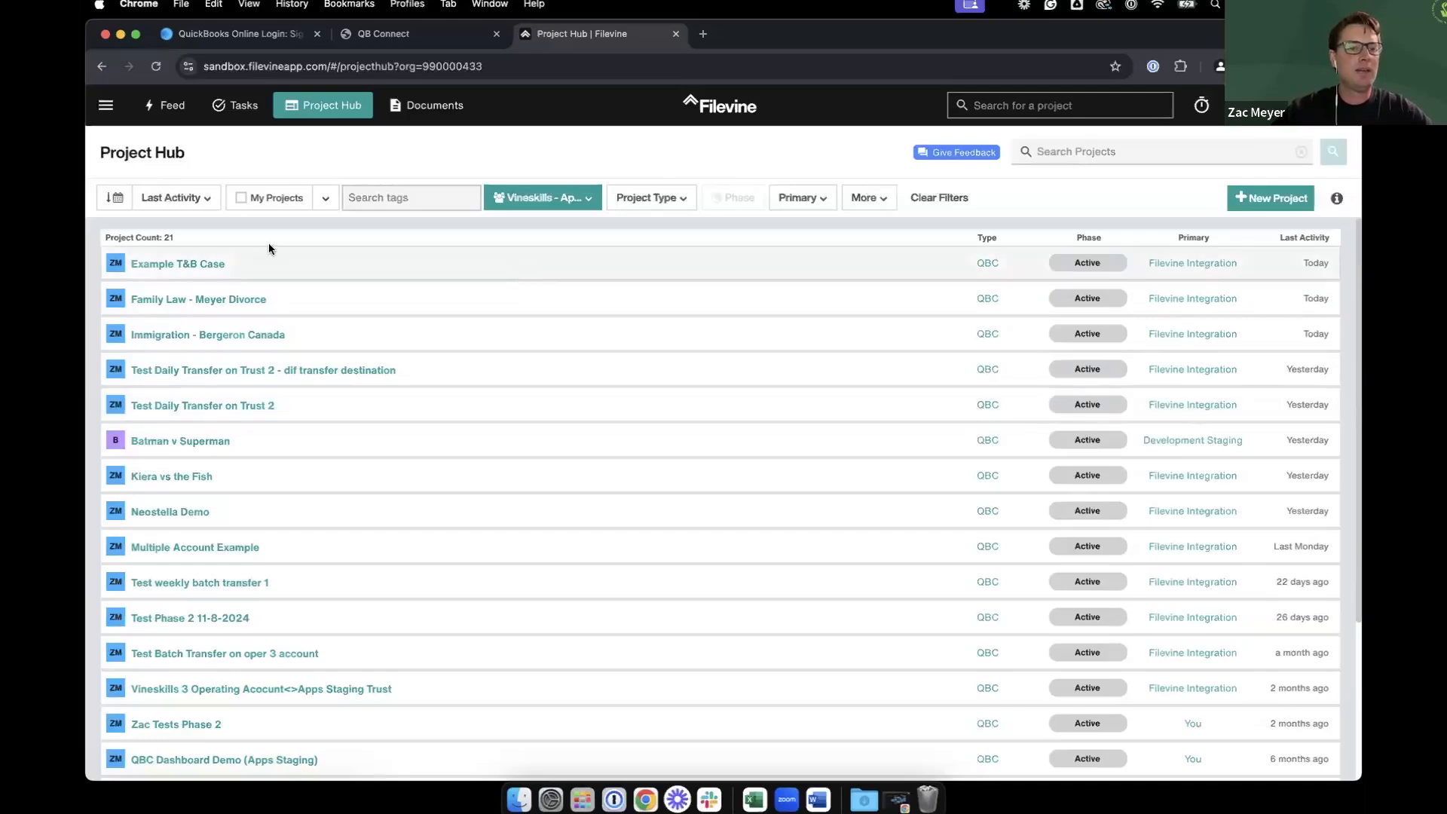
# Open the Immigration project's expense requests and start a new expense request
pyautogui.click(200, 334)
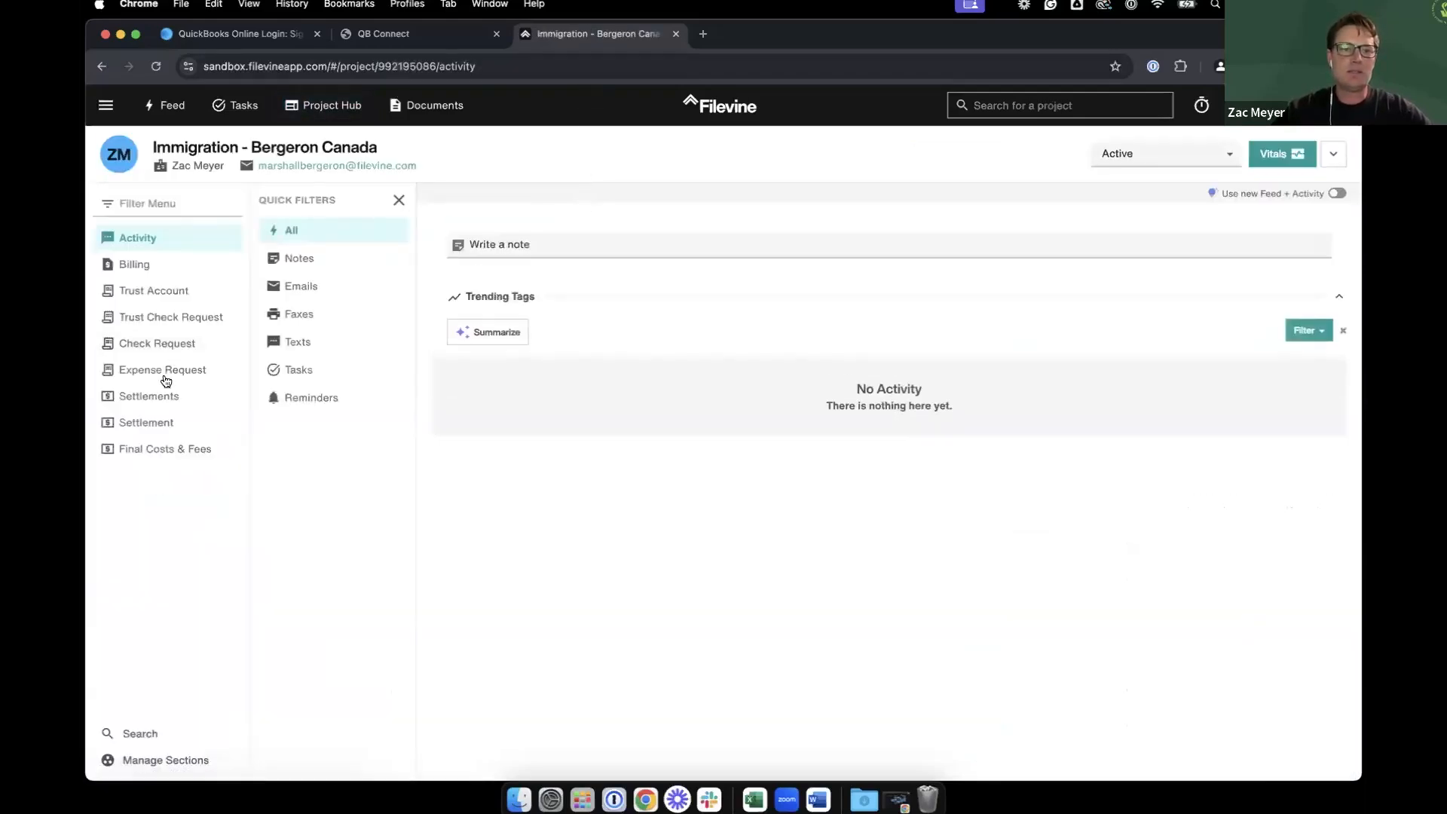
pyautogui.click(162, 374)
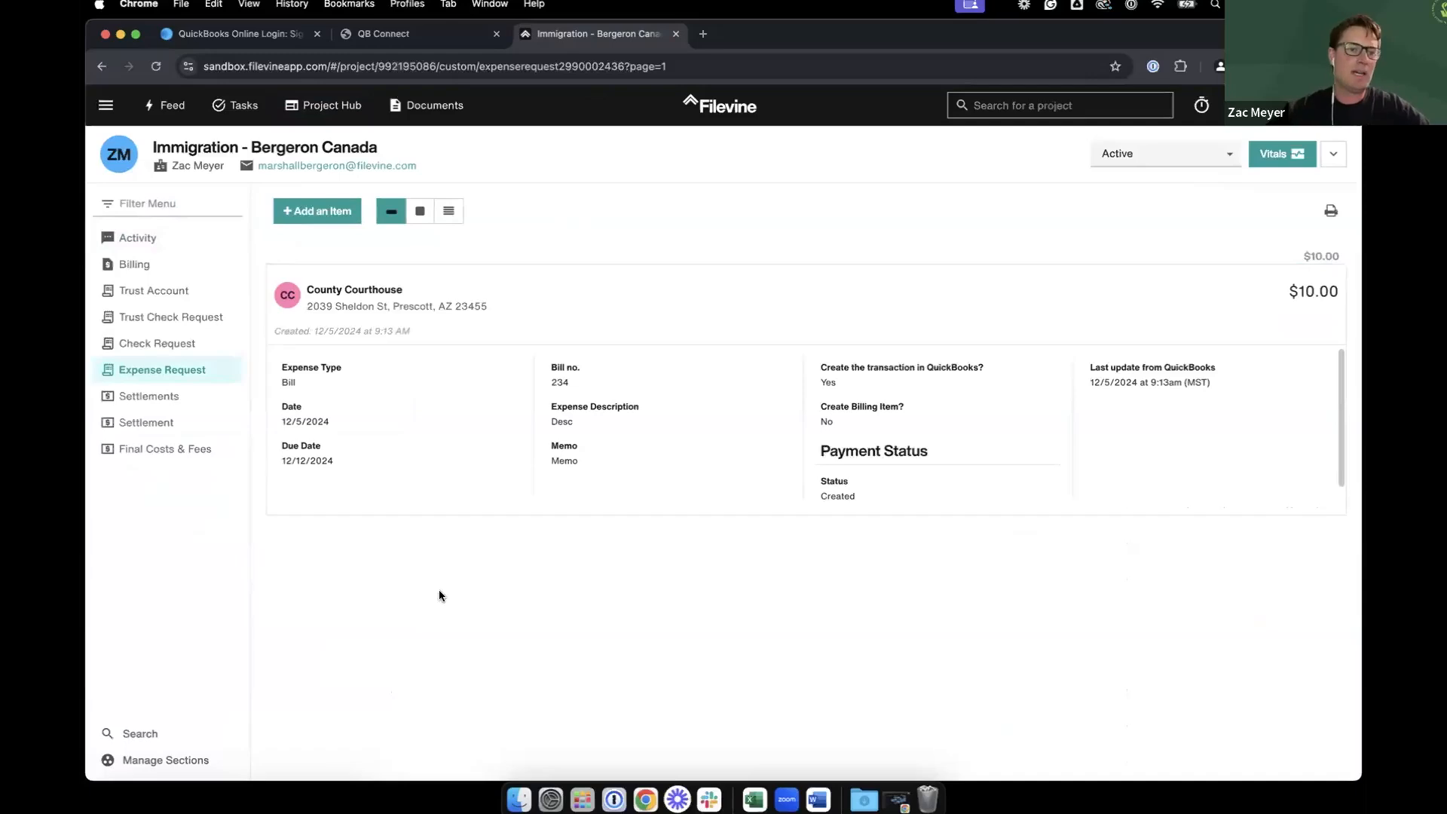
pyautogui.click(329, 213)
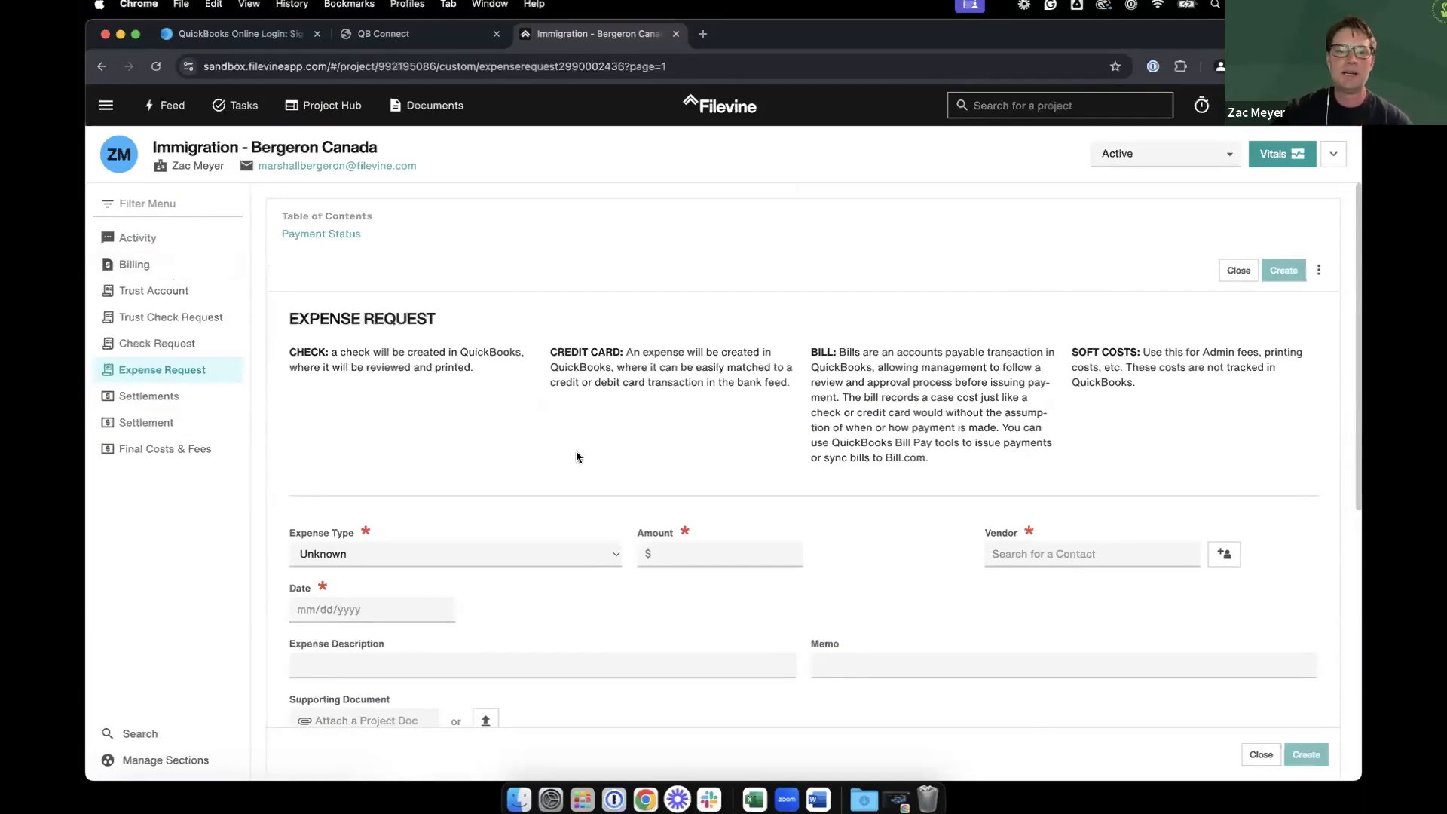
# Look over the expense request form and set the expense type to Bill
pyautogui.scroll(-3, 575, 450)
pyautogui.scroll(3, 617, 488)
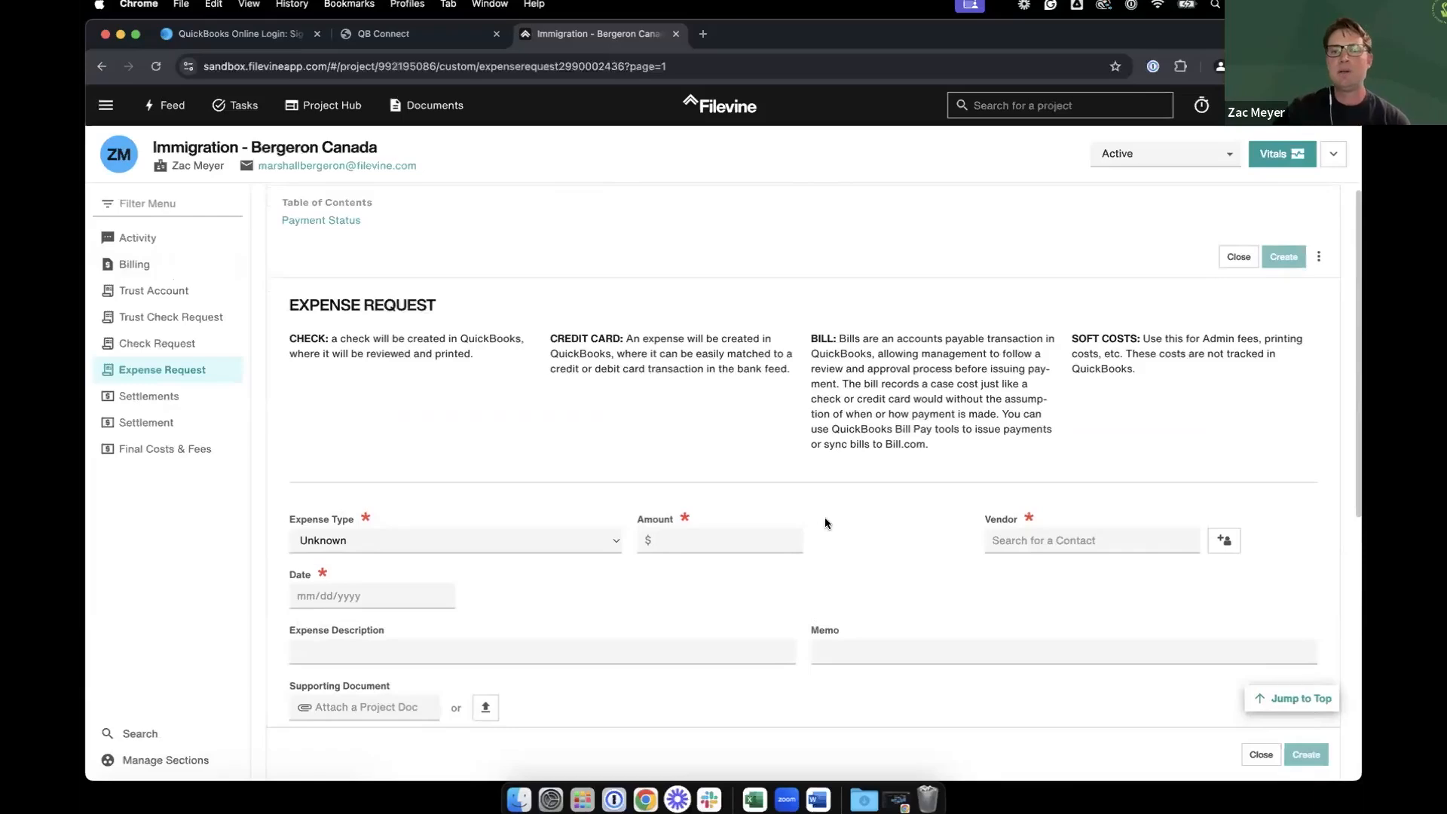
pyautogui.scroll(-3, 825, 517)
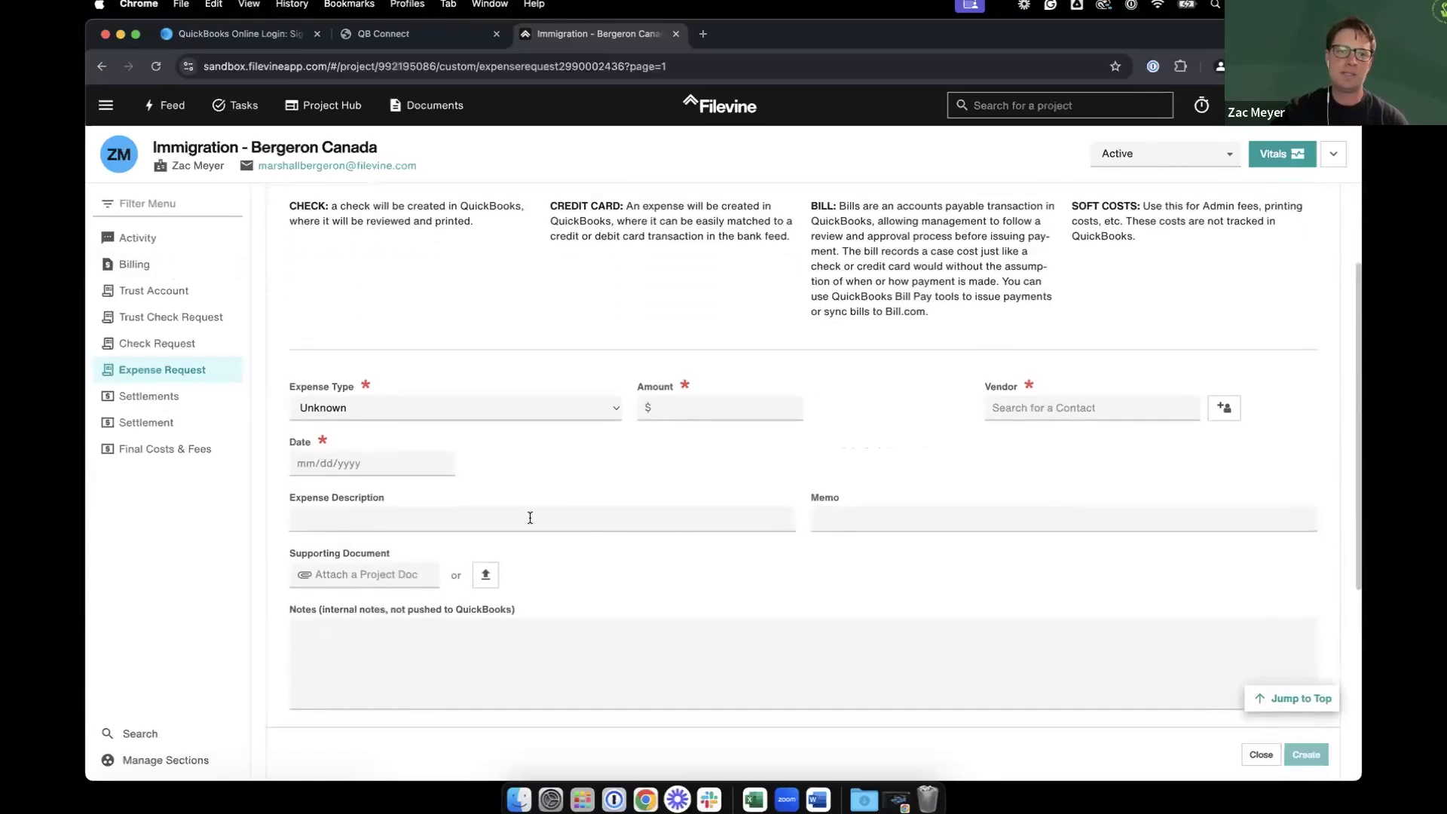
pyautogui.scroll(-1, 528, 517)
pyautogui.click(356, 366)
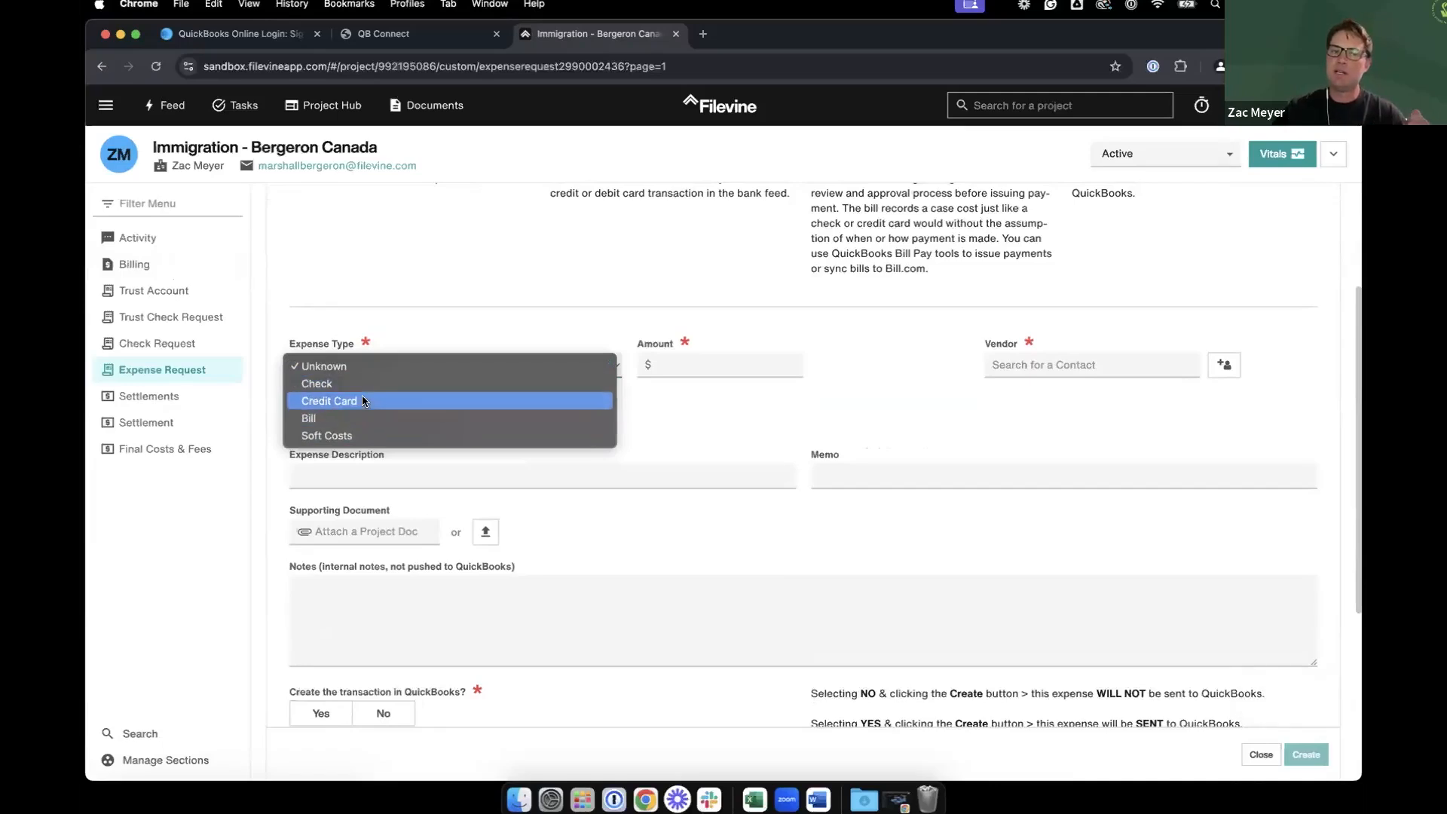
pyautogui.click(359, 417)
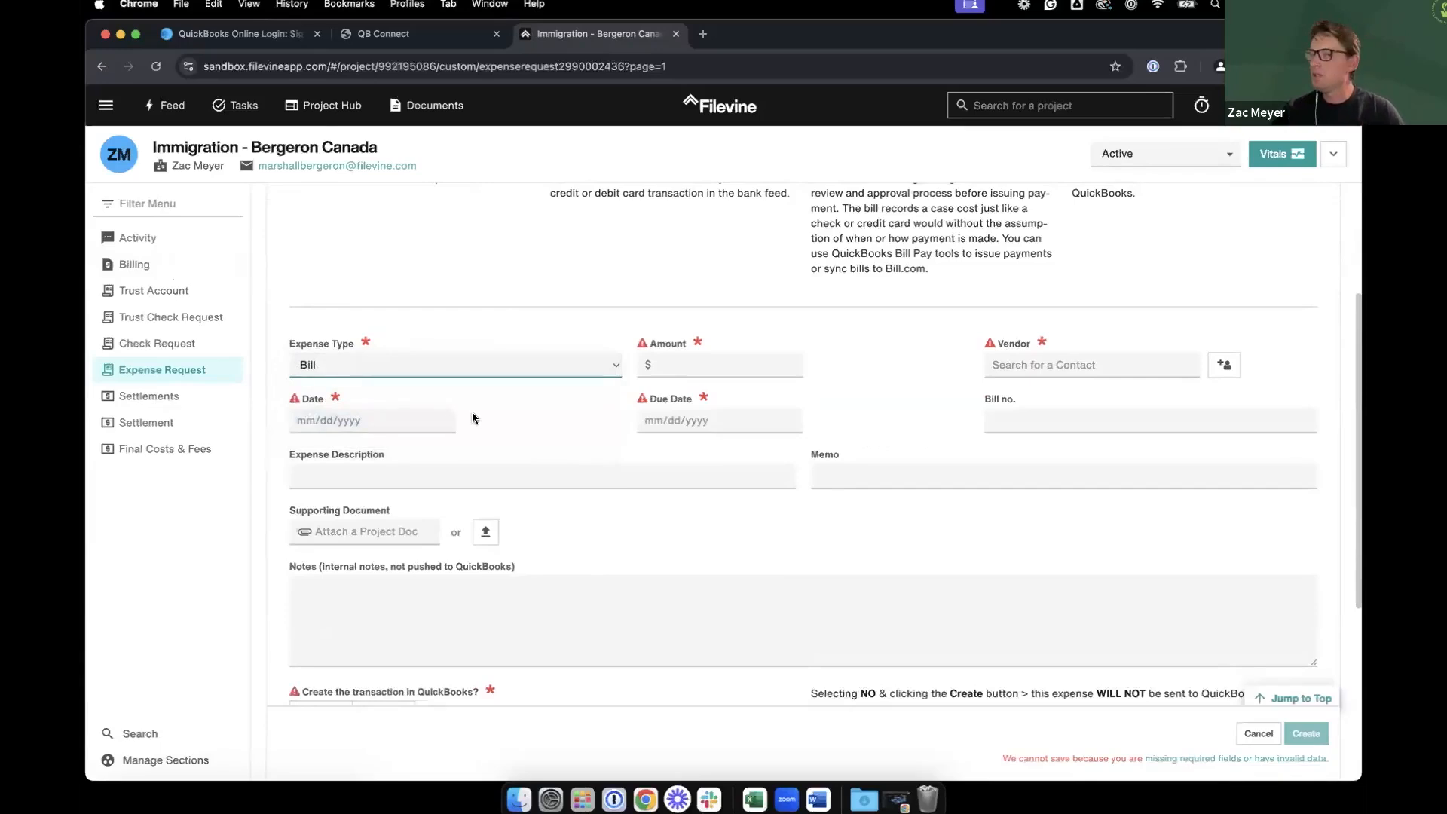
# Set the bill's amount to 13 dollars and choose County Courthouse as the vendor
pyautogui.click(709, 367)
pyautogui.write('13')
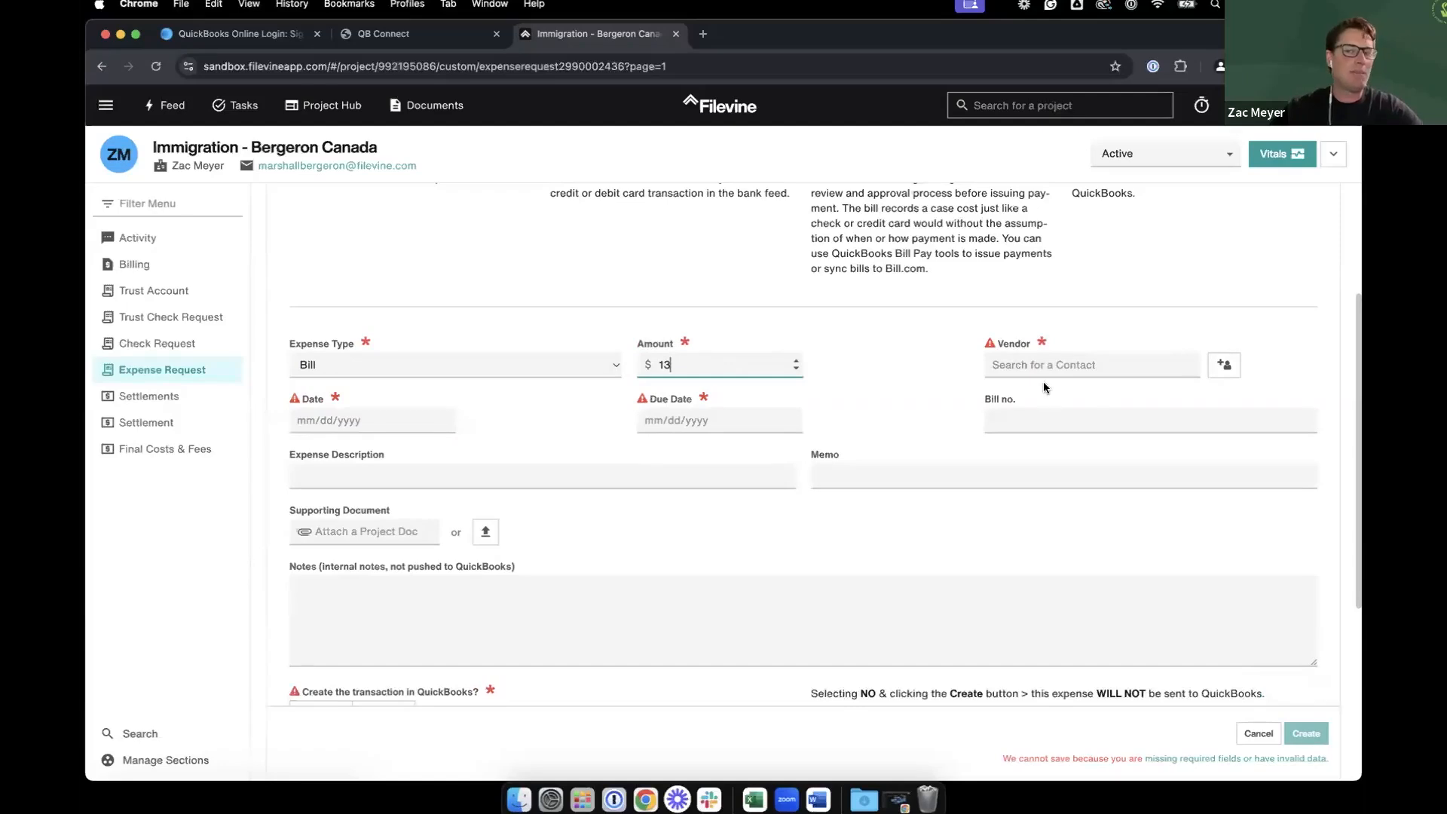
pyautogui.press('Tab')
pyautogui.write('county')
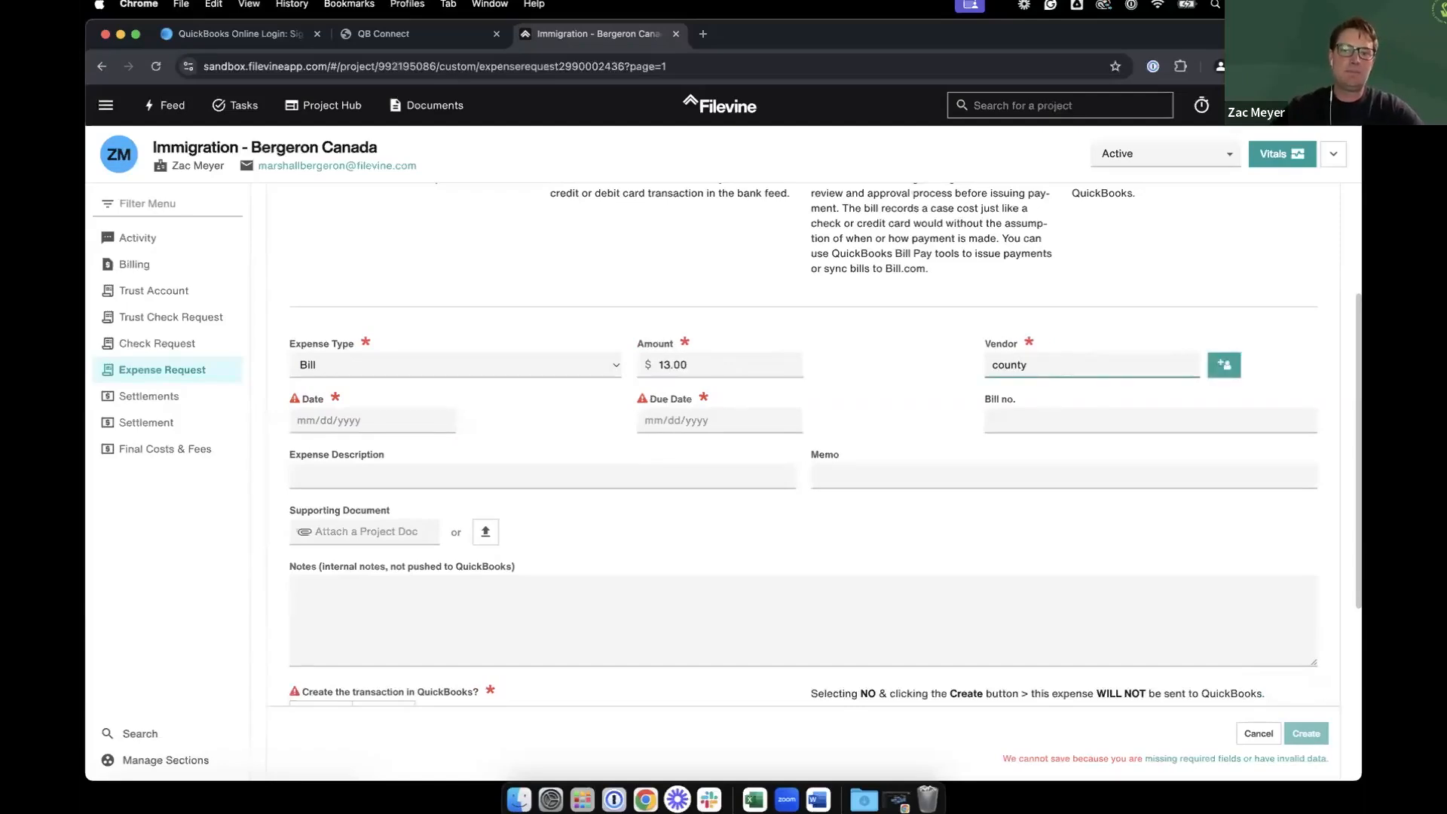
pyautogui.click(1028, 433)
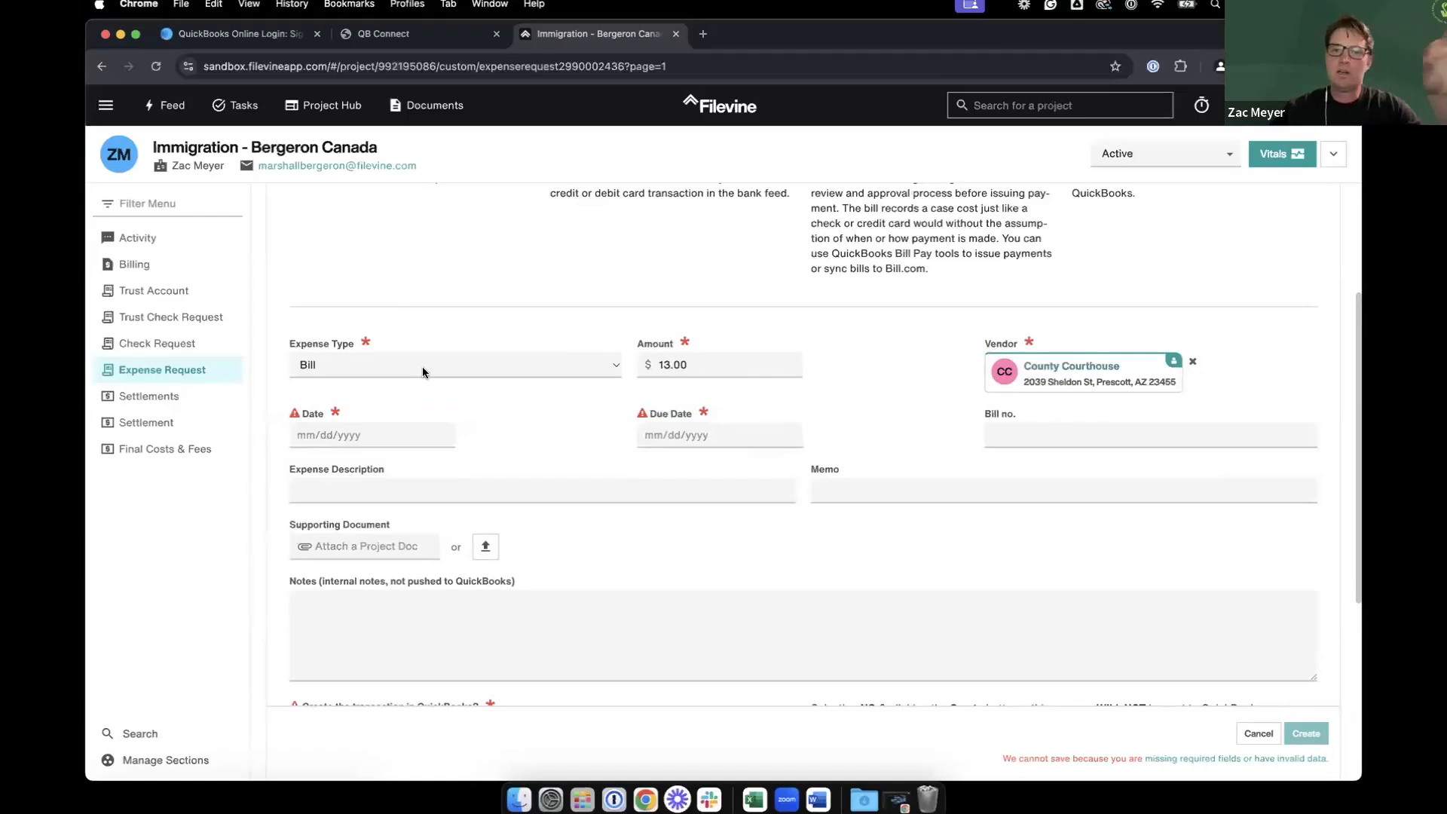
# Set the bill's date to 12/05/2024, its due date to 12/17/2024 and its bill number to 32145
pyautogui.click(324, 432)
pyautogui.click(410, 302)
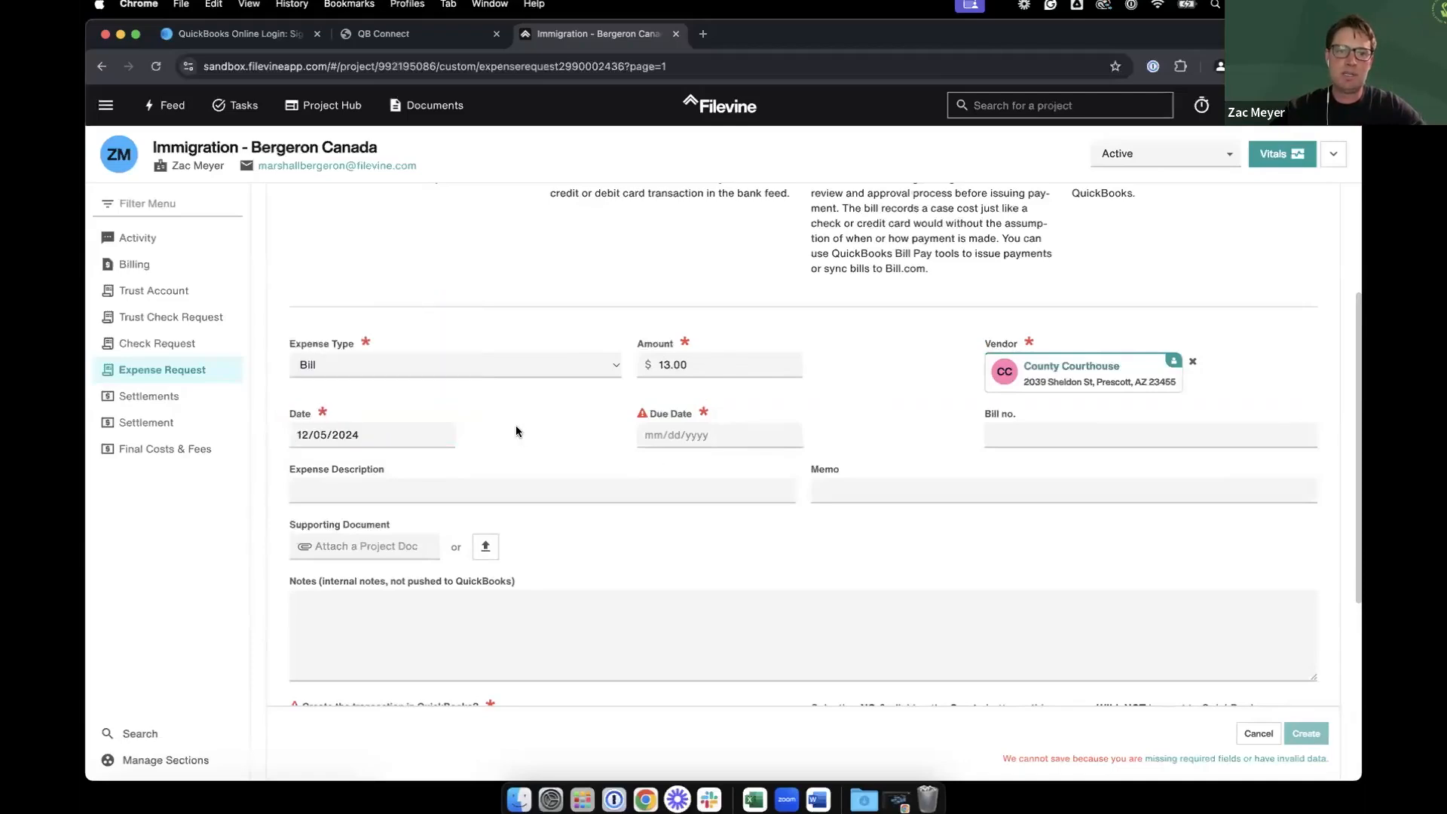
pyautogui.click(682, 434)
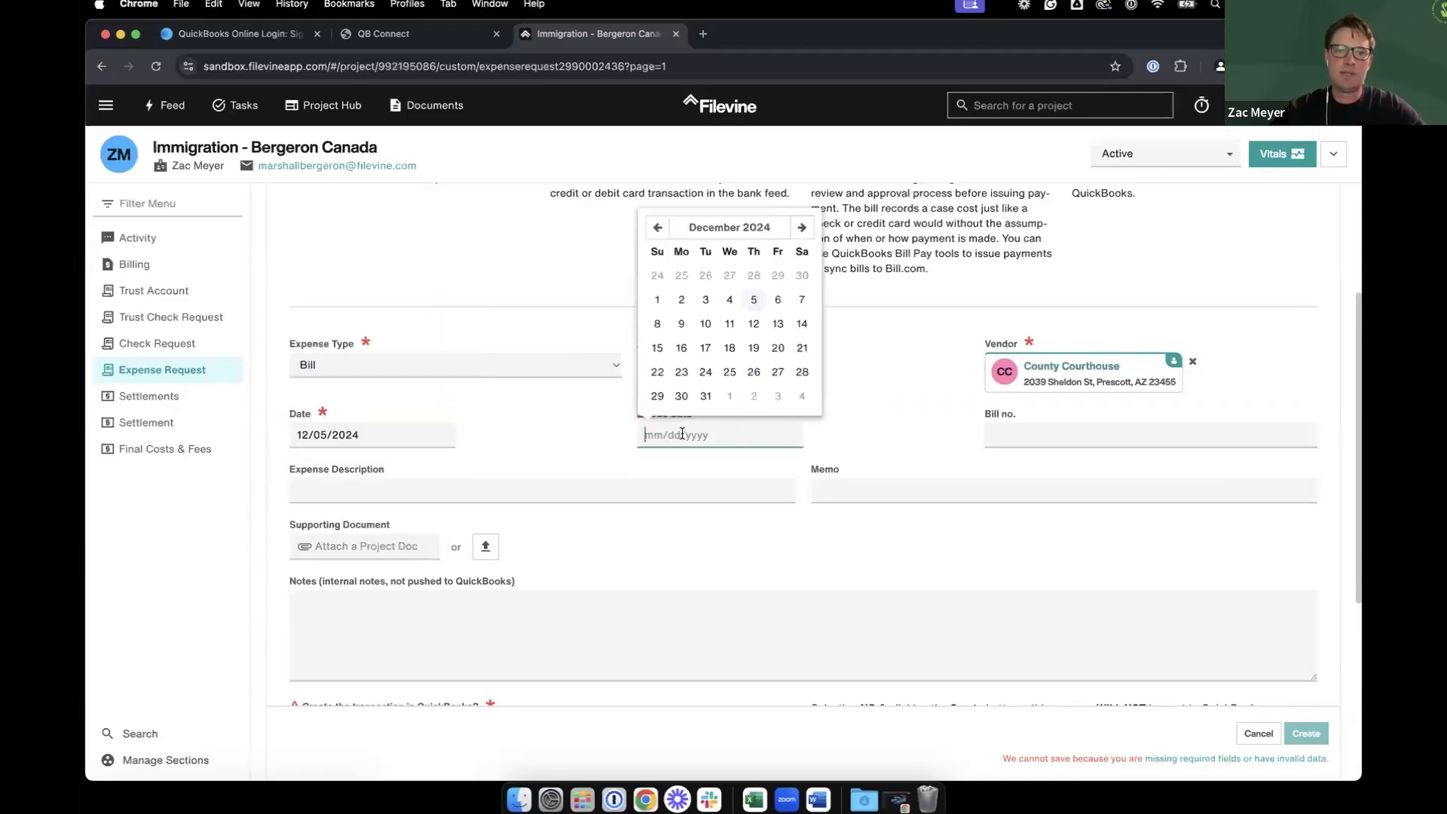
pyautogui.click(706, 347)
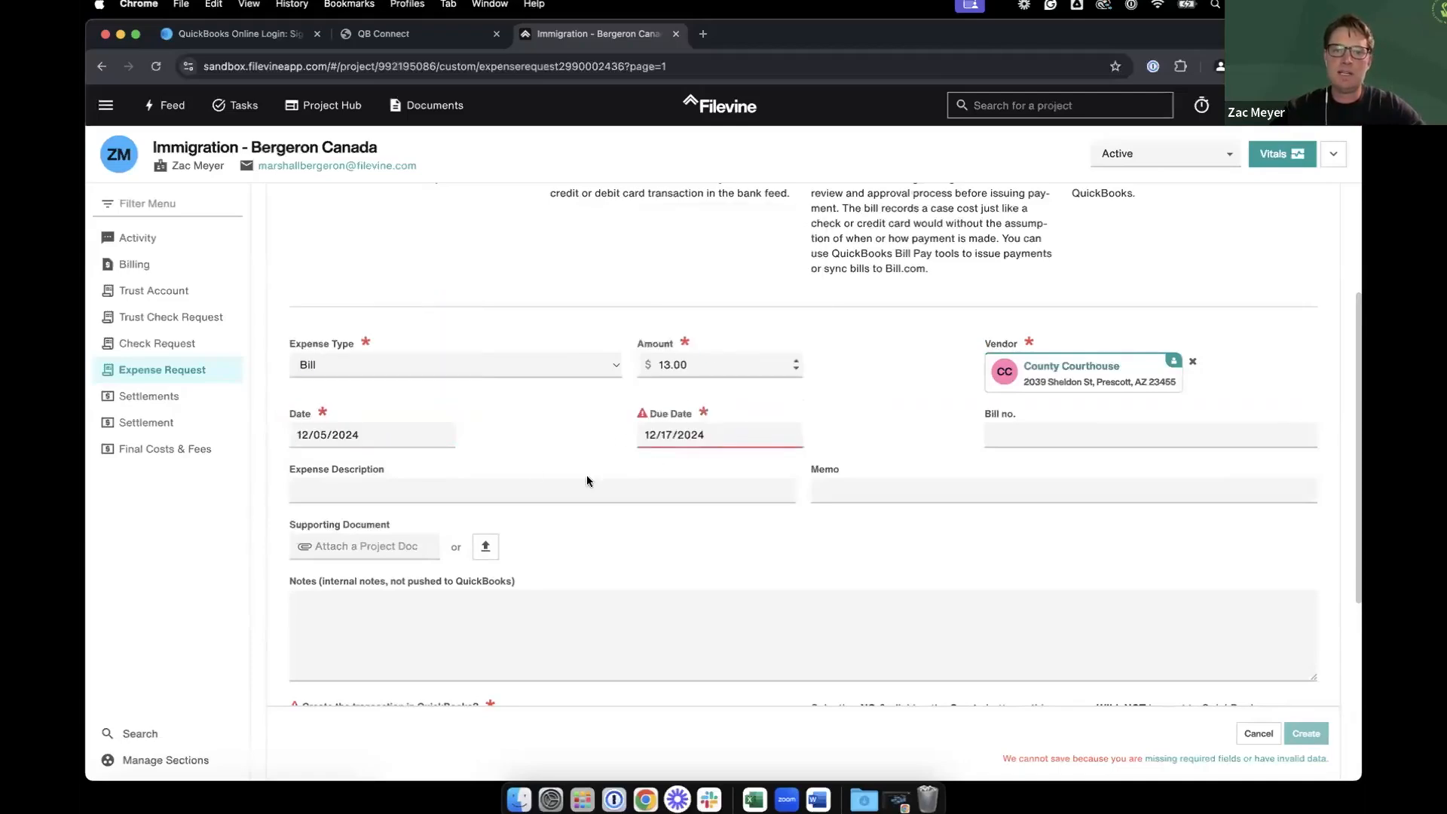
pyautogui.click(1023, 432)
pyautogui.write('32145')
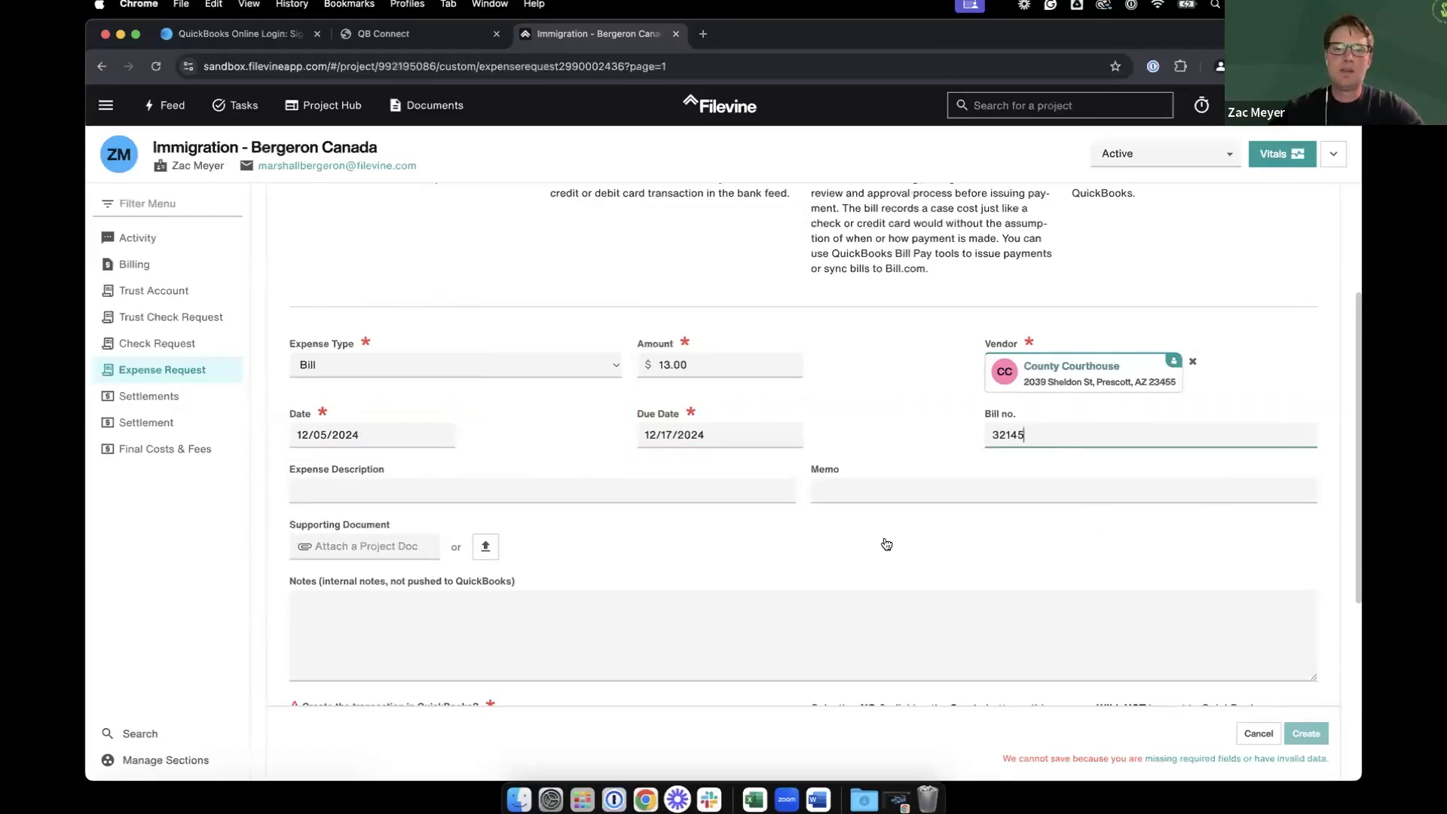
# Enter "Court Filing Fee" as the expense description and "Filing Memo" as the memo
pyautogui.click(312, 495)
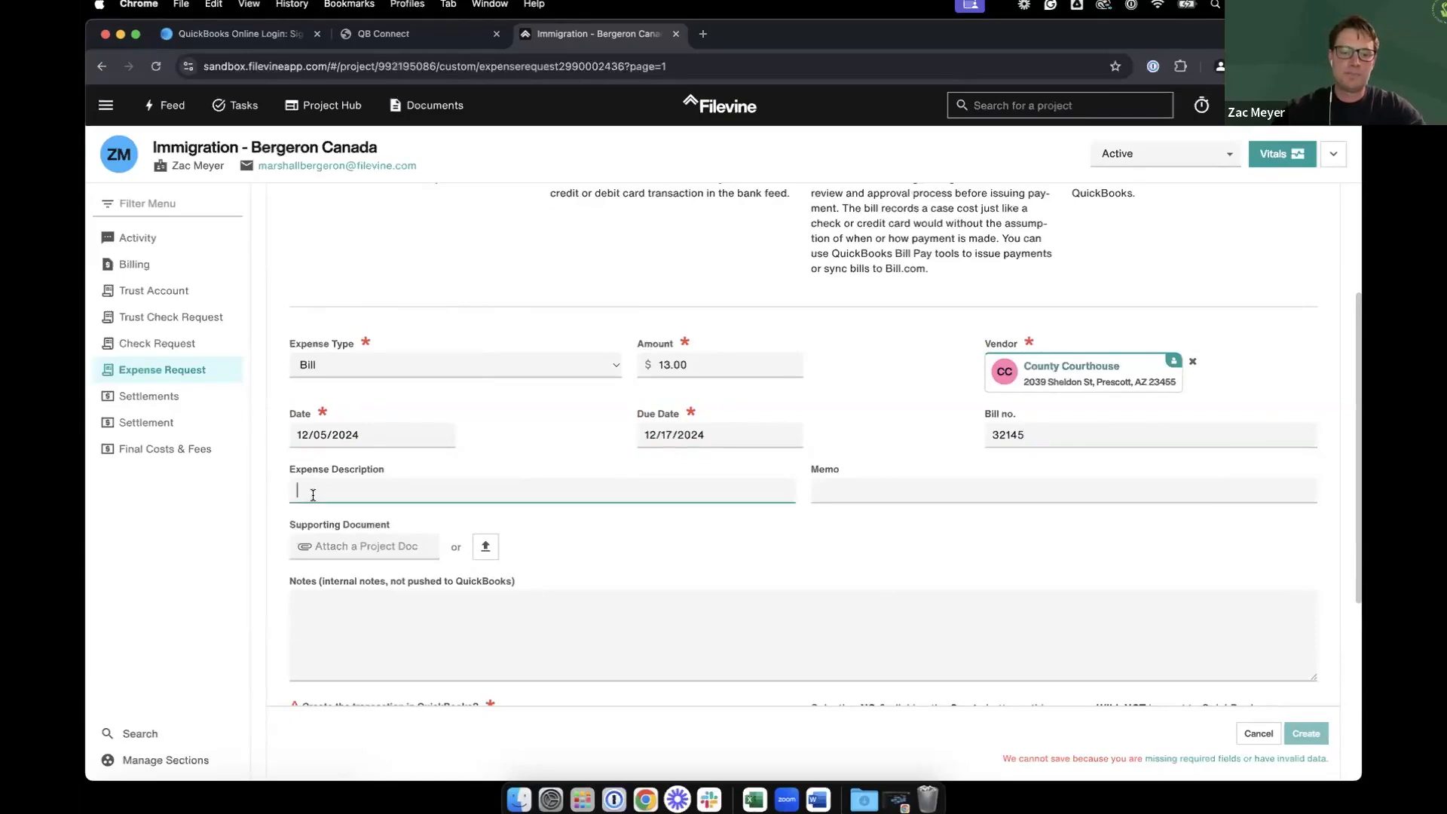
pyautogui.write('Court ')
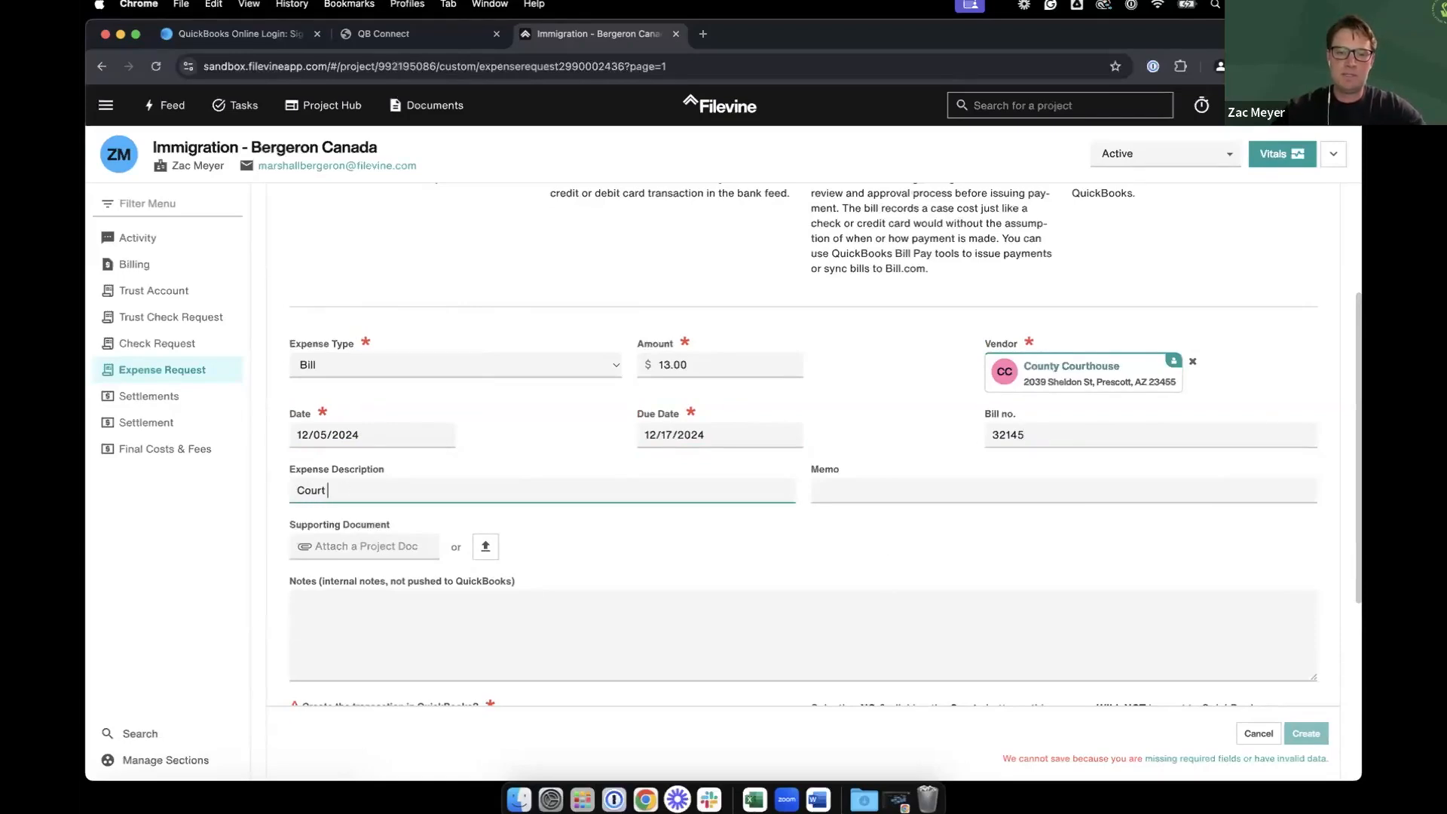
pyautogui.write('Filing Fee')
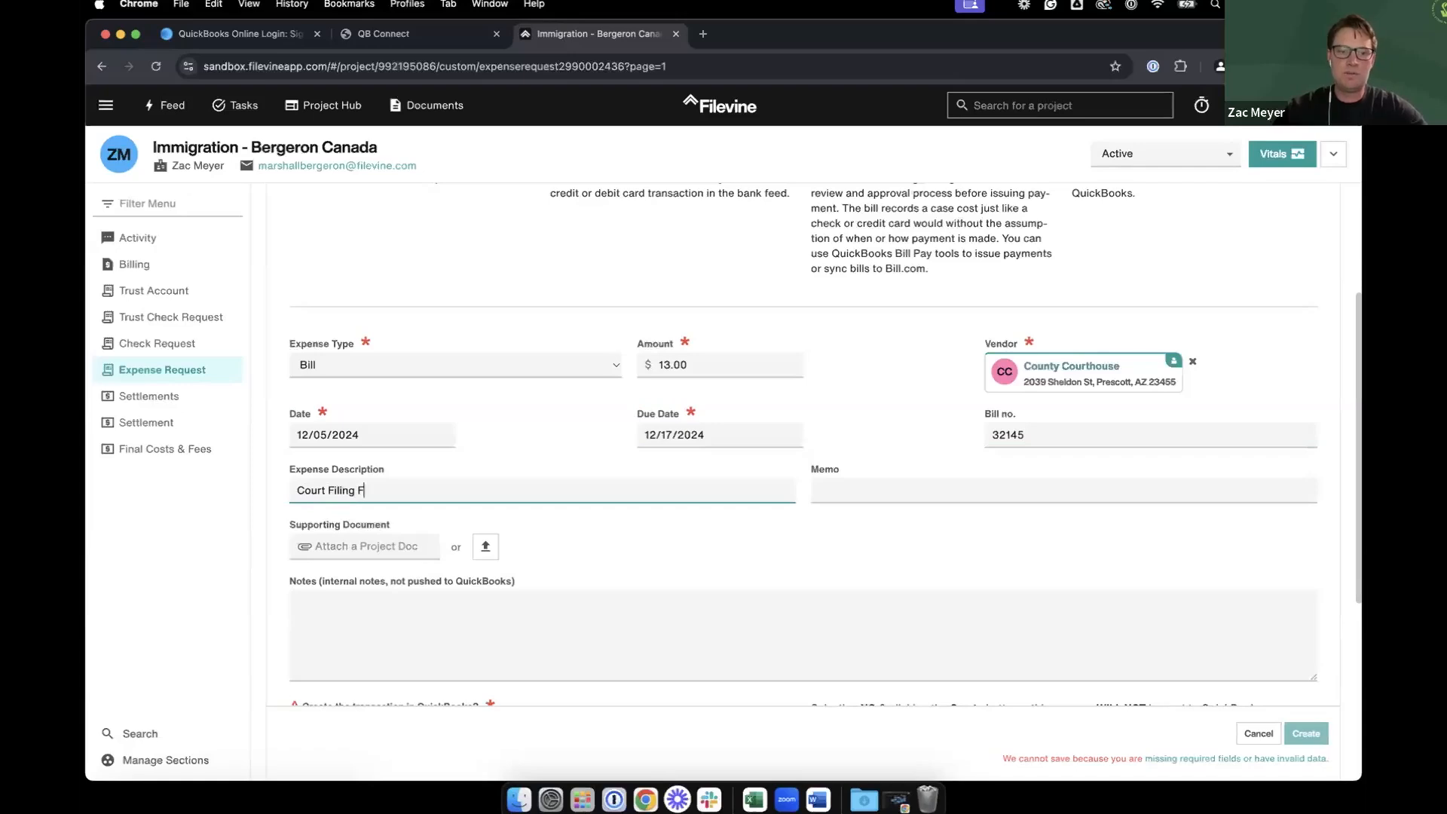
pyautogui.press('Tab')
pyautogui.write('Filin')
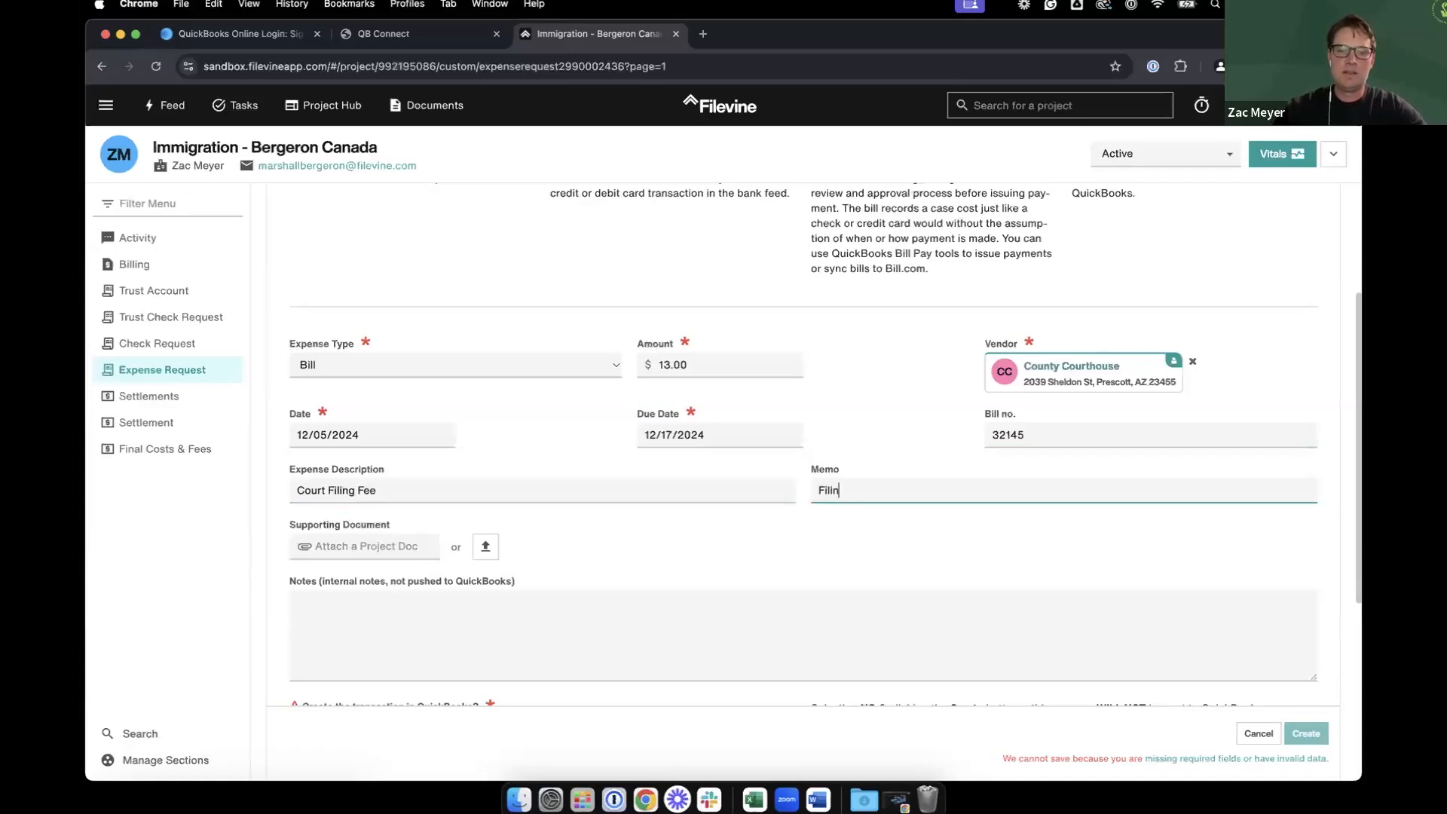
pyautogui.write('g Memo')
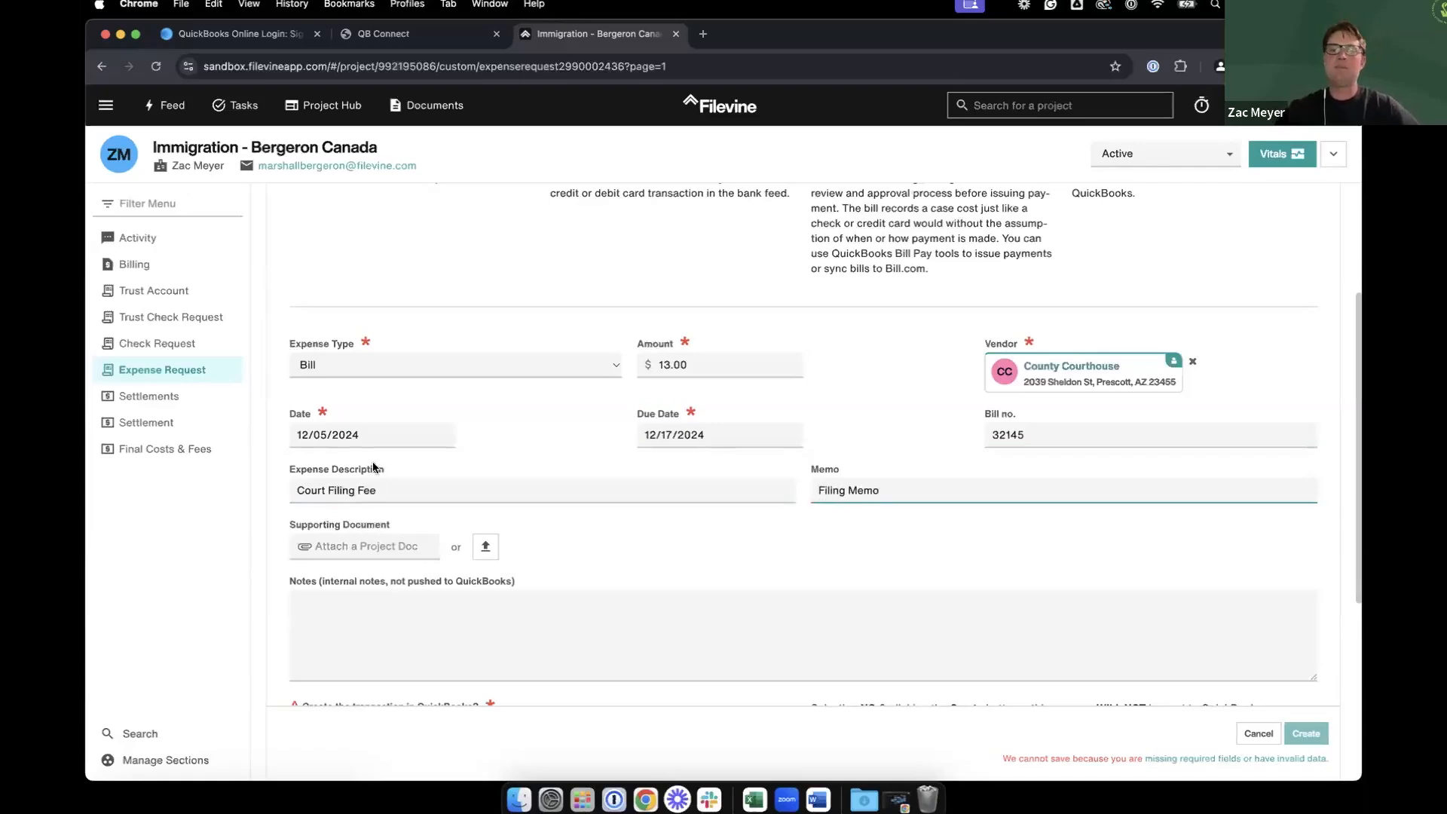
# Attach the project's Invoice #22 (Final) PDF as the supporting document
pyautogui.scroll(-1, 551, 562)
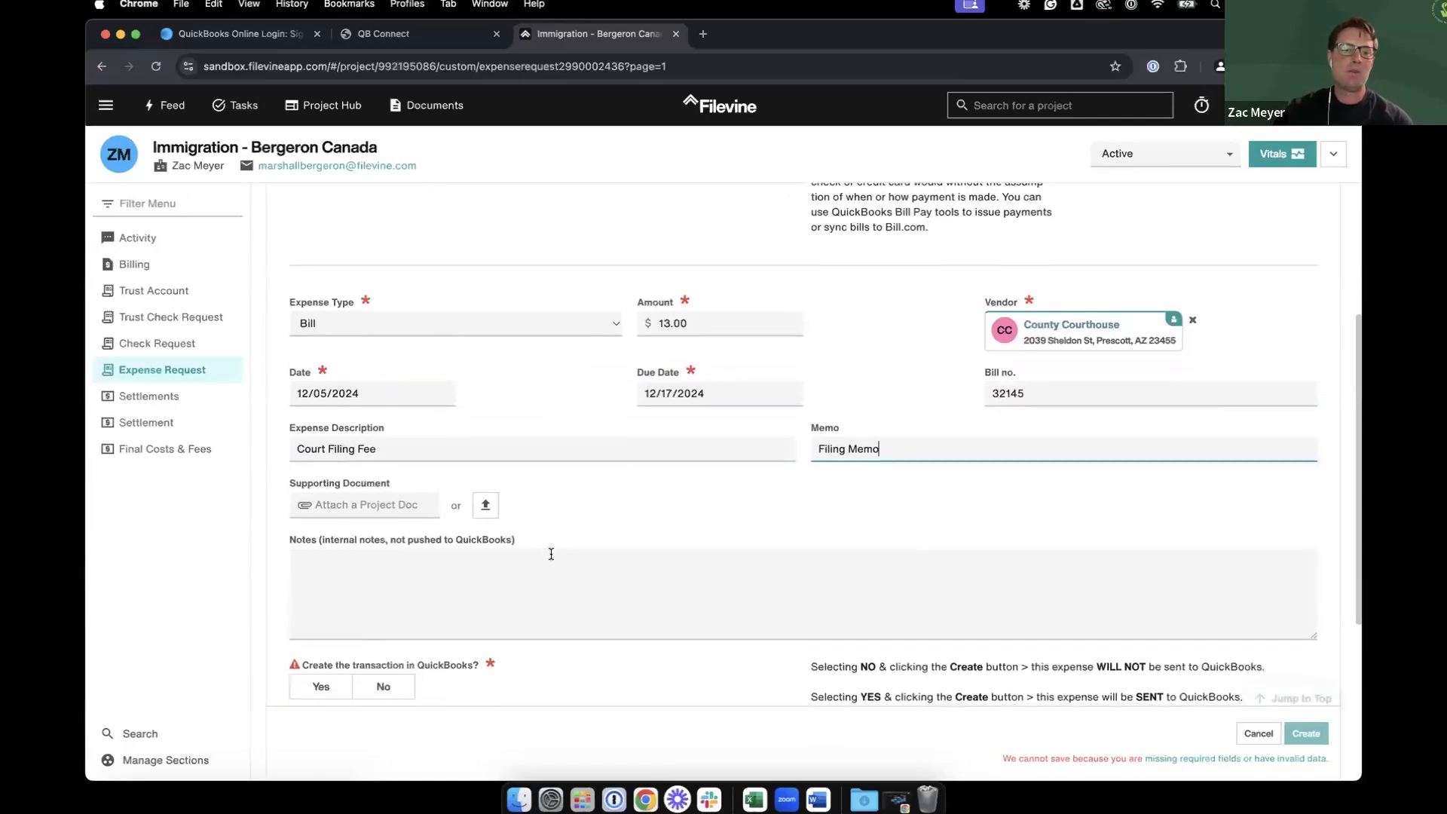
pyautogui.click(377, 504)
pyautogui.click(410, 545)
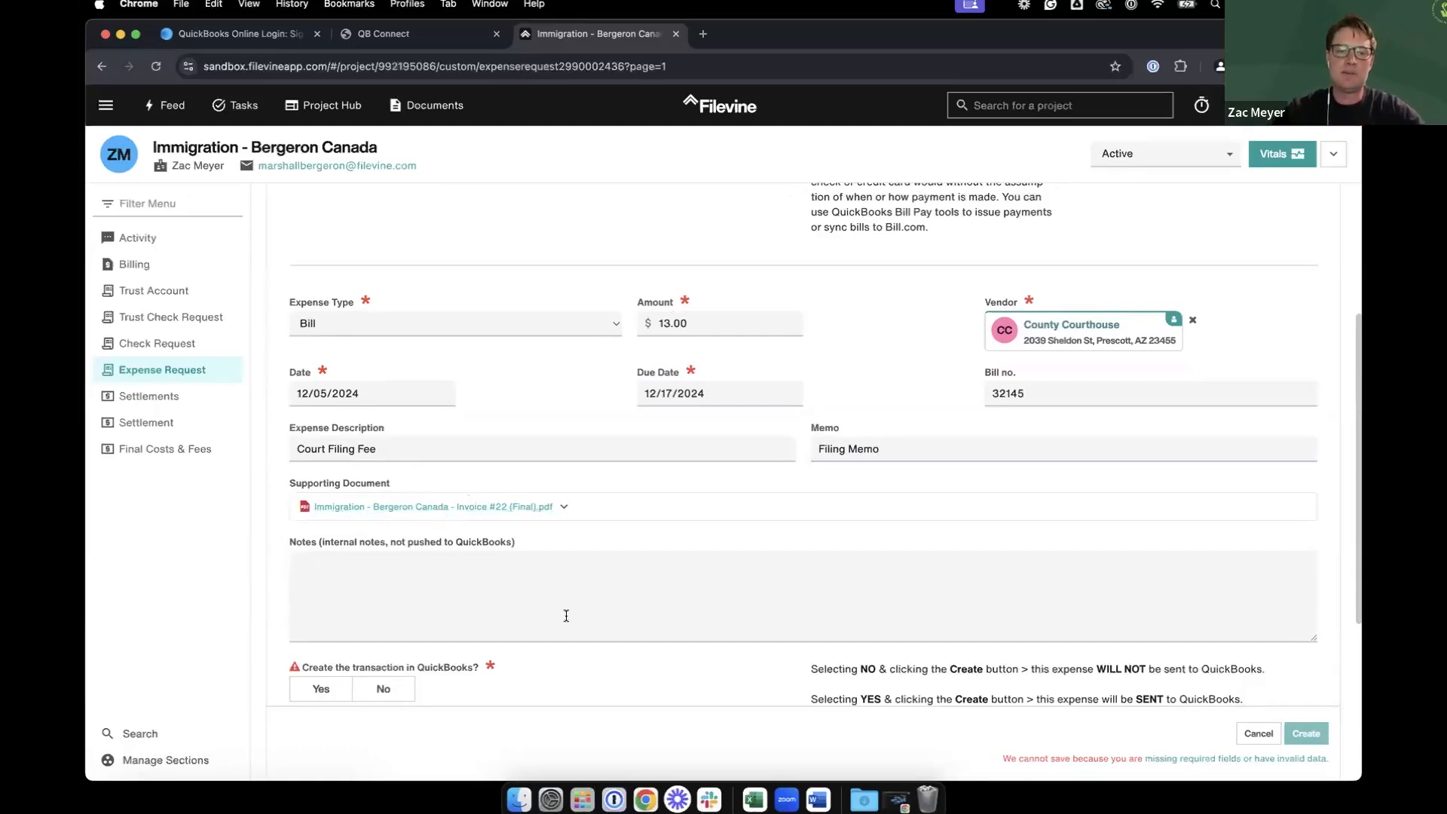
# Choose Yes for both the QuickBooks transaction and the billing item, and create the expense request
pyautogui.scroll(-3, 565, 613)
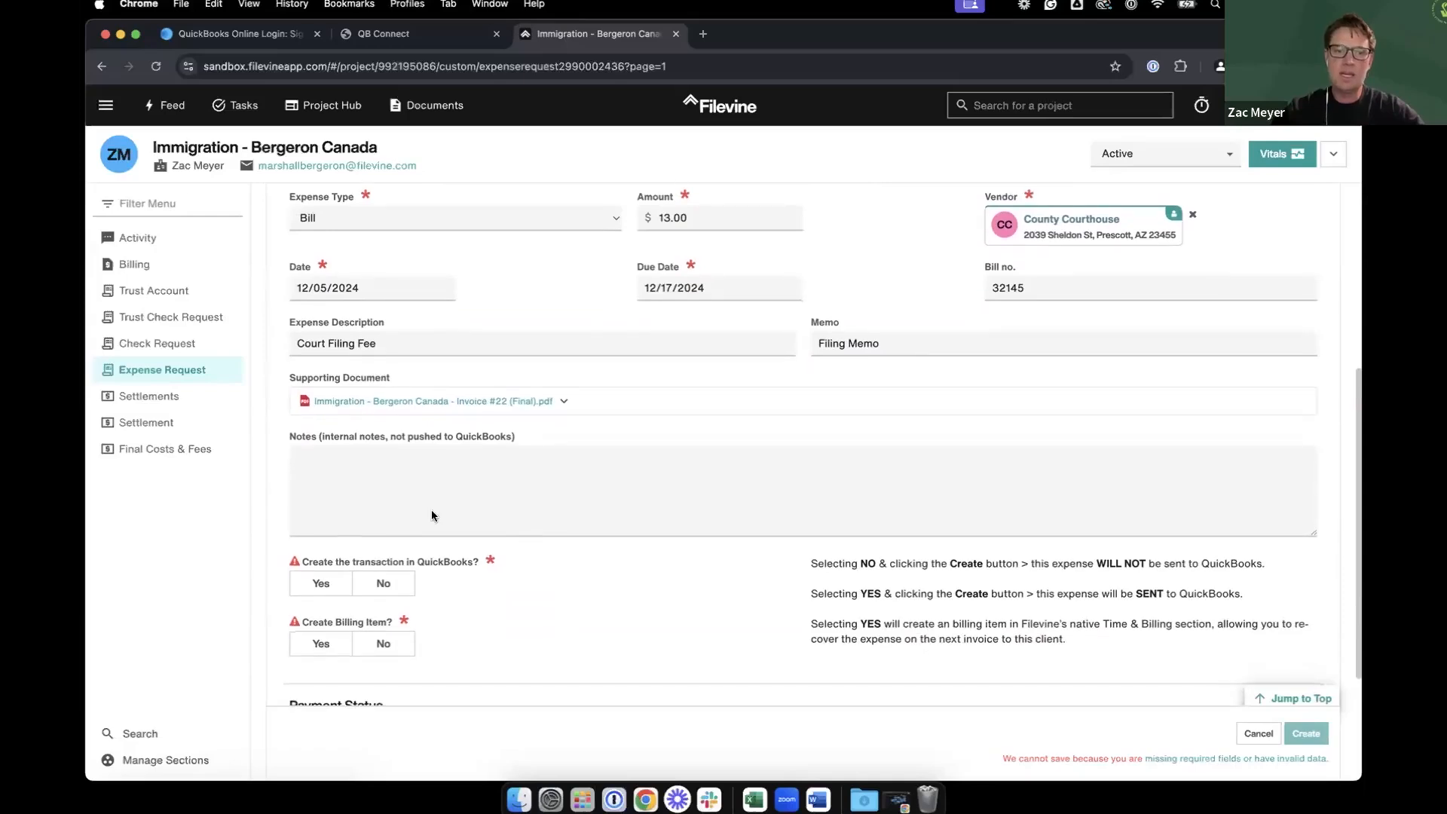
pyautogui.click(328, 581)
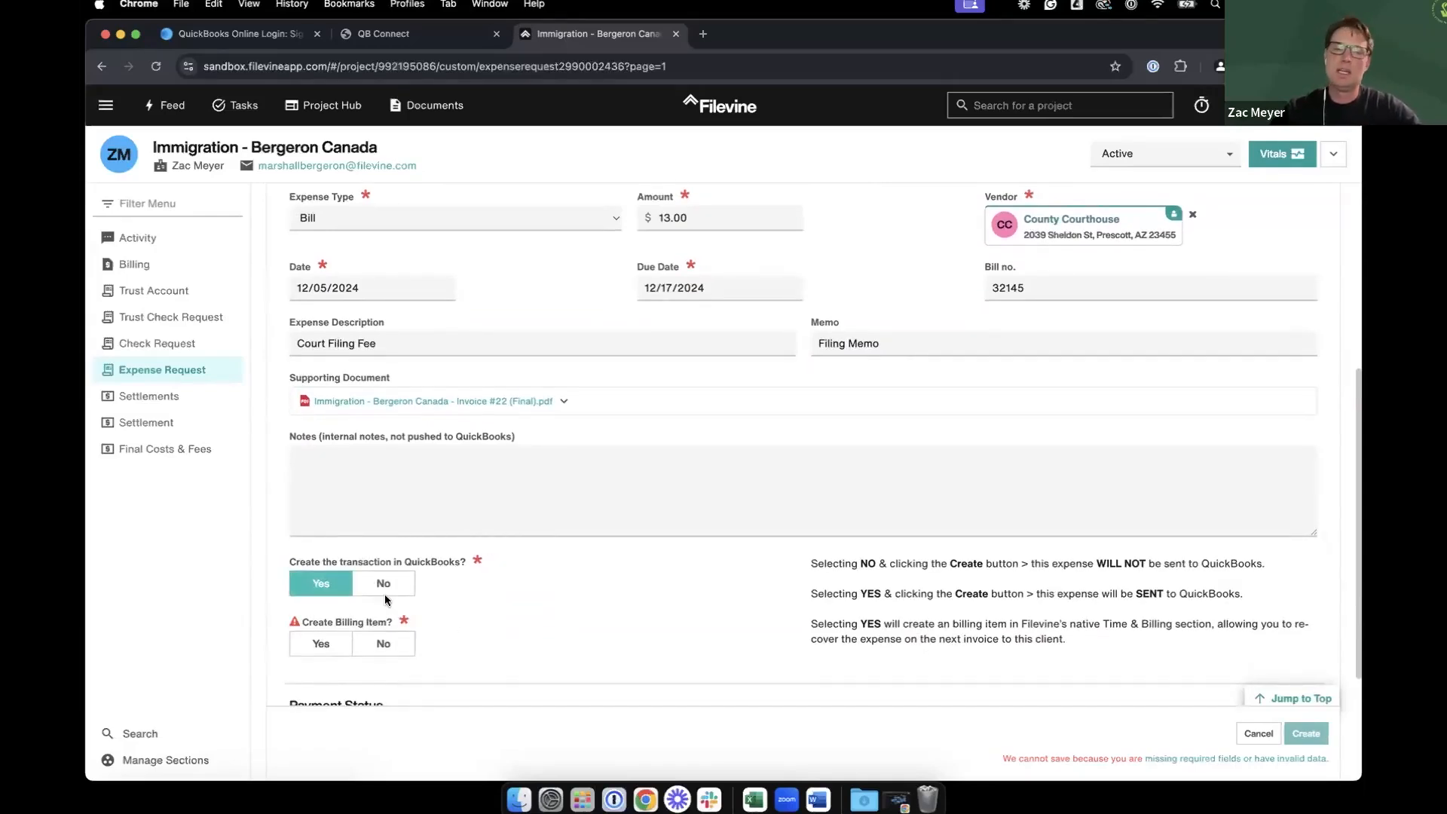
pyautogui.click(320, 644)
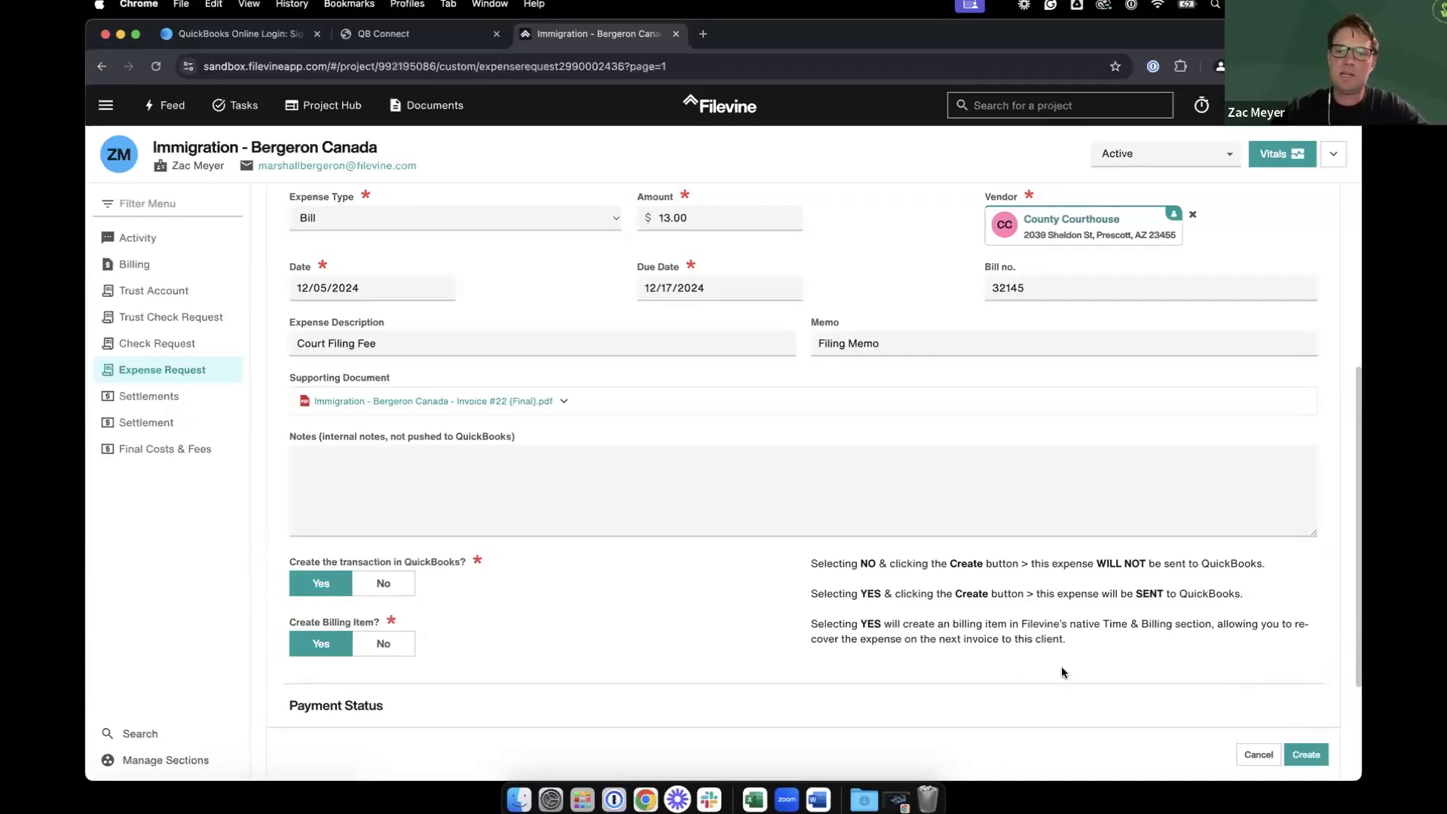
pyautogui.click(1305, 755)
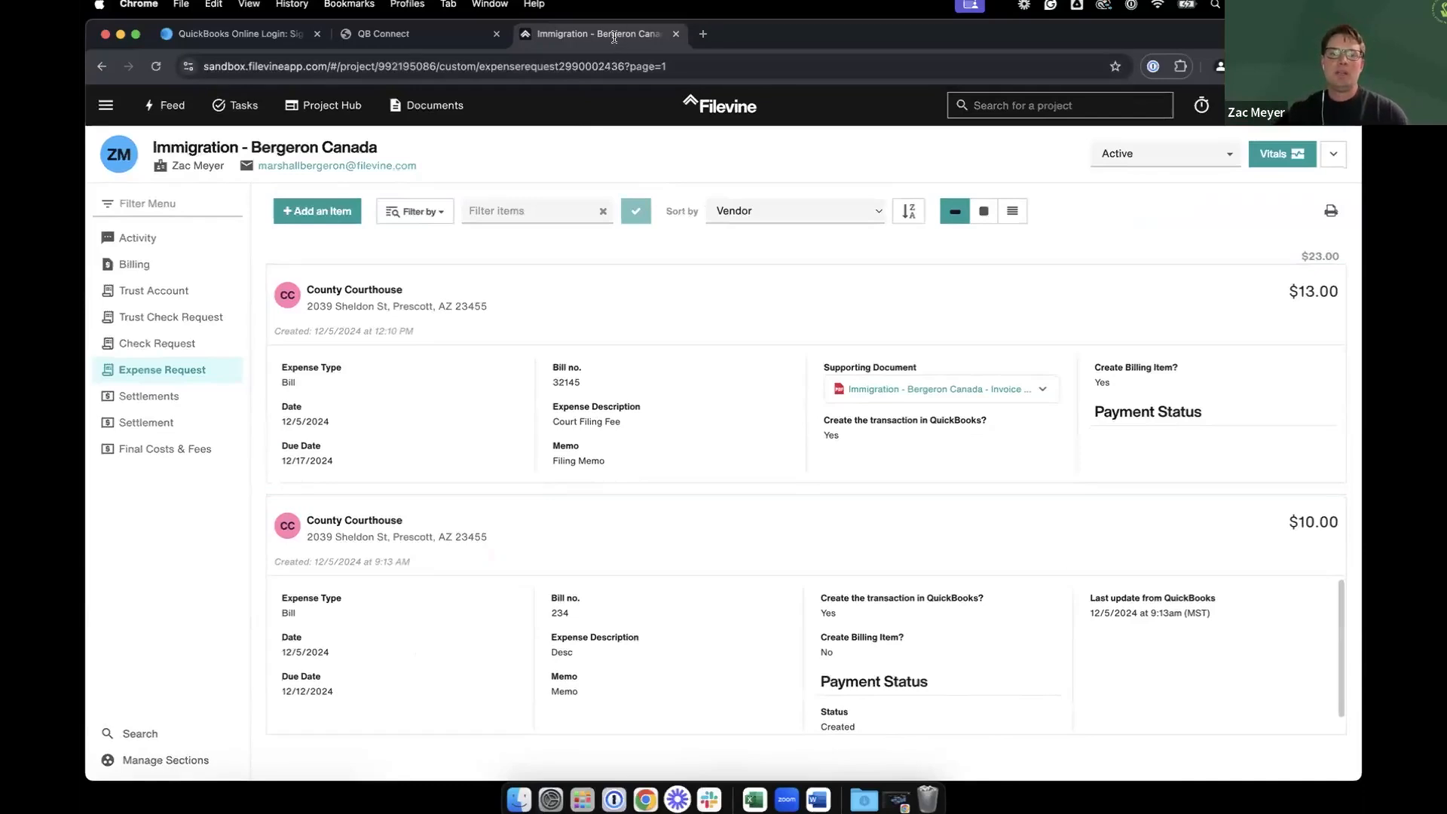
# Check the expense entries in the project's billing for the court filing fee
pyautogui.click(148, 264)
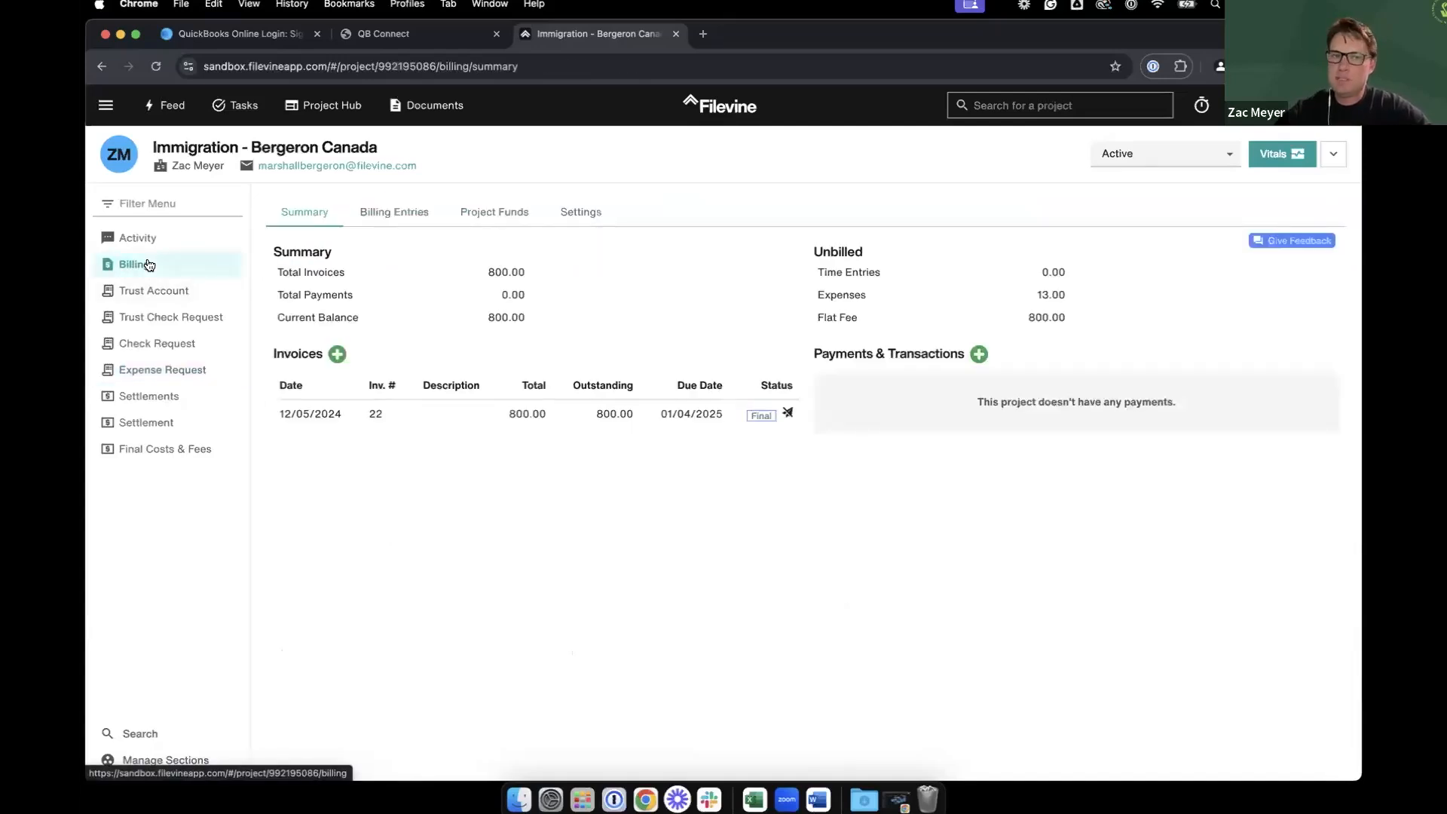
pyautogui.click(393, 210)
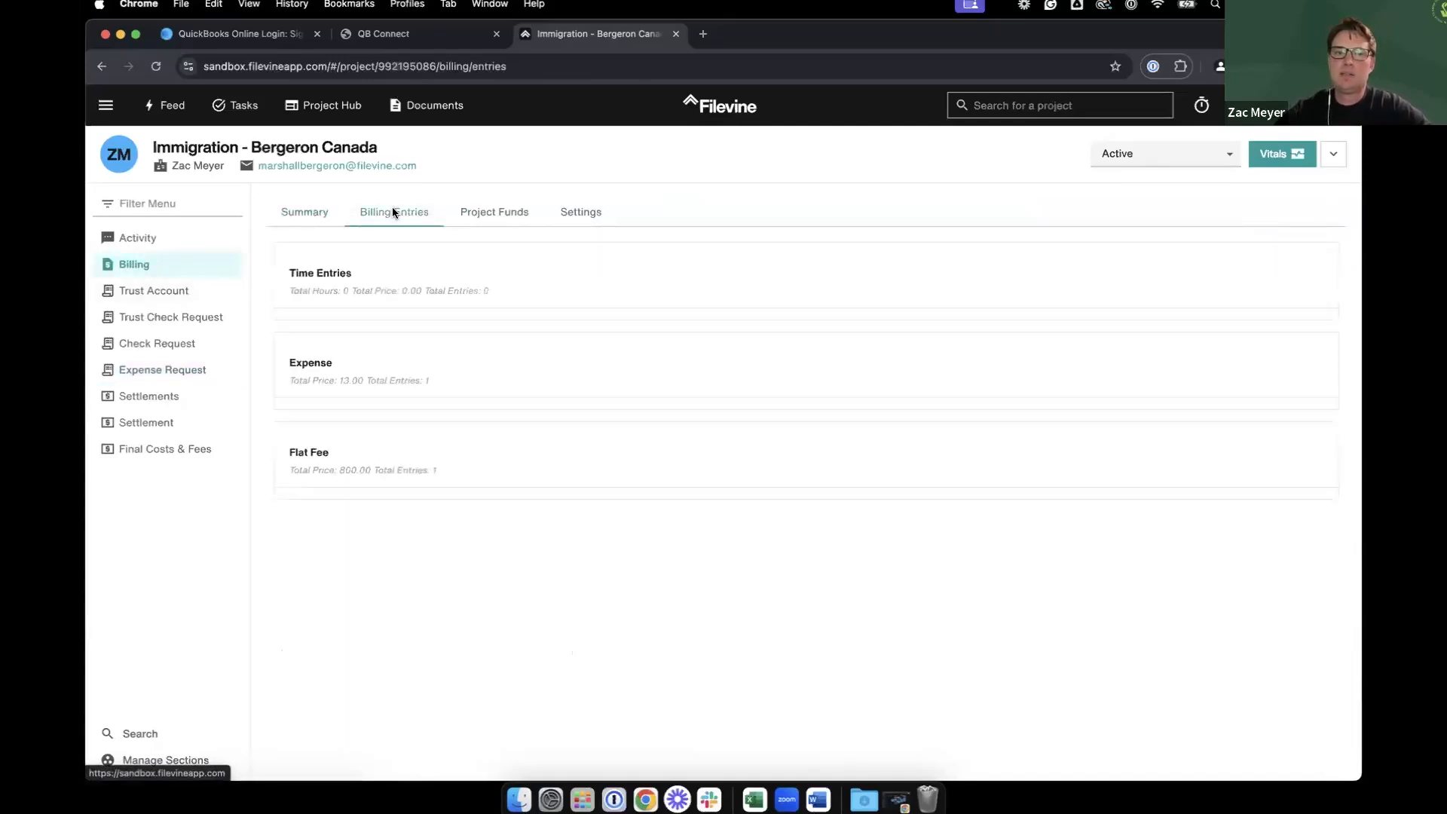
pyautogui.click(421, 372)
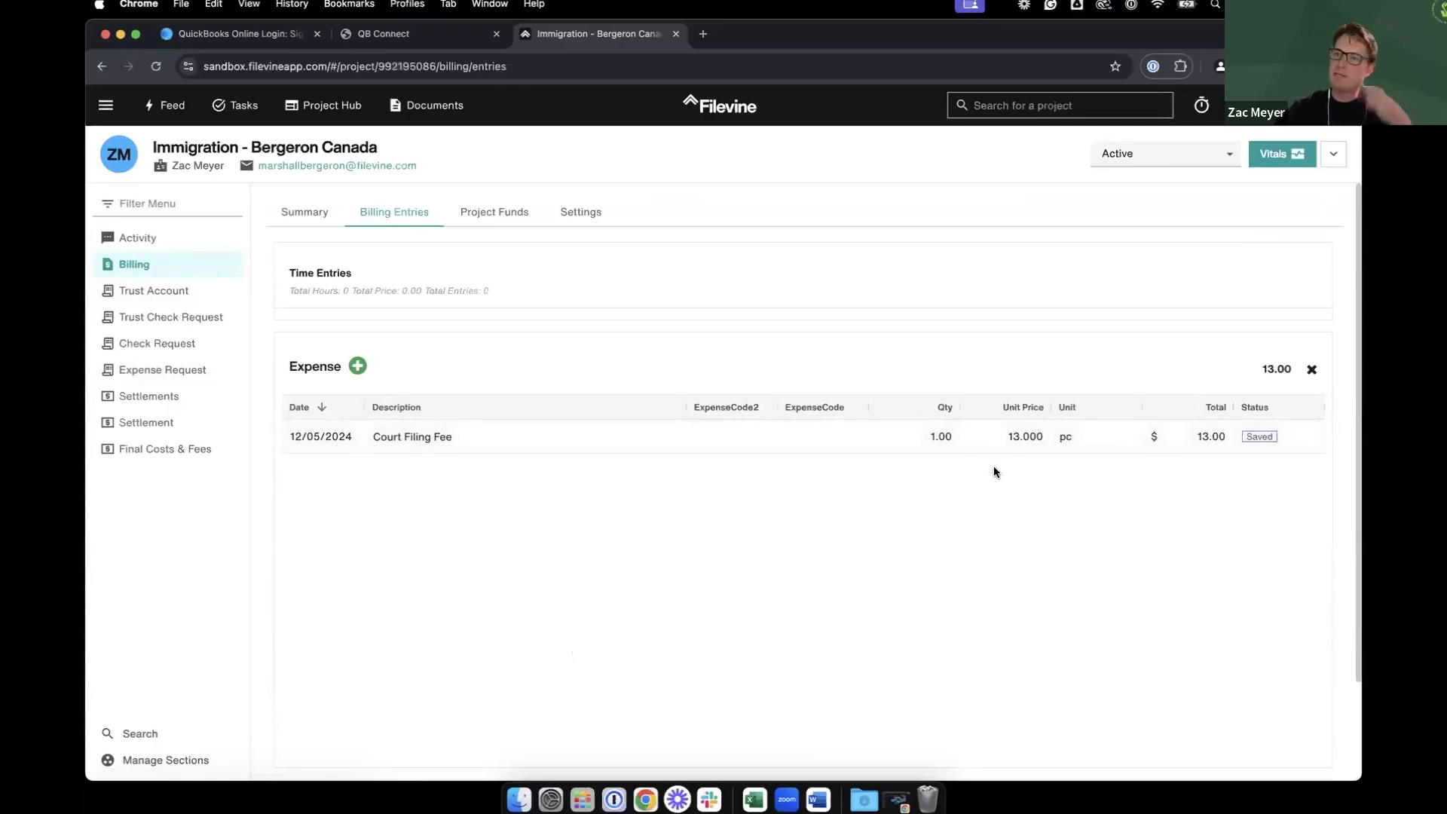
pyautogui.click(1312, 370)
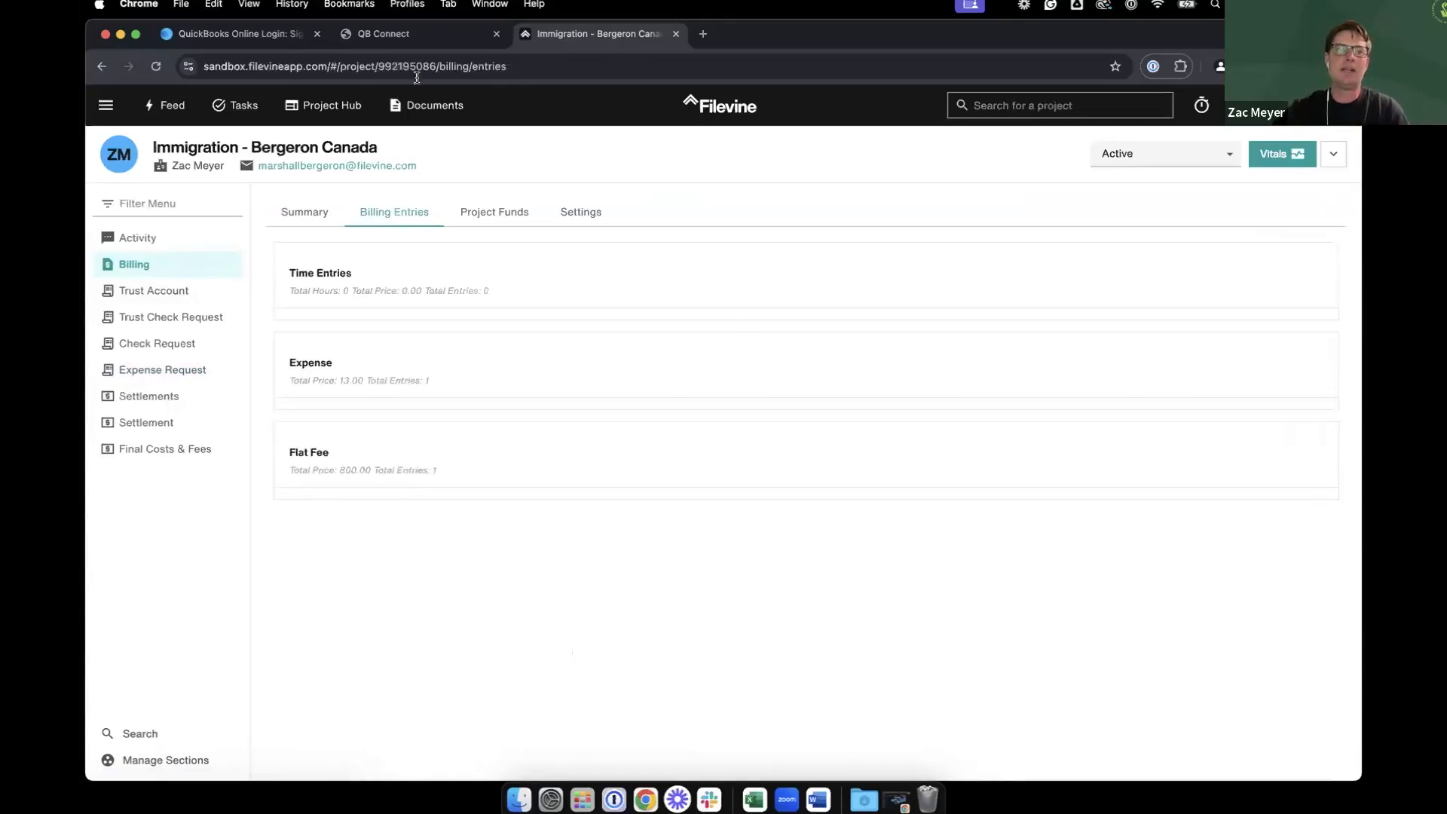
# Switch to QuickBooks Online, sign in with the saved account password and open the company Sandbox Company_US_1
pyautogui.click(267, 34)
pyautogui.click(694, 315)
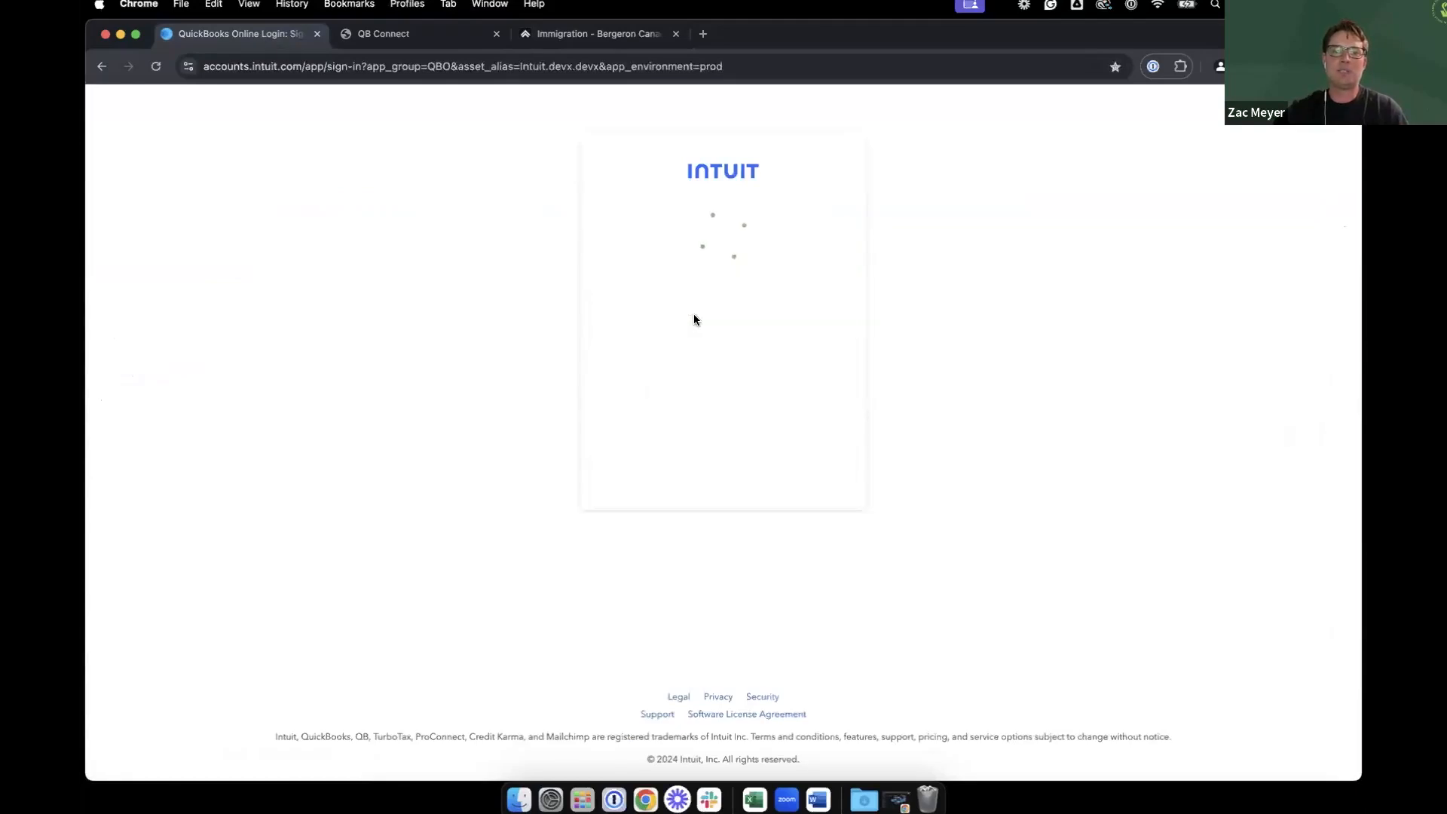
pyautogui.scroll(-1, 749, 377)
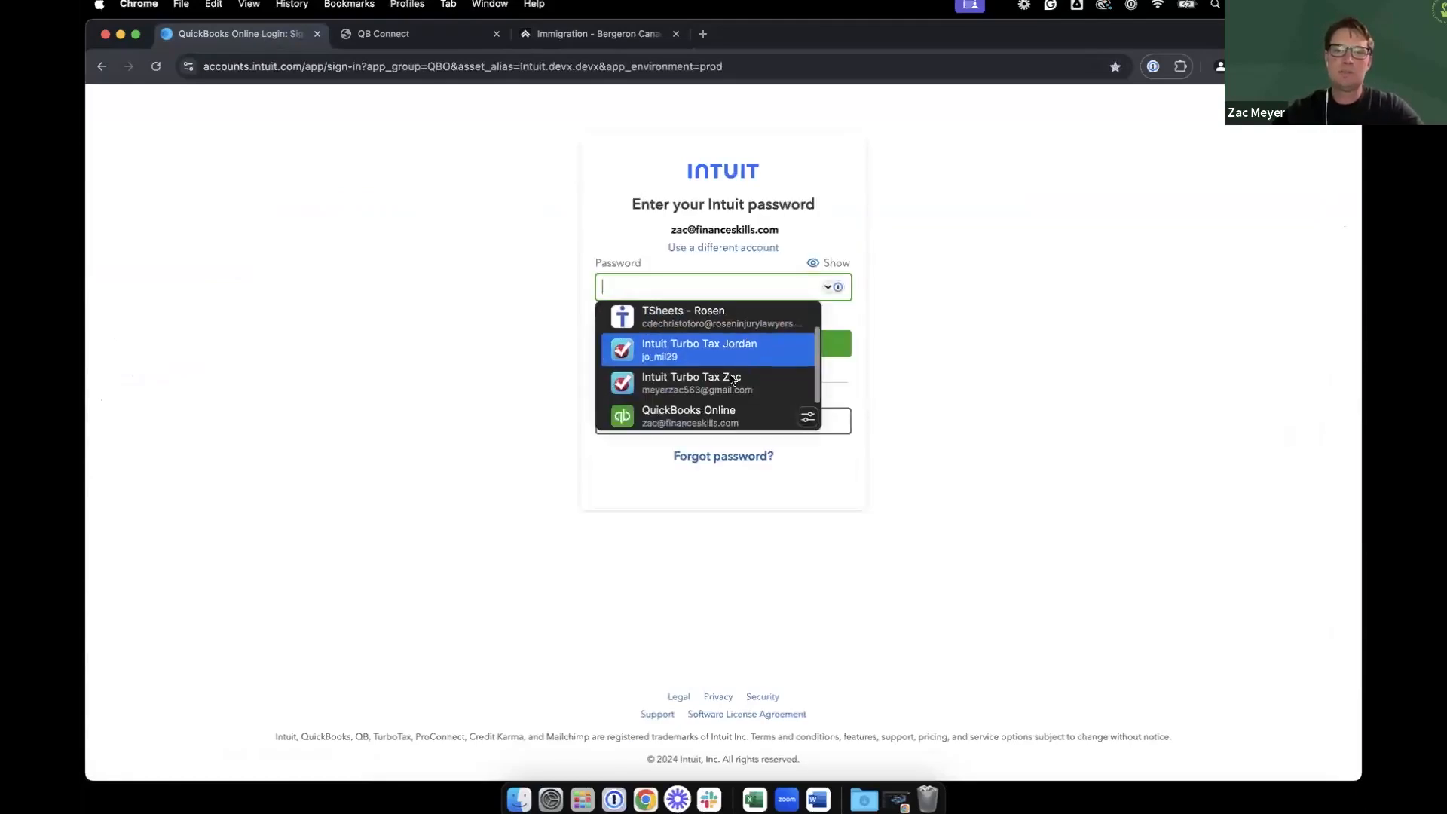
pyautogui.click(753, 411)
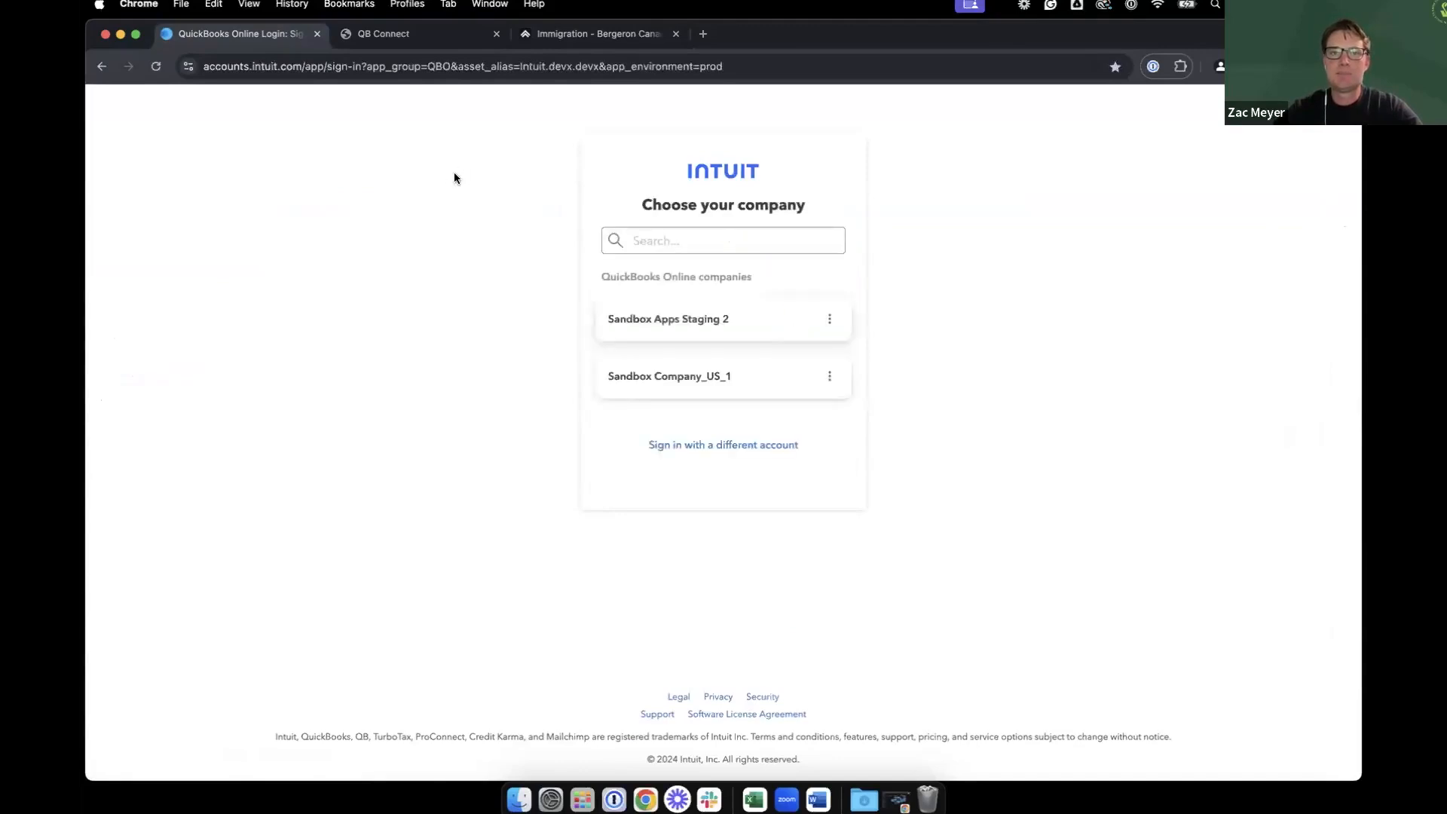
pyautogui.click(656, 373)
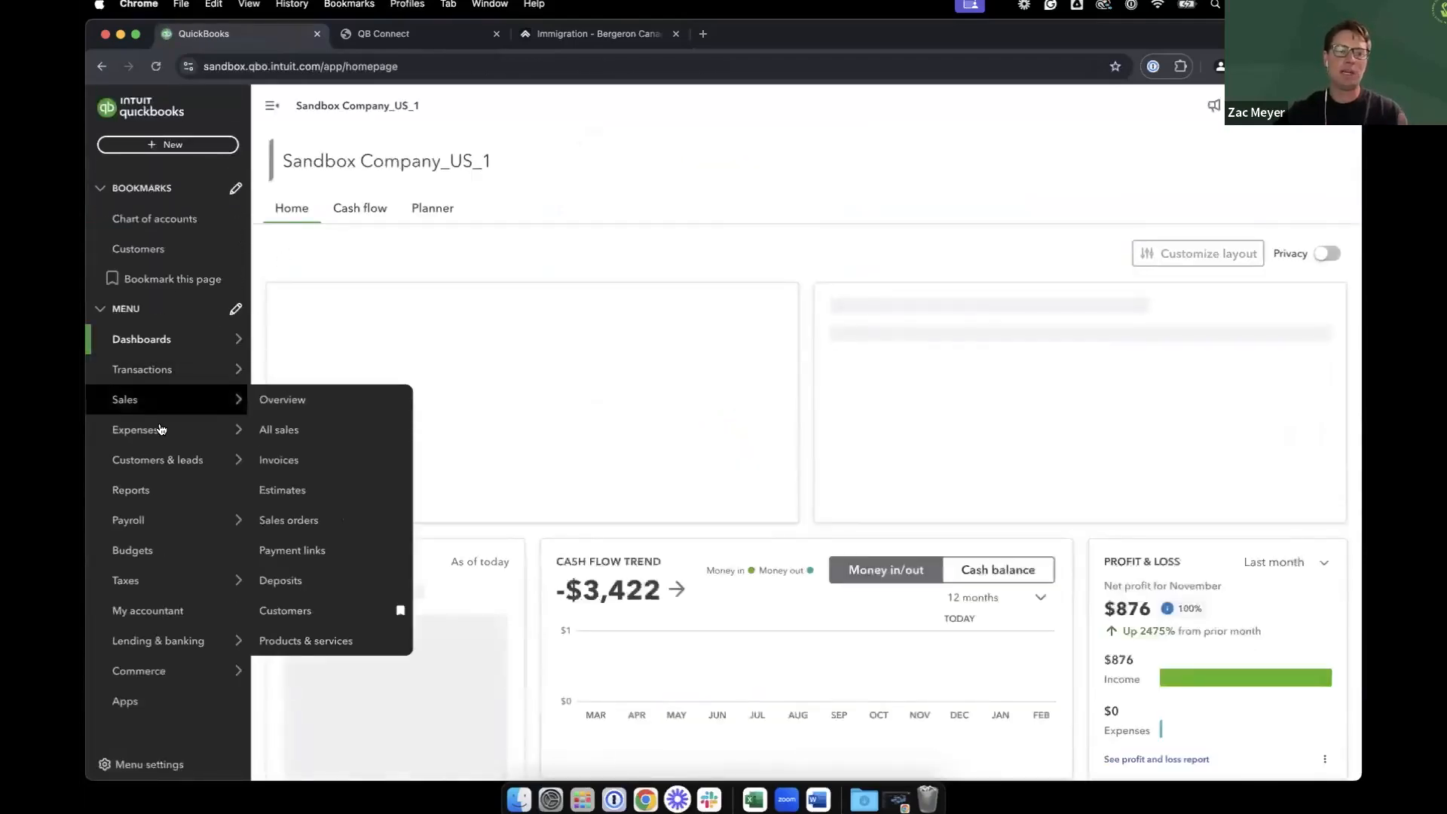
# Open the 12/05/2024 County Courthouse (FV) bill for $13.00 from the company's expense transactions
pyautogui.moveTo(219, 429)
pyautogui.click(287, 457)
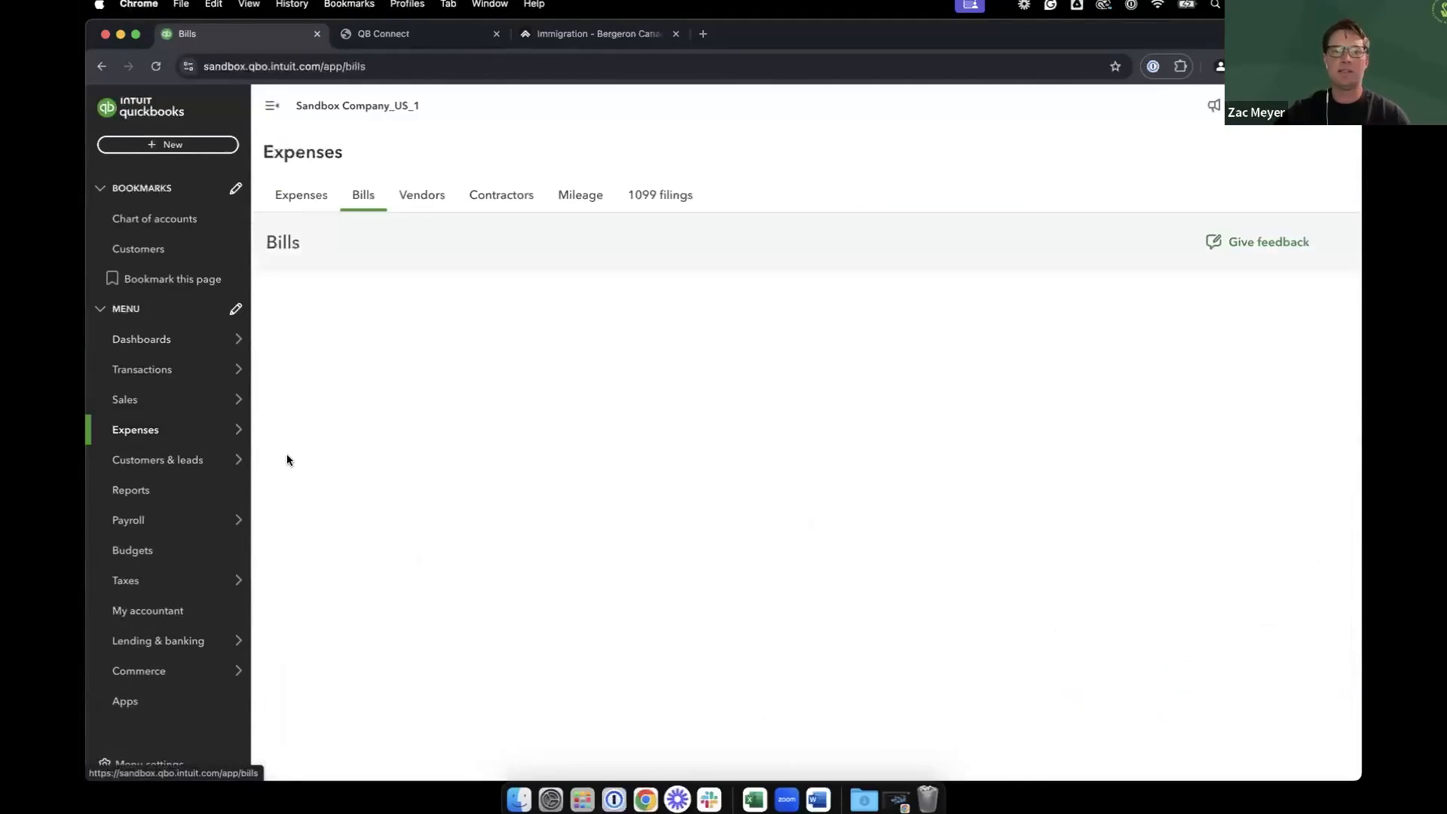
pyautogui.moveTo(219, 429)
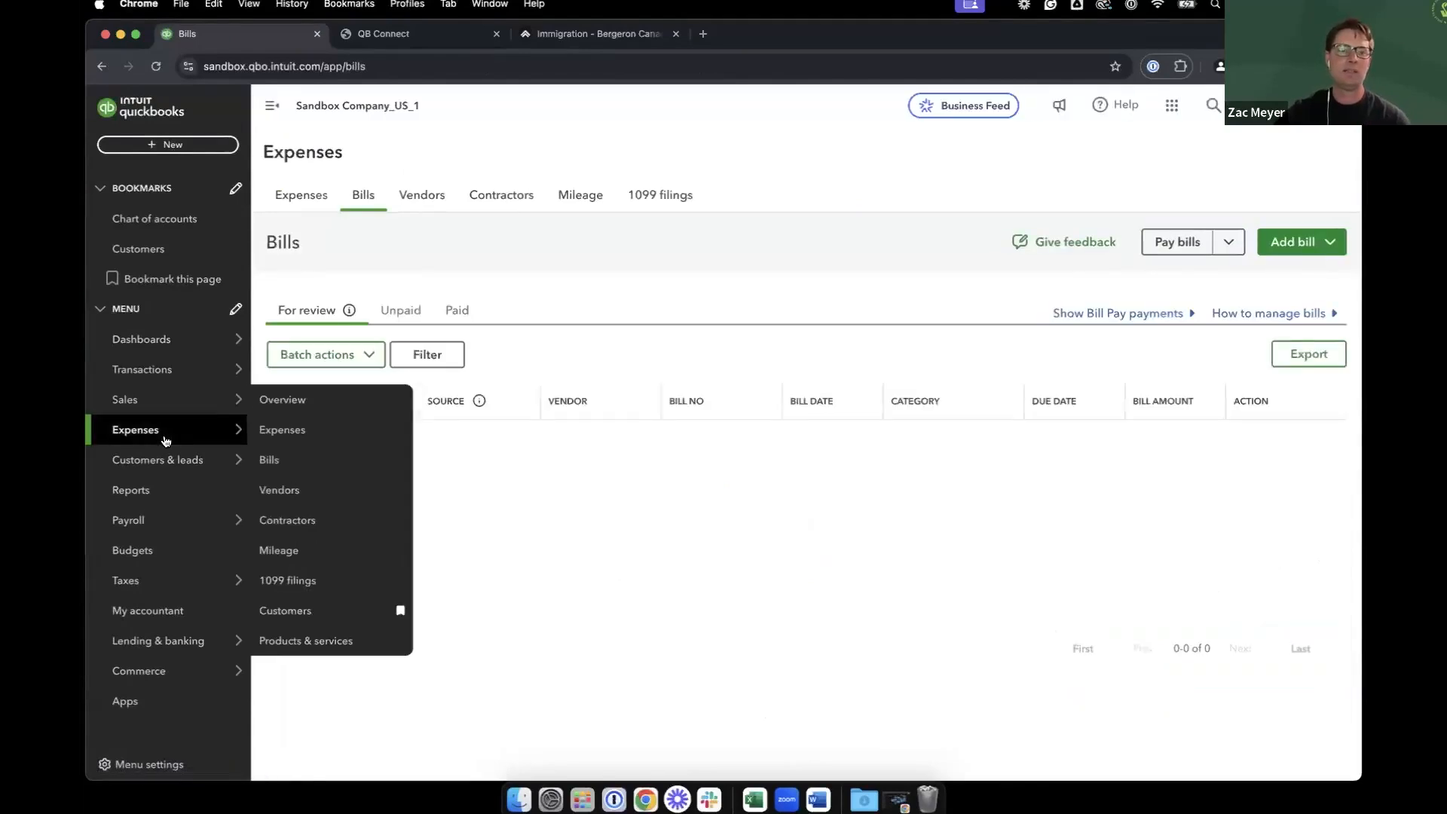
pyautogui.click(309, 430)
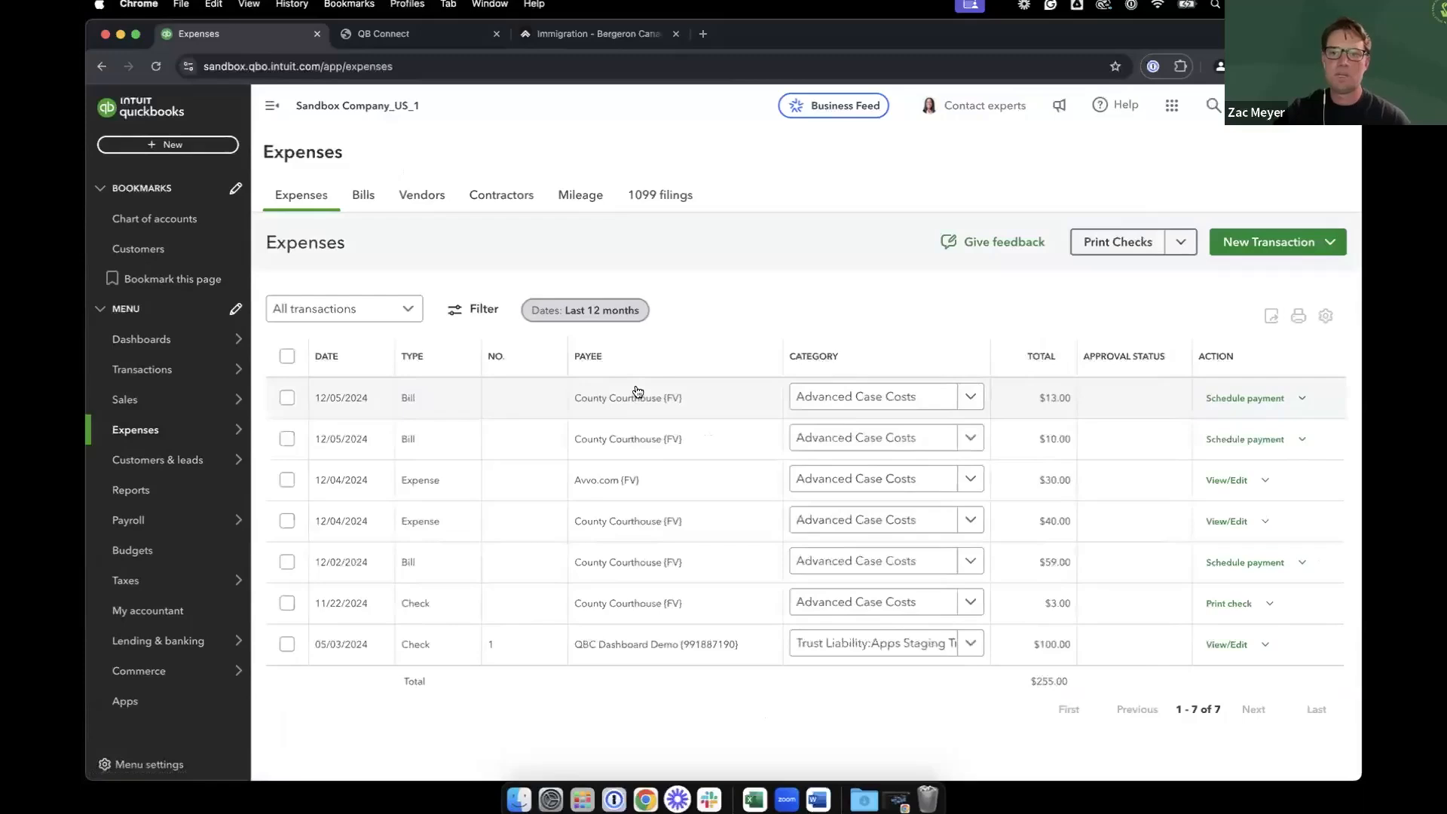
pyautogui.click(510, 398)
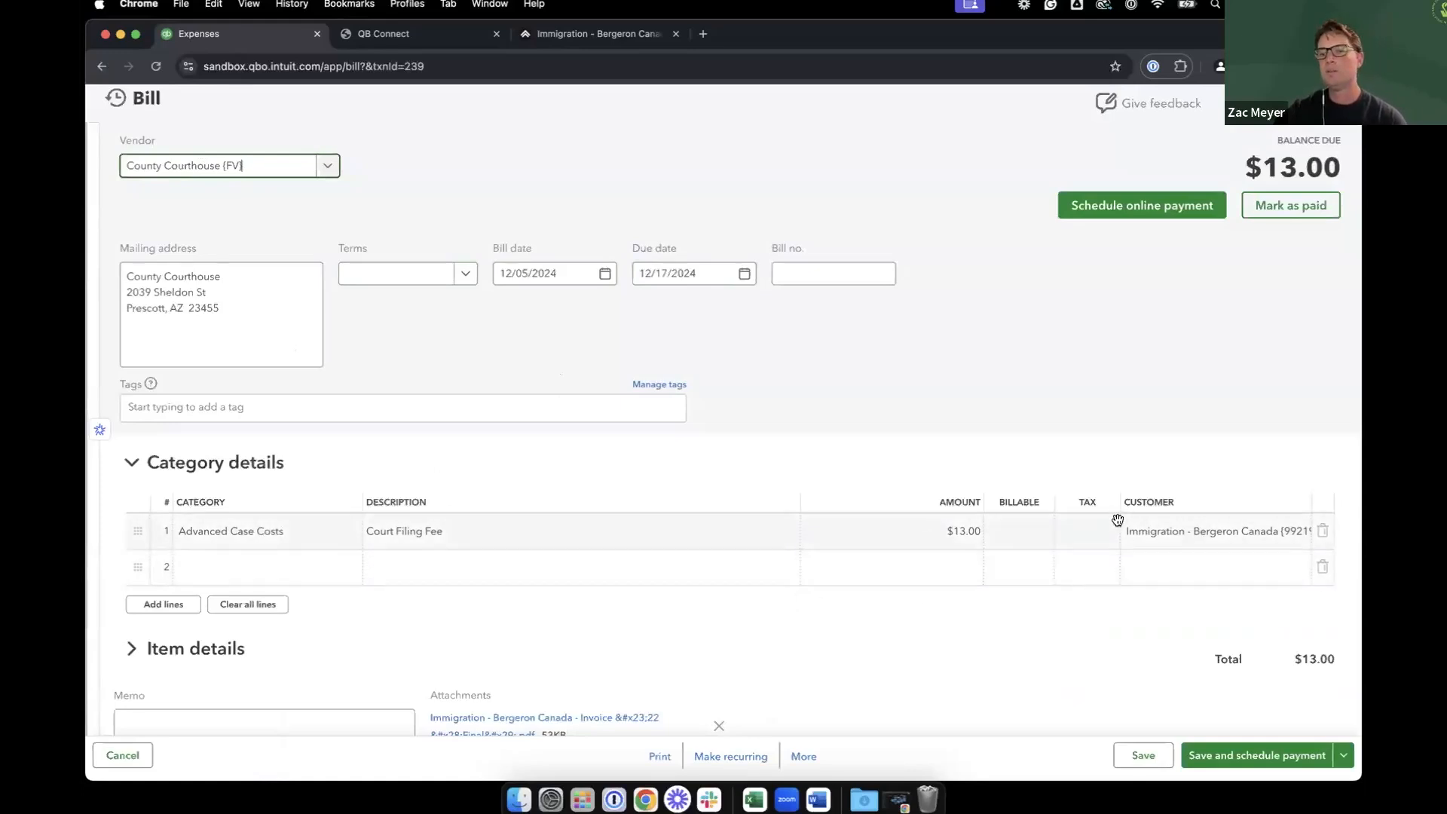
# Widen the customer column to check the bill's category line and project, look over the attachment, and close the bill
pyautogui.moveTo(1120, 521); pyautogui.dragTo(1082, 522)
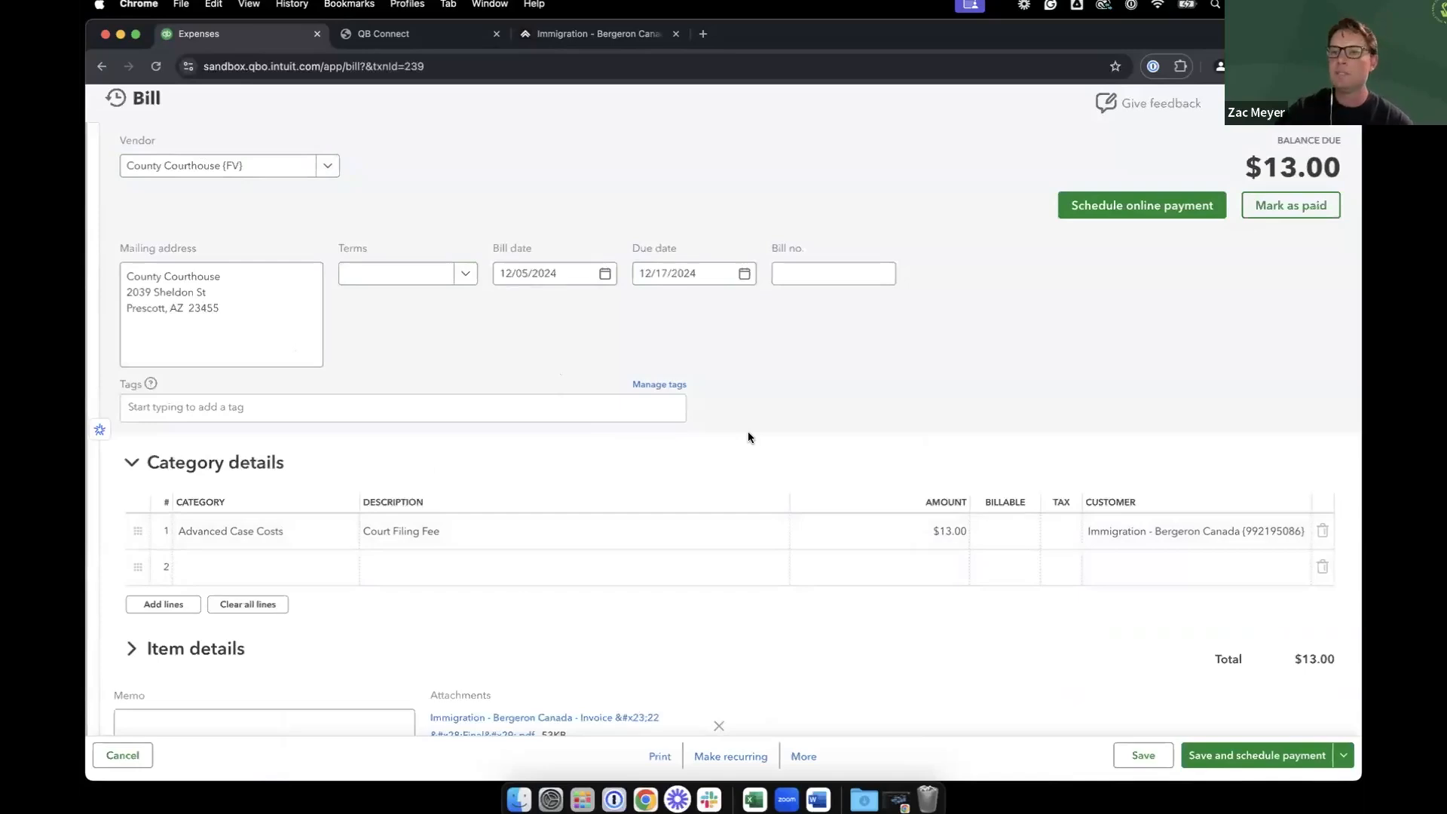
pyautogui.scroll(-3, 749, 430)
pyautogui.scroll(3, 749, 429)
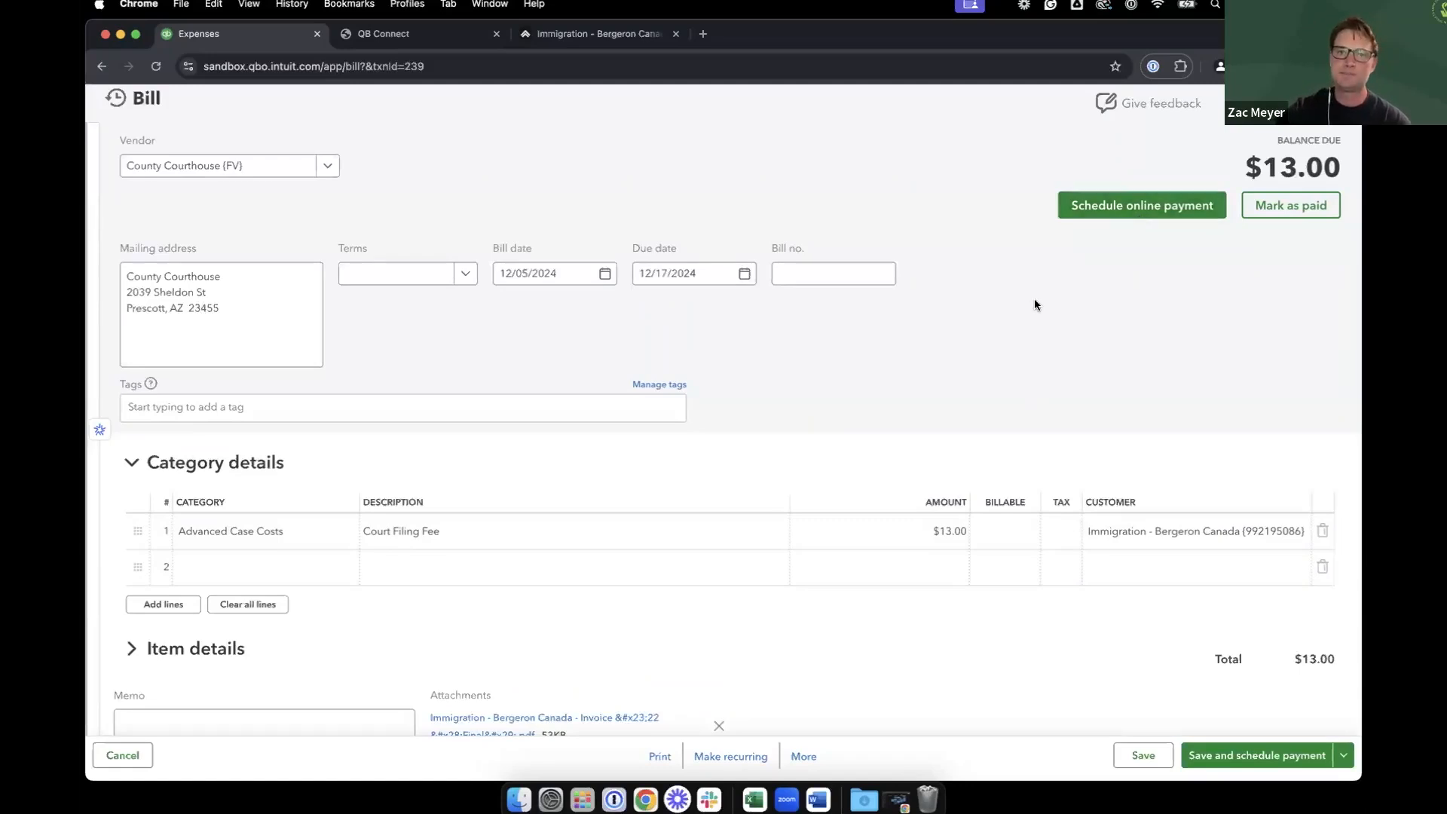
pyautogui.click(1342, 103)
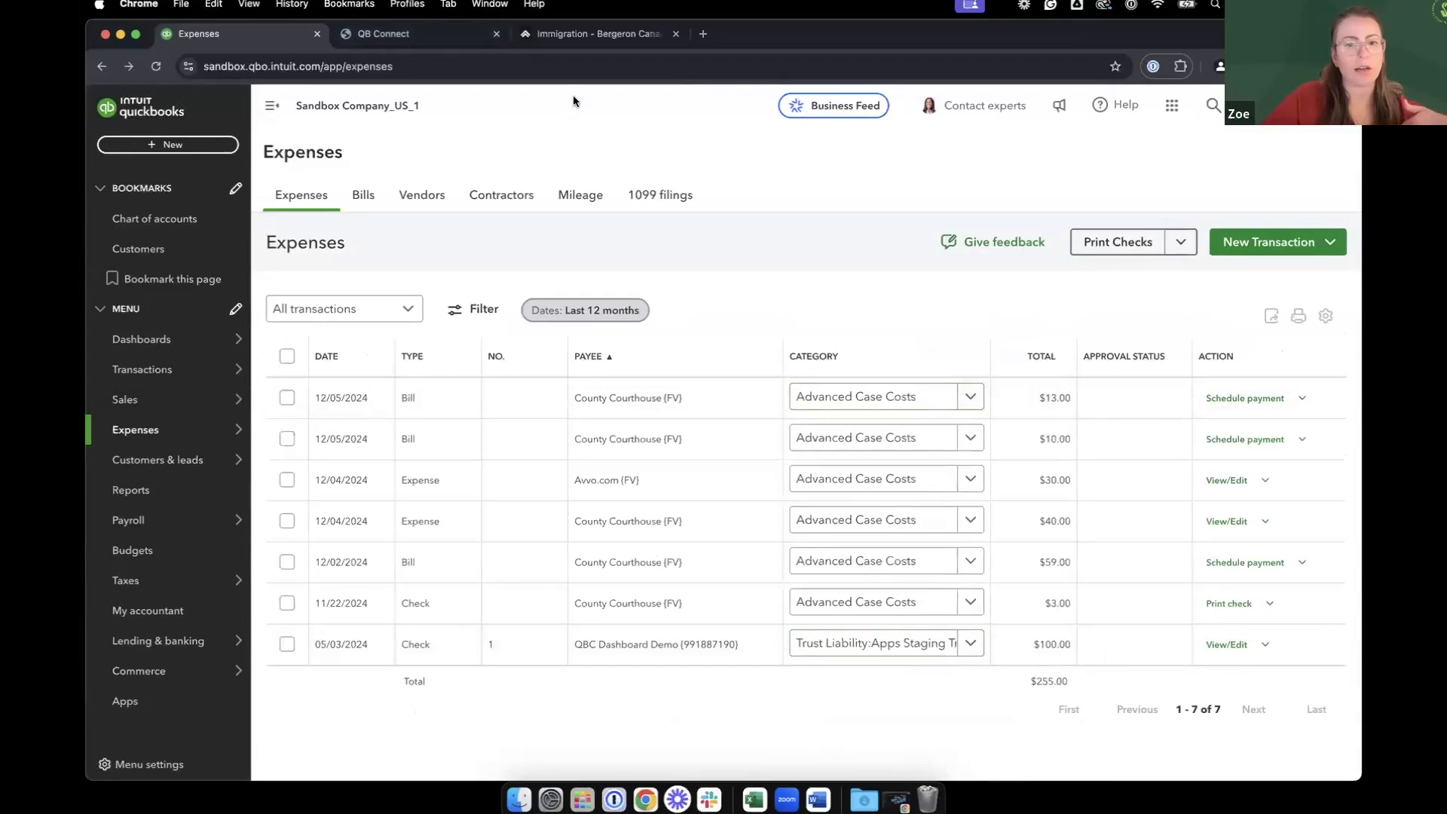
# Switch to Filevine and start a payment from the immigration project's billing summary with method Check, reference 234 and total 800
pyautogui.click(581, 34)
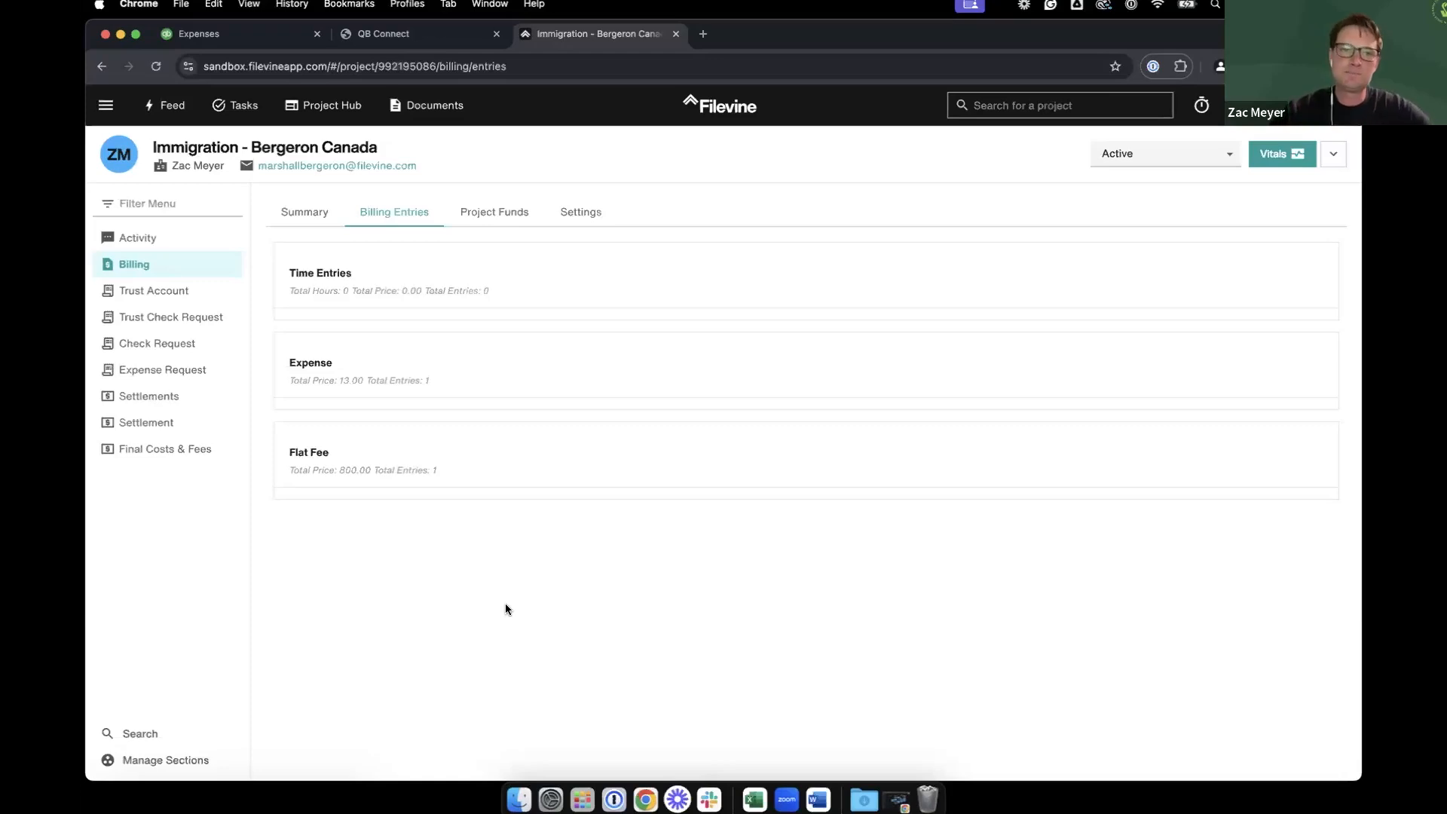
pyautogui.click(300, 215)
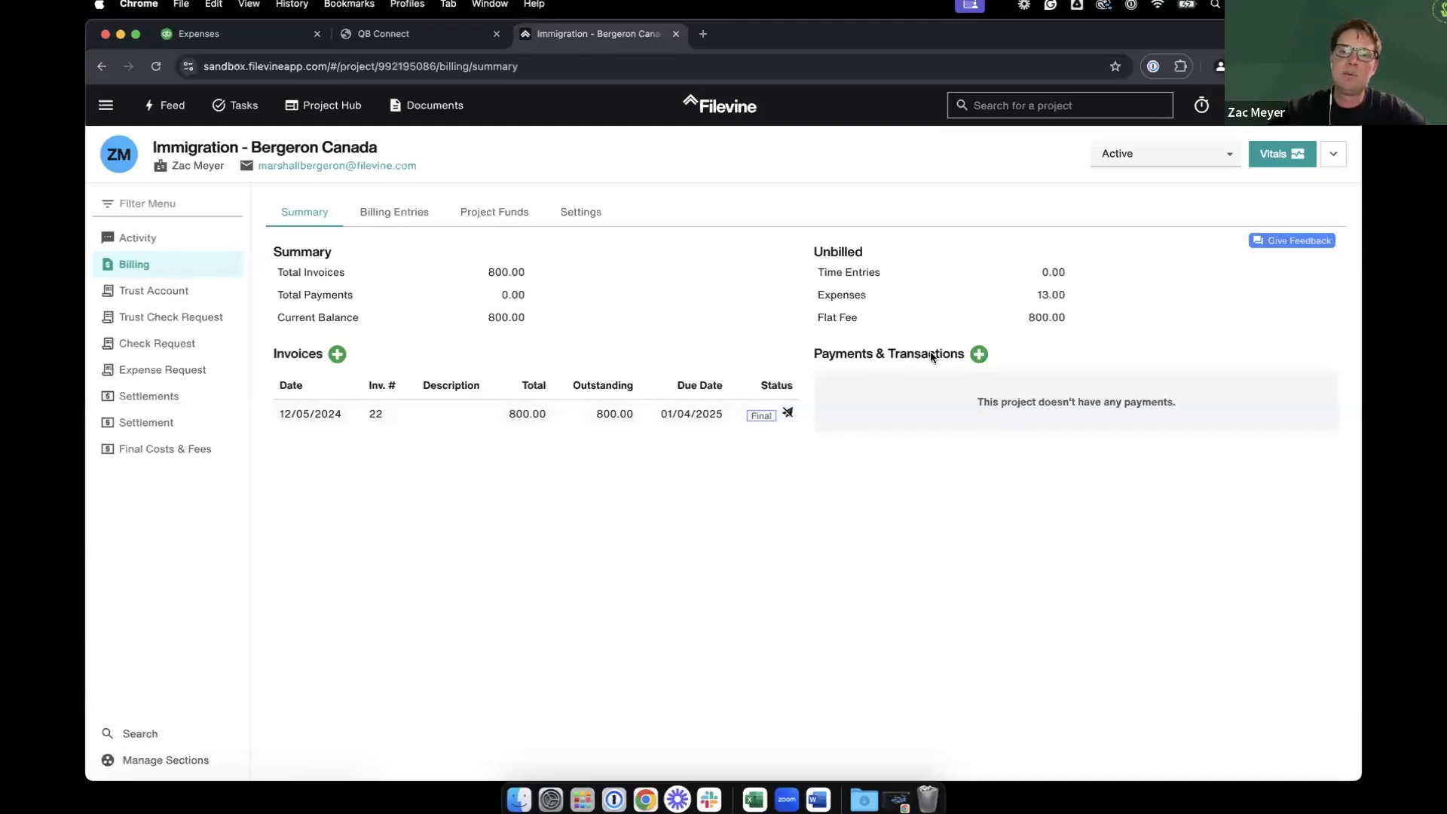
pyautogui.click(979, 354)
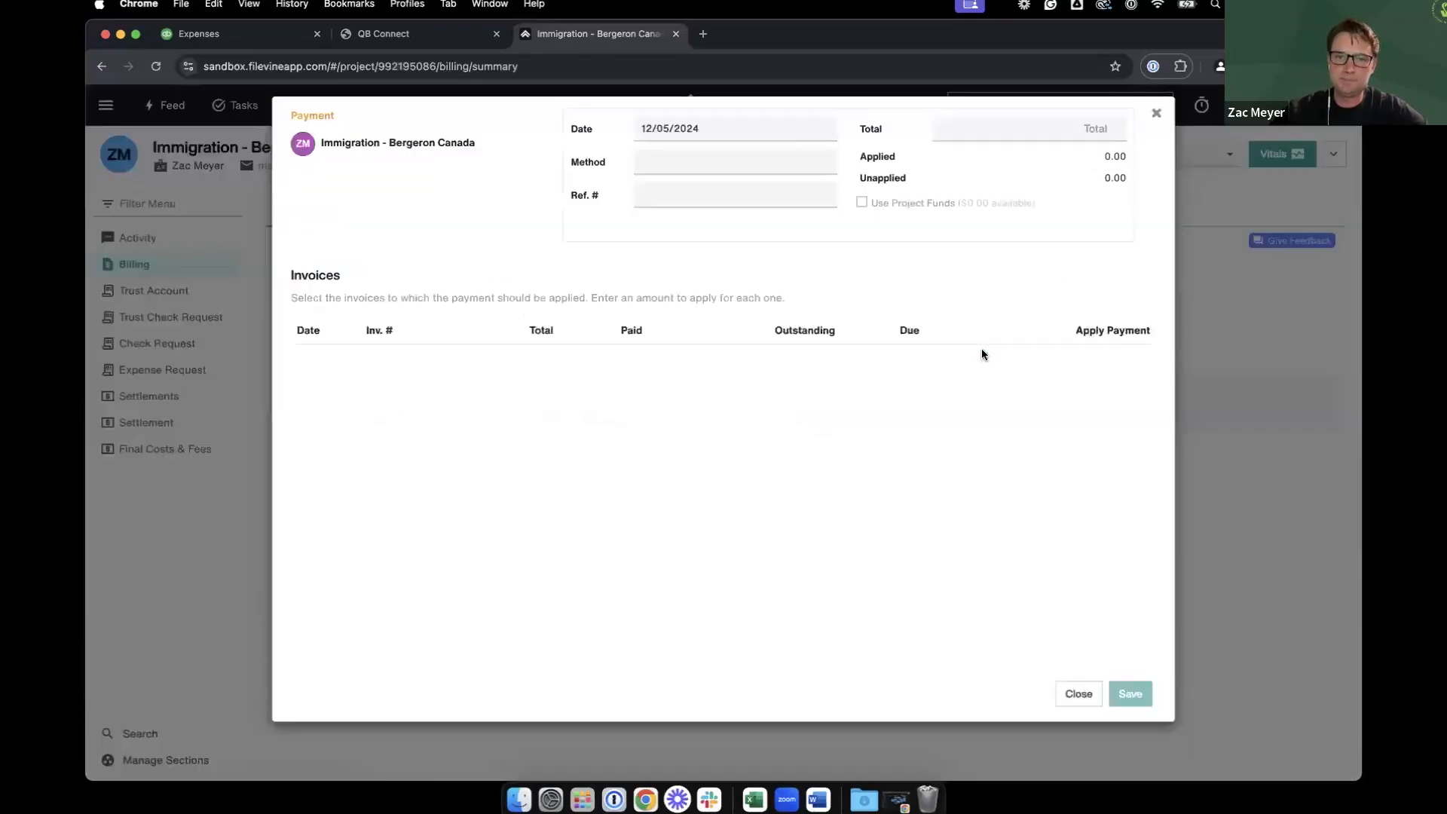
pyautogui.click(685, 161)
pyautogui.write('che')
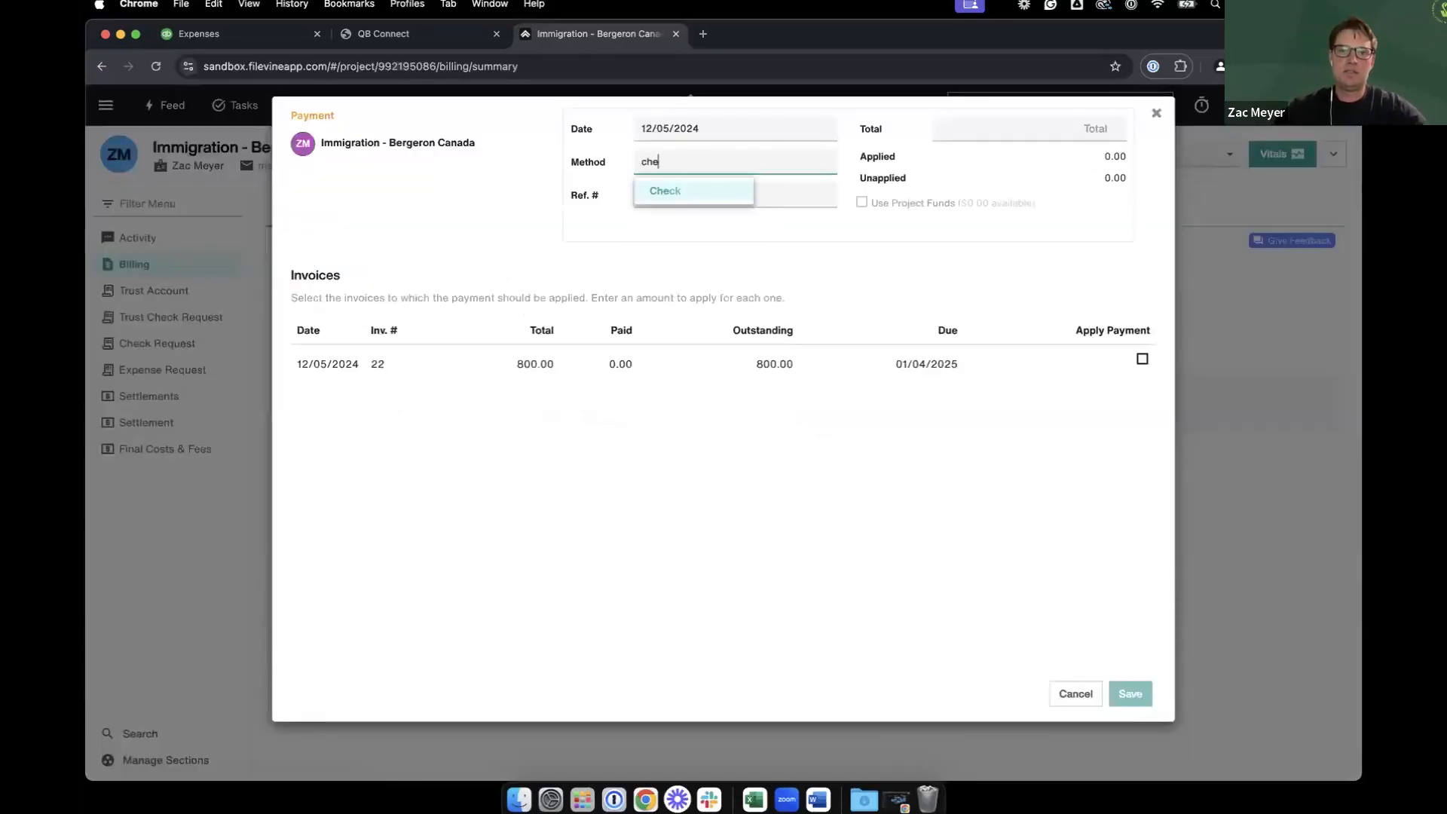
pyautogui.click(688, 191)
pyautogui.click(668, 197)
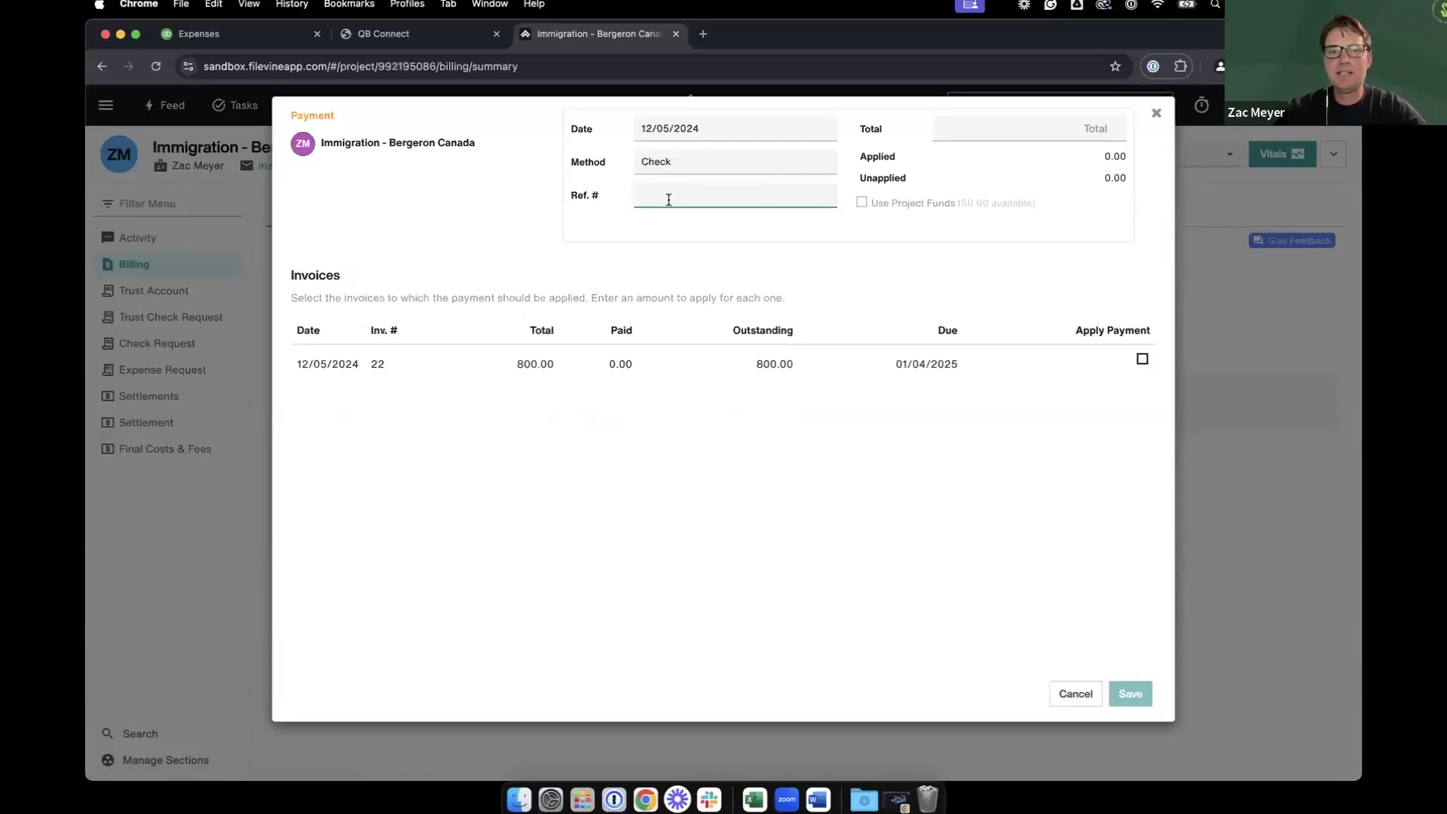
pyautogui.write('234')
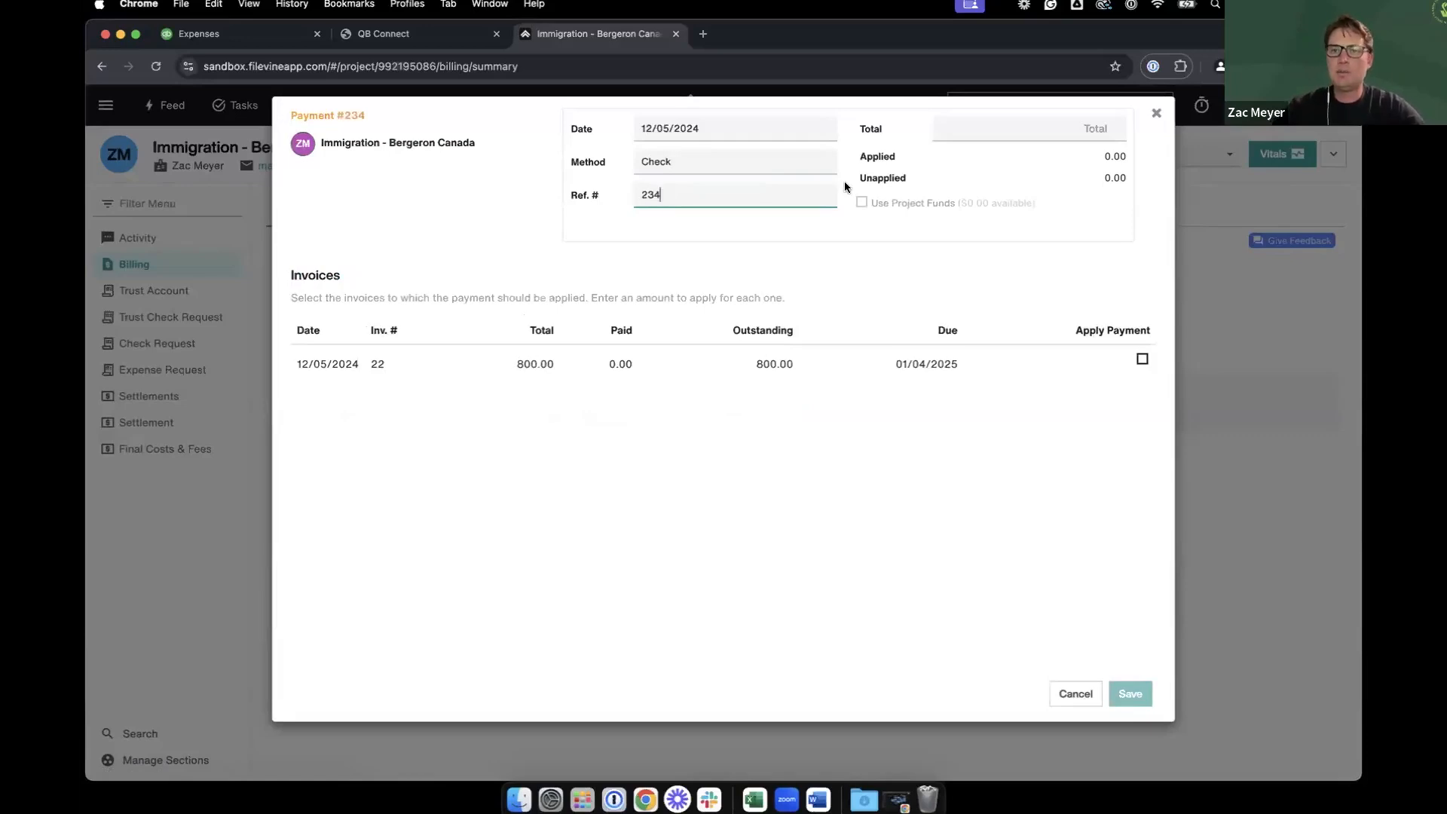
pyautogui.click(1056, 137)
pyautogui.write('800')
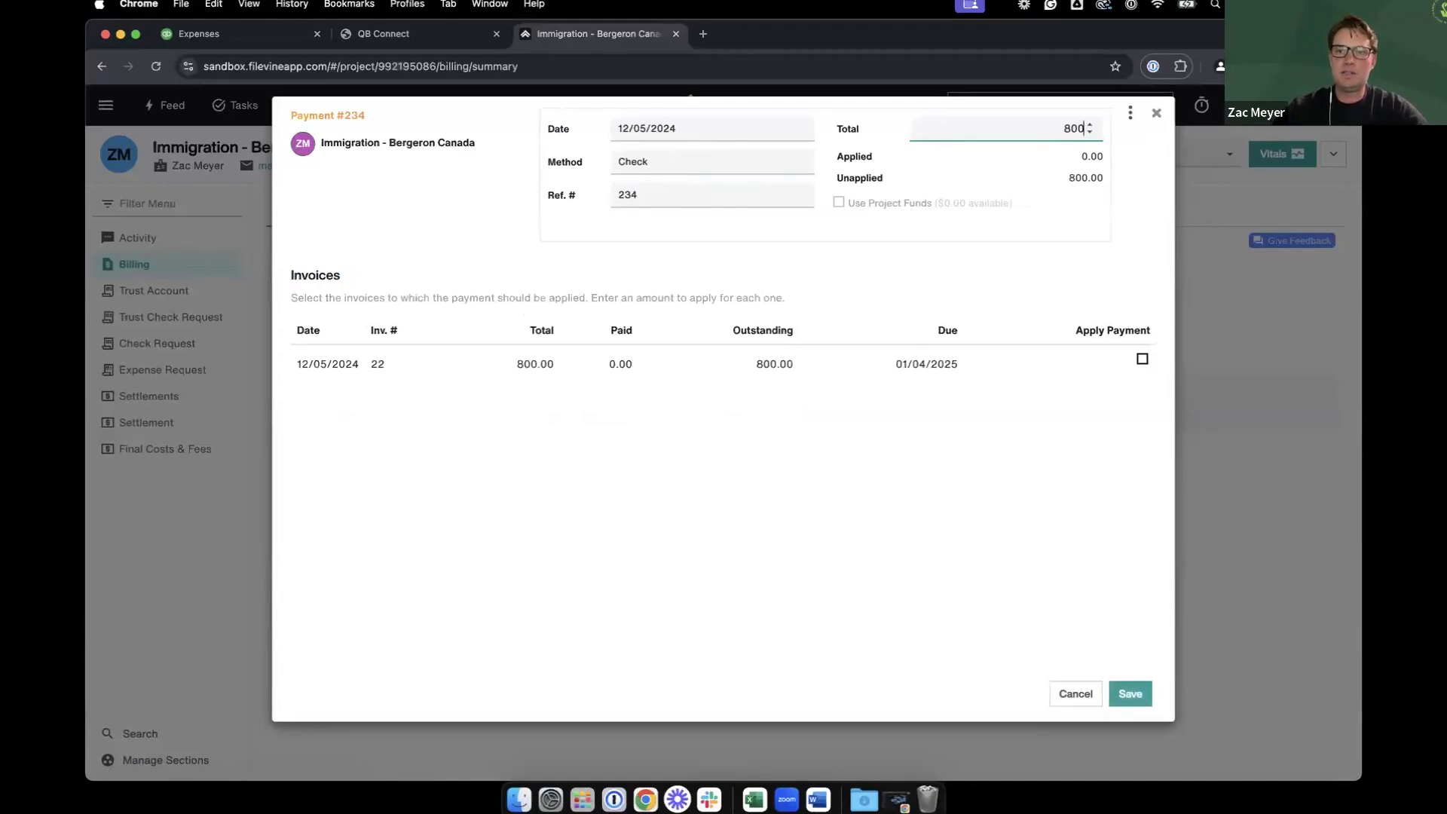
# Apply the payment to invoice 22, save it and close the payment window
pyautogui.click(1142, 359)
pyautogui.click(1136, 701)
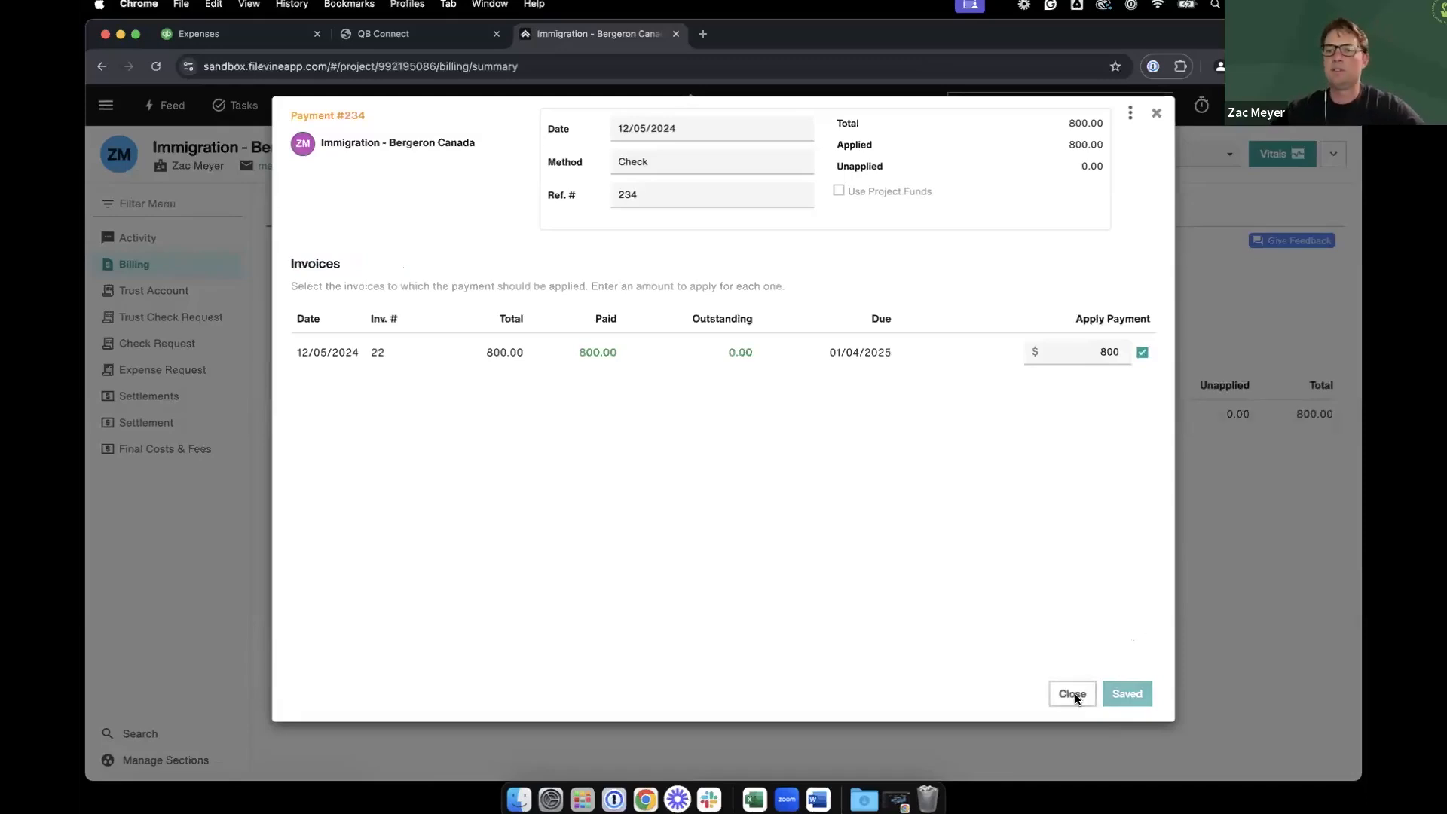
pyautogui.click(1073, 695)
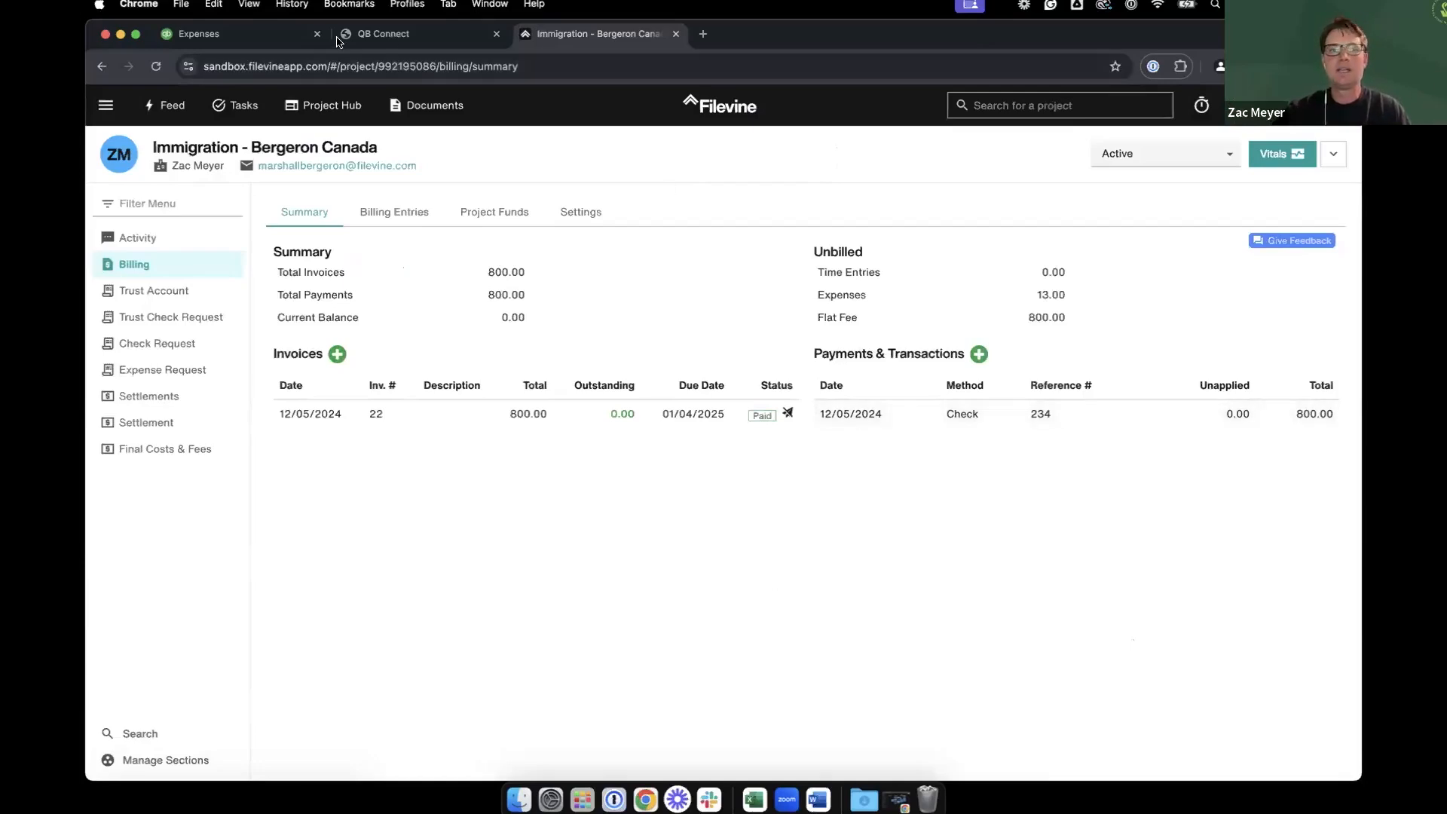
# Switch to QuickBooks Online and open the project's 12/05/2024 $800.00 deposit from the Vineskills 3 Operating Account register
pyautogui.click(224, 43)
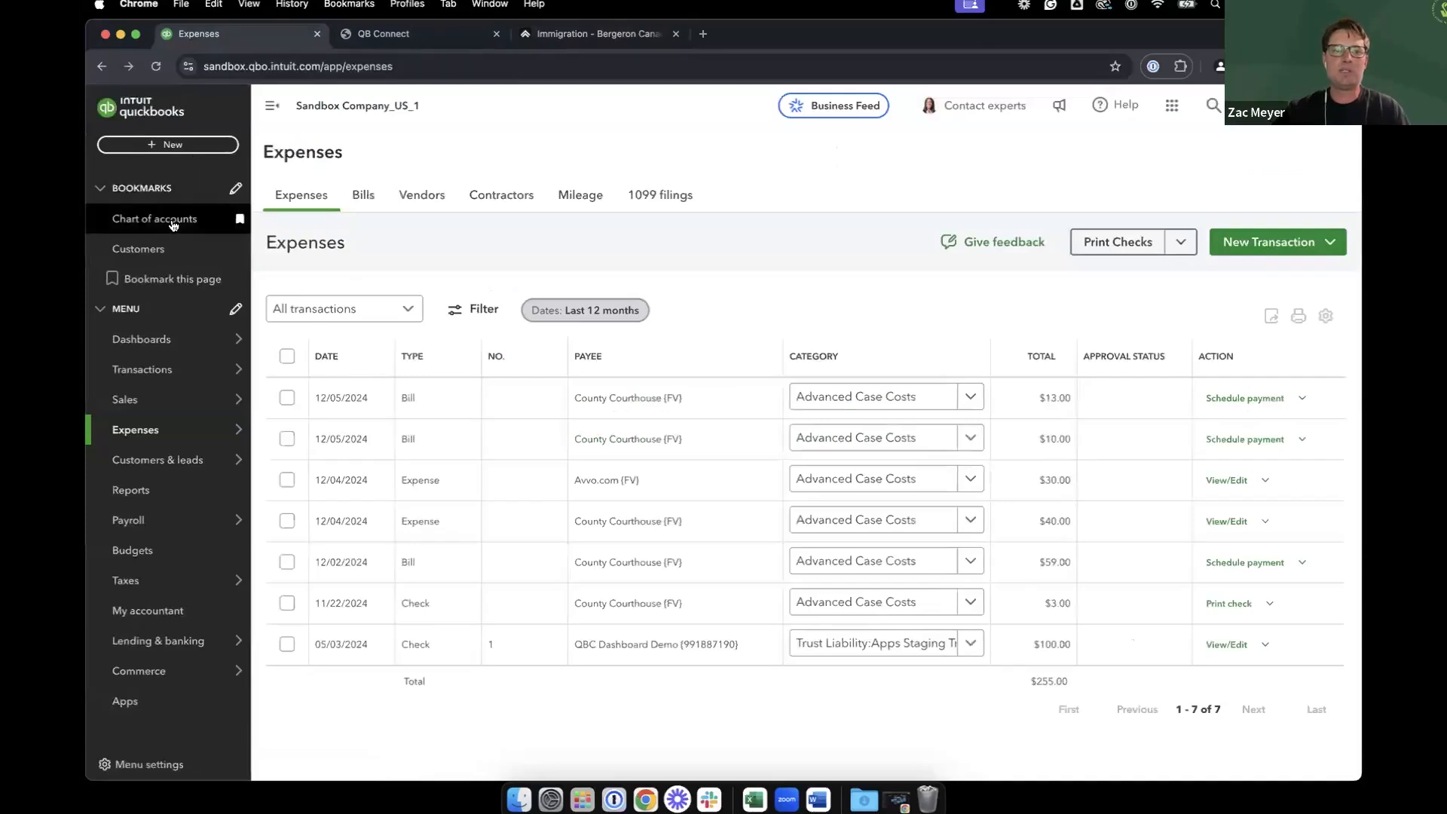
pyautogui.click(172, 223)
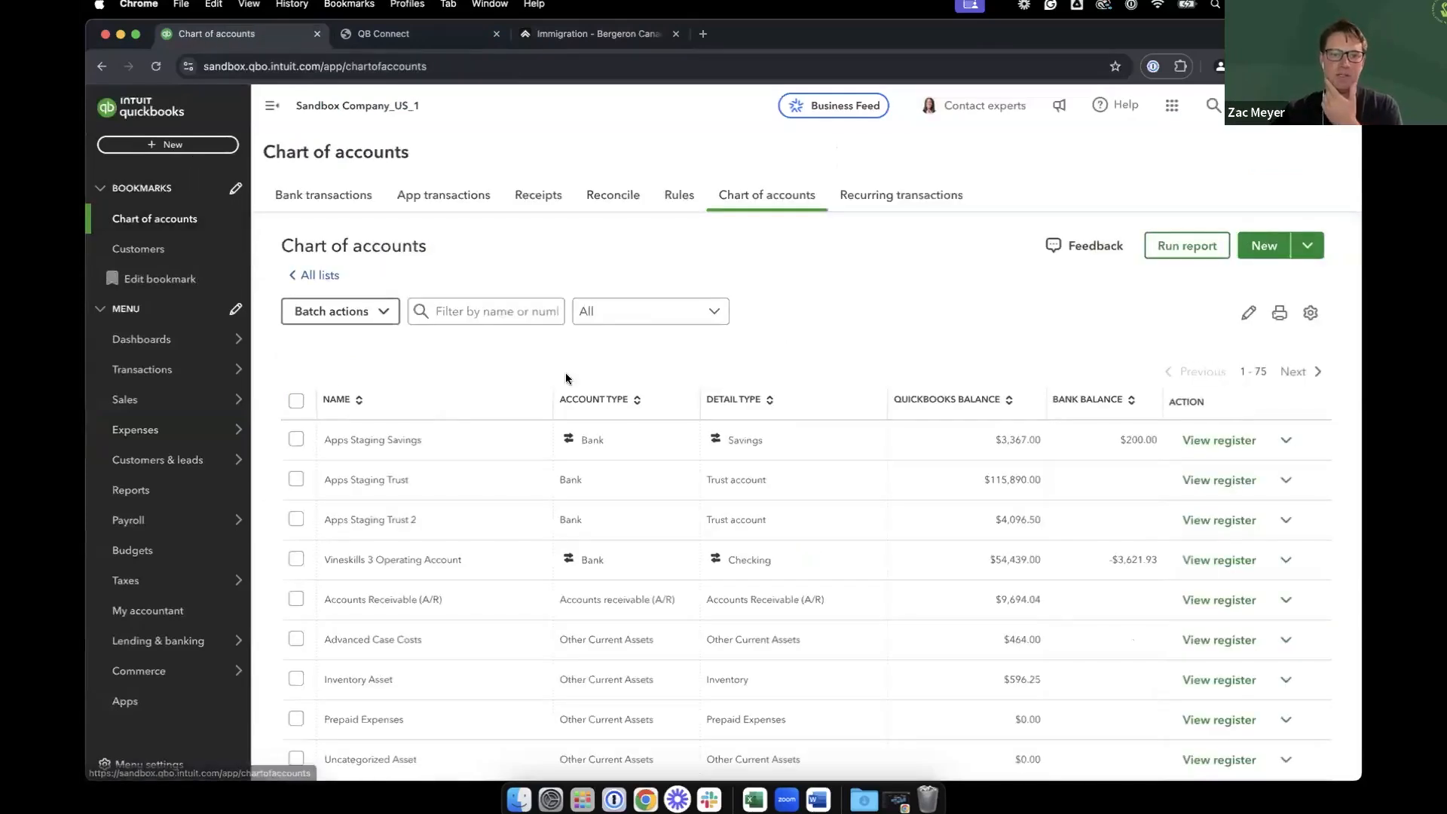
pyautogui.click(1207, 561)
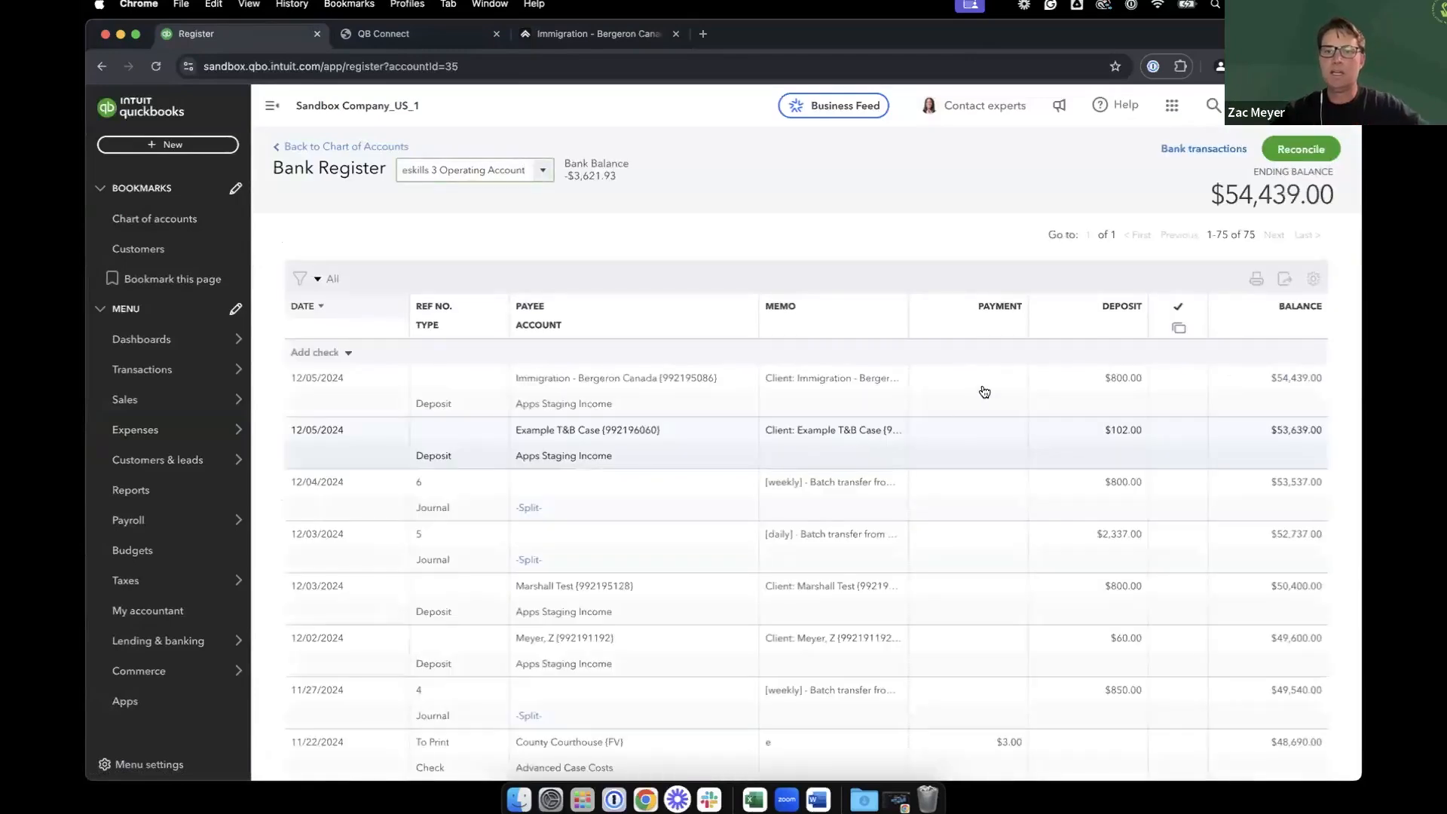
pyautogui.click(1074, 386)
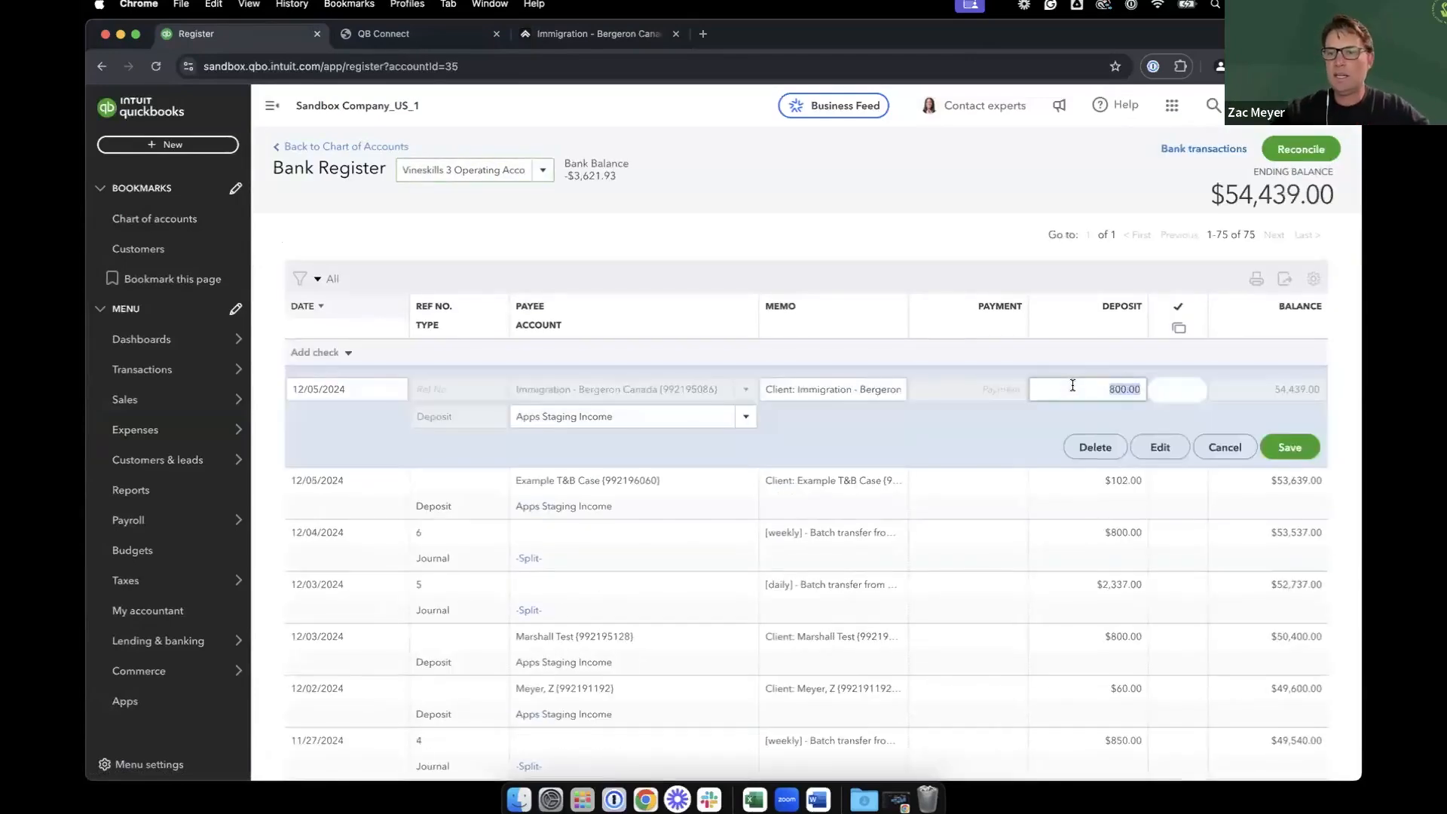
pyautogui.click(1158, 449)
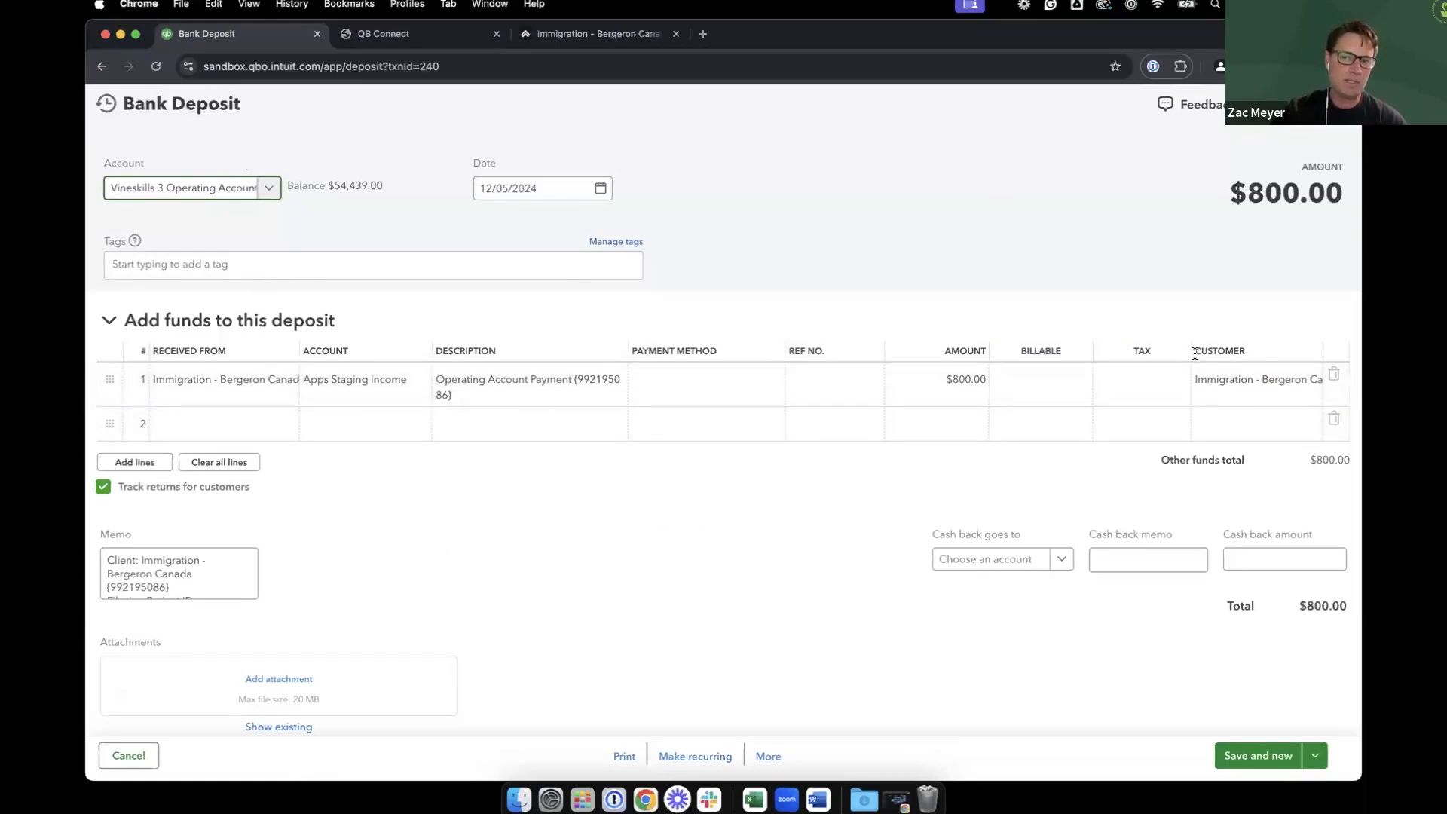
# Widen the deposit's customer column, read through the full memo for payment and invoice references, and return to the bank register
pyautogui.moveTo(1191, 350); pyautogui.dragTo(1132, 351)
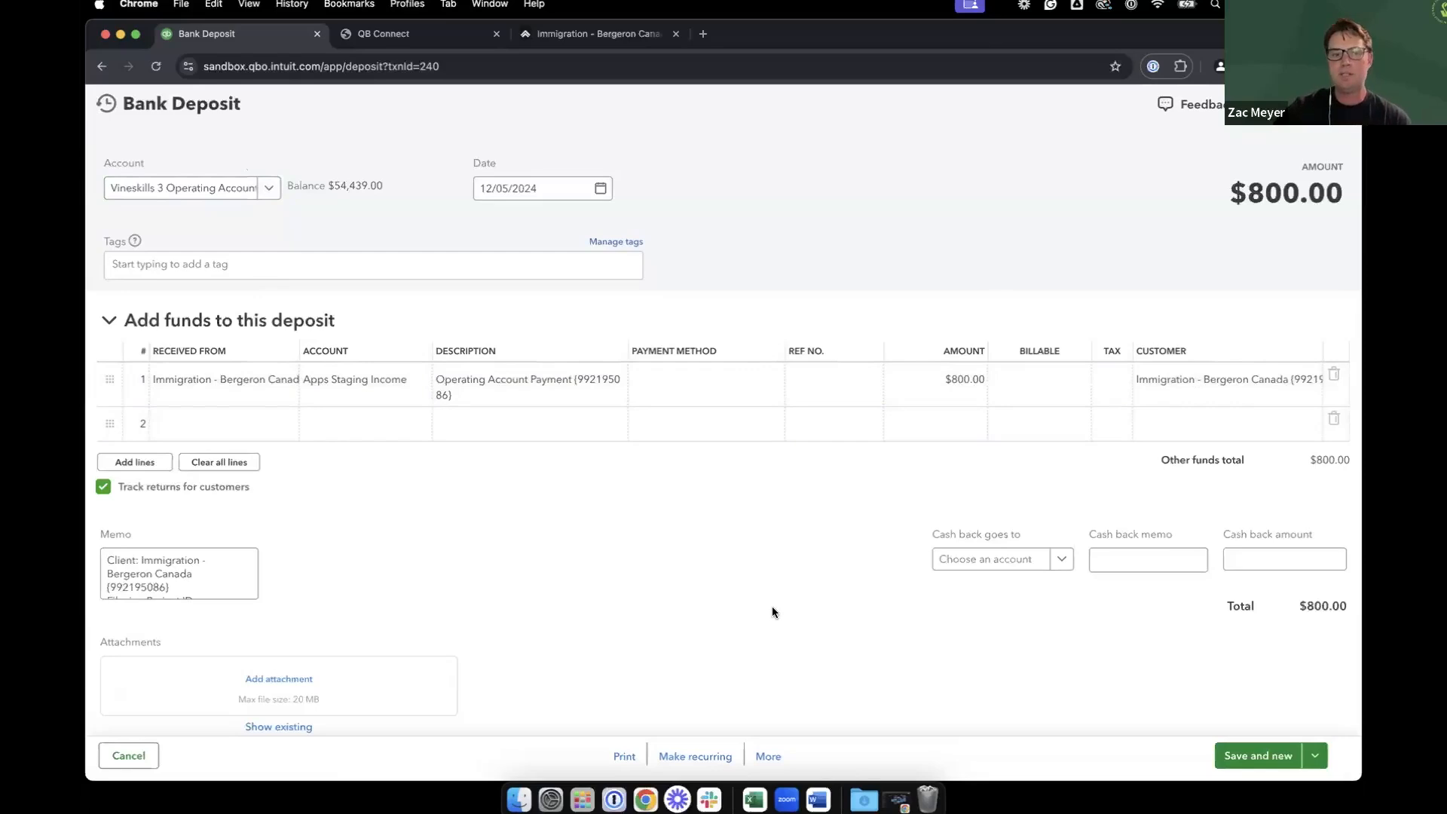
pyautogui.click(171, 561)
pyautogui.moveTo(171, 561); pyautogui.dragTo(172, 593)
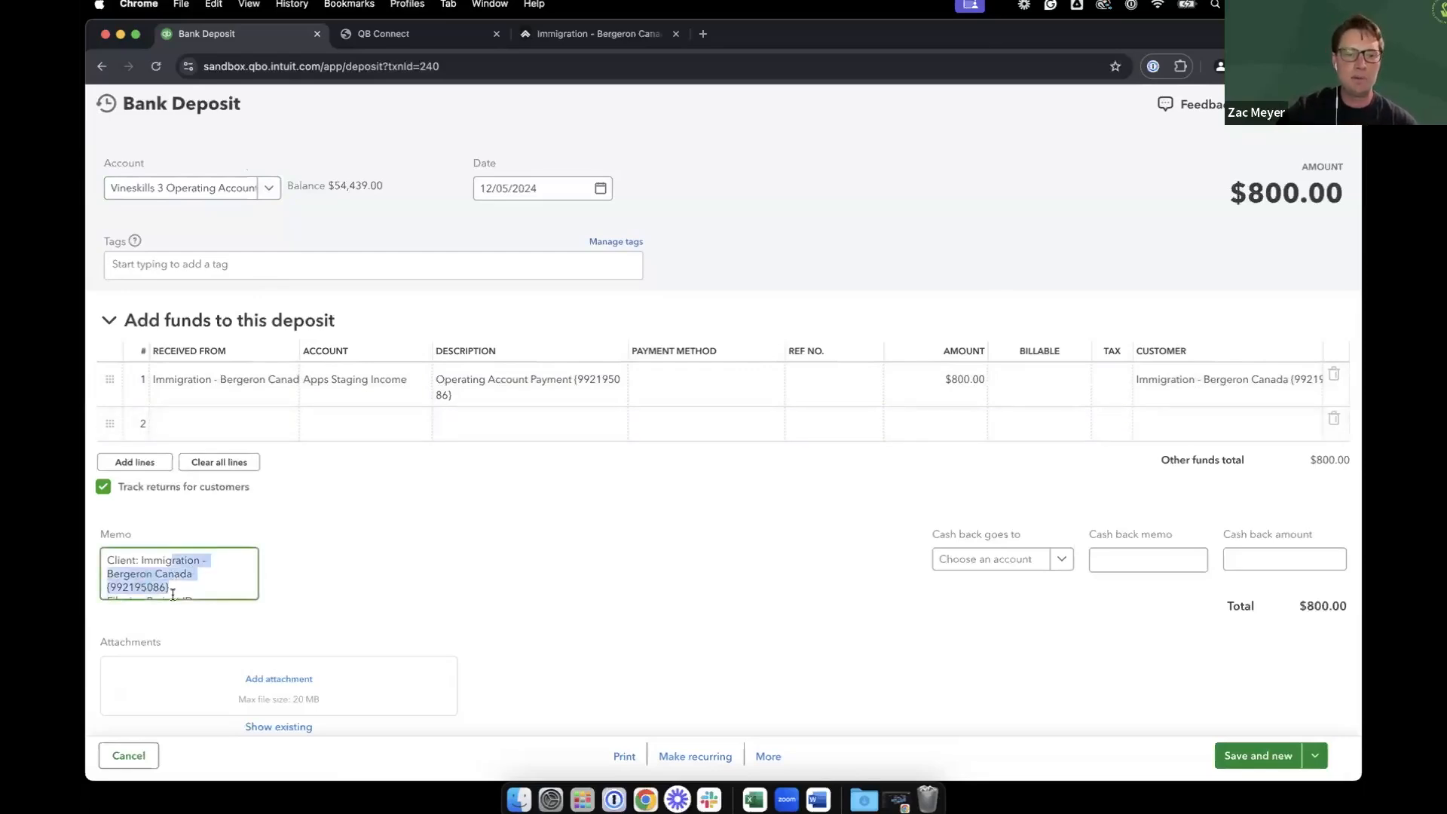
pyautogui.scroll(-2, 164, 574)
pyautogui.scroll(-3, 165, 573)
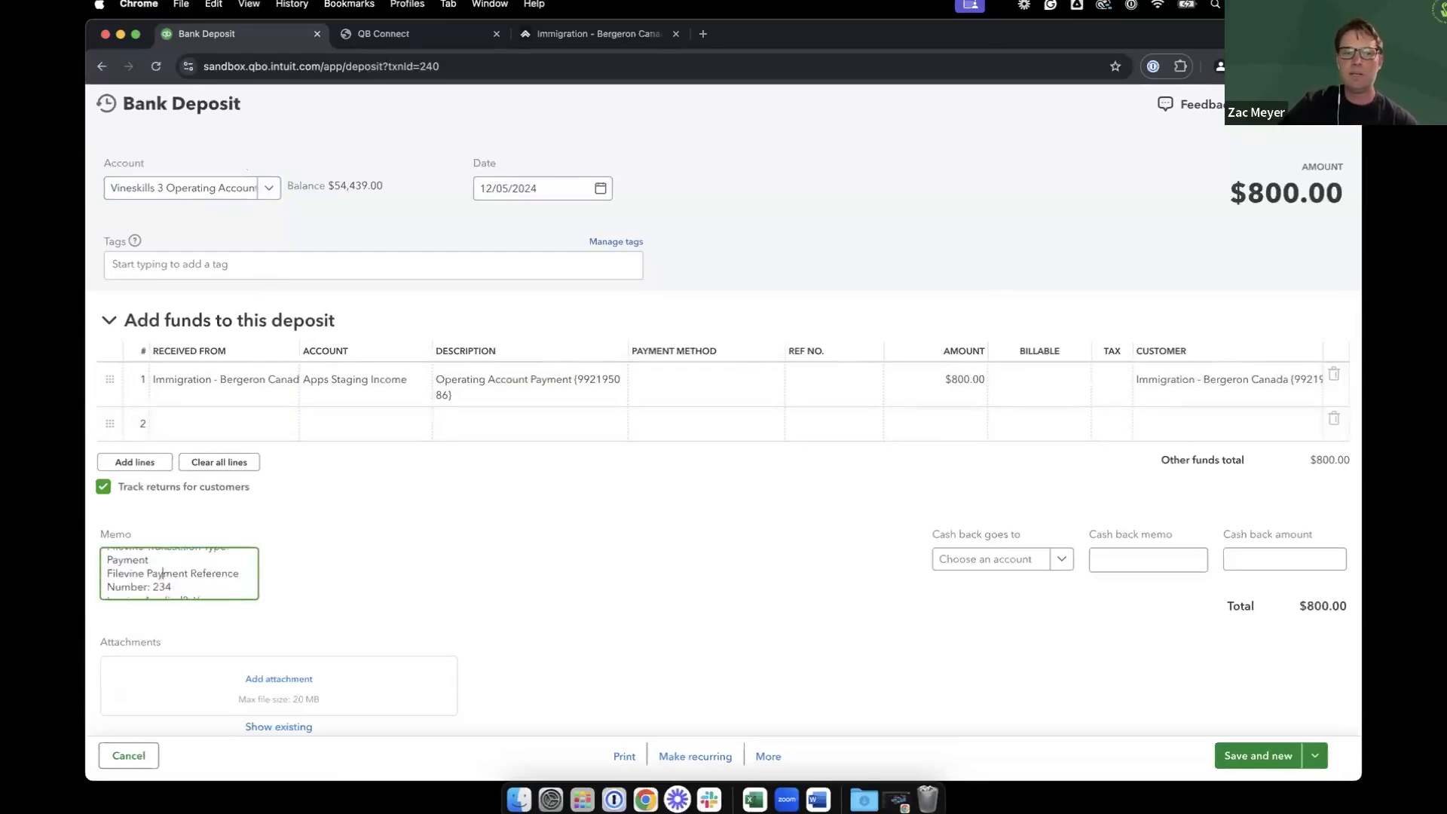
pyautogui.click(696, 555)
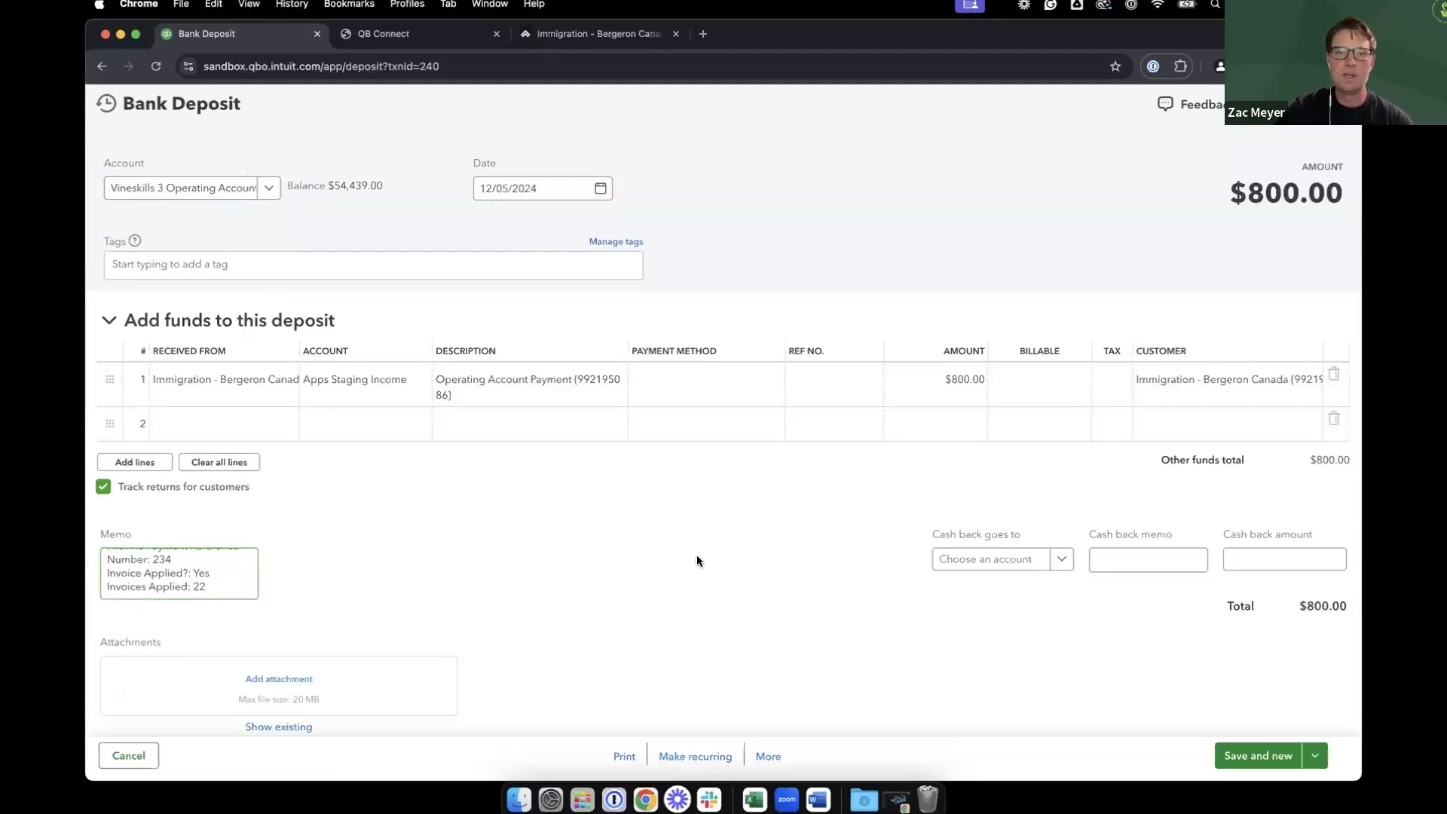
pyautogui.click(101, 66)
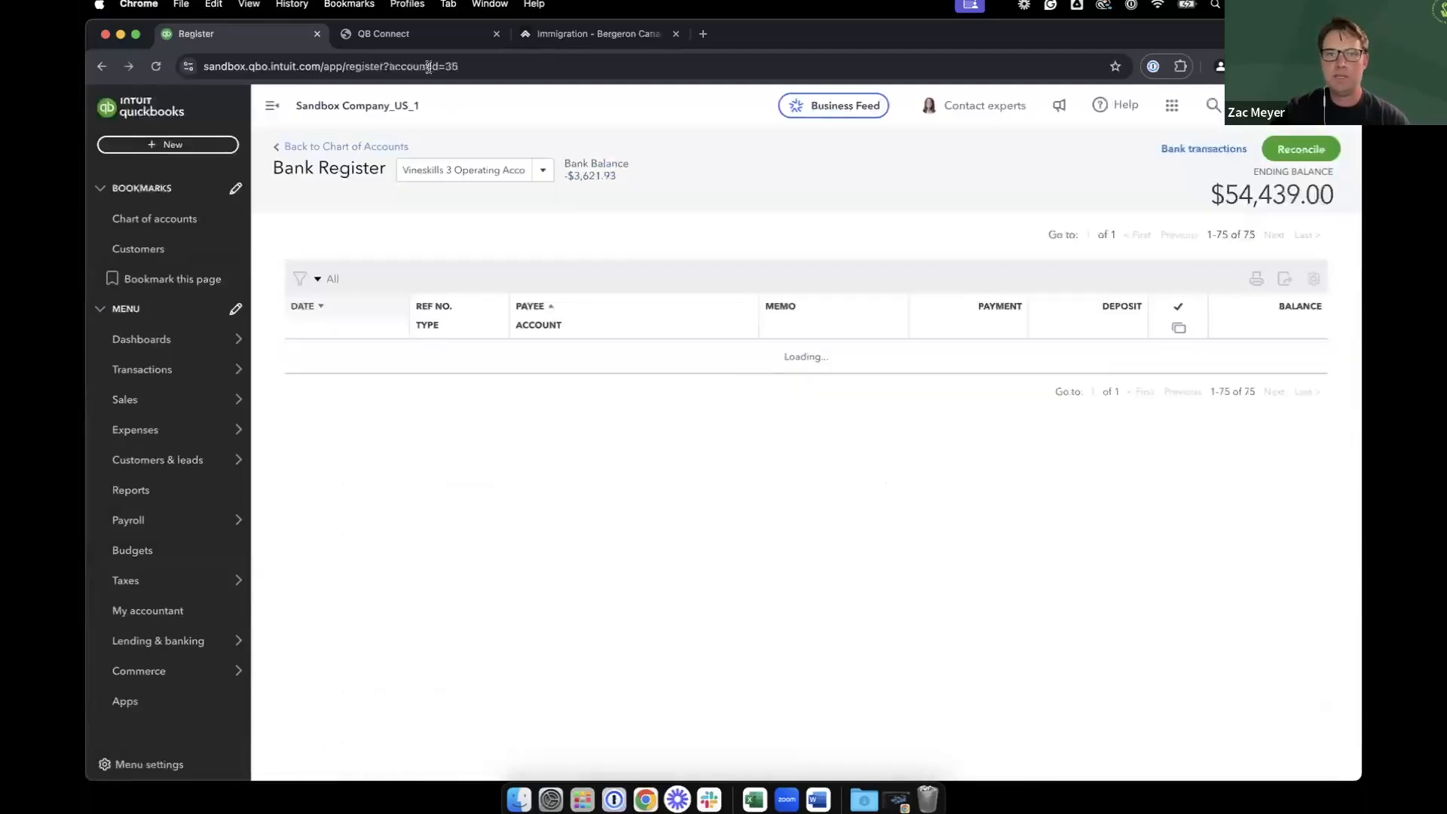
# Switch to Filevine and open the project funds in the billing of the family law divorce project
pyautogui.click(574, 33)
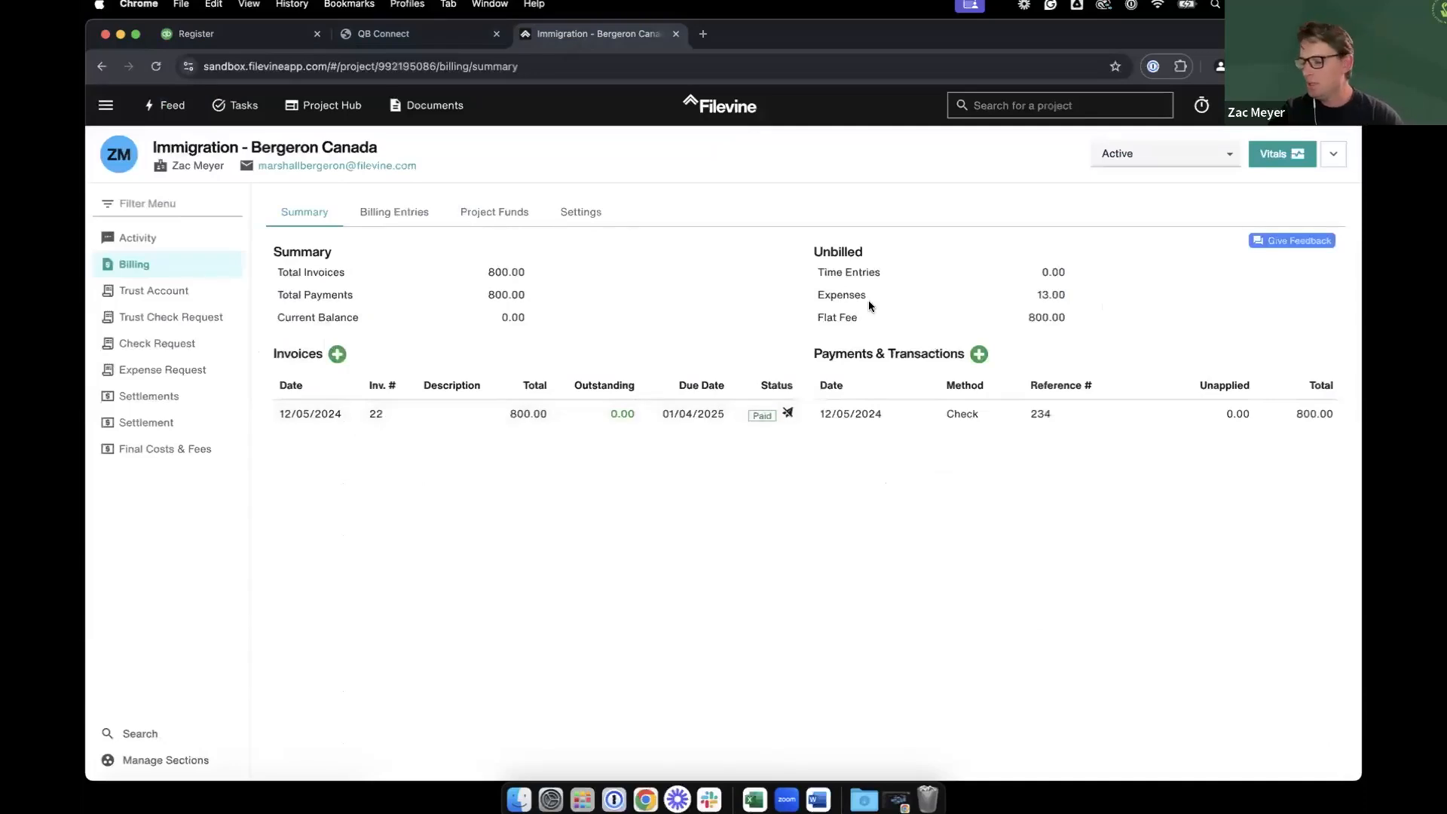
pyautogui.click(324, 107)
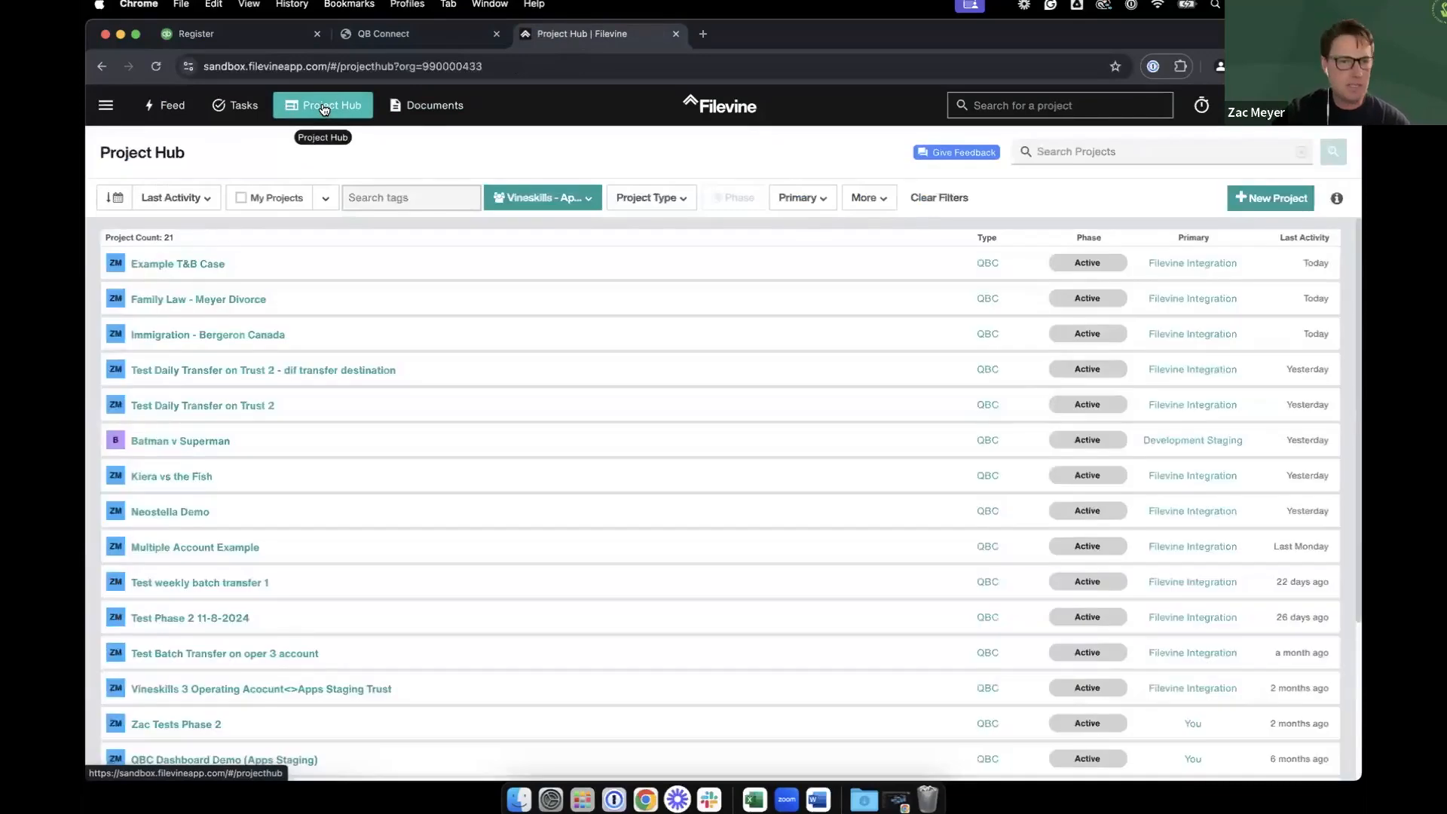
pyautogui.click(203, 306)
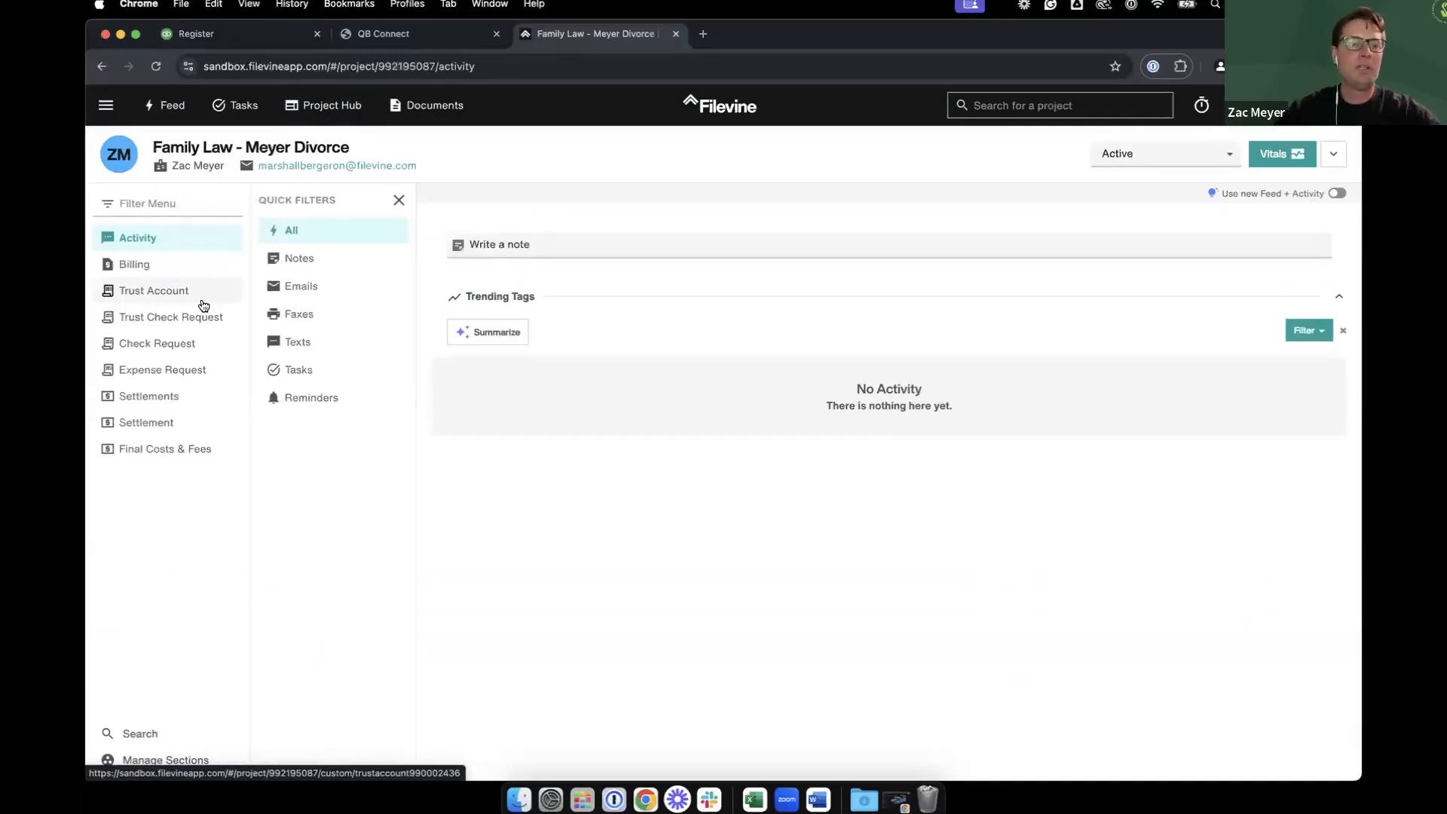
pyautogui.click(164, 272)
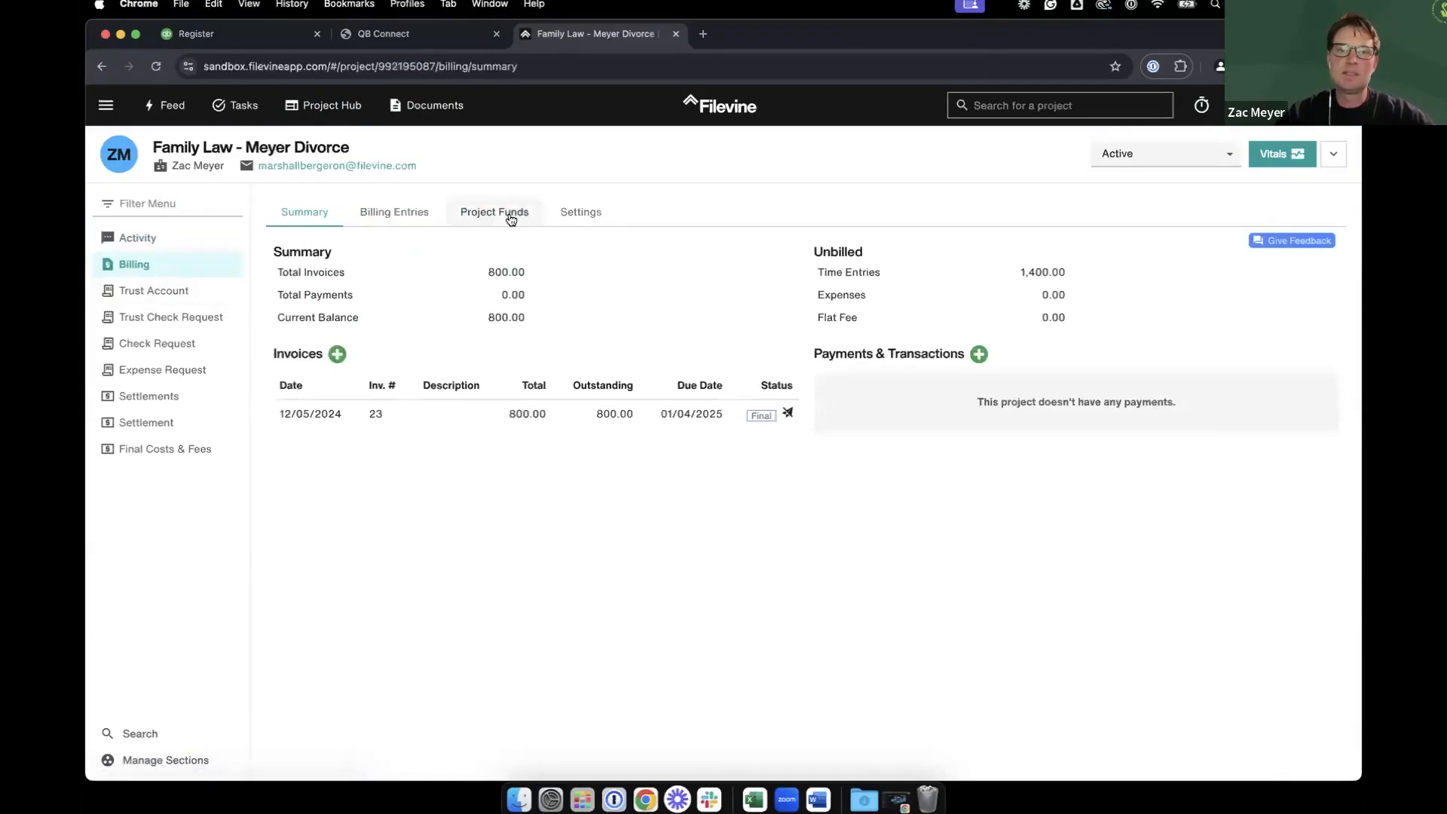
pyautogui.click(506, 216)
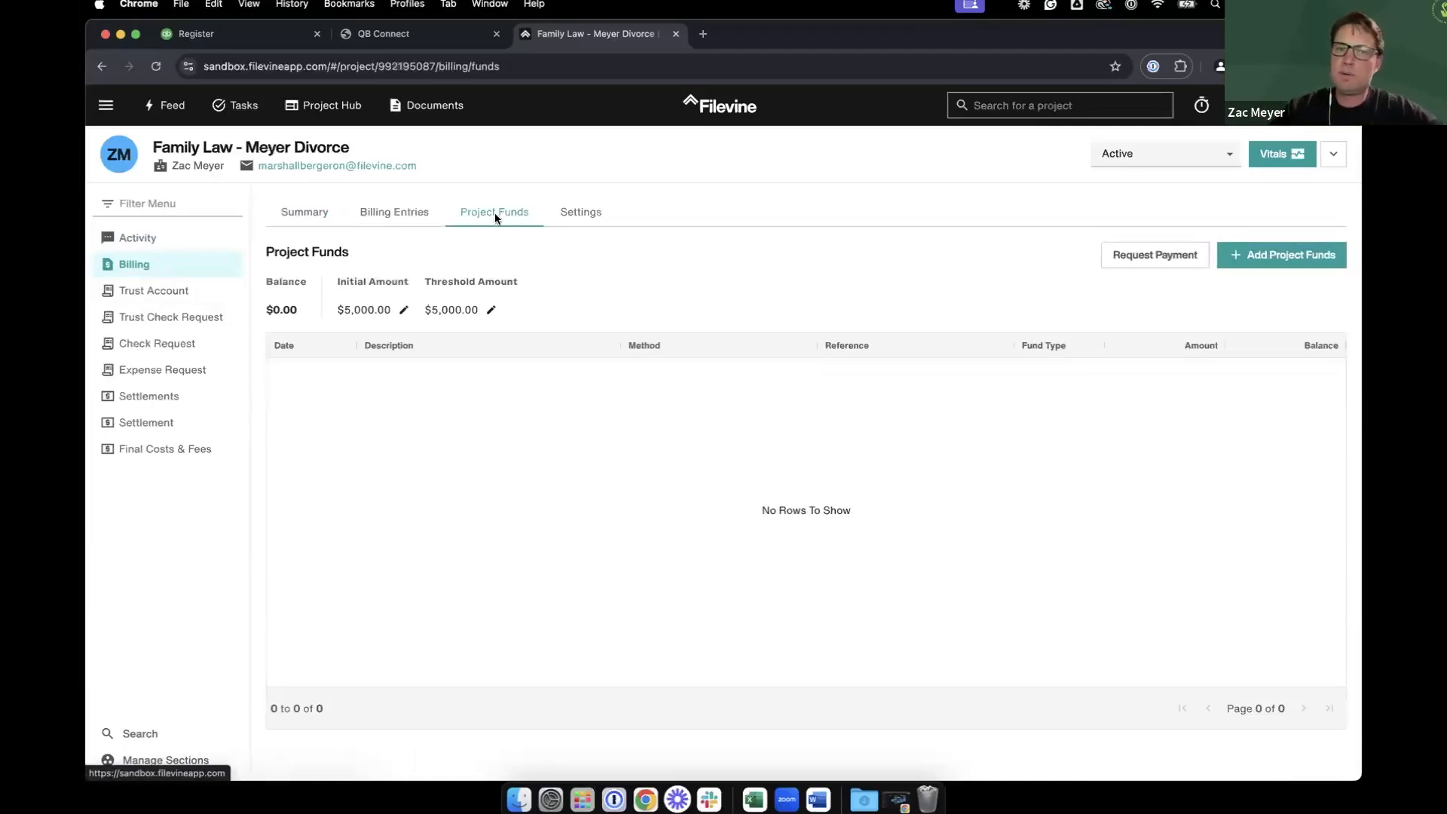
# Add and save a $5,000 project funds deposit with reference 234 and Check as the method
pyautogui.click(1266, 255)
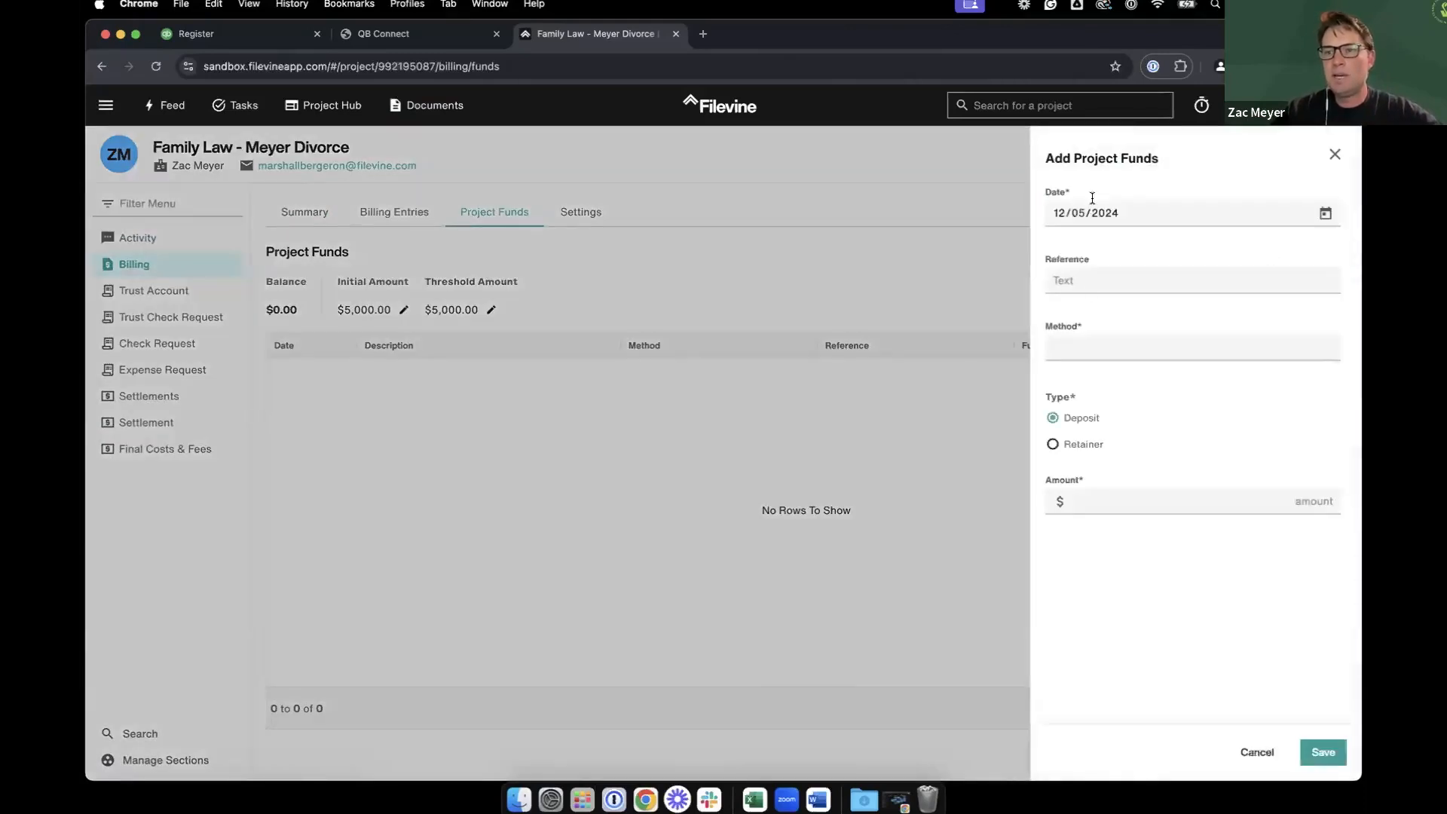
pyautogui.click(1069, 283)
pyautogui.write('234')
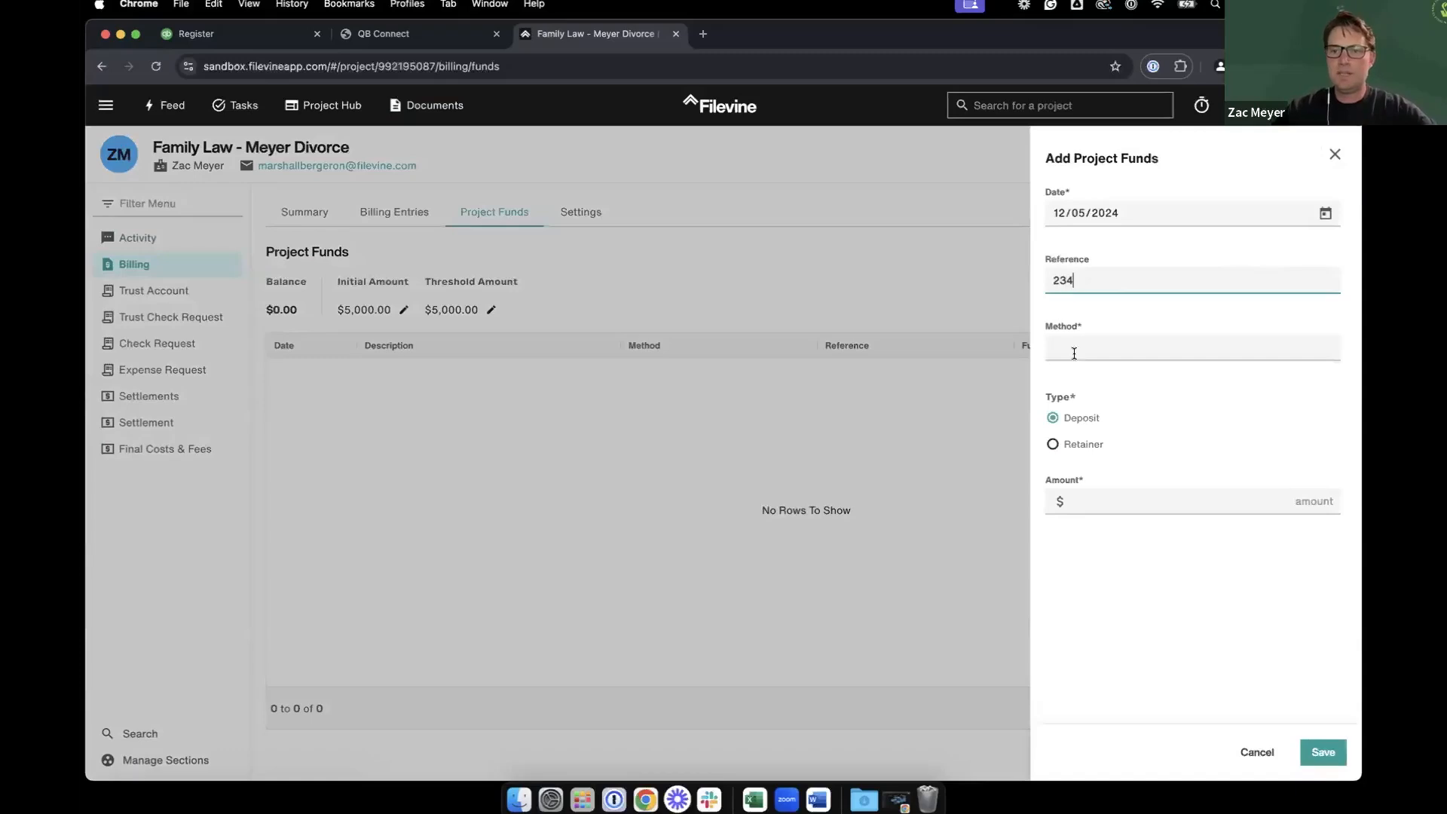
pyautogui.click(1075, 348)
pyautogui.write('check')
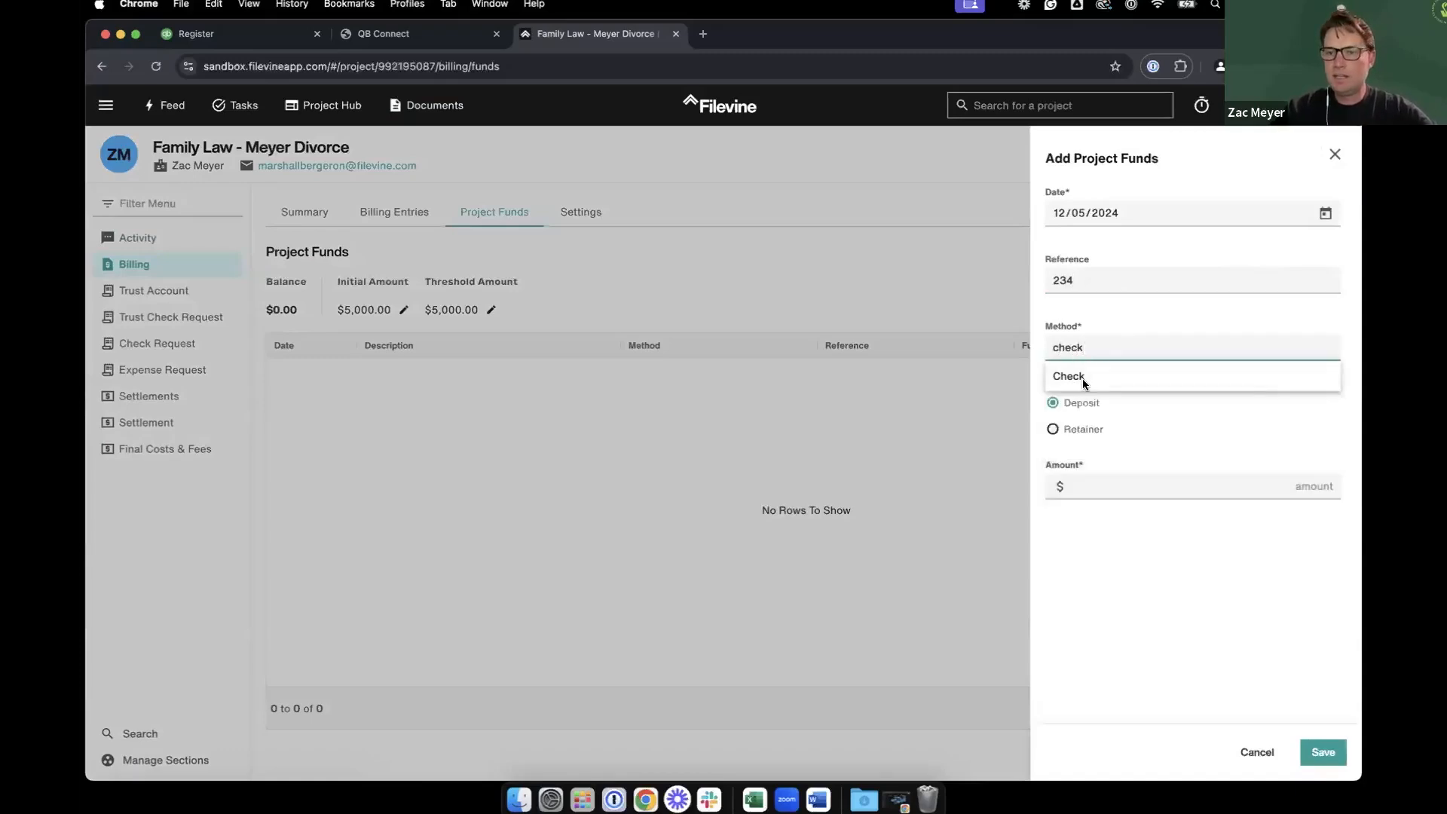
pyautogui.click(1082, 379)
pyautogui.click(1298, 502)
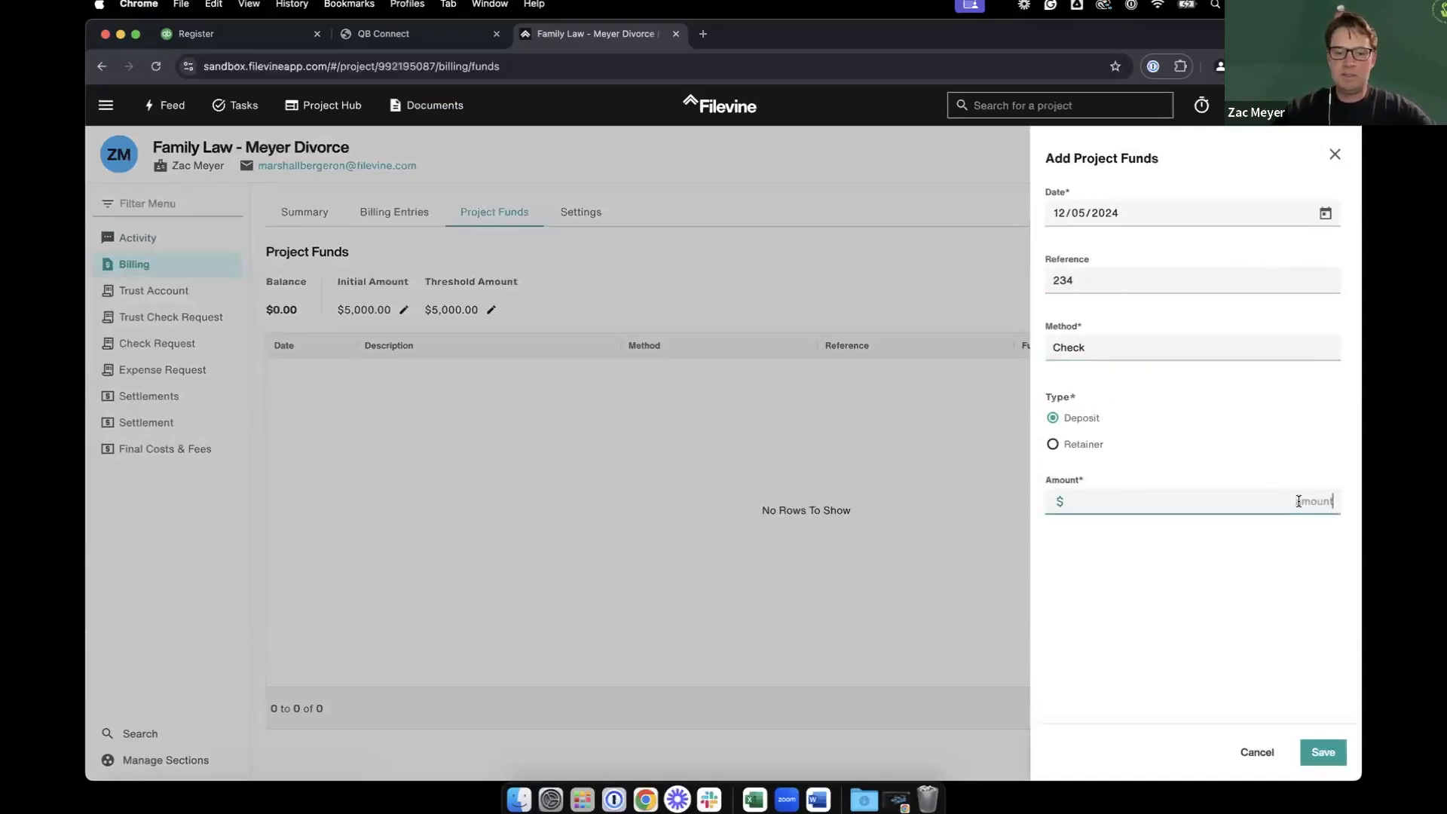
pyautogui.write('5000')
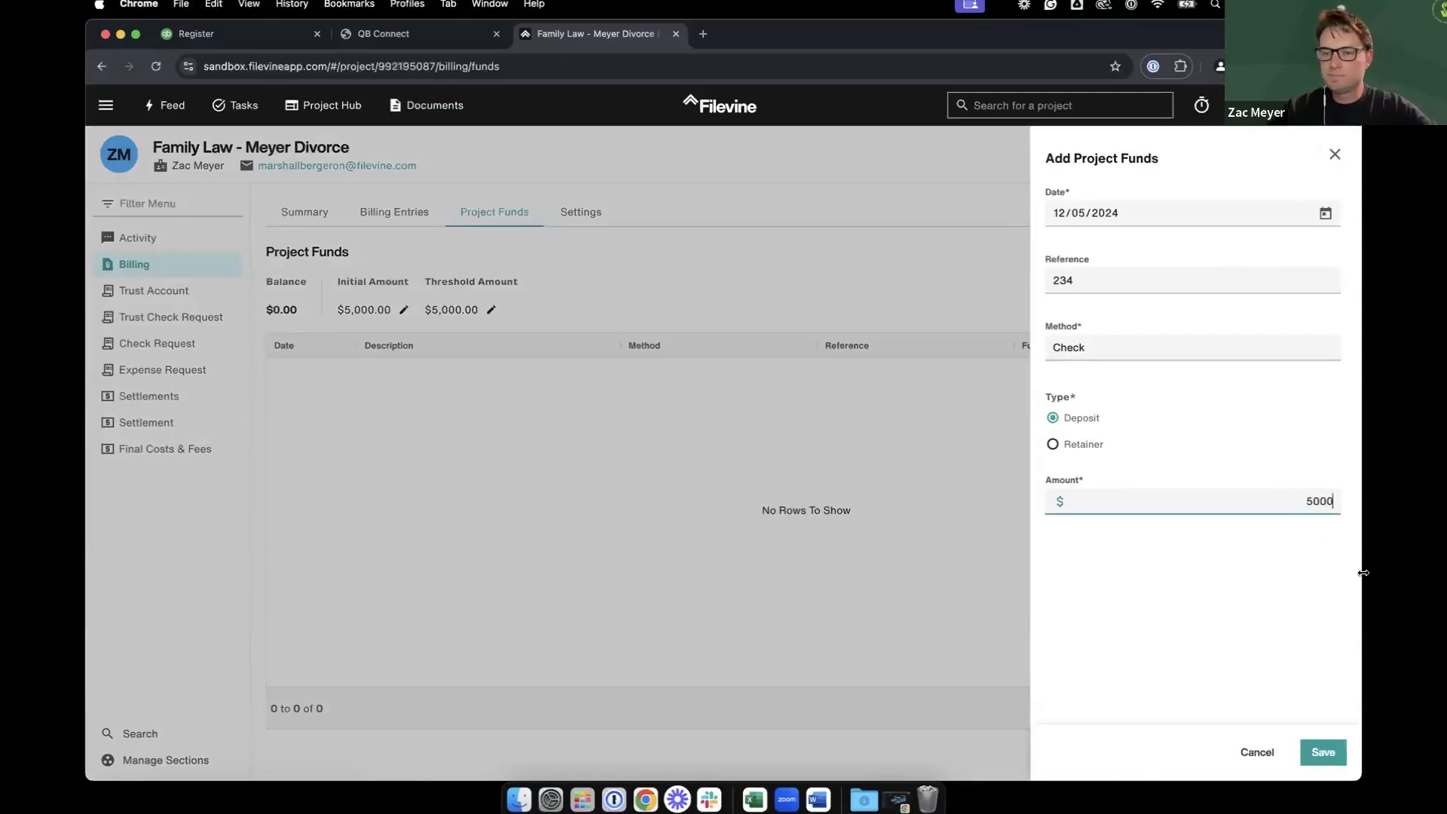
pyautogui.click(1324, 753)
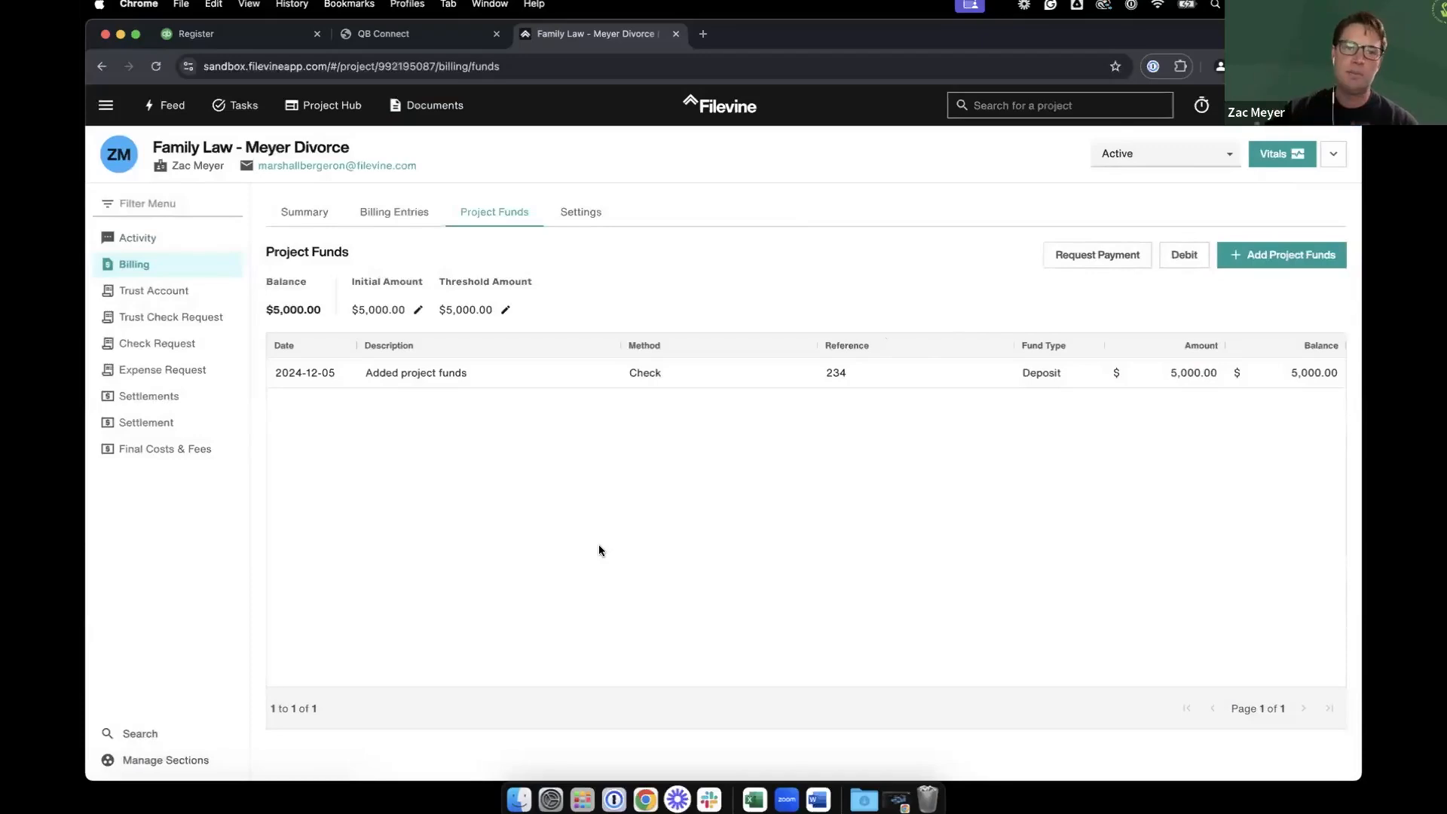
# Switch to QuickBooks Online and open the divorce project's 12/05/2024 $5,000.00 deposit from the Apps Staging Trust register
pyautogui.click(235, 38)
pyautogui.click(167, 221)
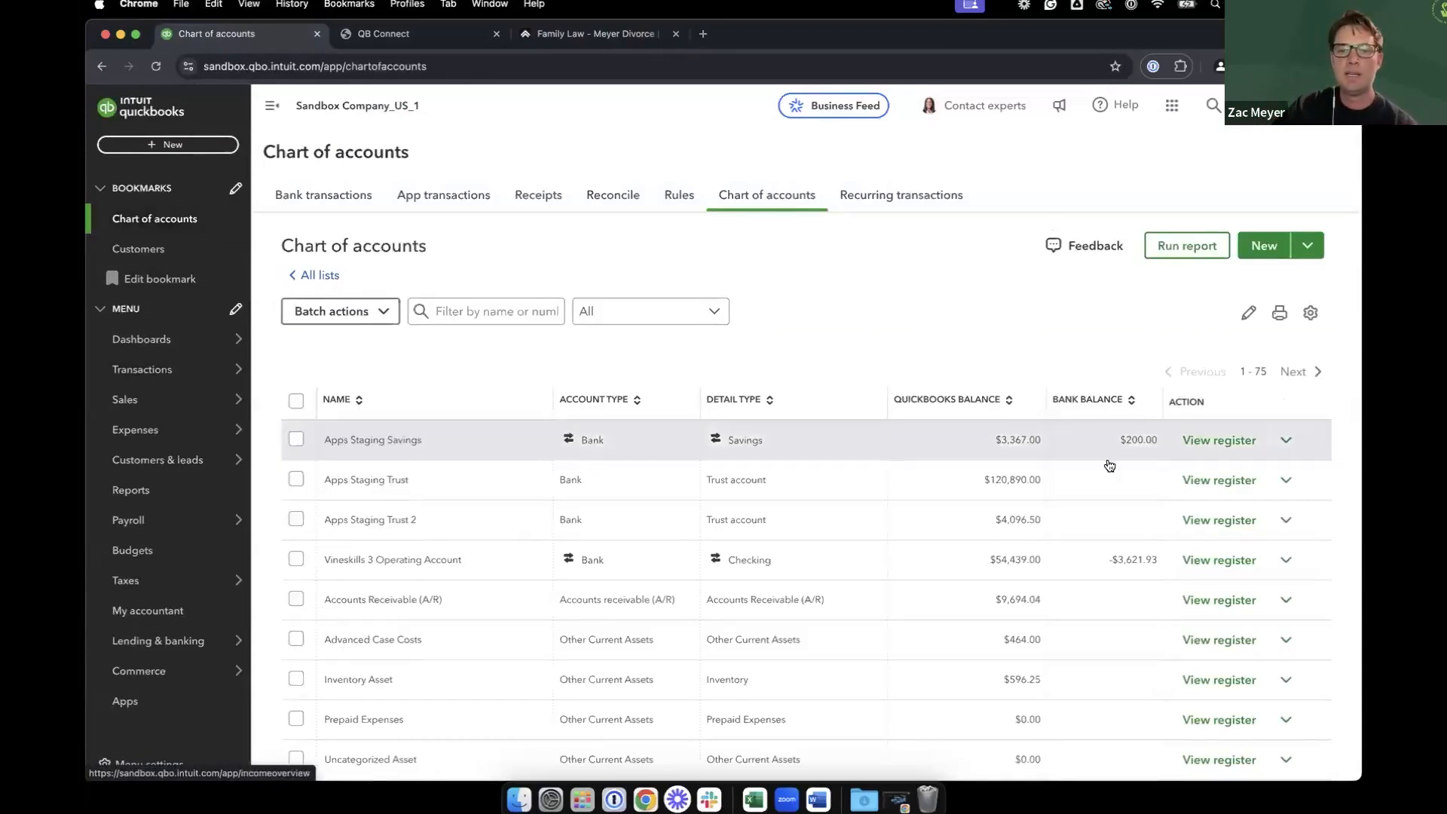
pyautogui.click(1230, 482)
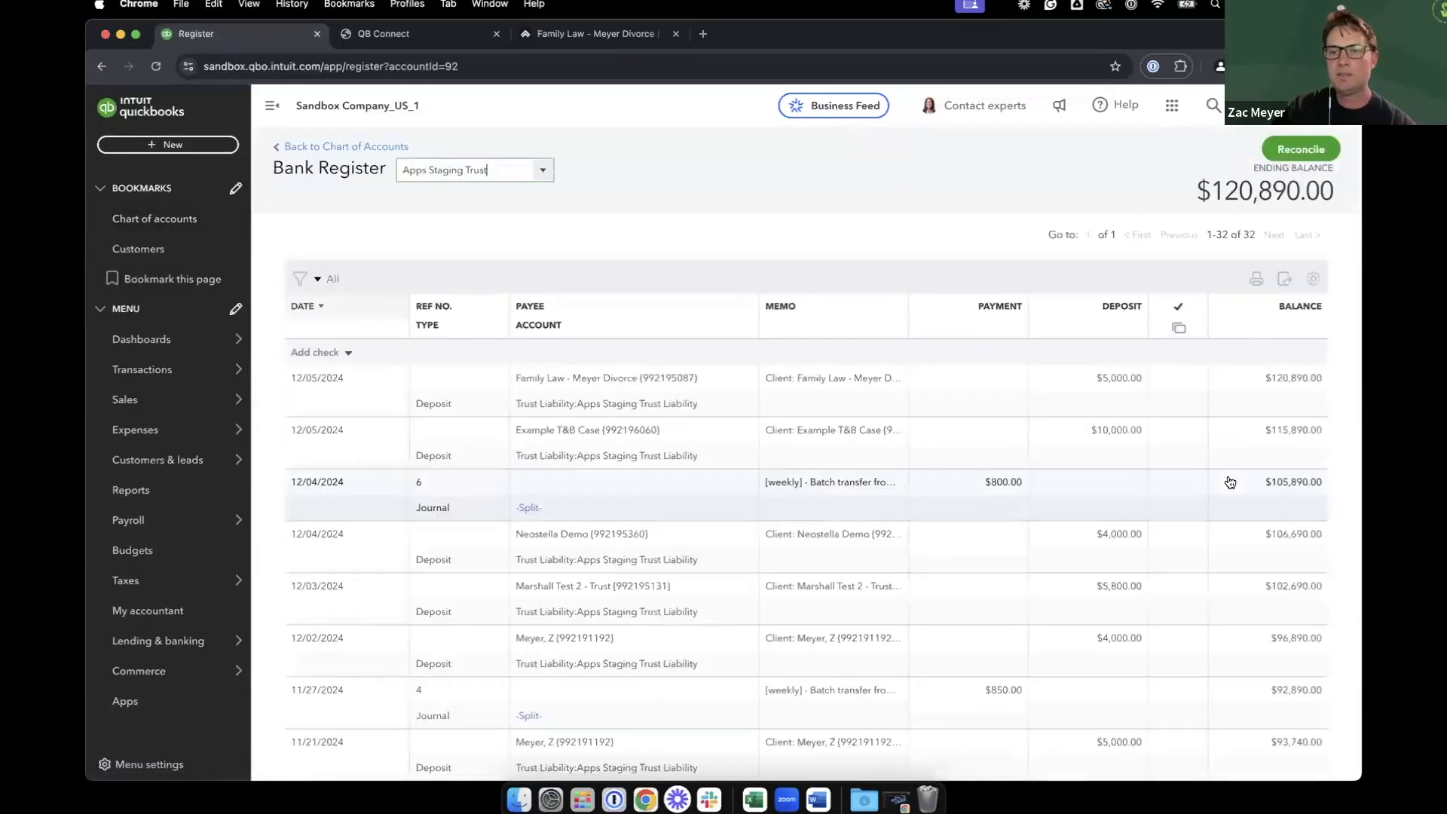
pyautogui.click(1107, 395)
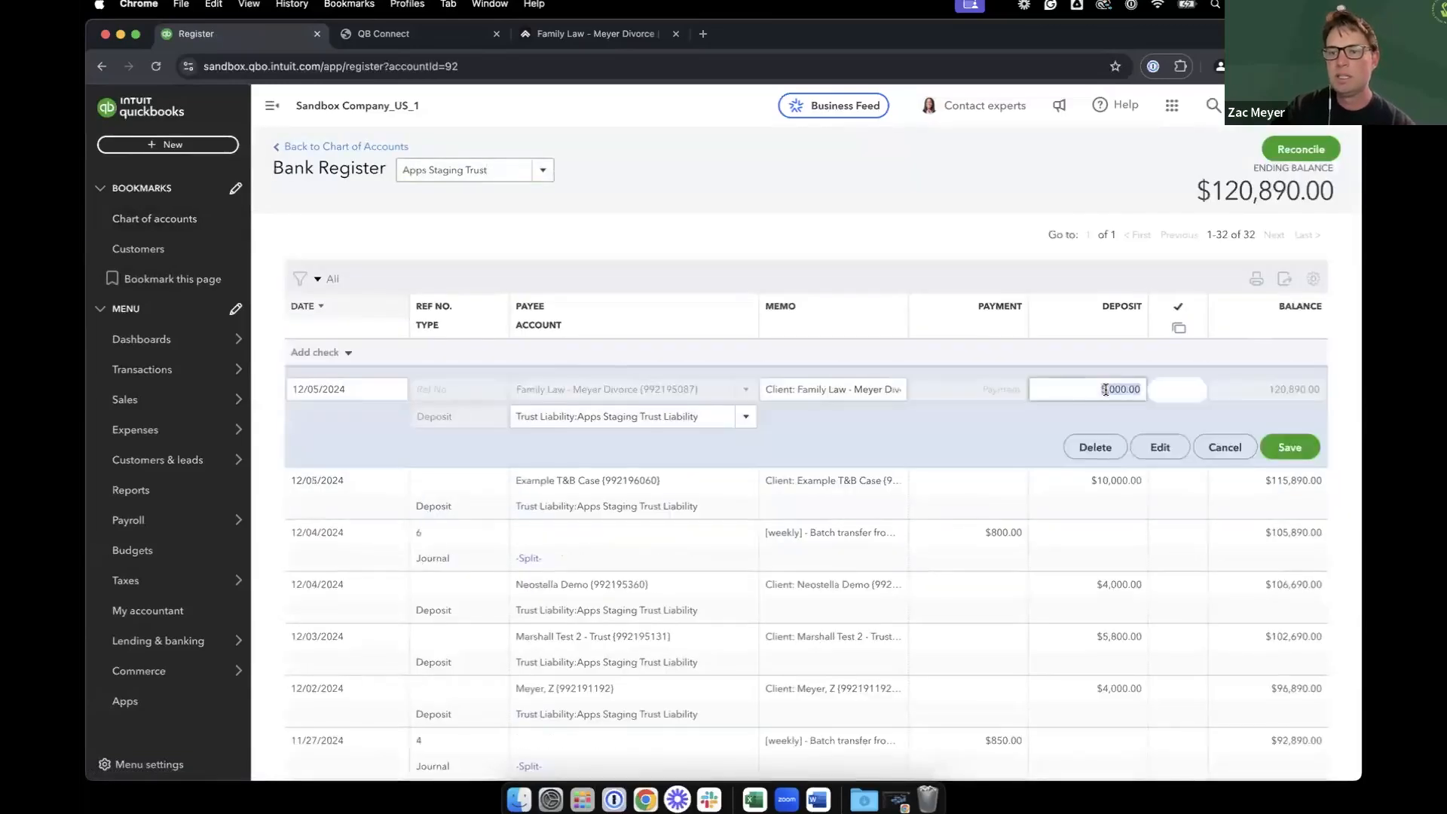
pyautogui.click(1165, 443)
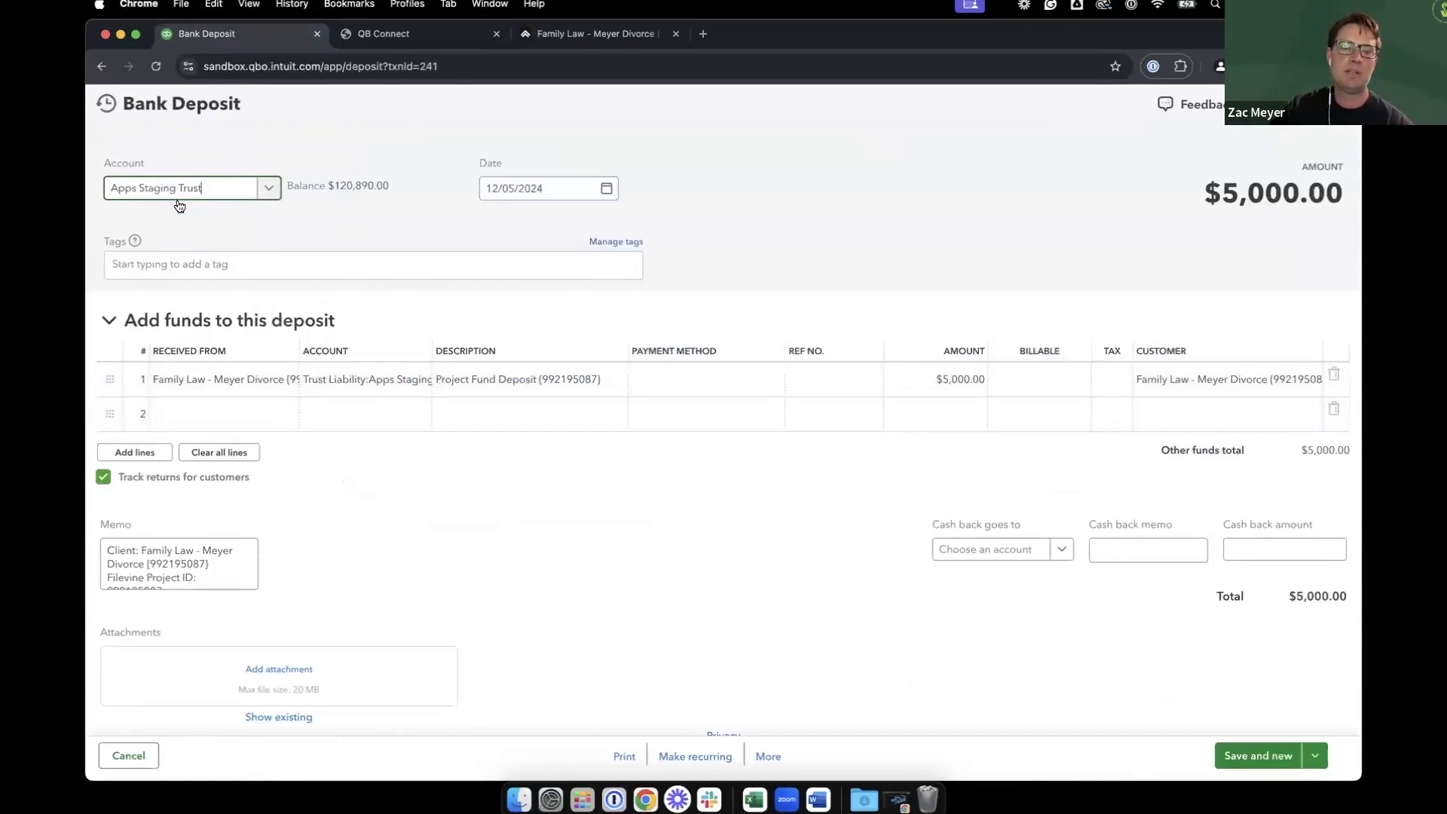
# Examine the deposit's liability account, memo and customer details without changing them
pyautogui.click(375, 390)
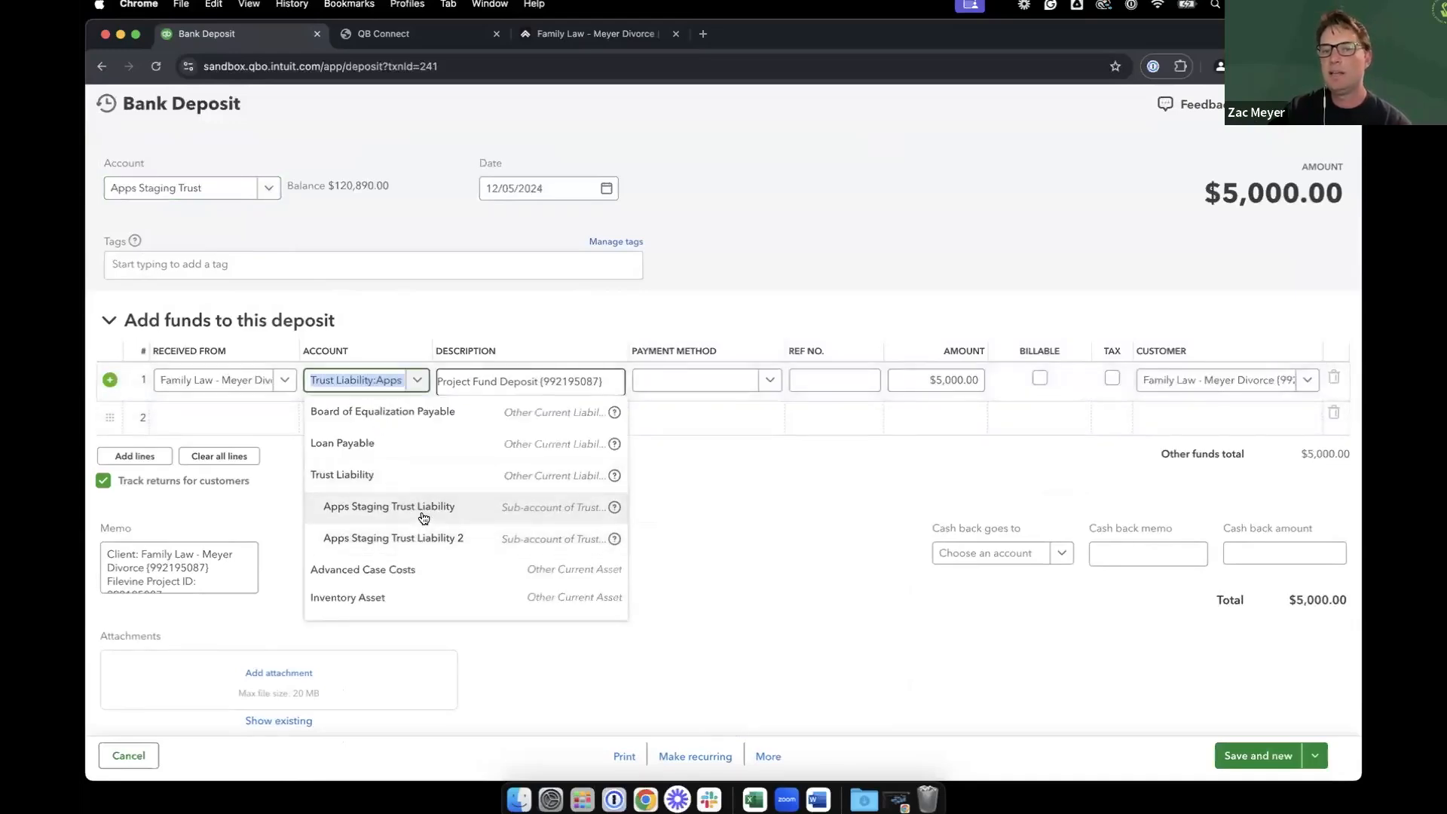
pyautogui.click(536, 520)
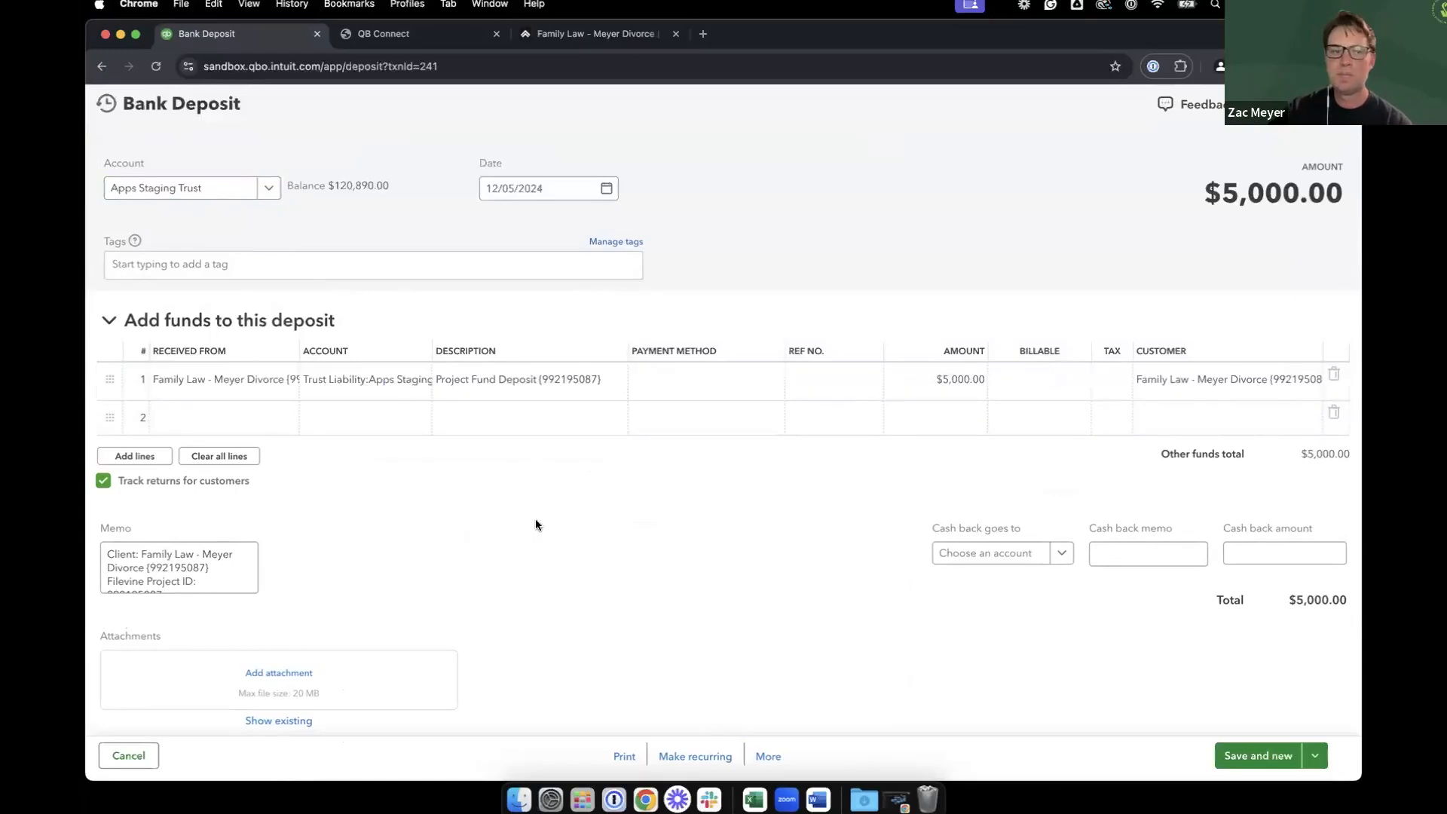
pyautogui.click(194, 569)
pyautogui.scroll(-1, 188, 566)
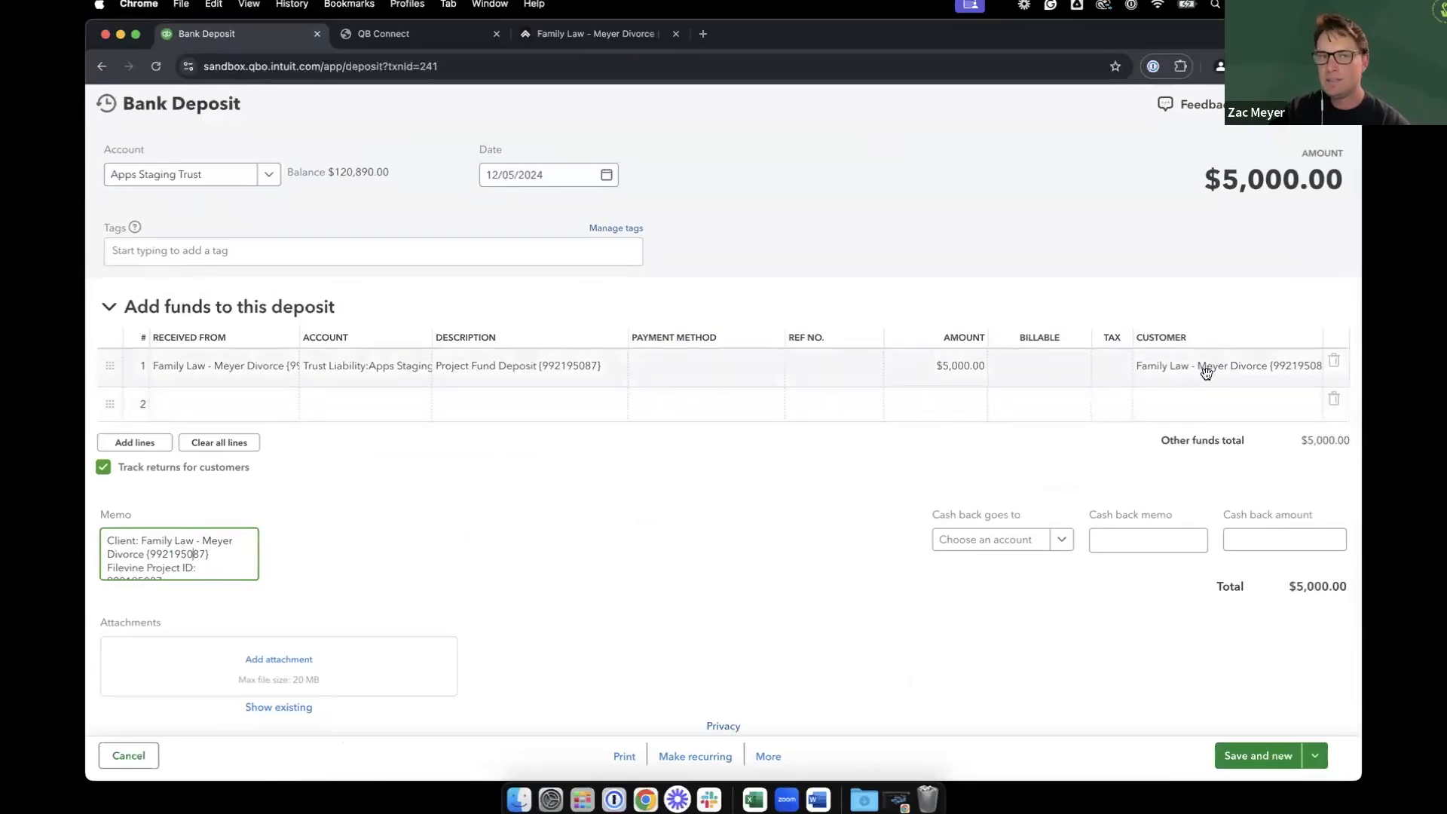
pyautogui.scroll(1, 585, 467)
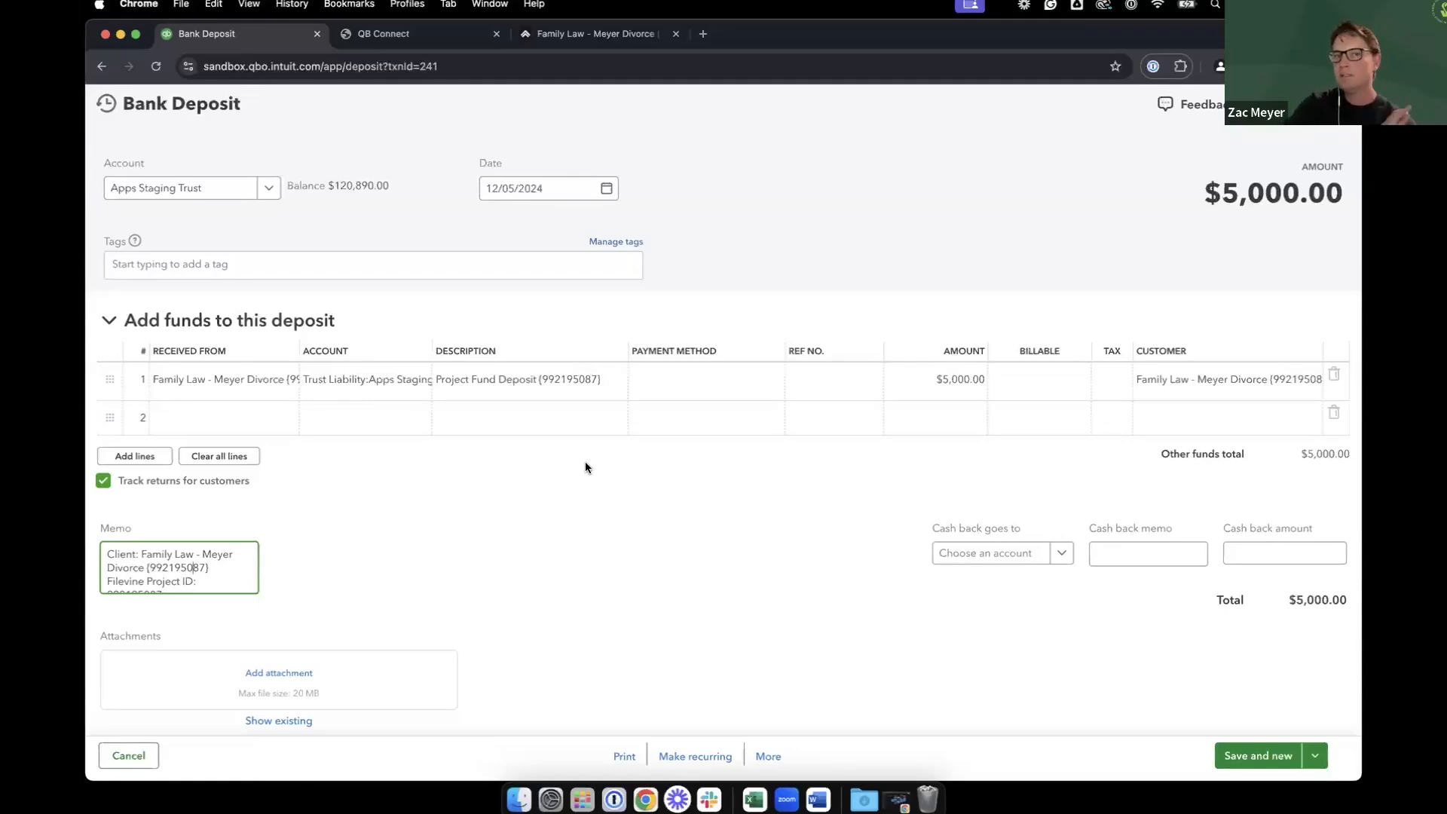
# Switch to Filevine, check the divorce project's invoices and project funds balance, and return to the billing summary
pyautogui.click(564, 34)
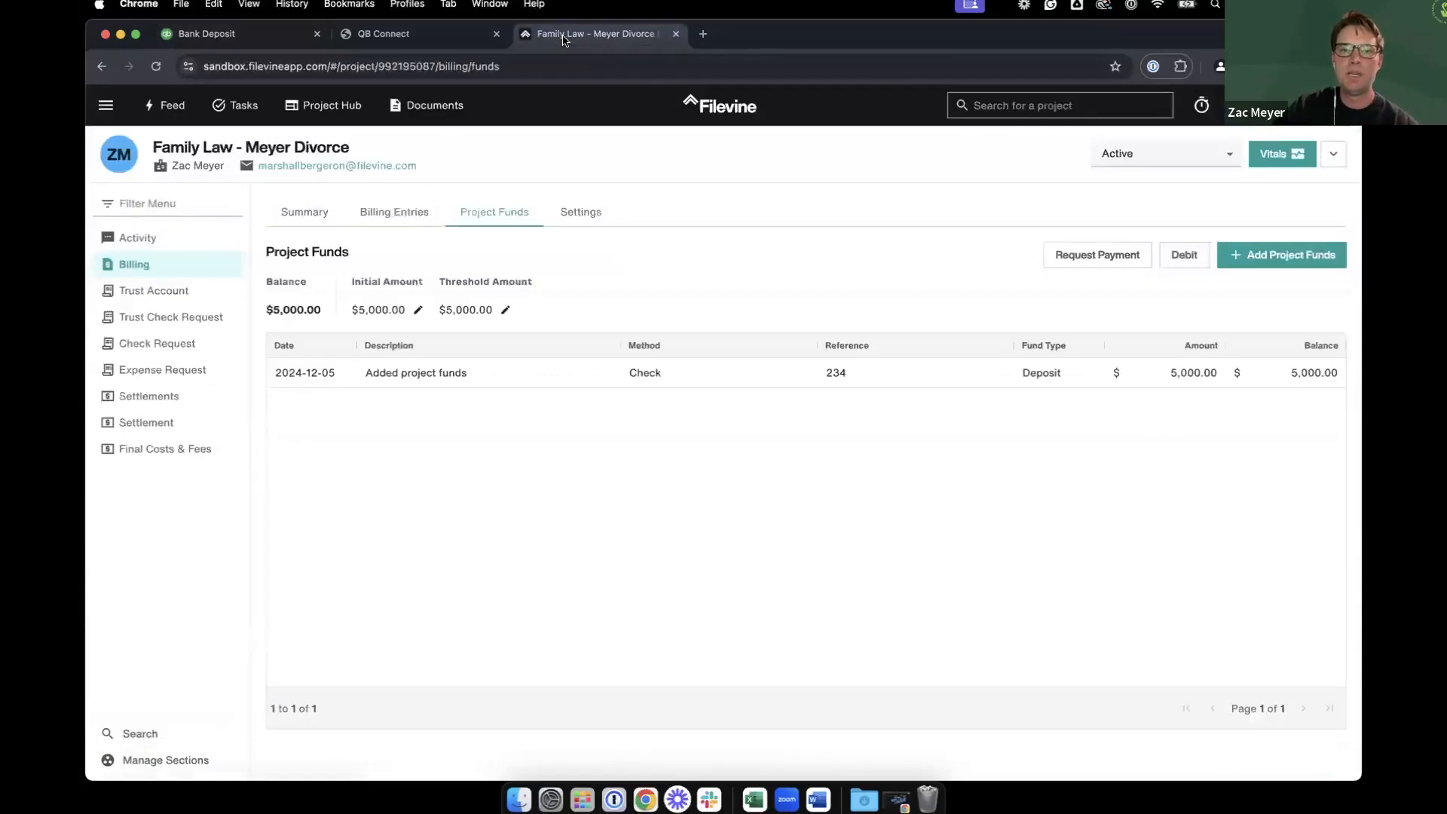
pyautogui.click(322, 213)
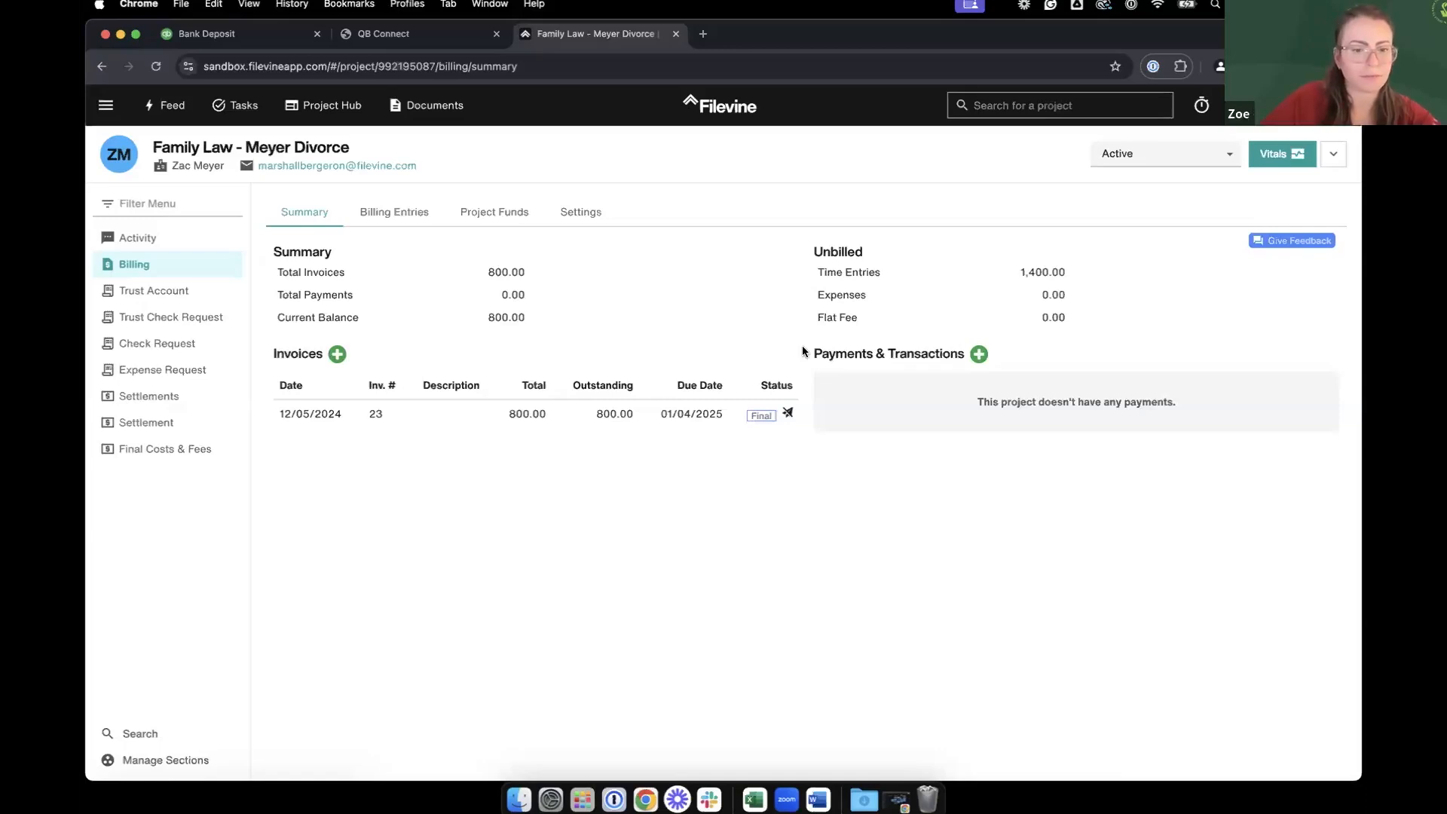
pyautogui.click(508, 218)
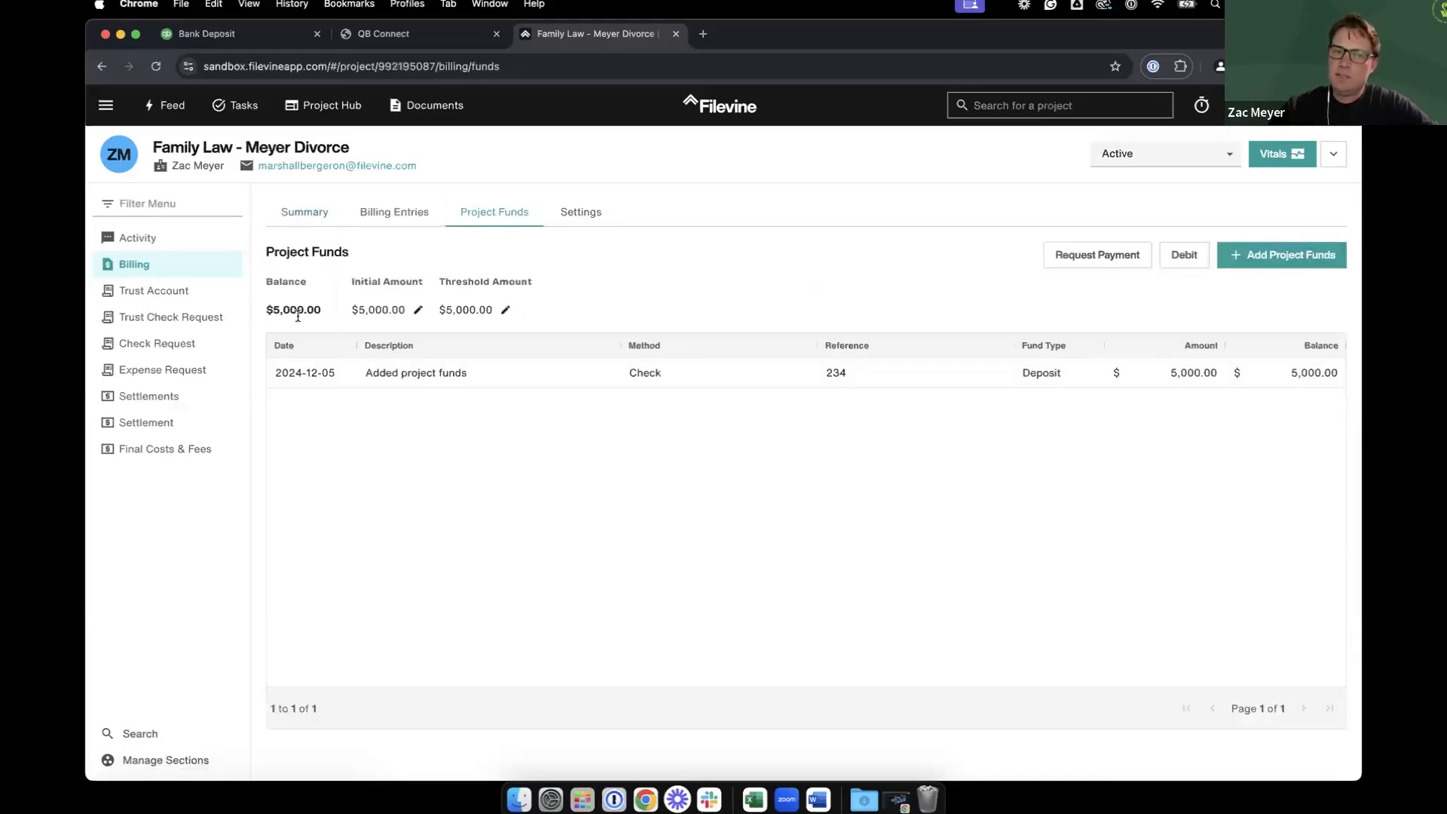
pyautogui.click(309, 221)
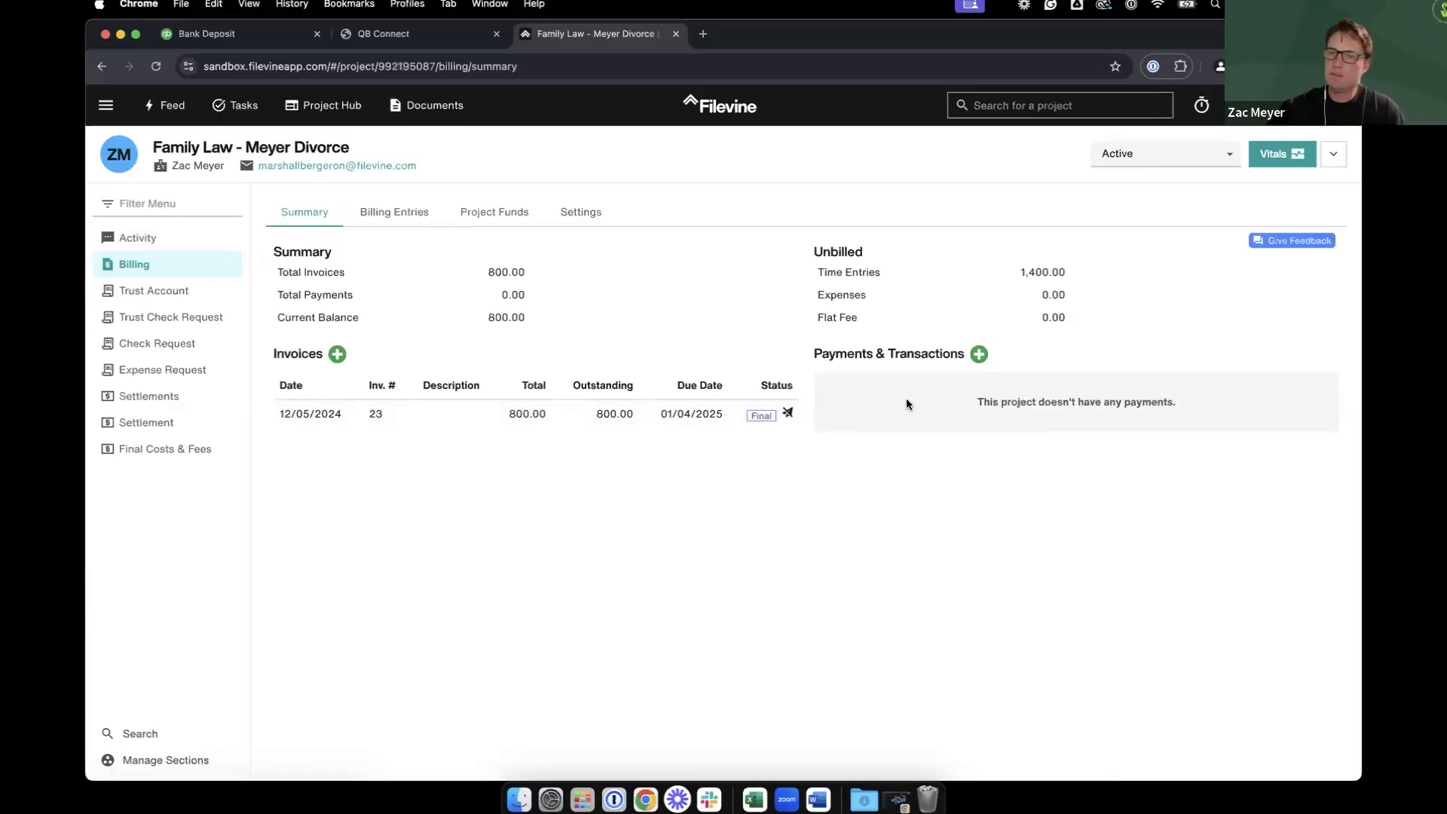
# Record an $800 payment from project funds, apply it to invoice 23, save it and close the payment window
pyautogui.click(978, 354)
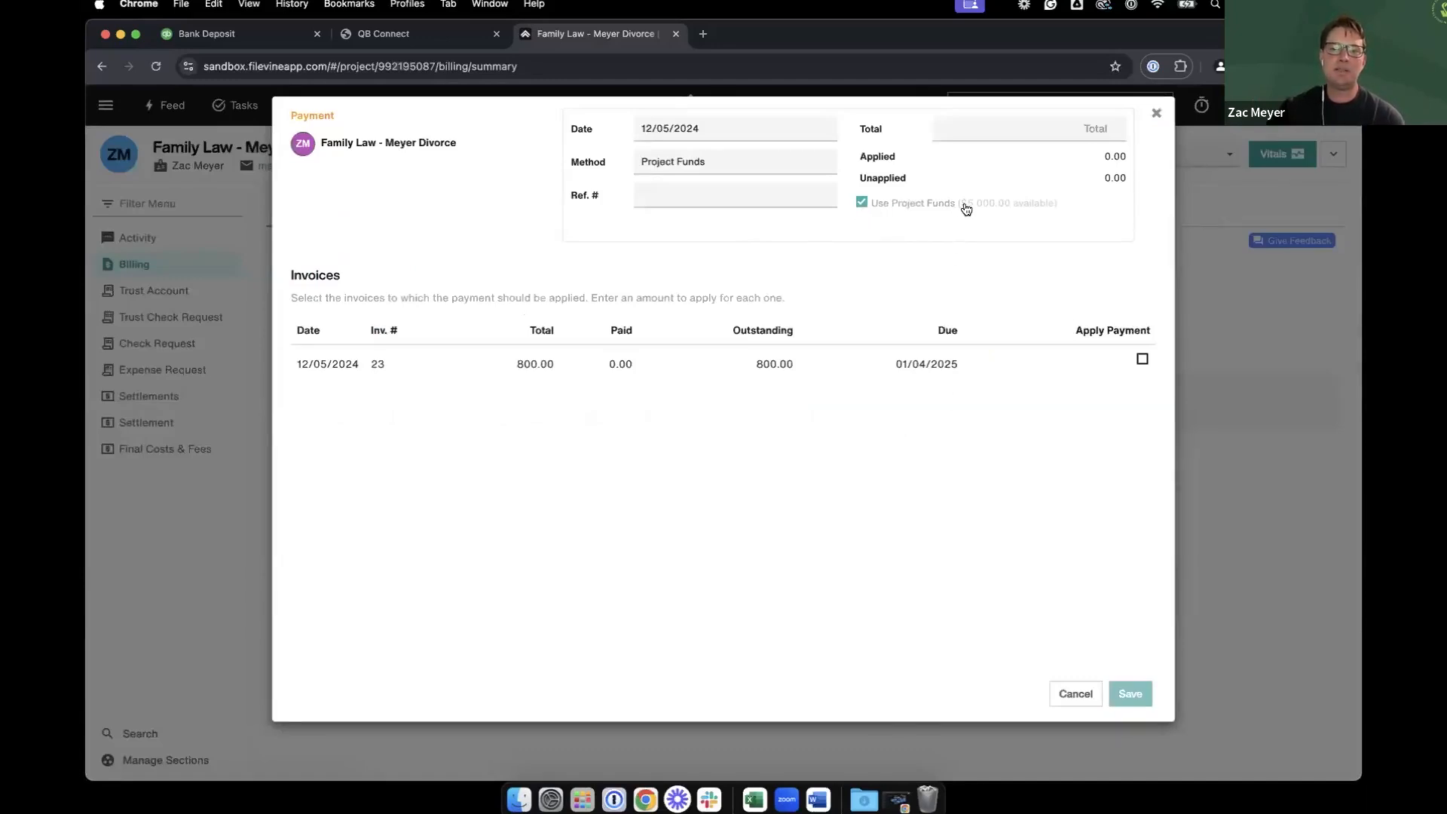
pyautogui.click(988, 124)
pyautogui.write('800')
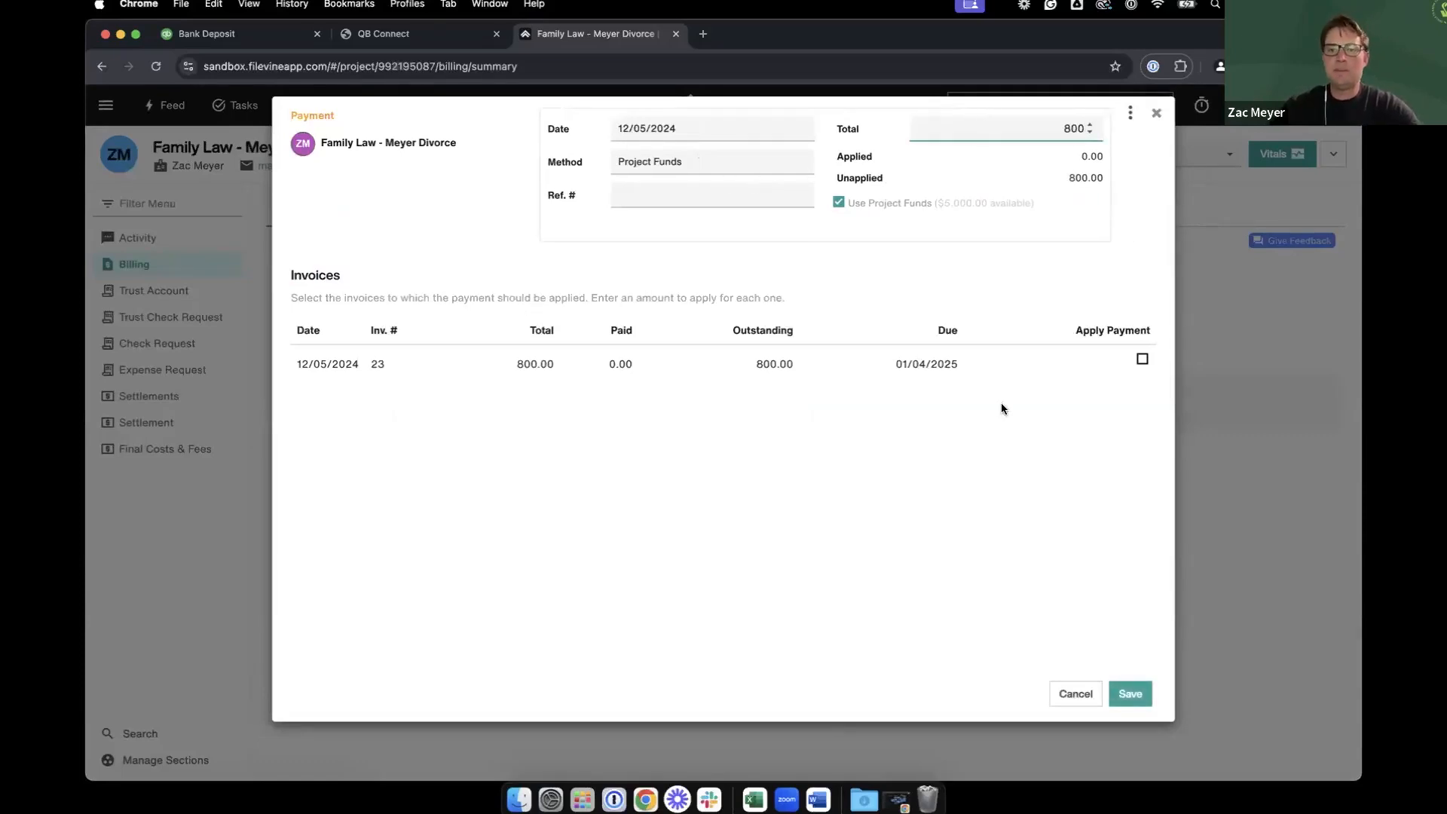
pyautogui.click(1142, 364)
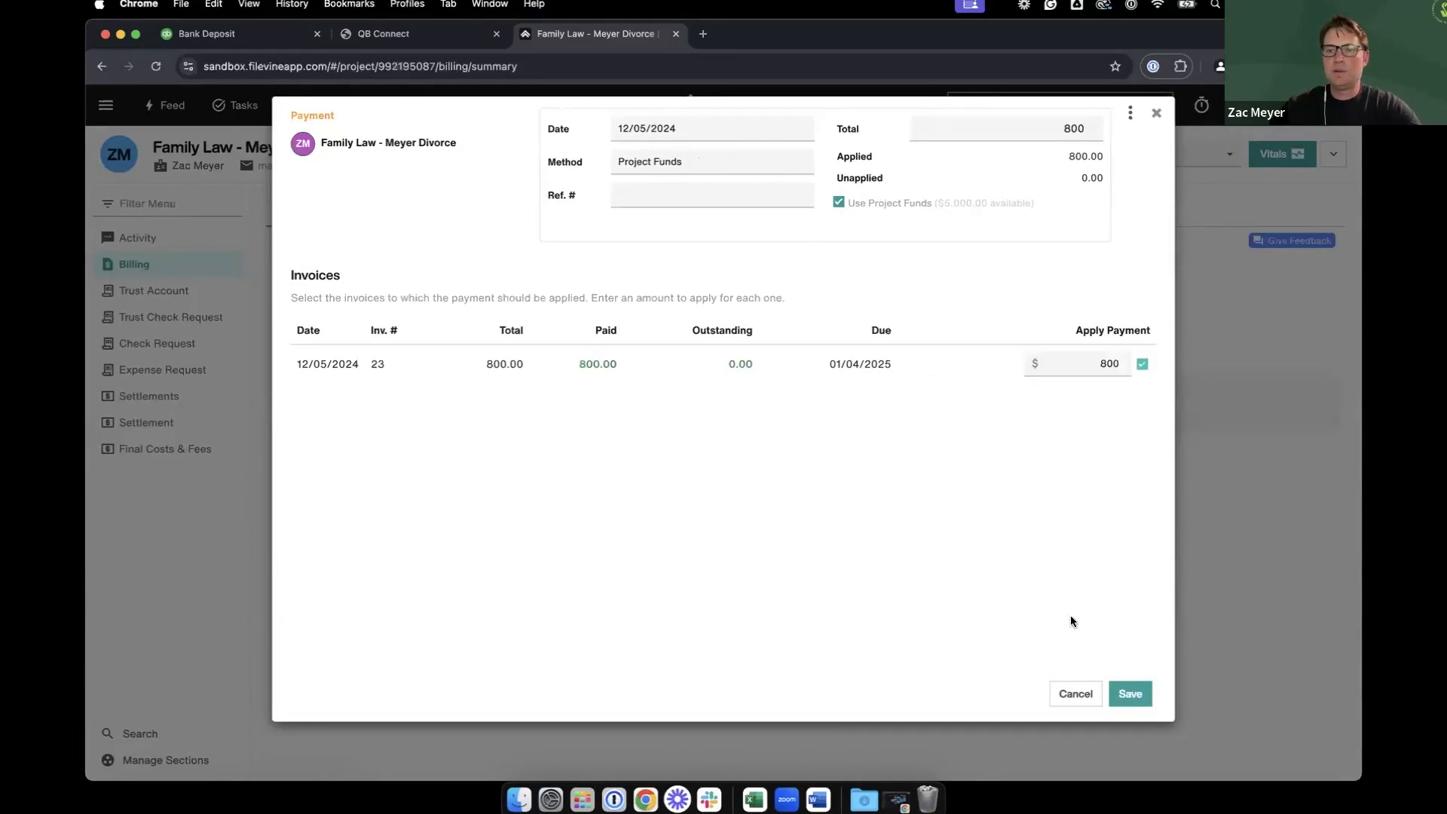
pyautogui.click(1130, 693)
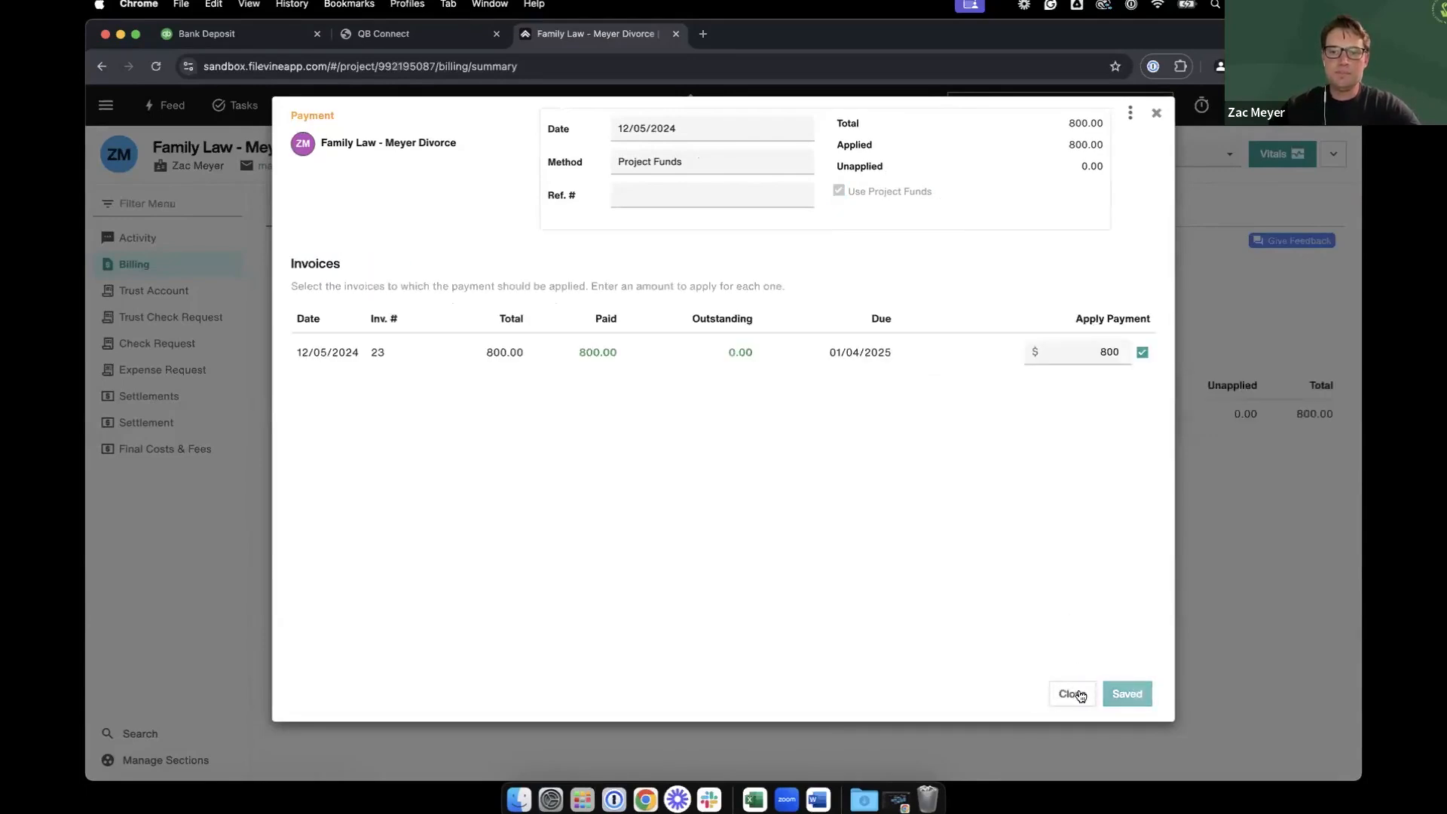
pyautogui.click(1074, 691)
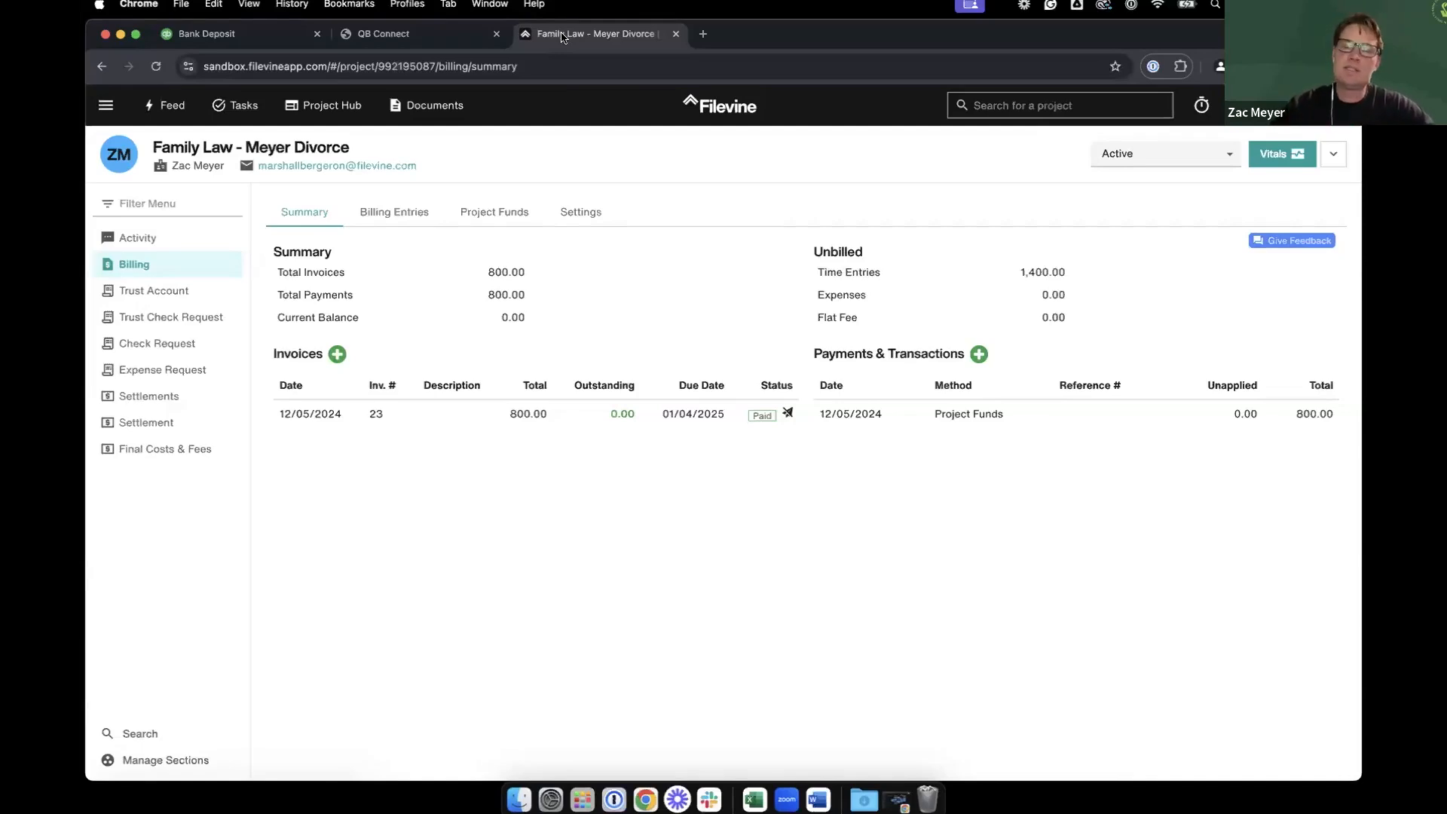
# Switch to QB Connect and examine the Vineskills 3 Operating Account's posted and resolved transactions and the available filter options
pyautogui.click(418, 35)
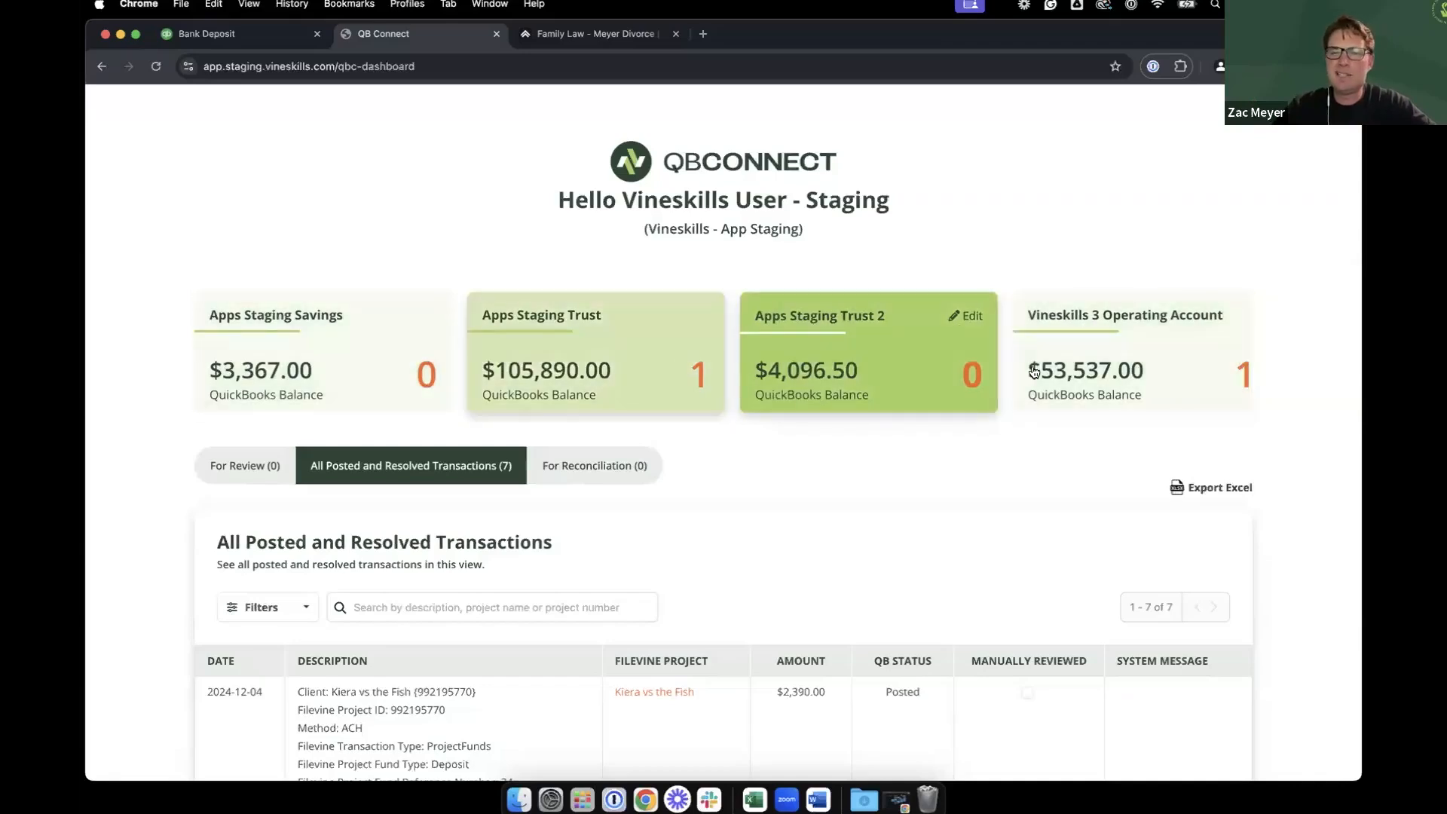
pyautogui.hscroll(1, 1132, 366)
pyautogui.hscroll(-1, 1132, 366)
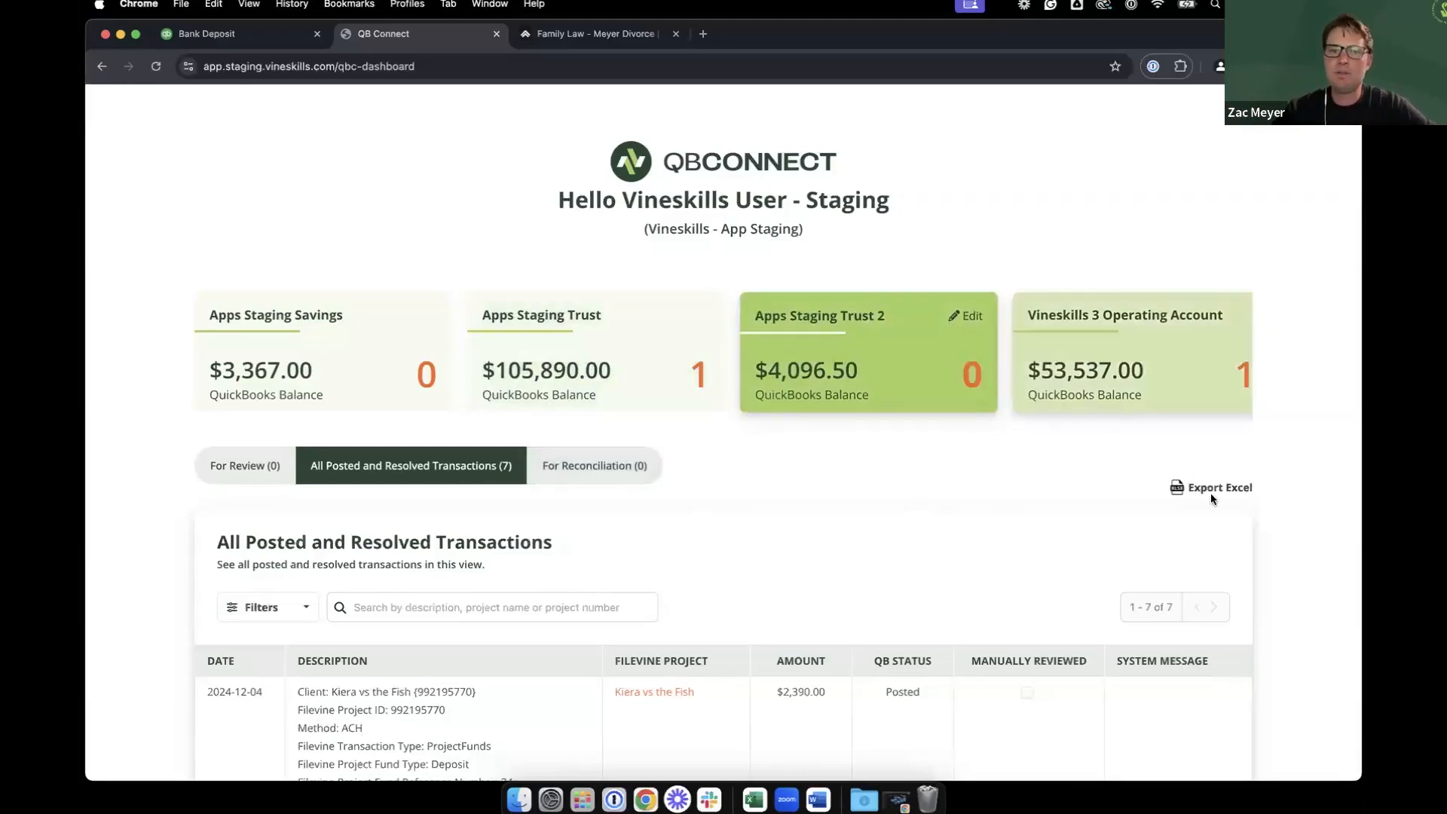
pyautogui.click(1126, 355)
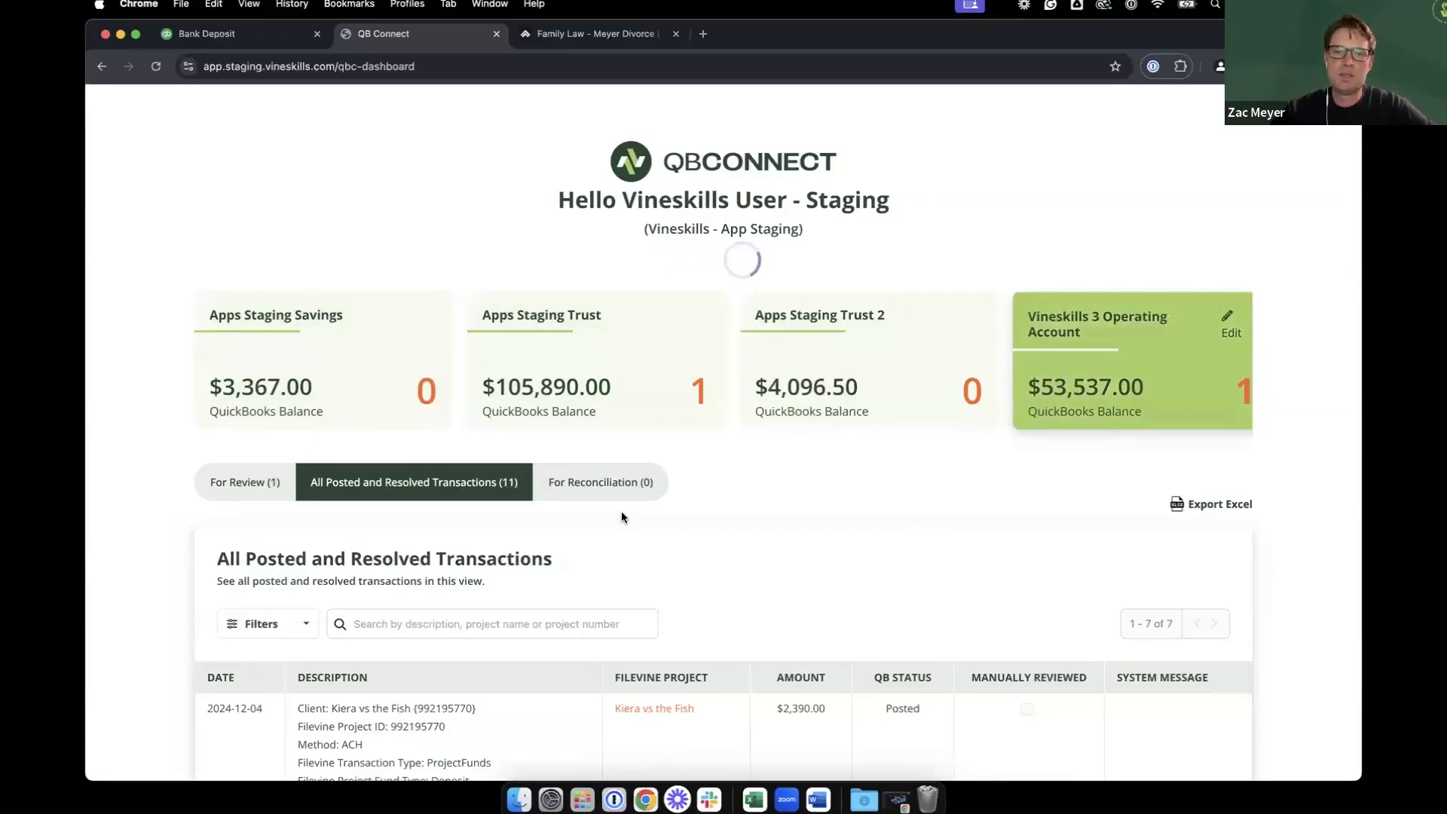
pyautogui.scroll(-3, 744, 527)
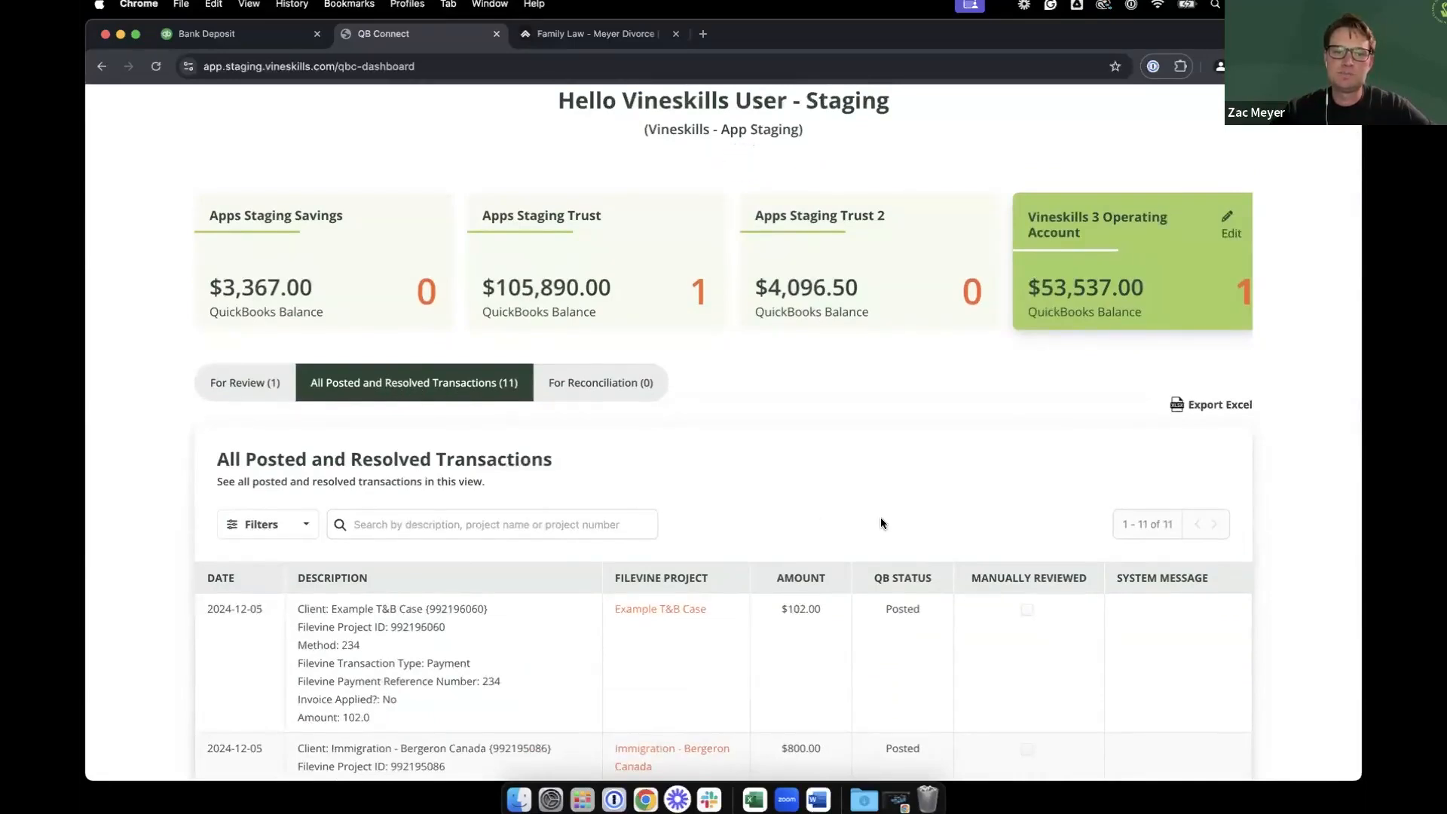
pyautogui.scroll(-3, 881, 520)
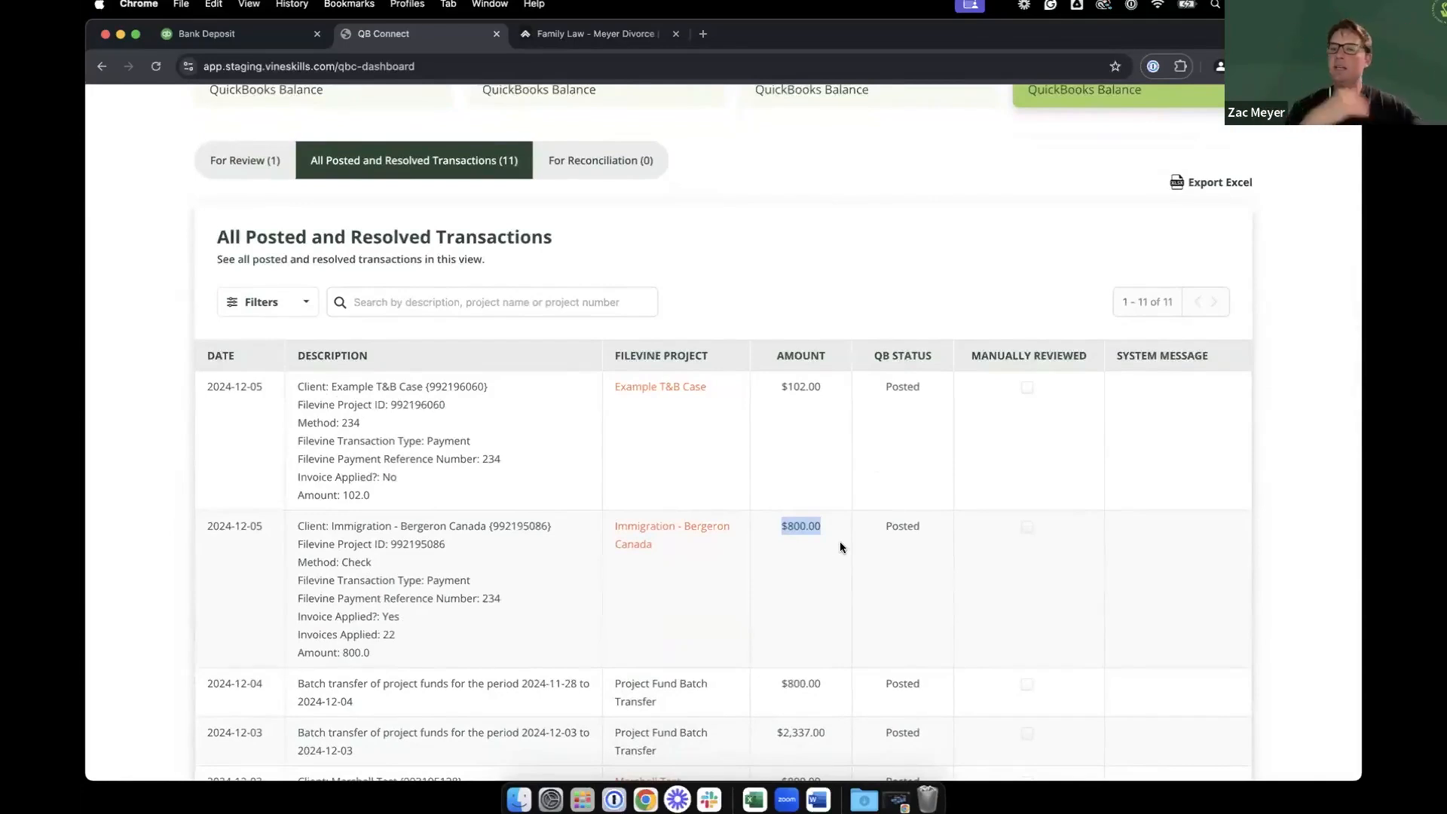
pyautogui.click(890, 528)
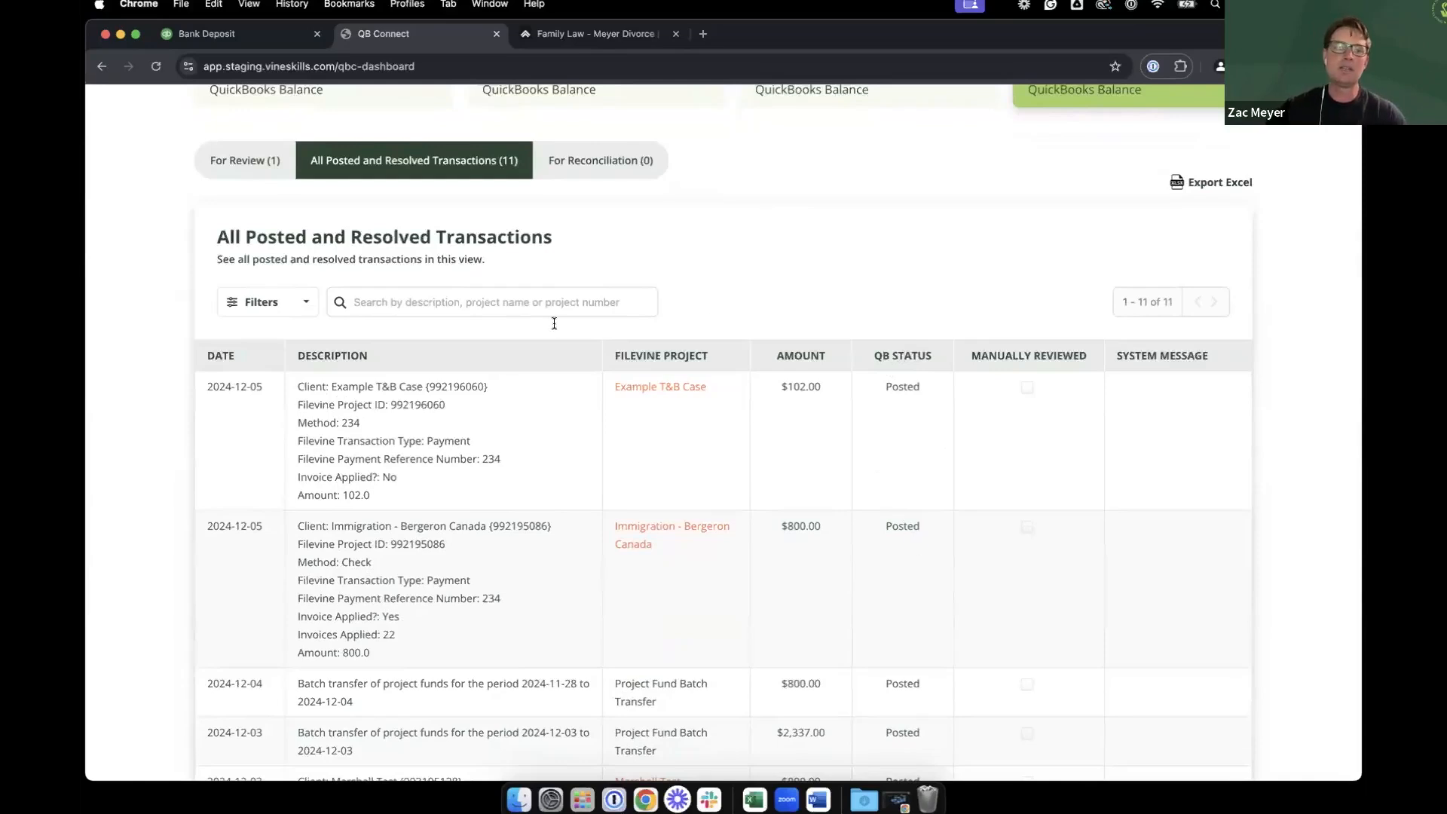
pyautogui.click(279, 303)
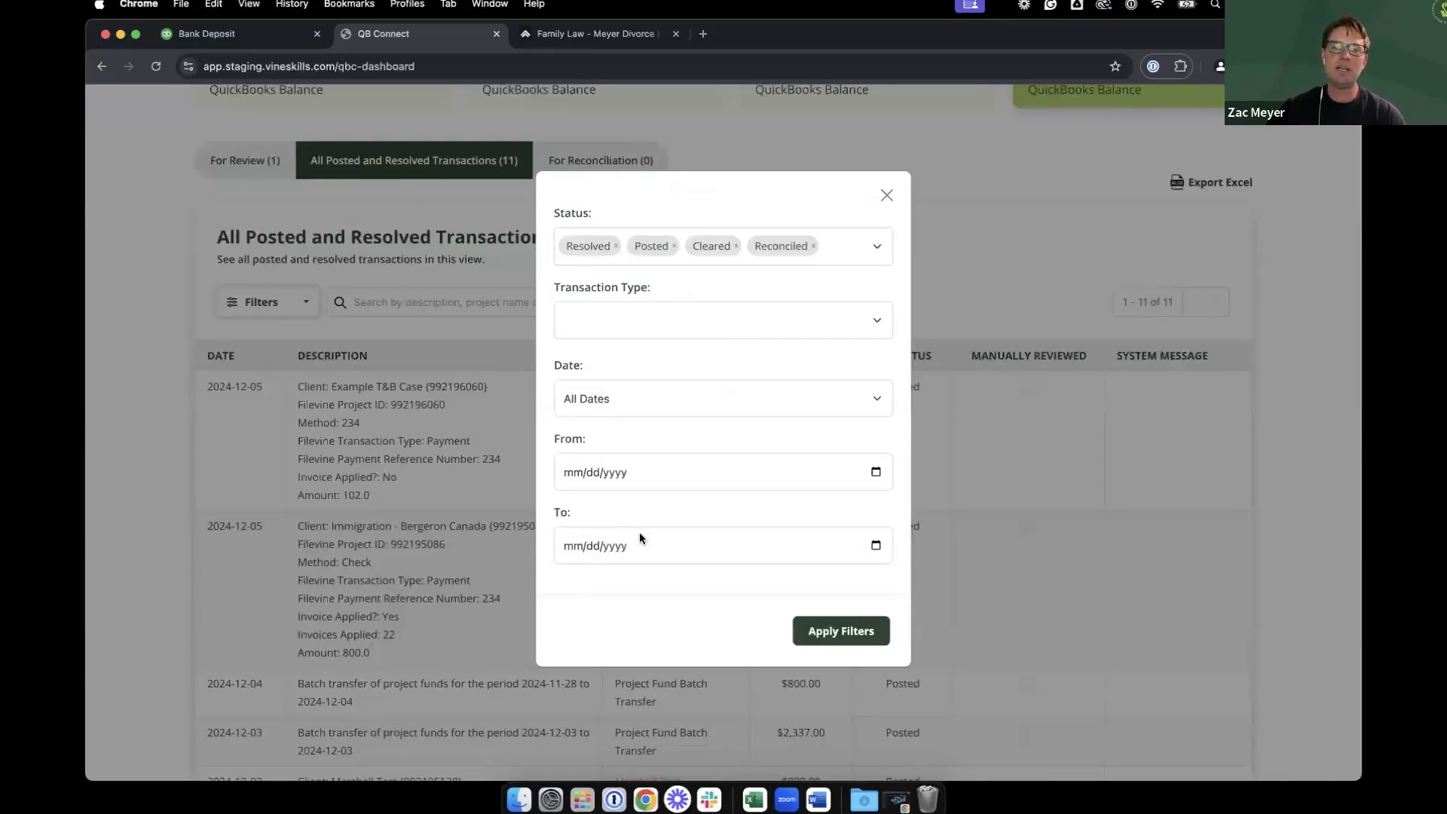
pyautogui.click(886, 195)
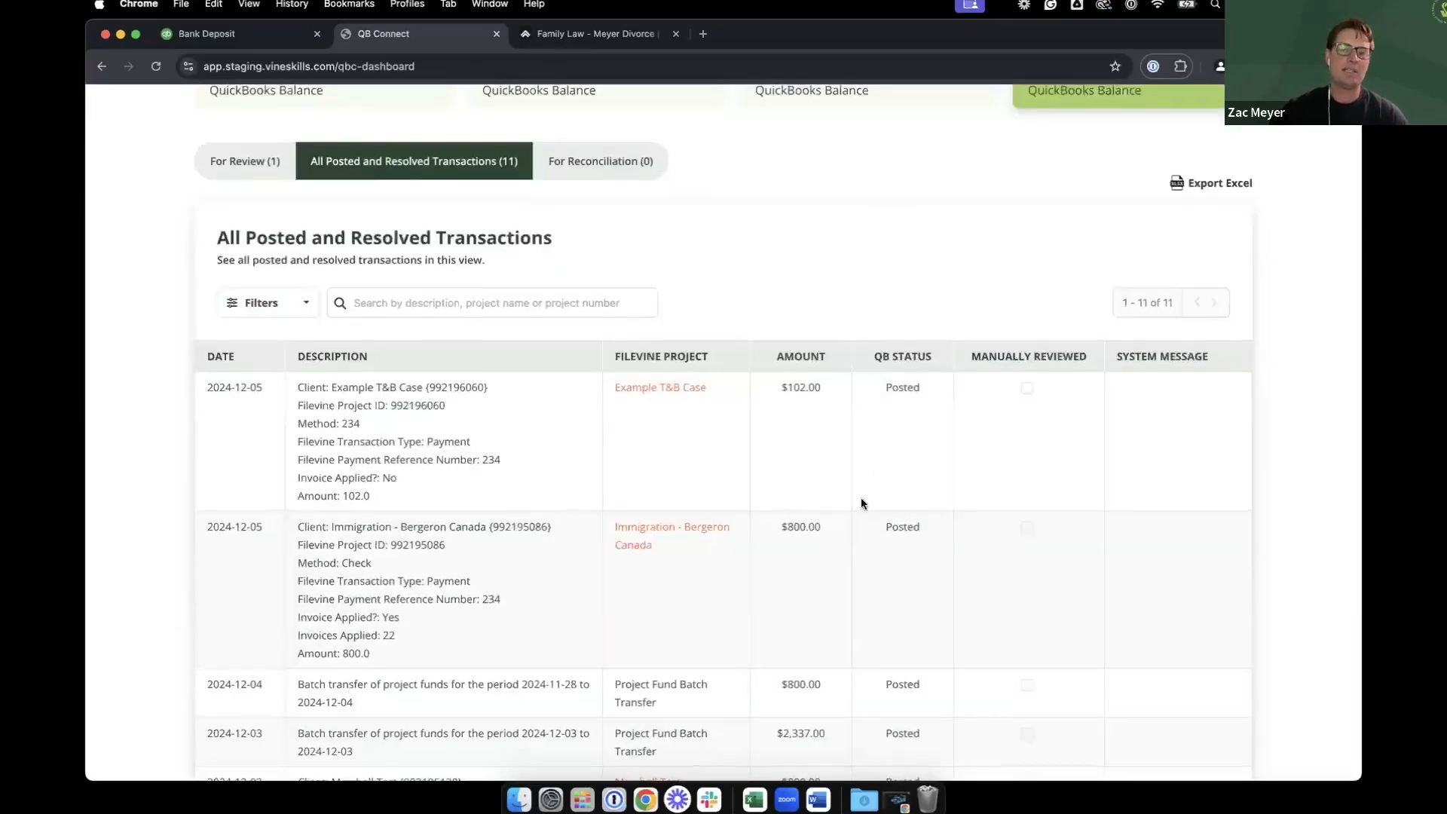
# Show the posted and resolved transactions of the Apps Staging Trust account and check the Example T&B Case deposit amount
pyautogui.scroll(5, 861, 499)
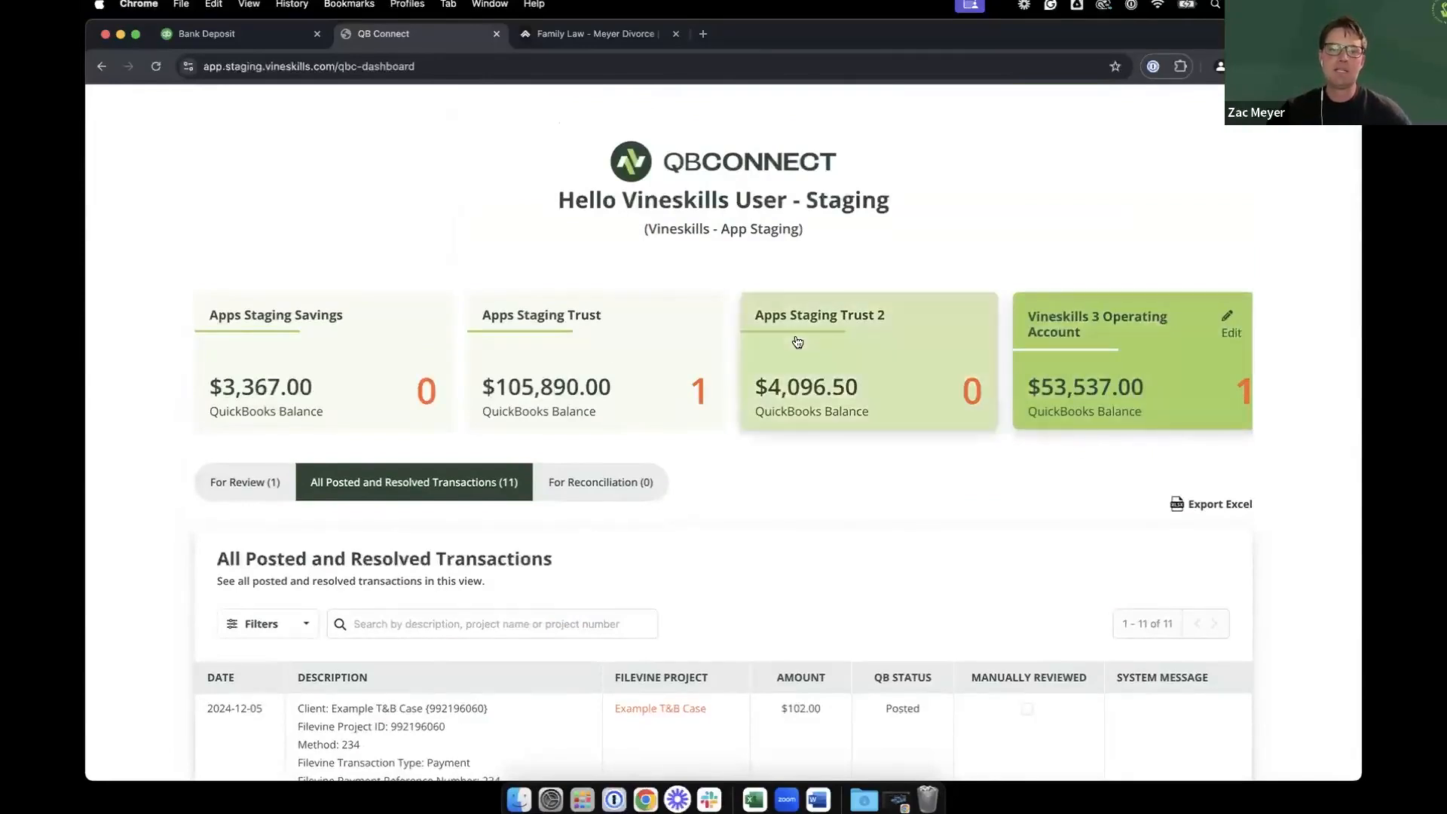
pyautogui.click(511, 347)
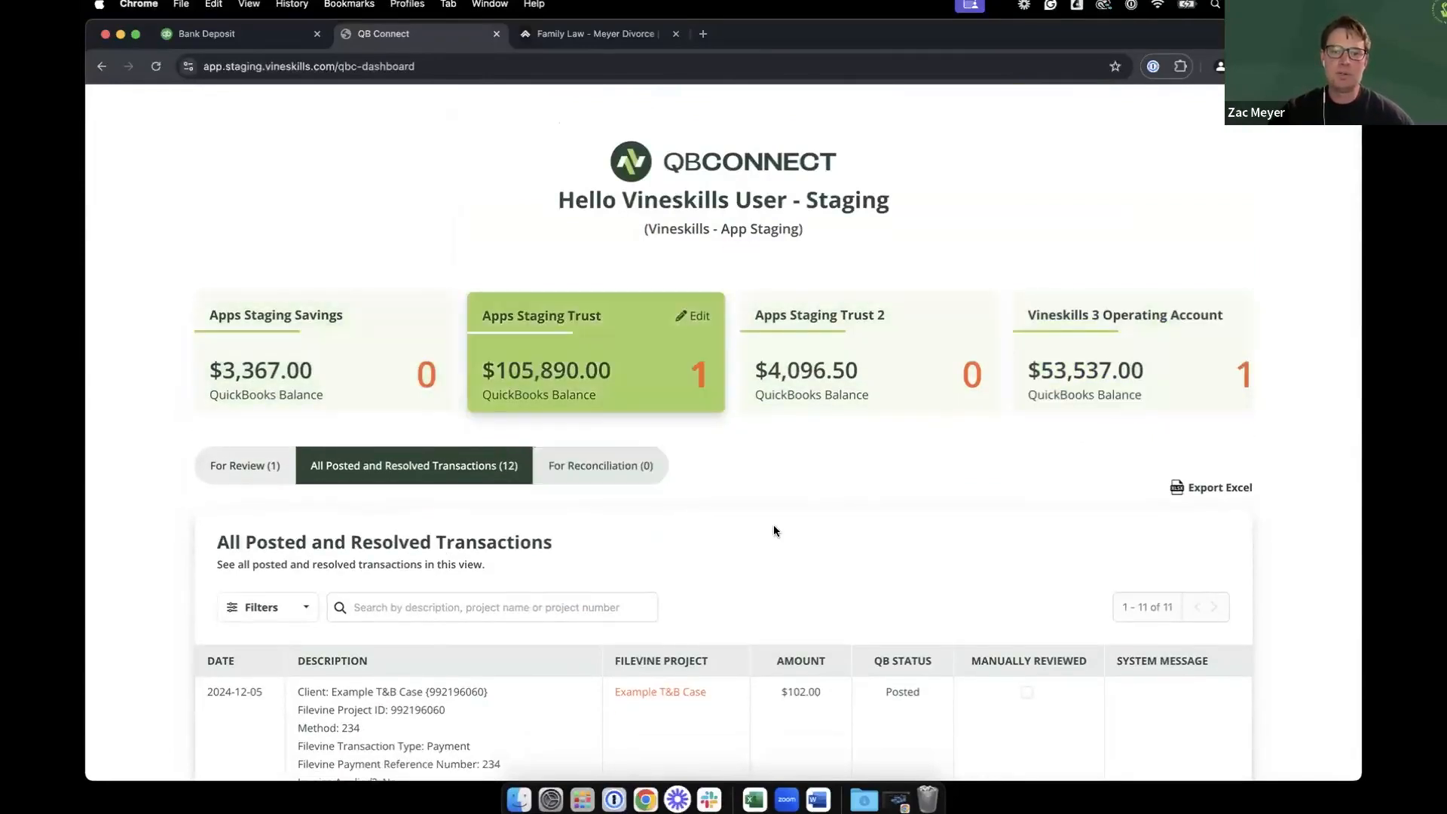
pyautogui.scroll(-5, 773, 524)
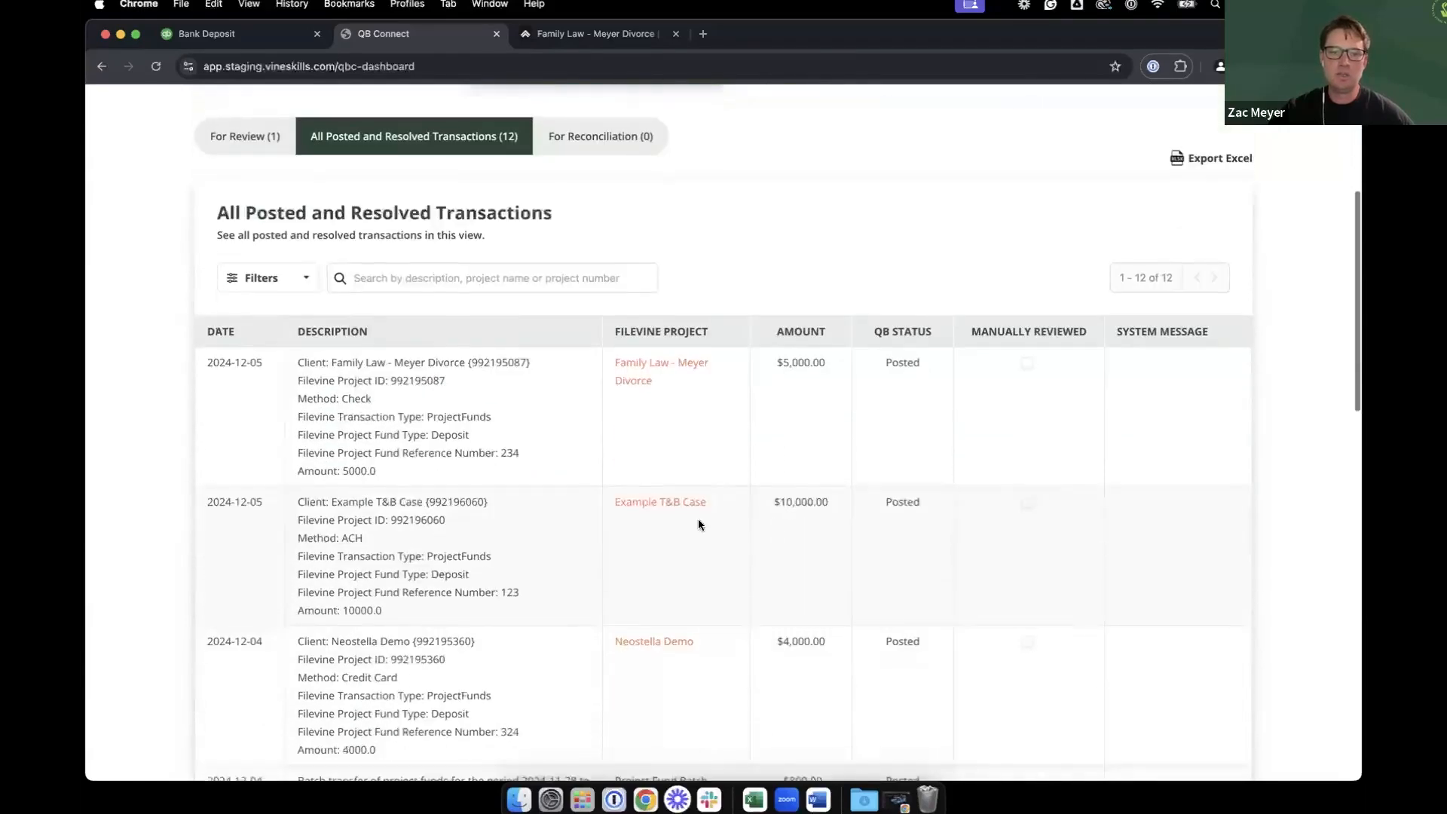
pyautogui.moveTo(780, 501); pyautogui.dragTo(841, 505)
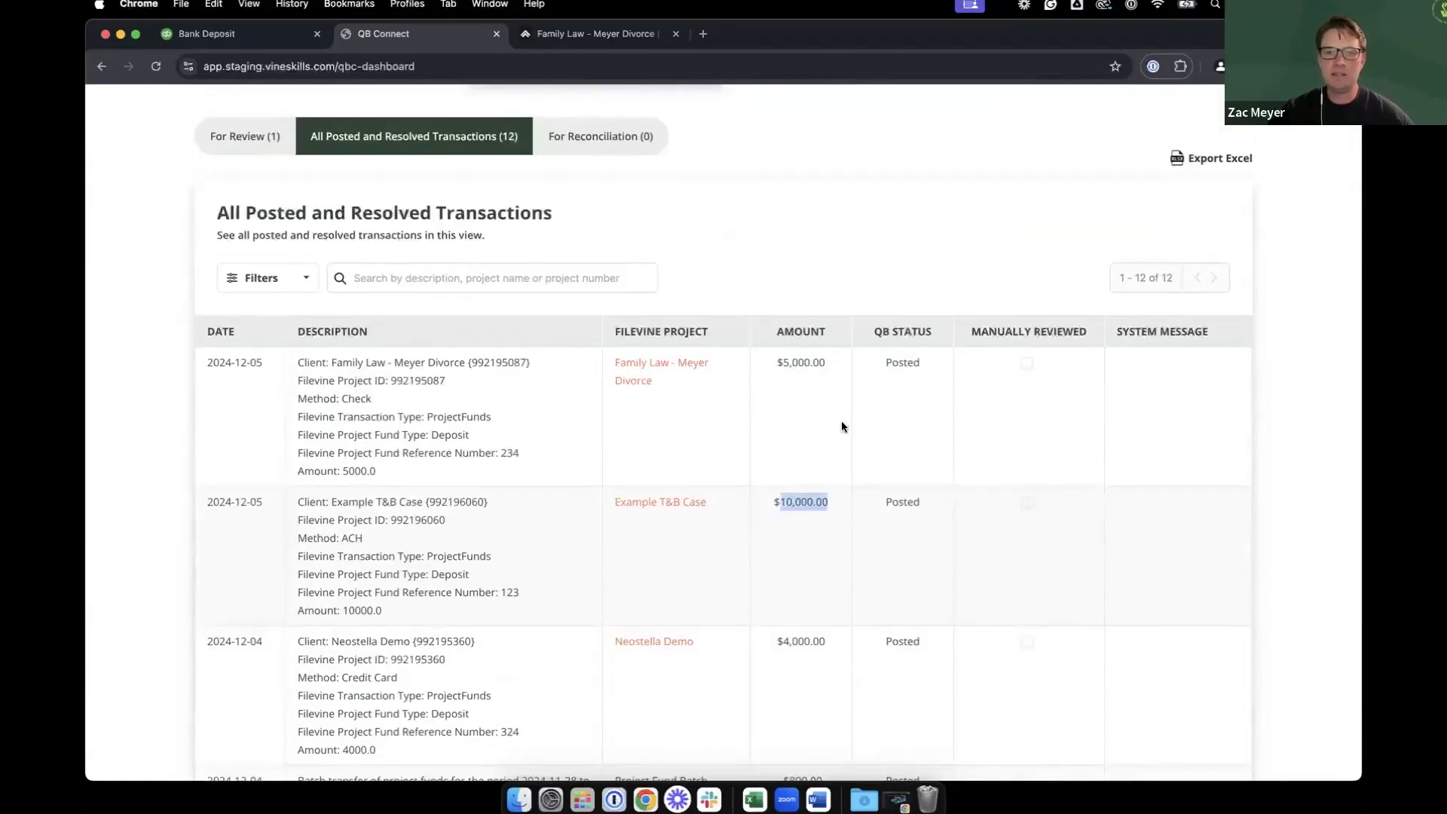
# Check the divorce project's $5,000 deposit and its posting status, then open the linked Filevine project and return to QB Connect
pyautogui.moveTo(778, 362); pyautogui.dragTo(833, 365)
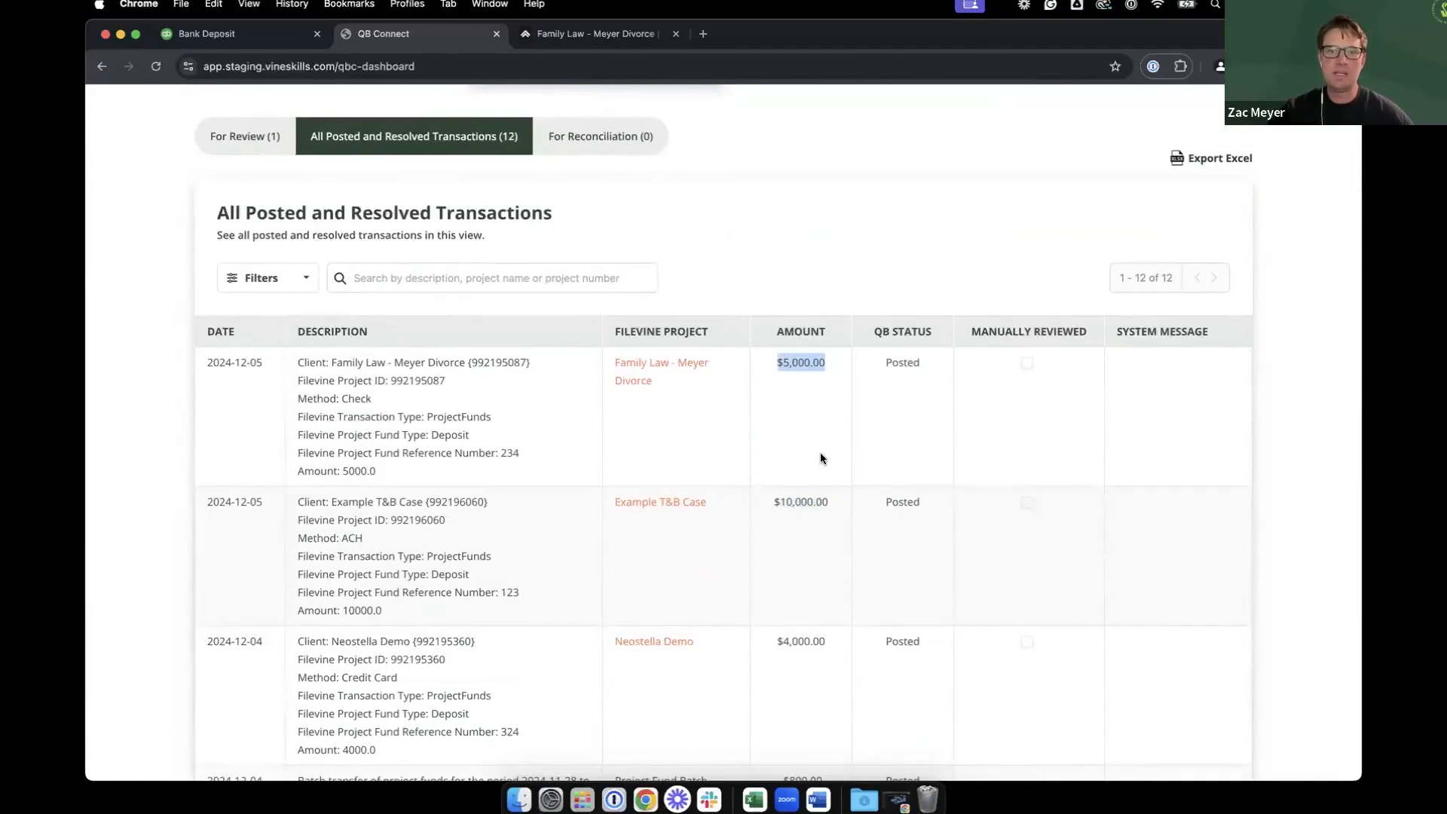
pyautogui.scroll(1, 820, 452)
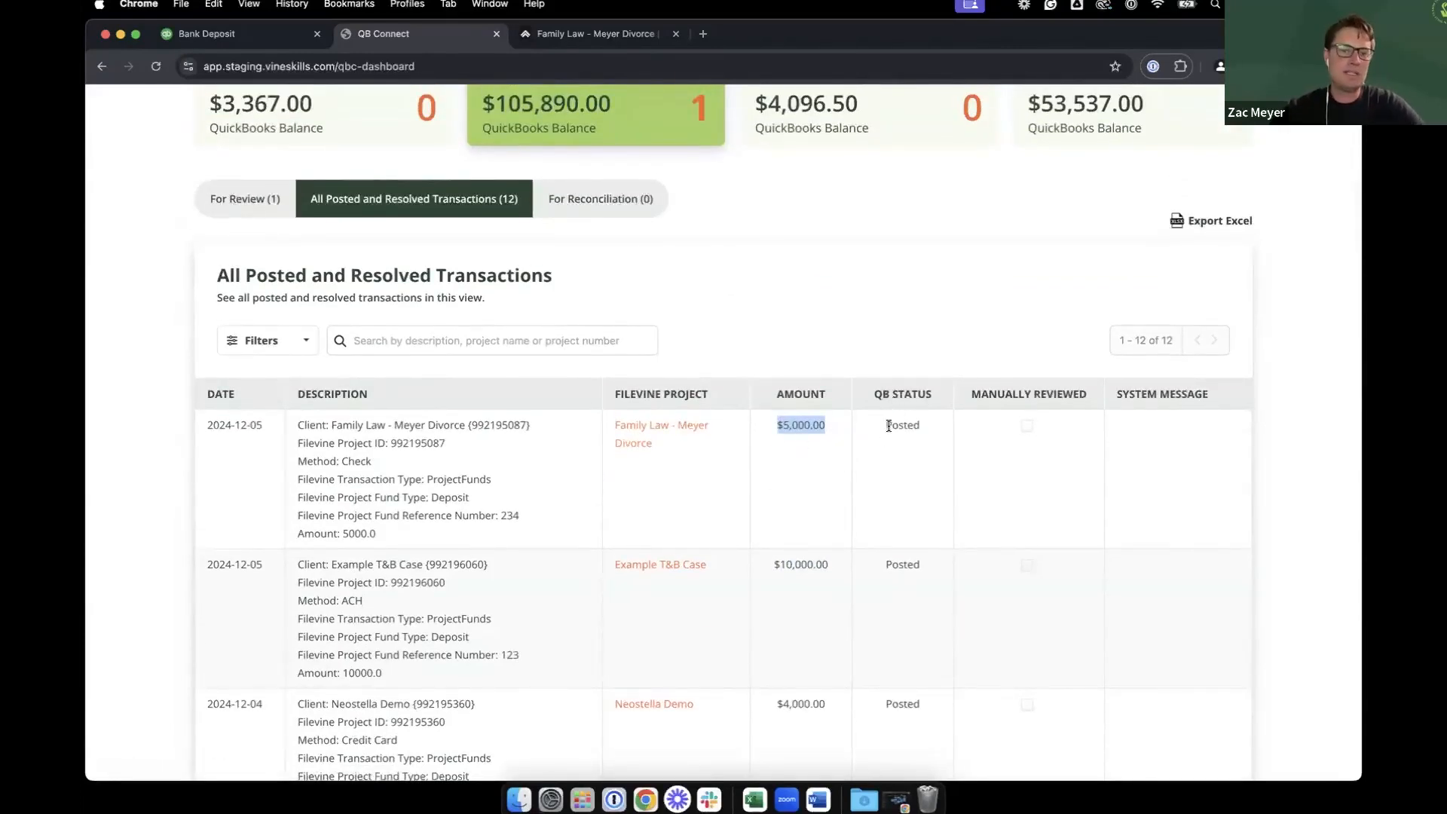
pyautogui.moveTo(887, 426); pyautogui.dragTo(908, 426)
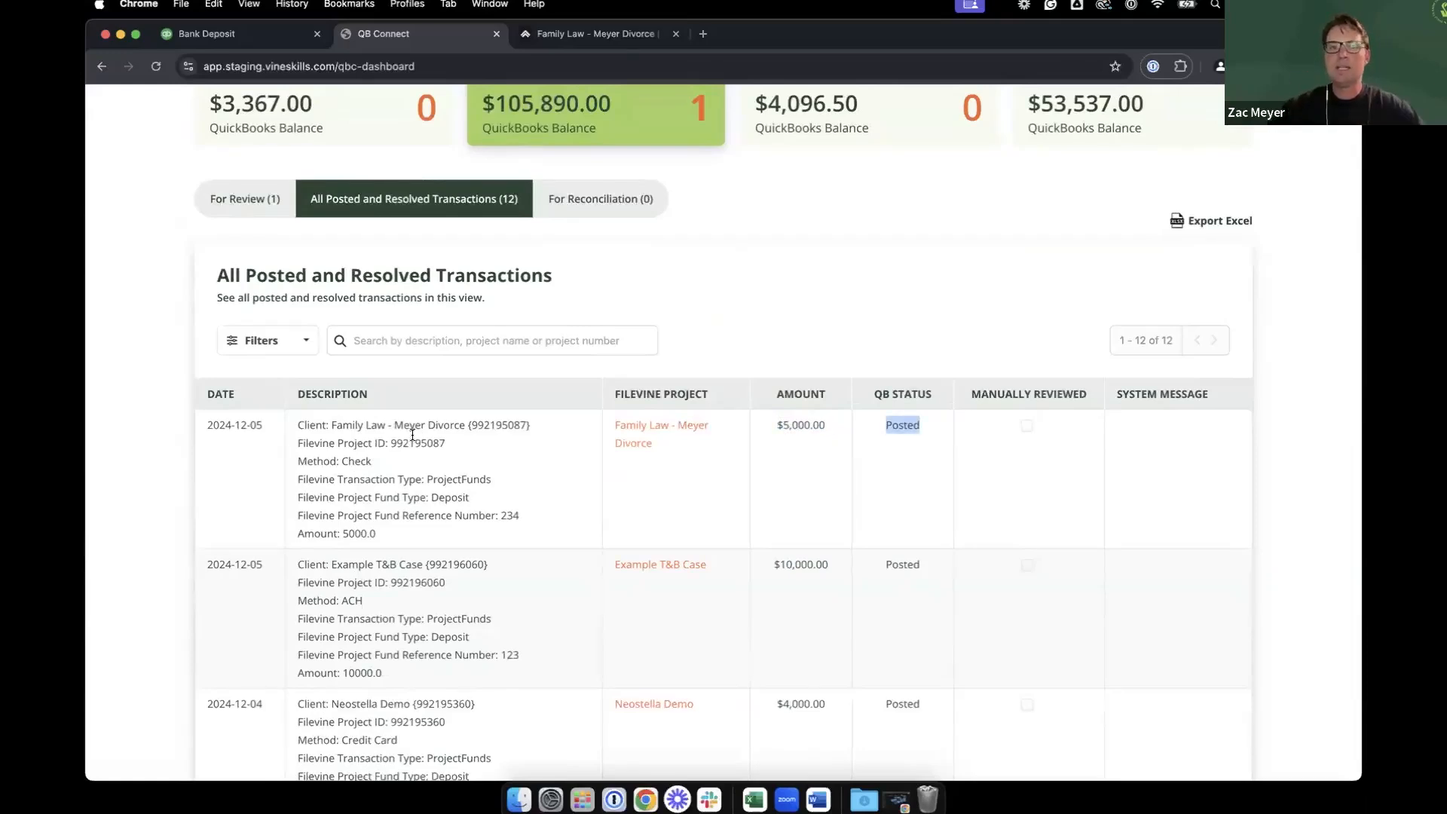
pyautogui.scroll(3, 471, 417)
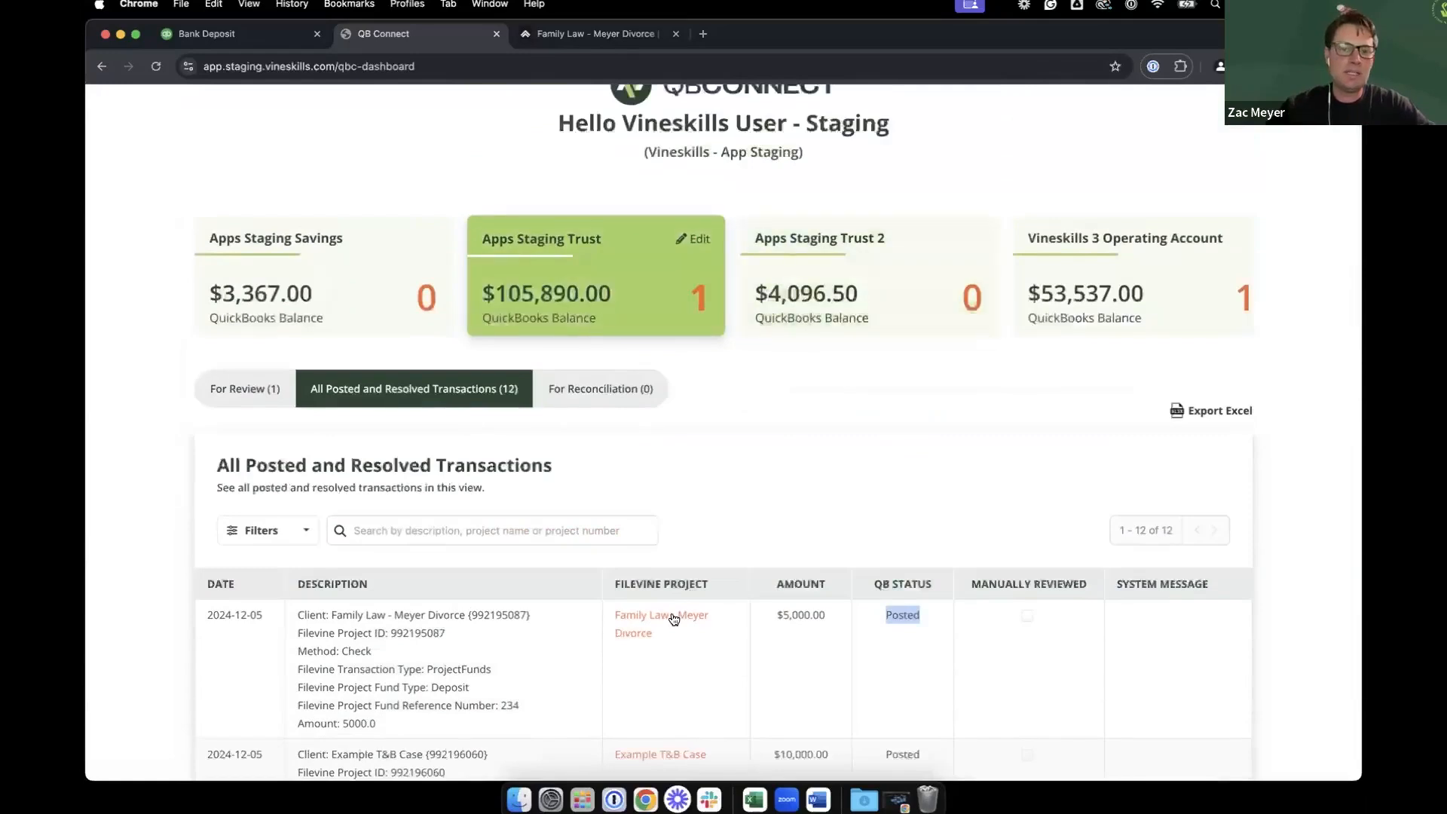
pyautogui.click(657, 617)
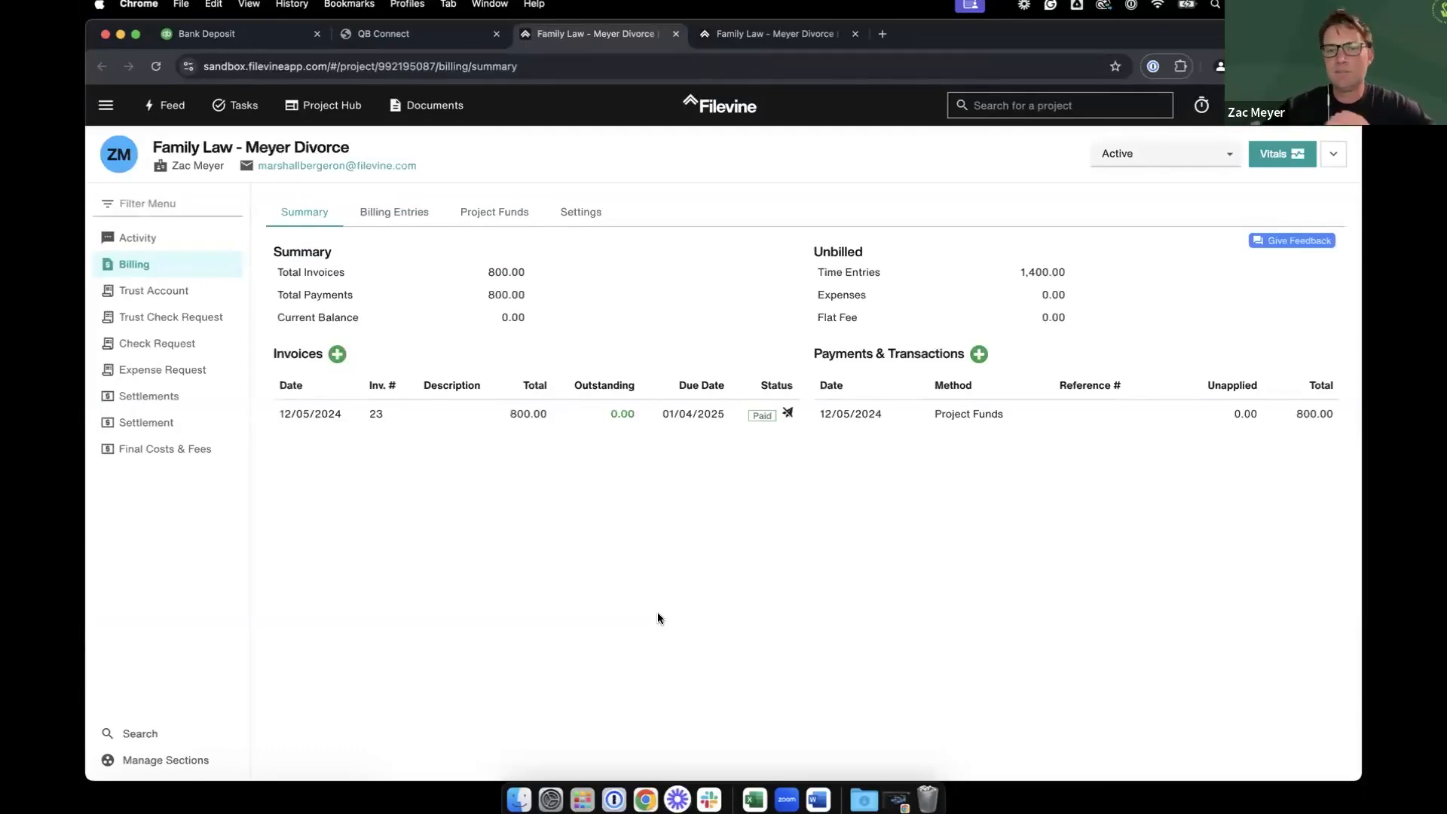
pyautogui.click(673, 37)
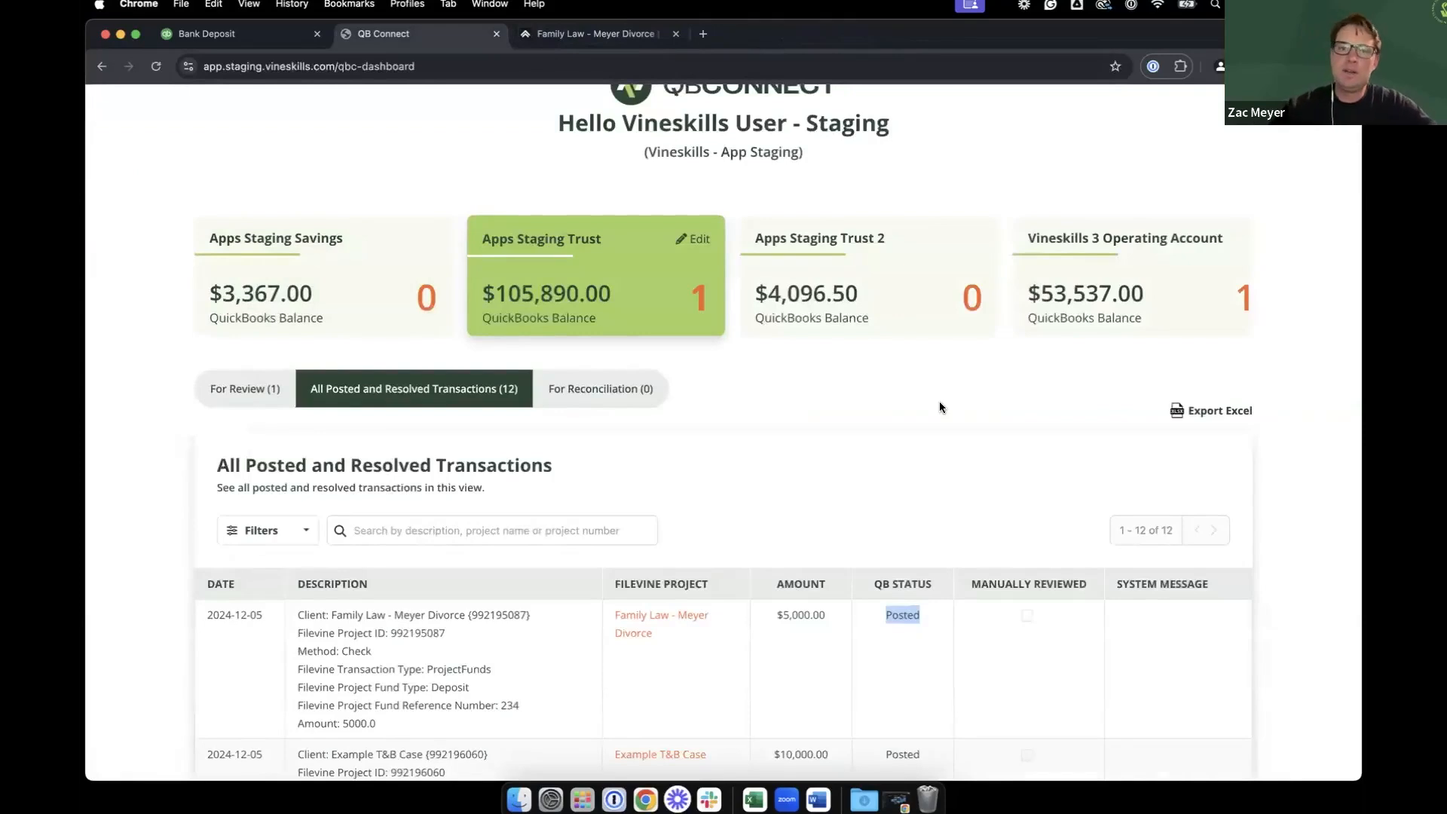
# Show the Apps Staging Trust account's transactions that need review and read the entry listed there
pyautogui.hscroll(1, 929, 292)
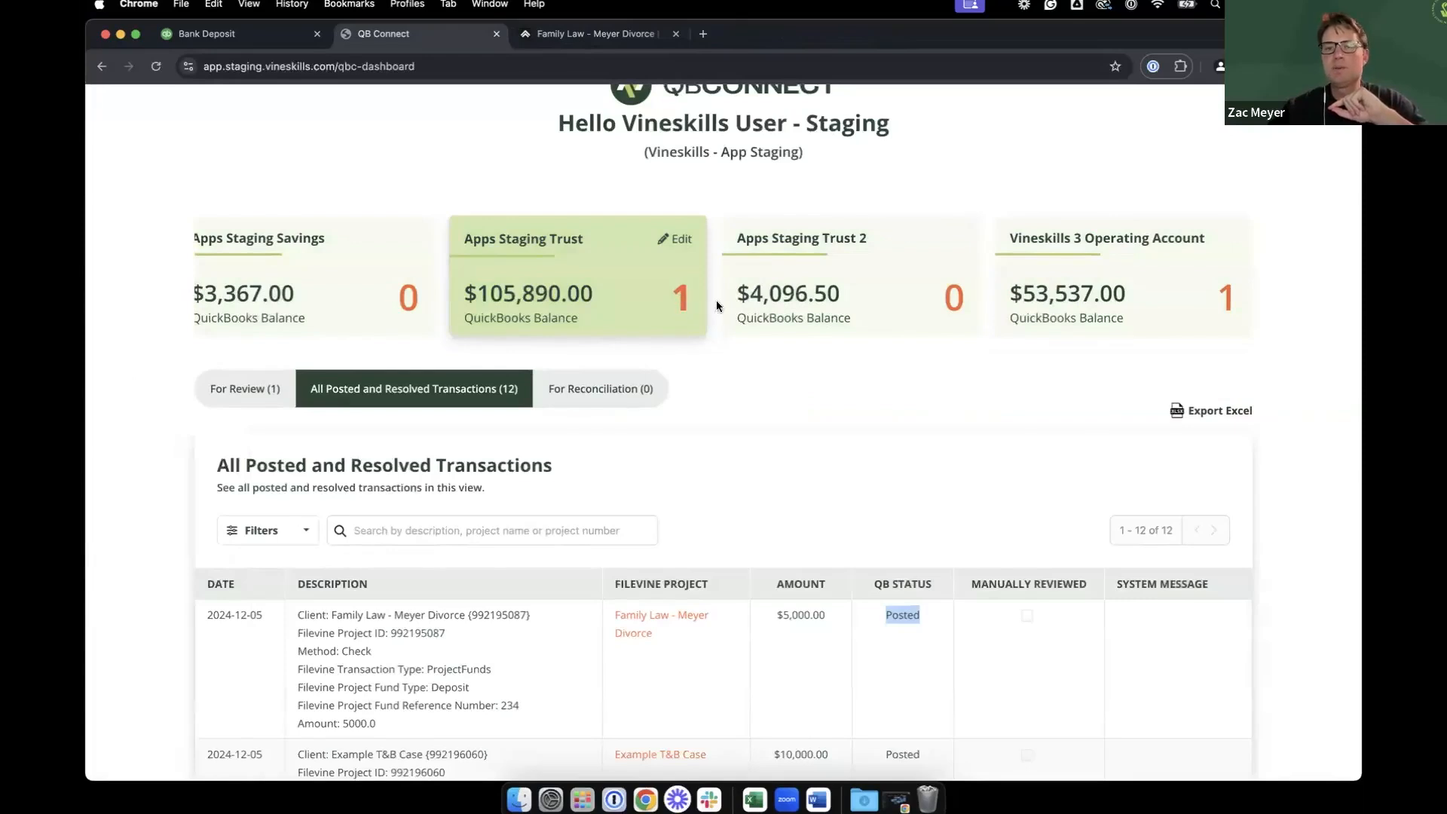
pyautogui.click(682, 303)
pyautogui.click(248, 391)
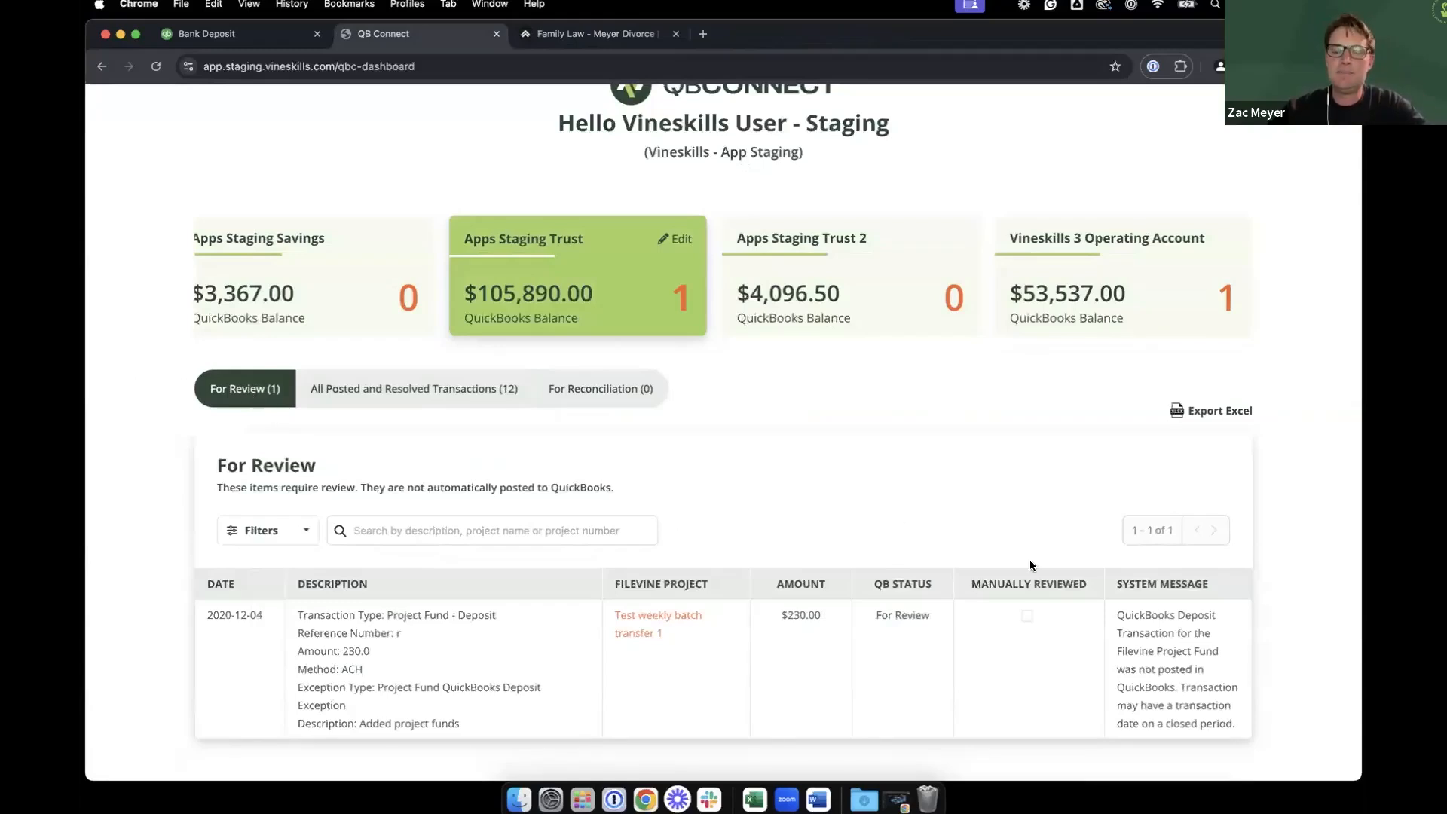
pyautogui.scroll(-1, 840, 488)
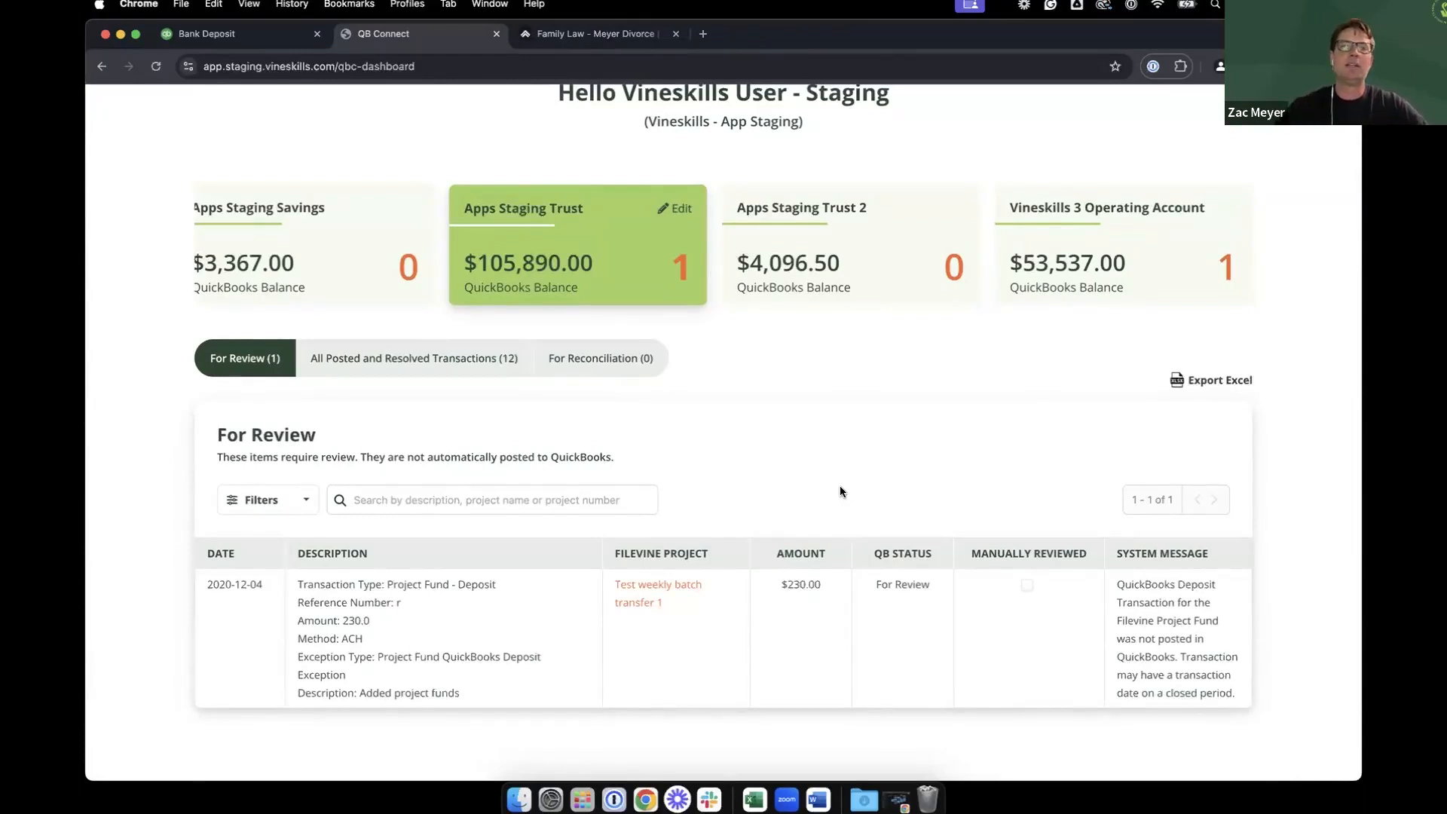
# Switch to Filevine, start a project funds payment dated 12/05/2020 in the divorce project and close it without saving
pyautogui.click(603, 34)
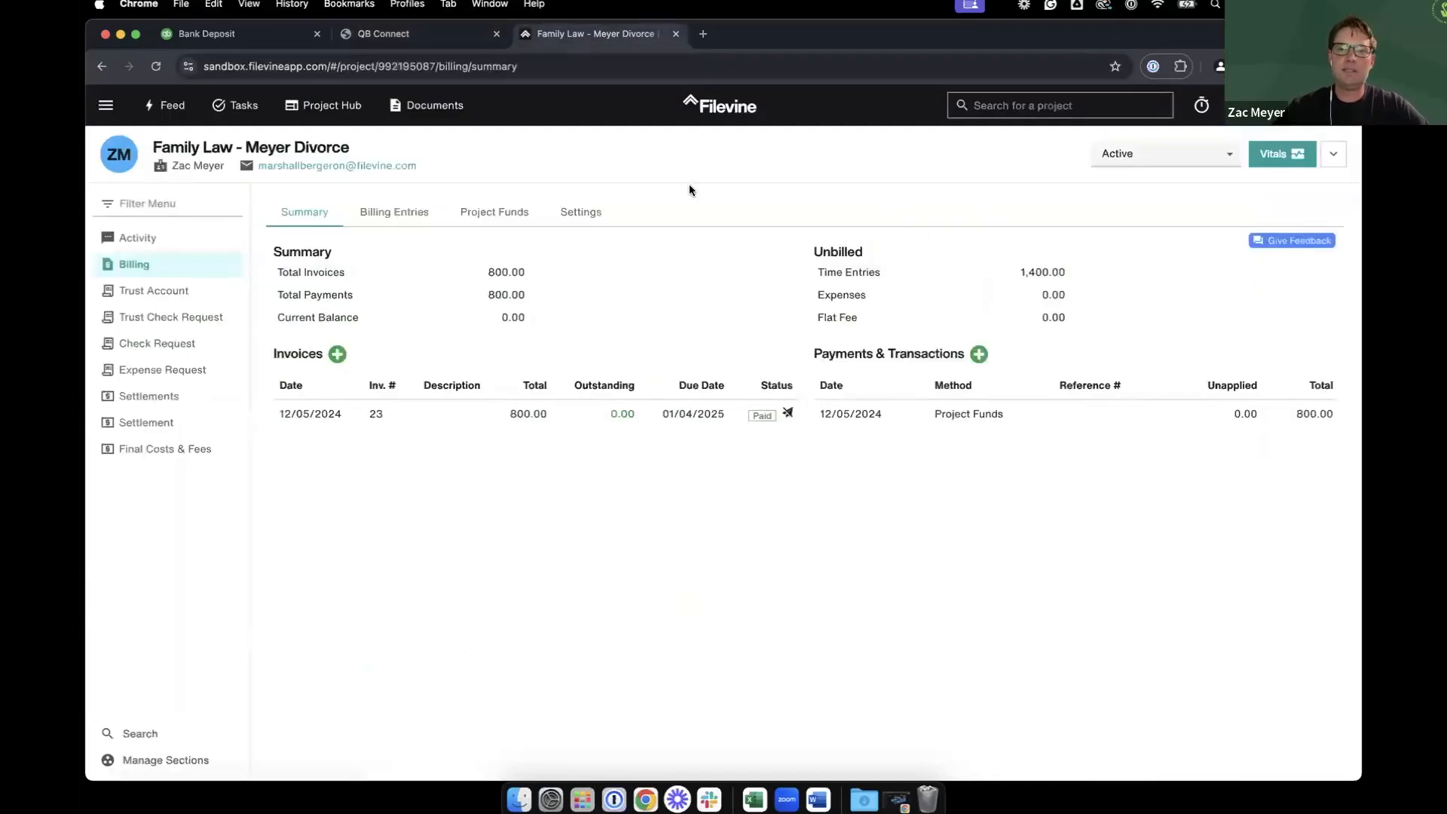
pyautogui.click(978, 353)
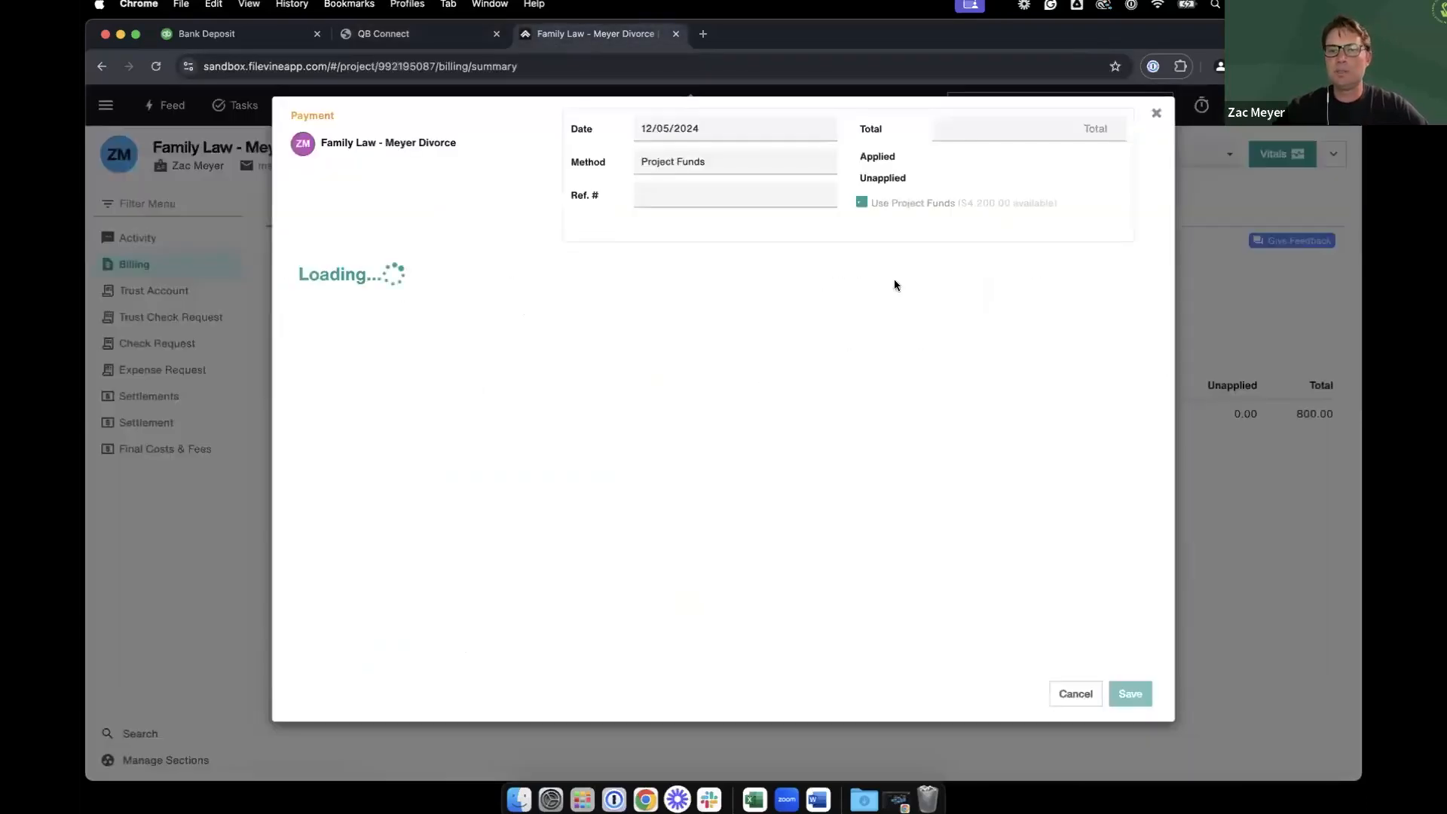
pyautogui.click(712, 122)
pyautogui.press('BackSpace')
pyautogui.write('0')
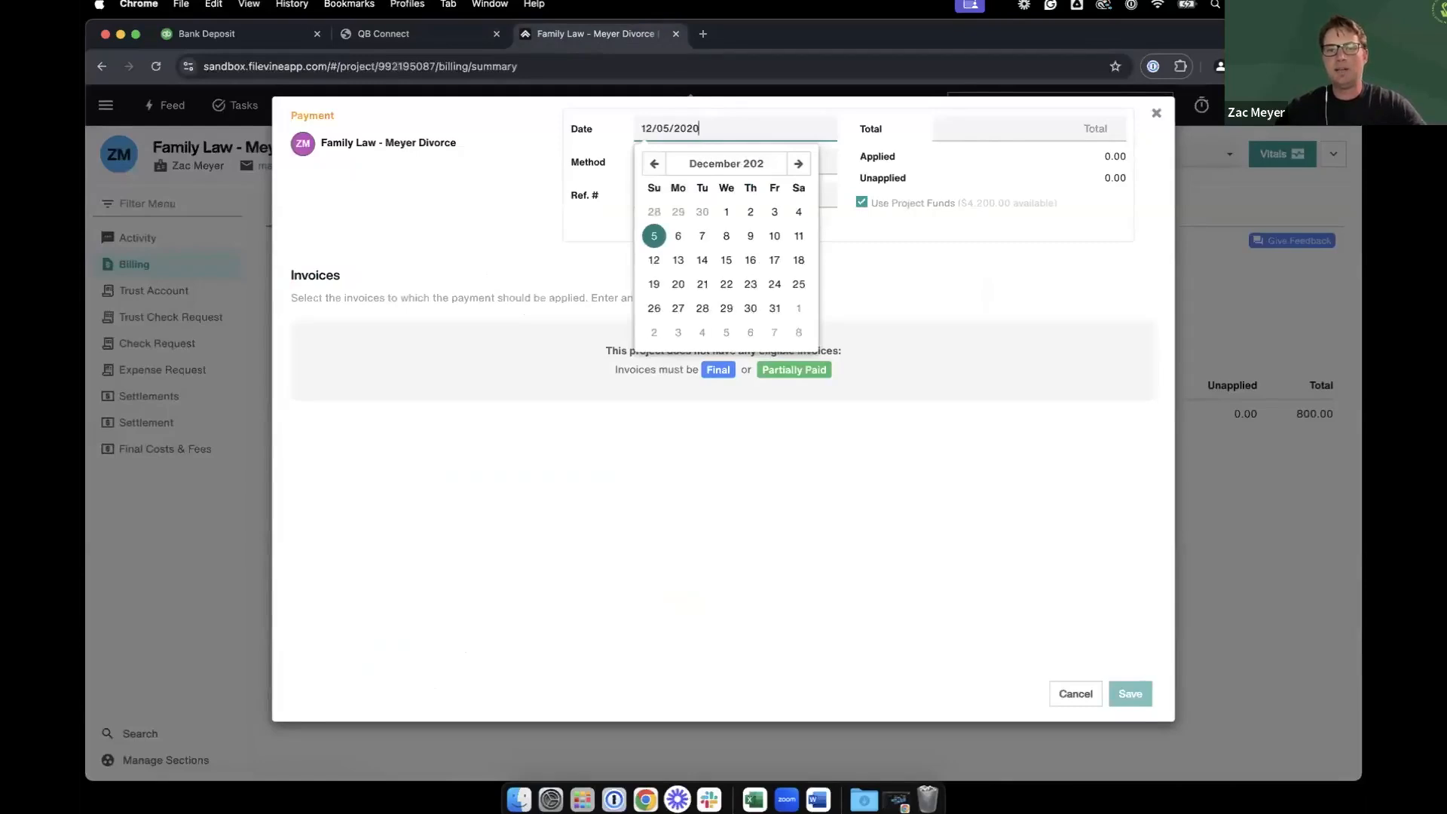
pyautogui.click(930, 231)
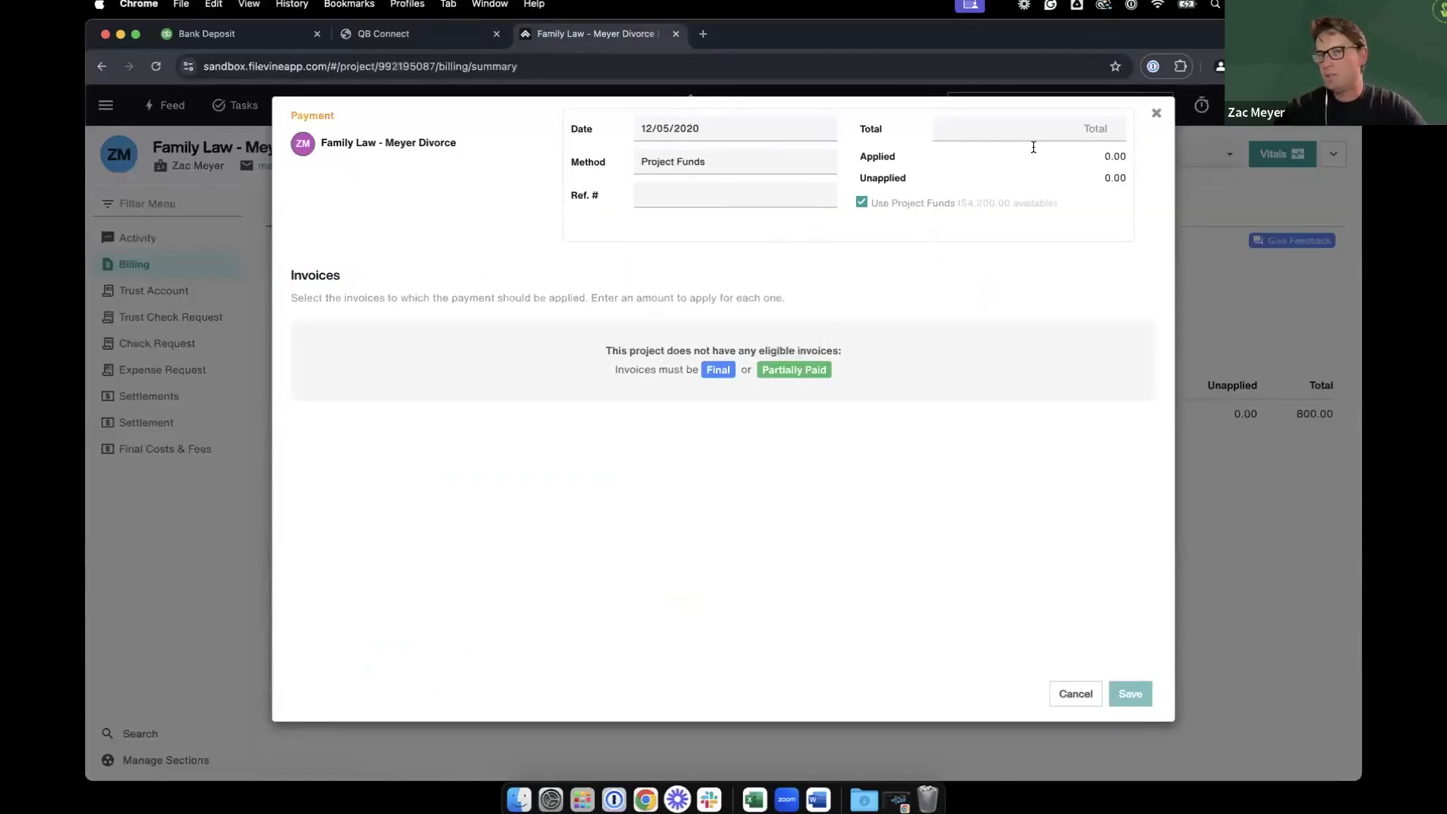
pyautogui.click(1156, 113)
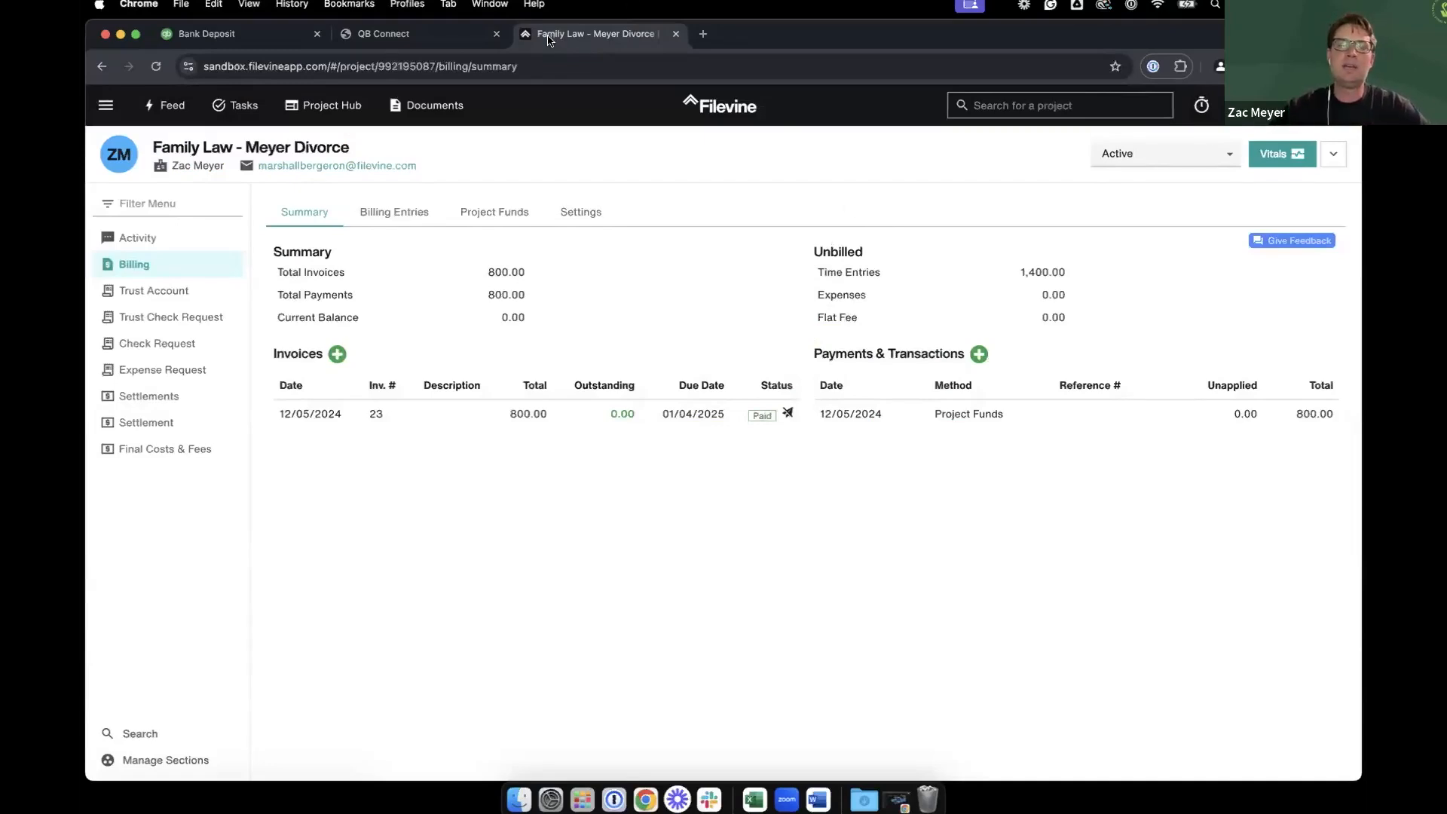
# Return to QB Connect, mark the Test weekly batch transfer 1 deposit as manually reviewed, and show all posted and resolved transactions
pyautogui.click(443, 36)
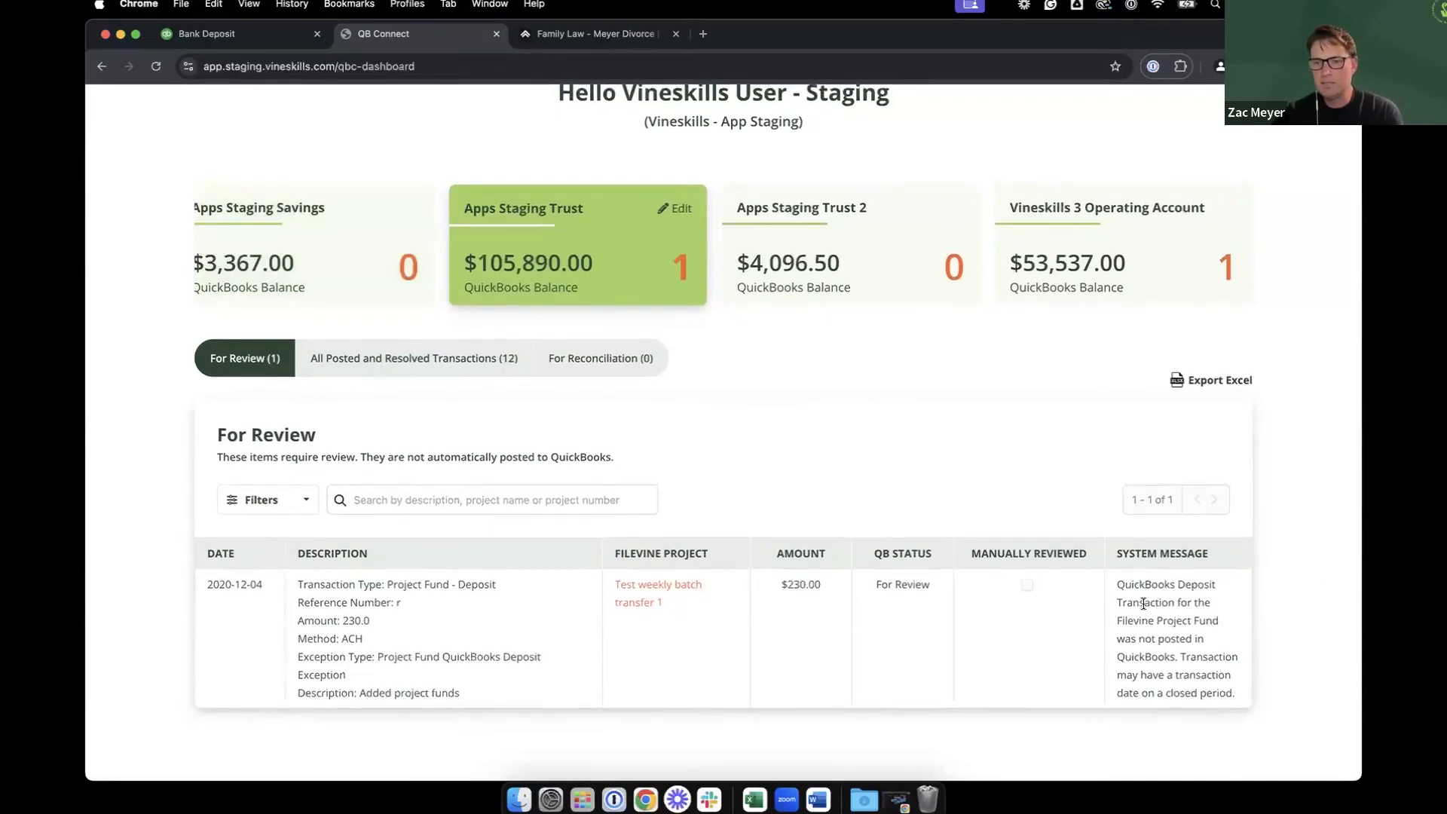
pyautogui.moveTo(1143, 603); pyautogui.dragTo(1229, 693)
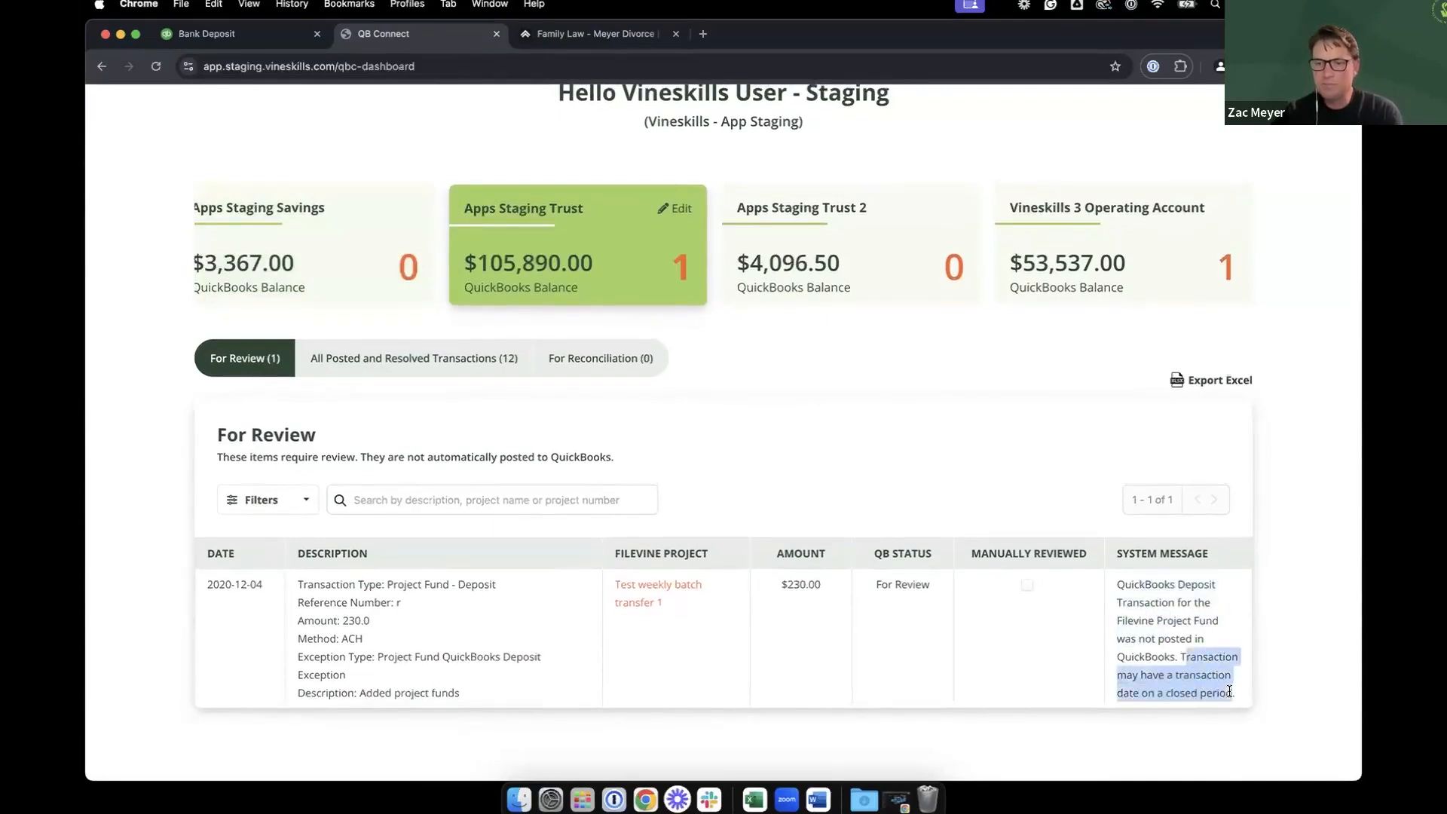
pyautogui.click(1161, 672)
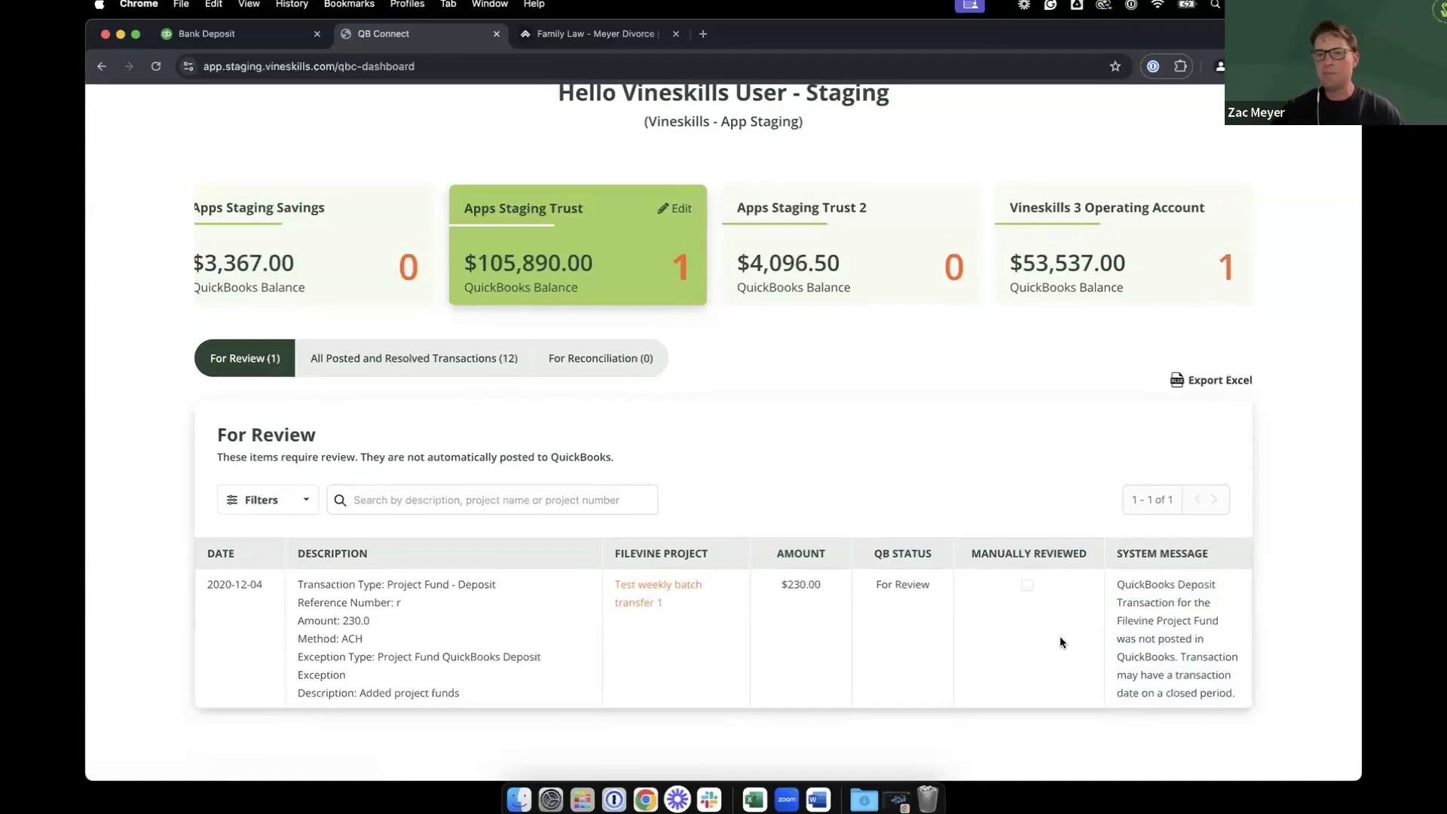
pyautogui.click(1027, 587)
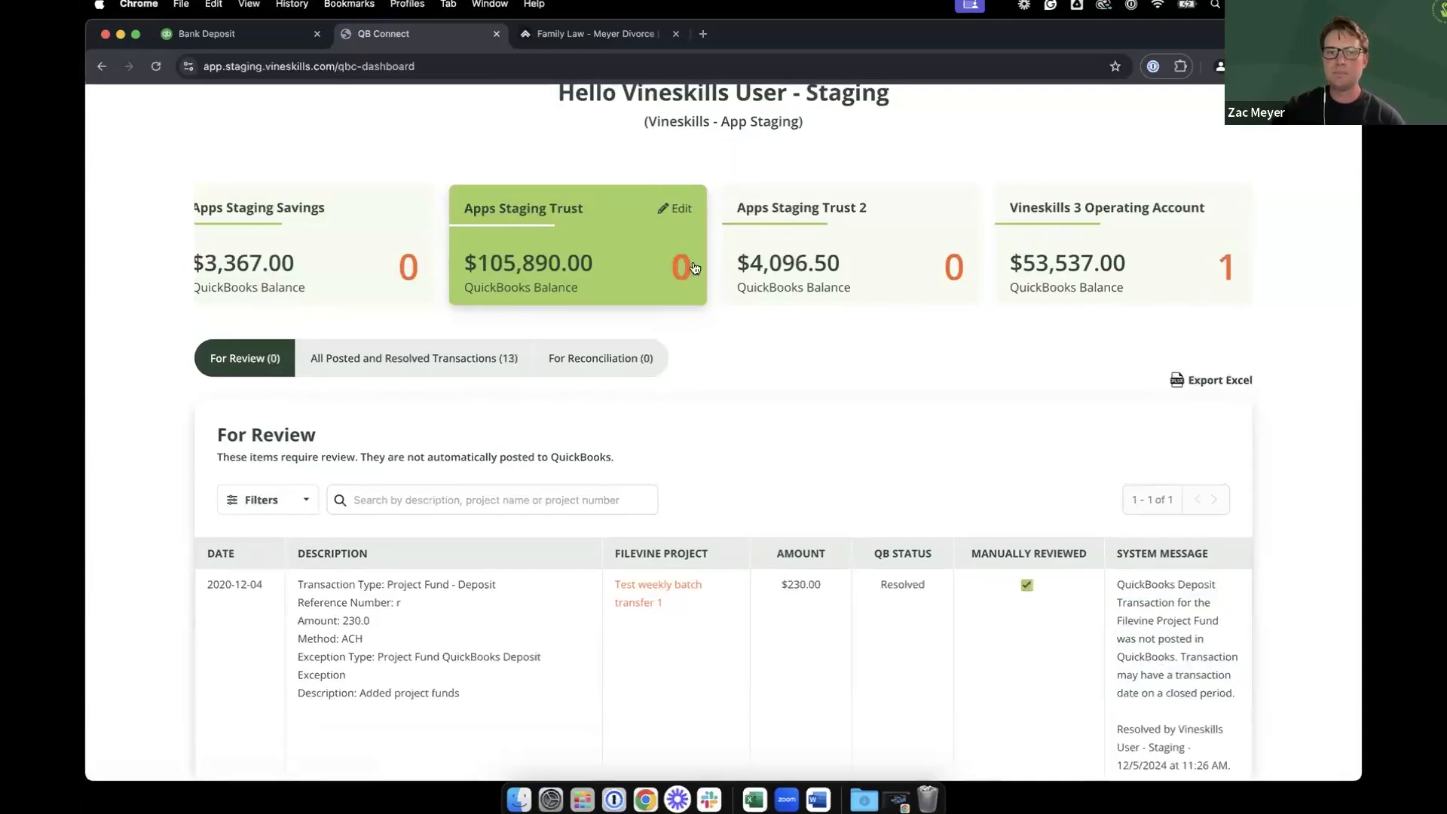
pyautogui.click(393, 364)
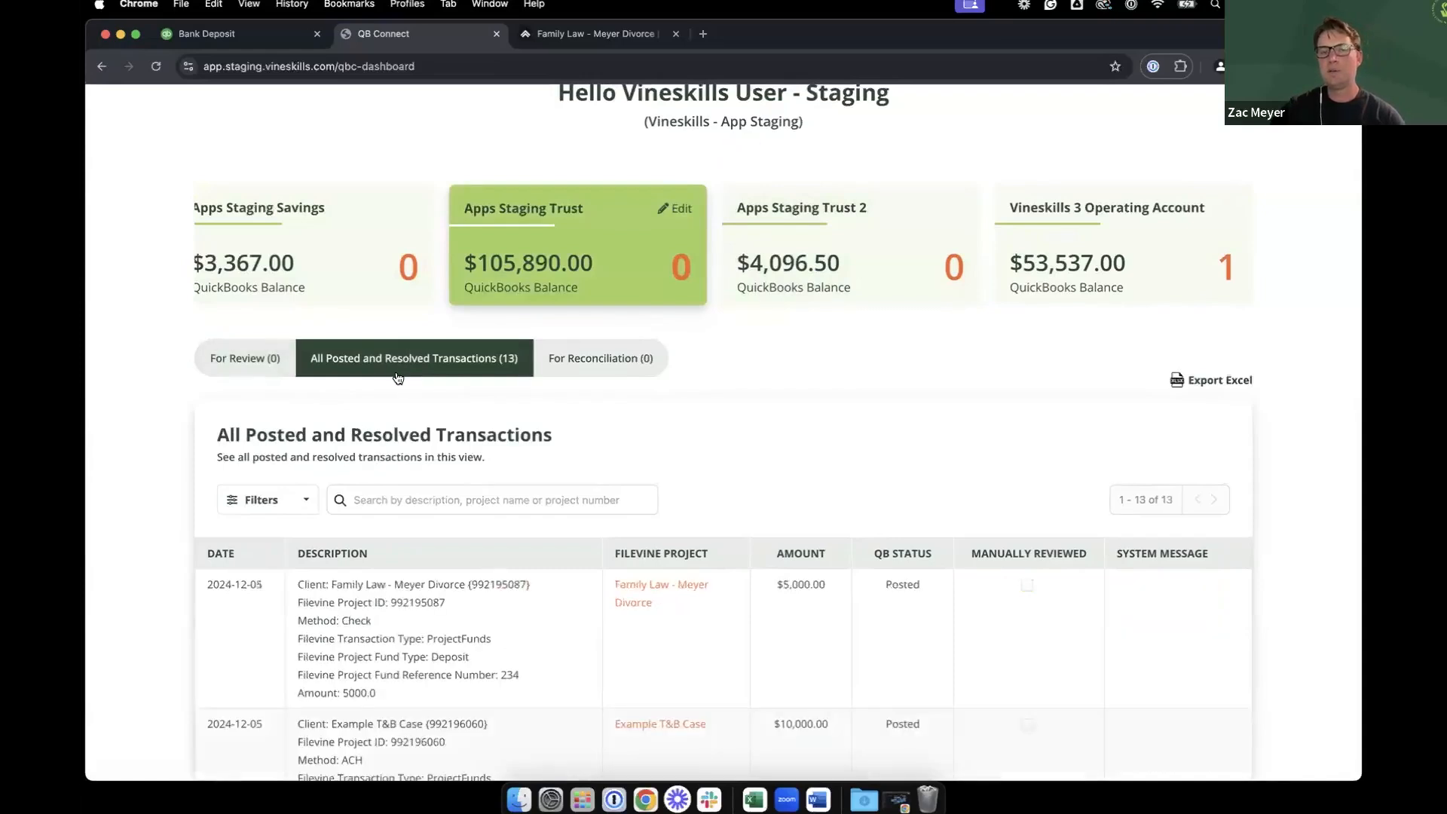
# Review the Apps Staging Savings account's settings, keep Apps Staging Savings as the Filevine equivalent and Apps Staging Income 2 as the income account, and save
pyautogui.scroll(3, 871, 408)
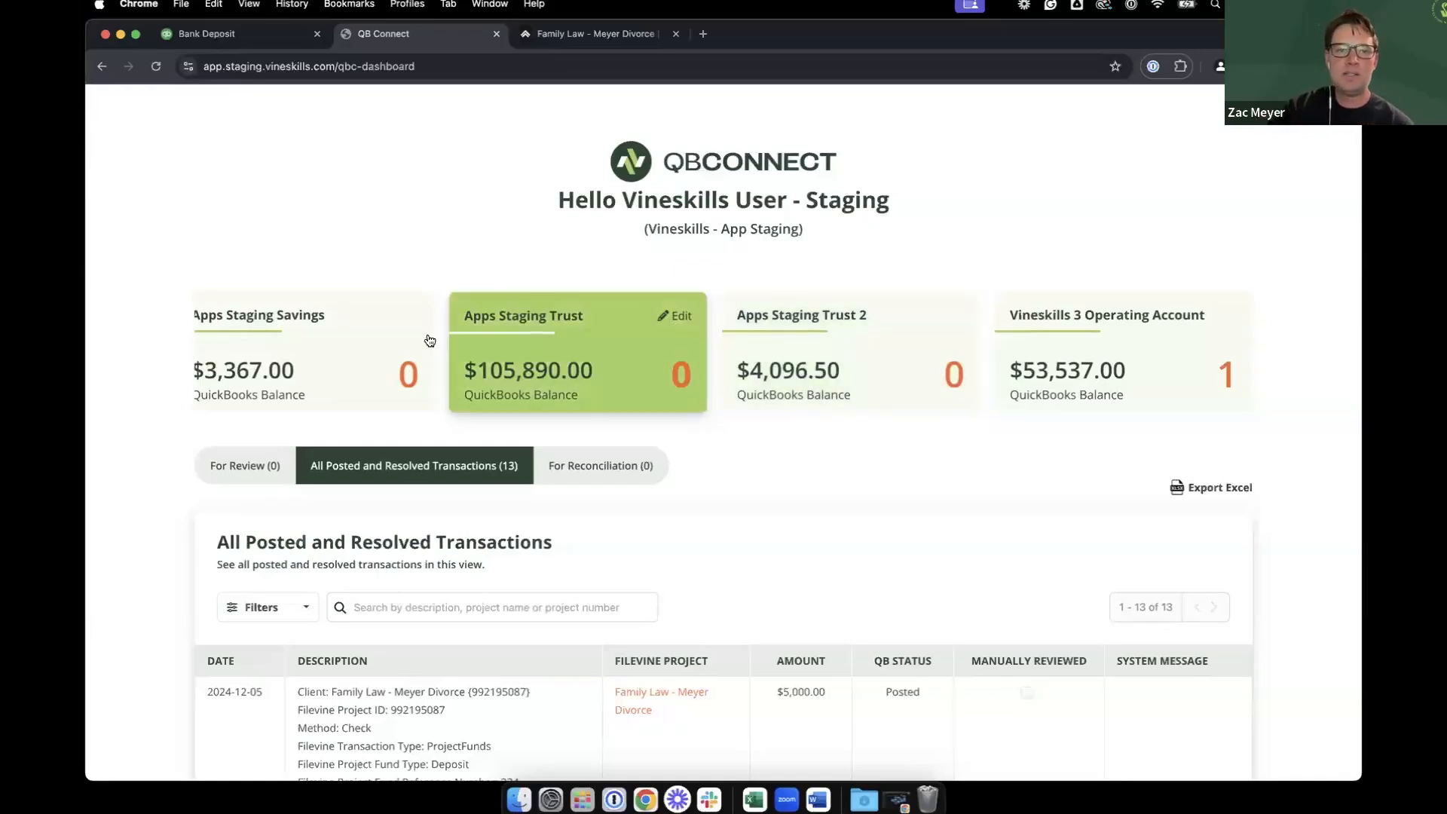
pyautogui.click(381, 336)
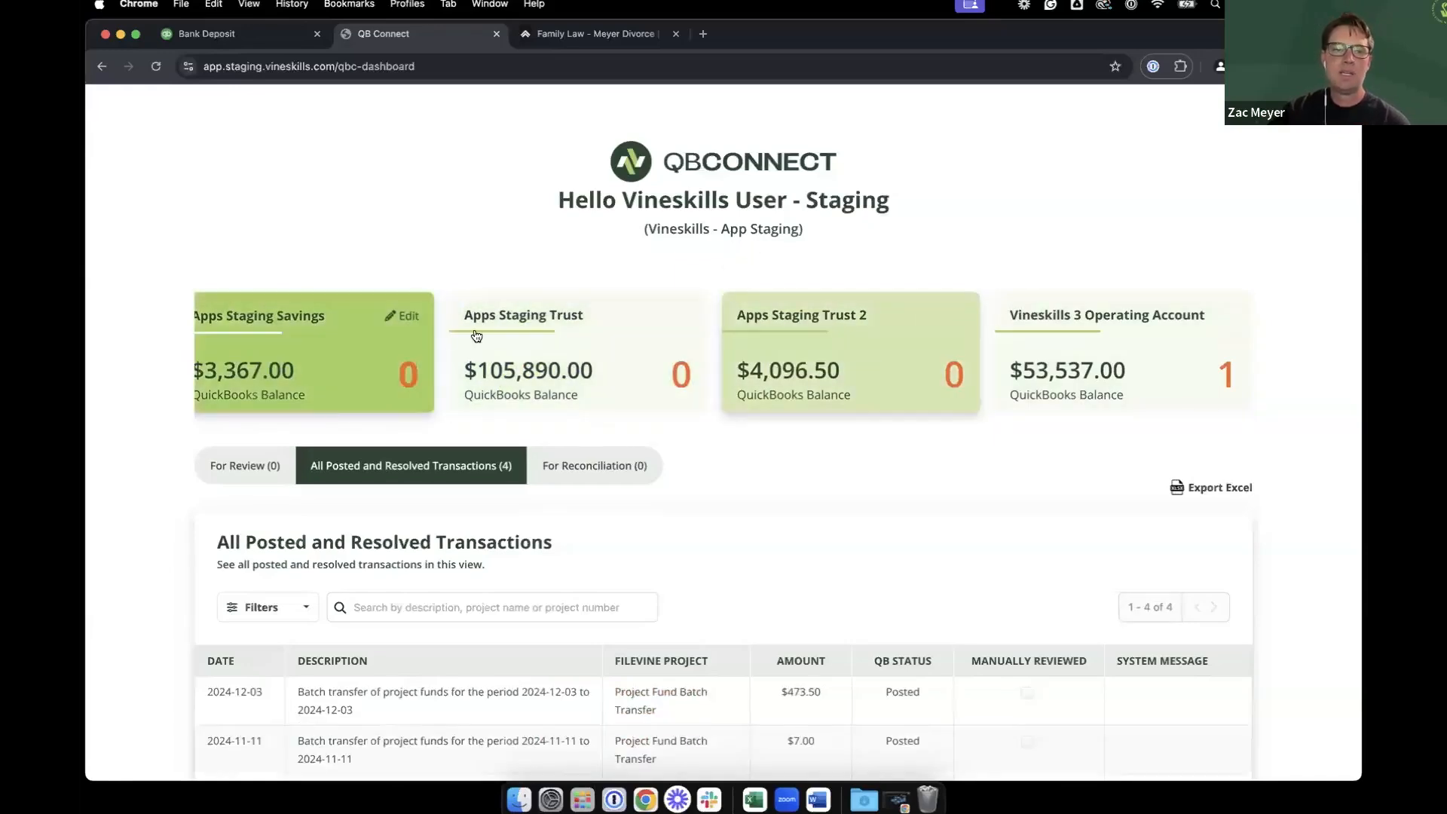
pyautogui.click(407, 317)
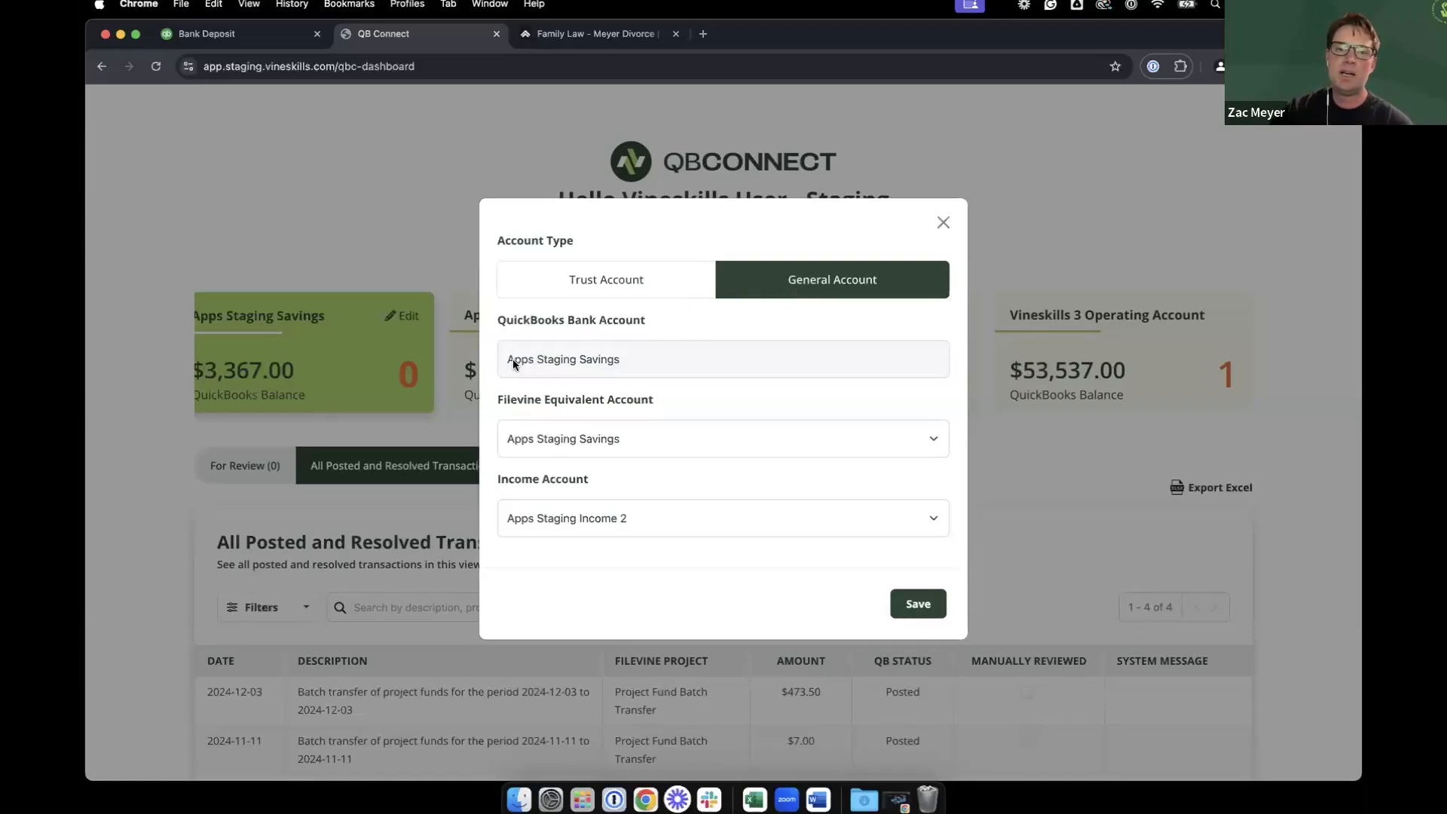
pyautogui.moveTo(509, 362); pyautogui.dragTo(597, 363)
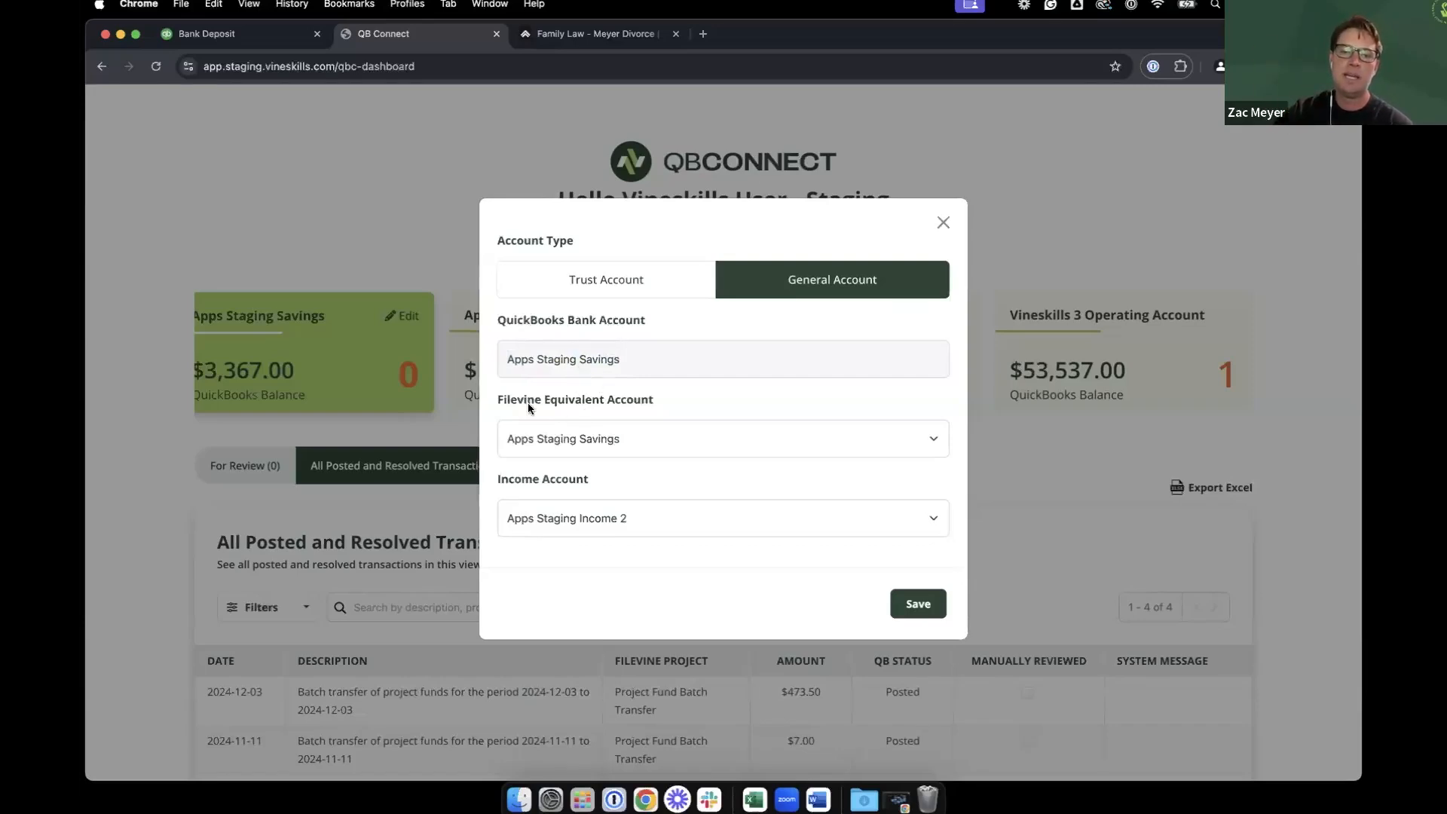
pyautogui.moveTo(534, 399); pyautogui.dragTo(656, 402)
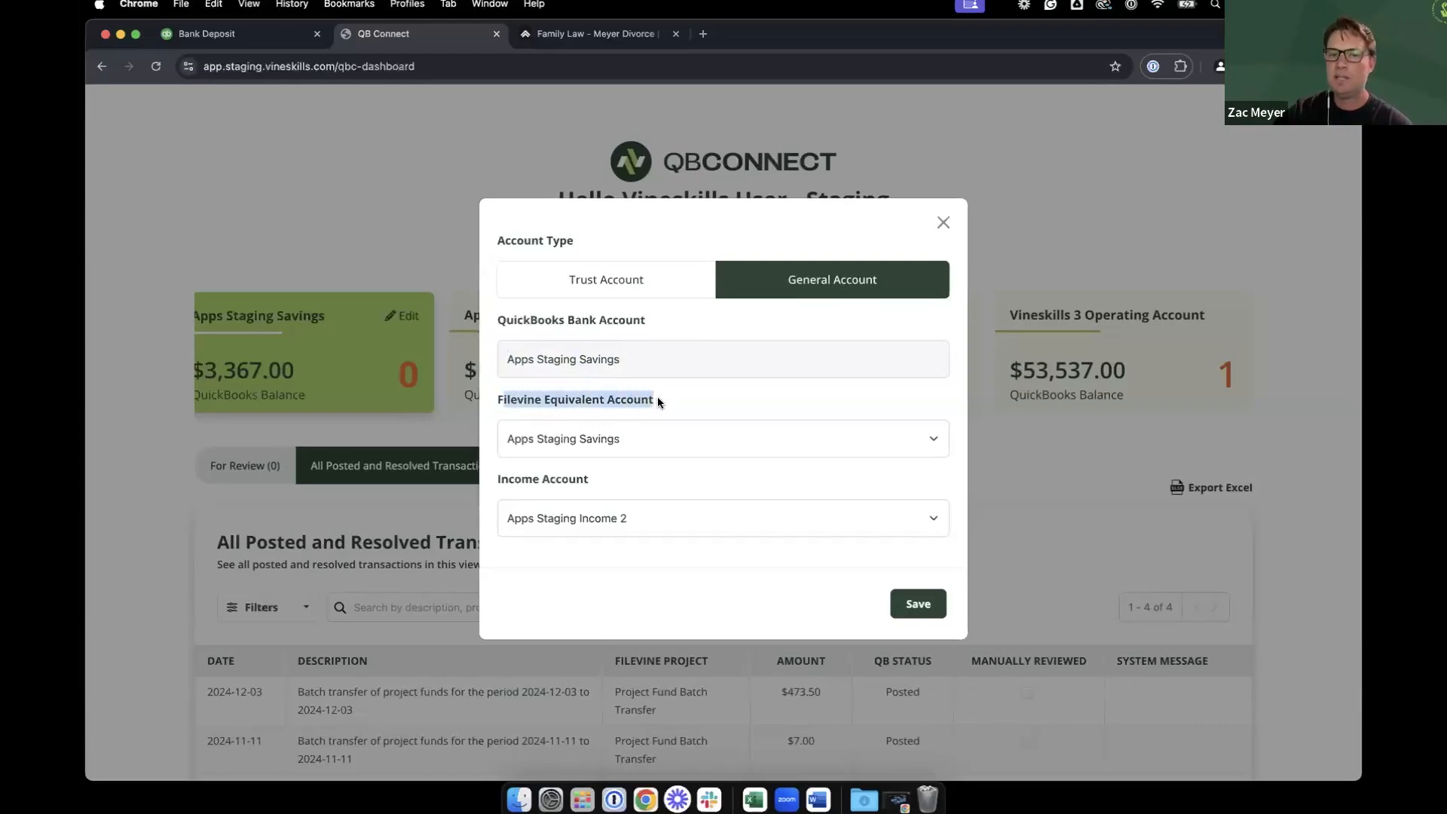
pyautogui.click(561, 438)
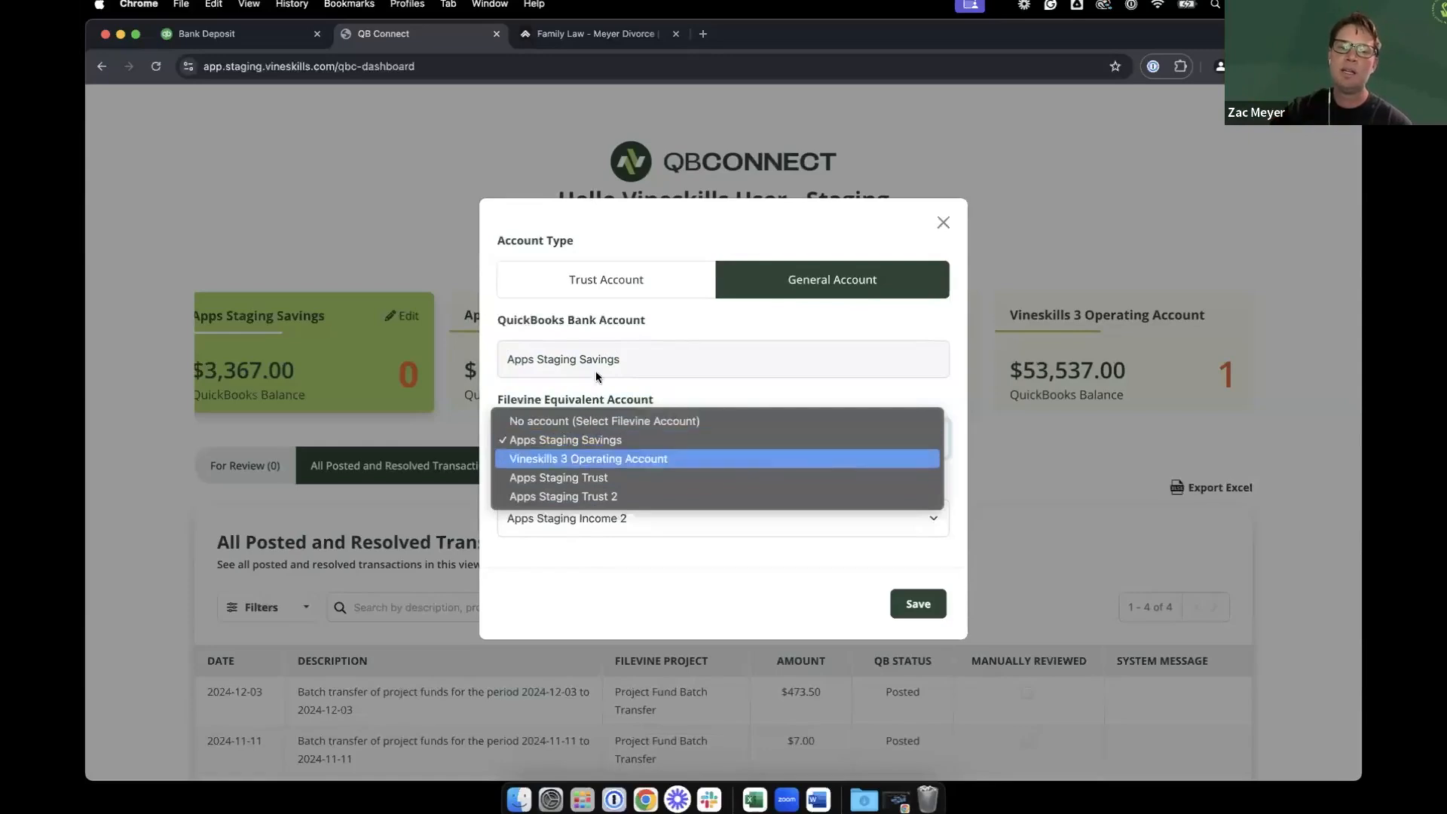
pyautogui.click(580, 442)
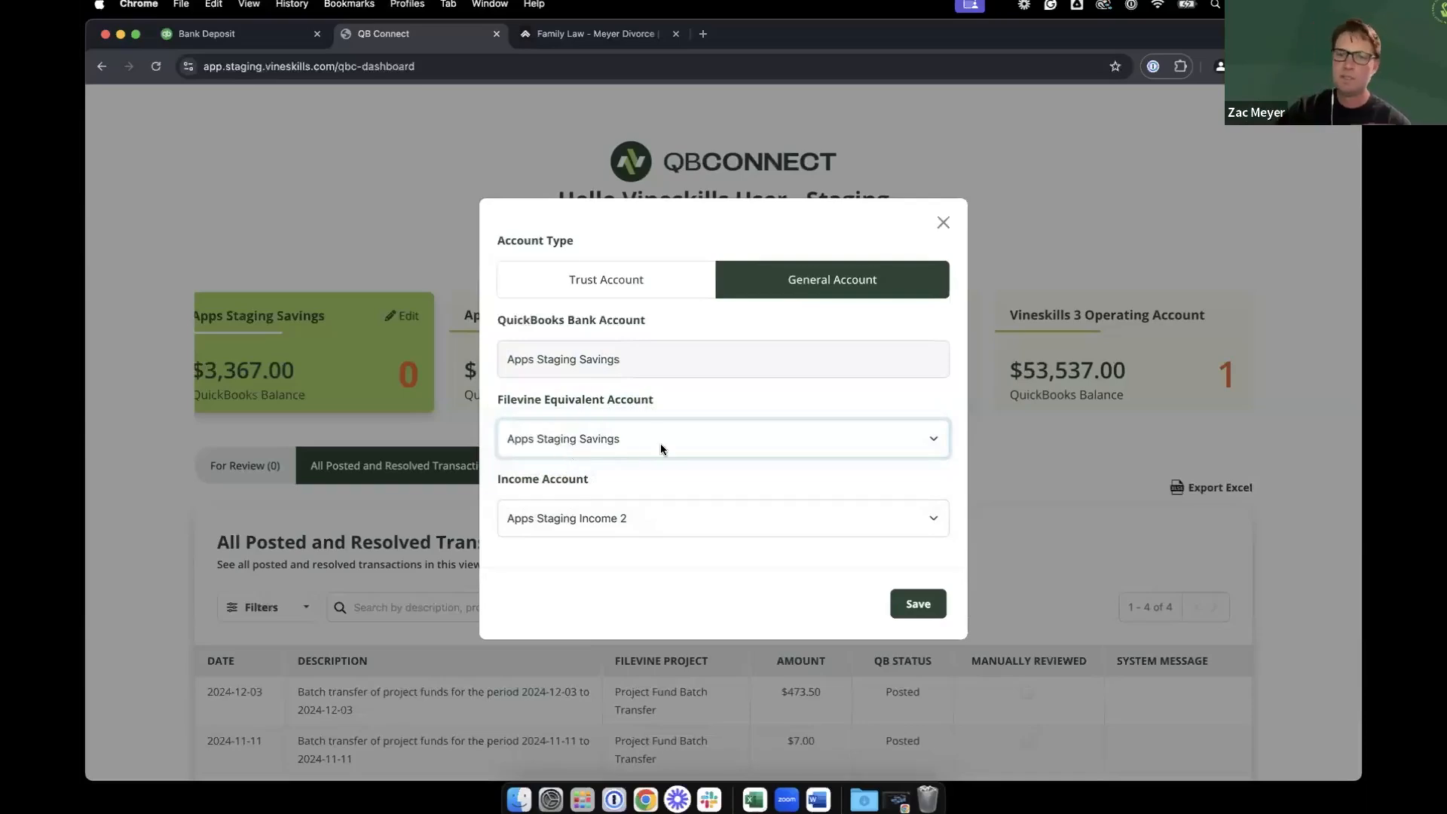
pyautogui.click(567, 481)
pyautogui.scroll(-5, 645, 481)
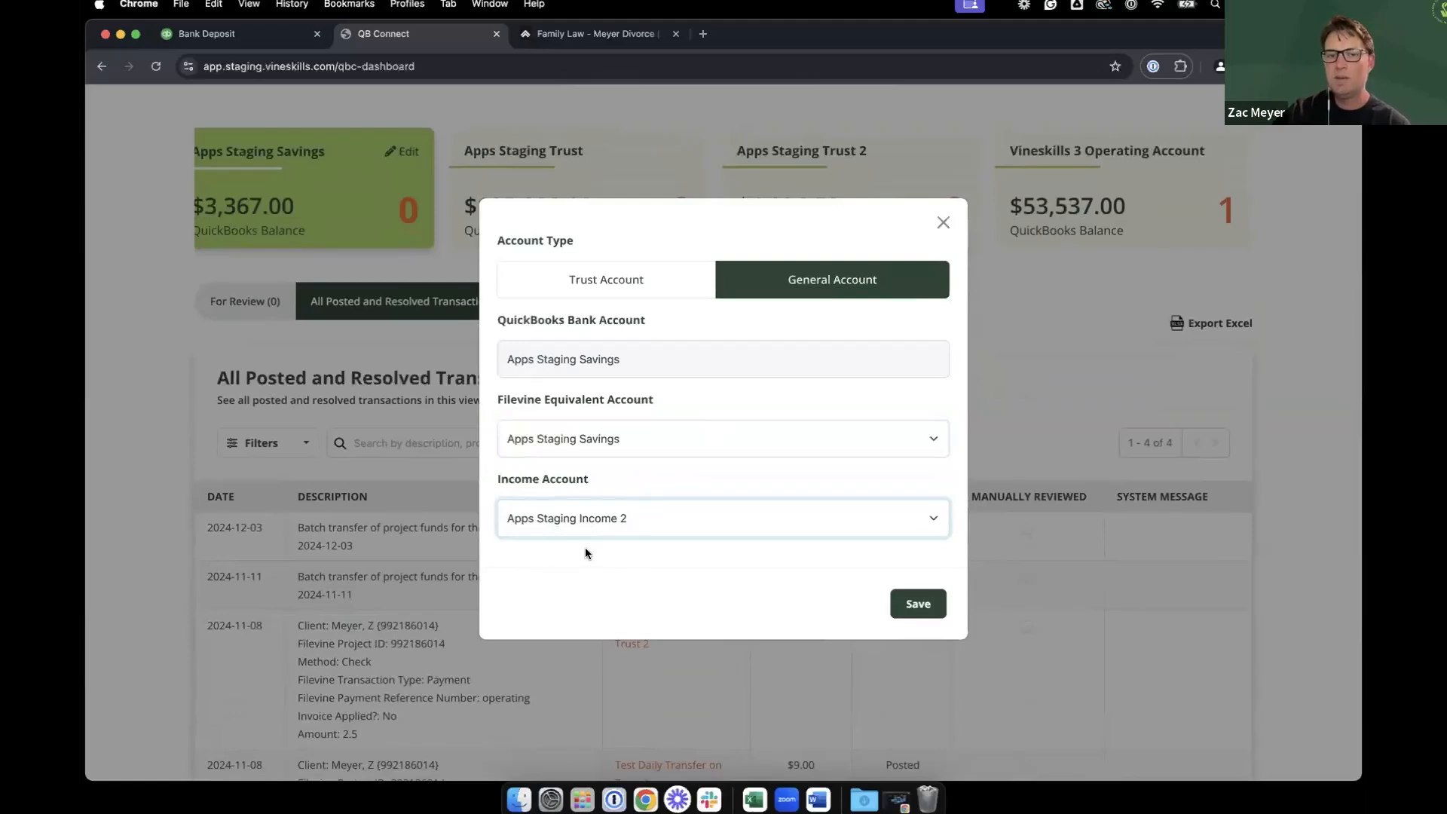
pyautogui.click(925, 604)
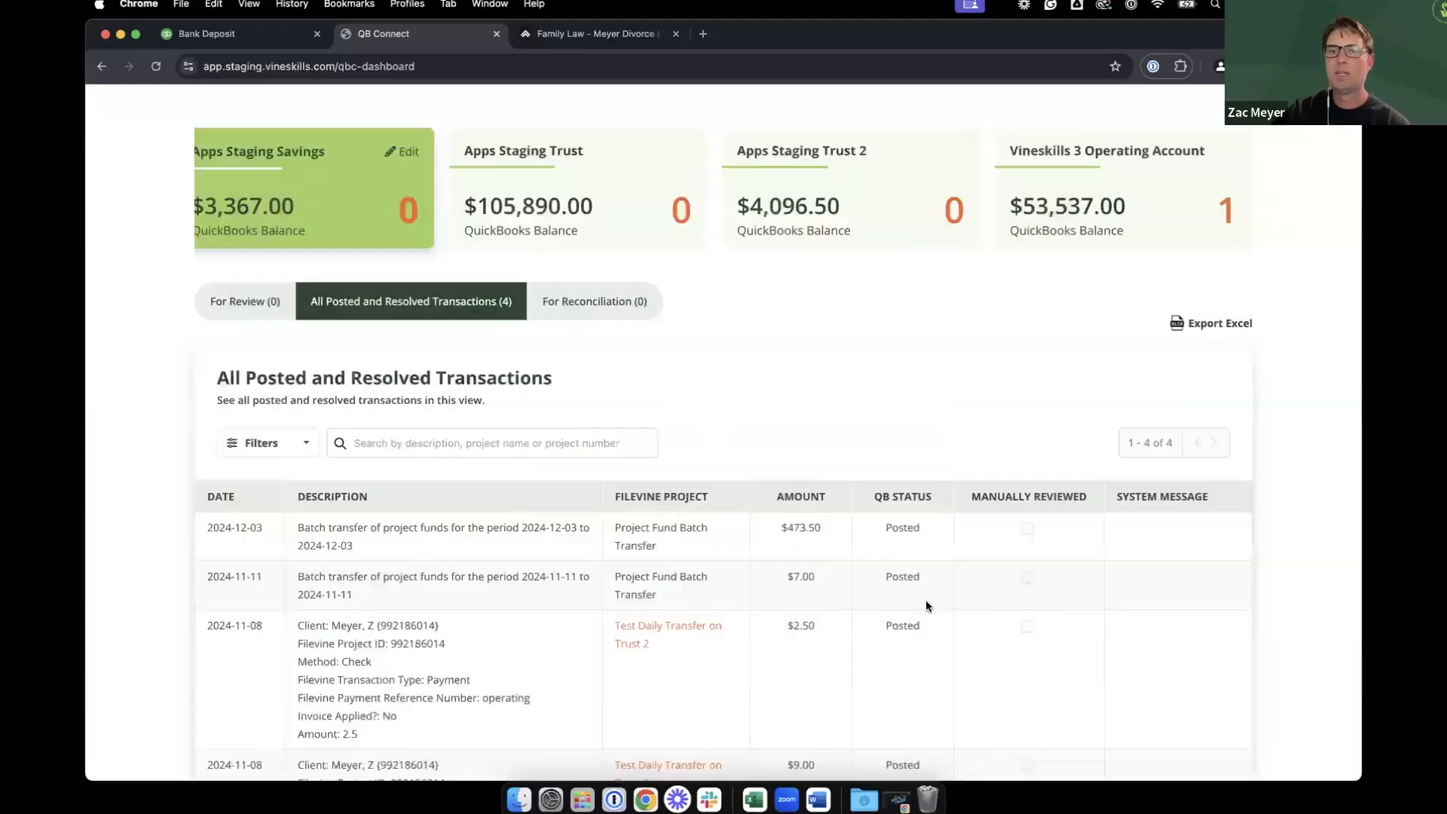
# Review the Apps Staging Trust account's settings, including the project funds liability account, keep the batch frequency at Weekly, and save
pyautogui.scroll(2, 811, 372)
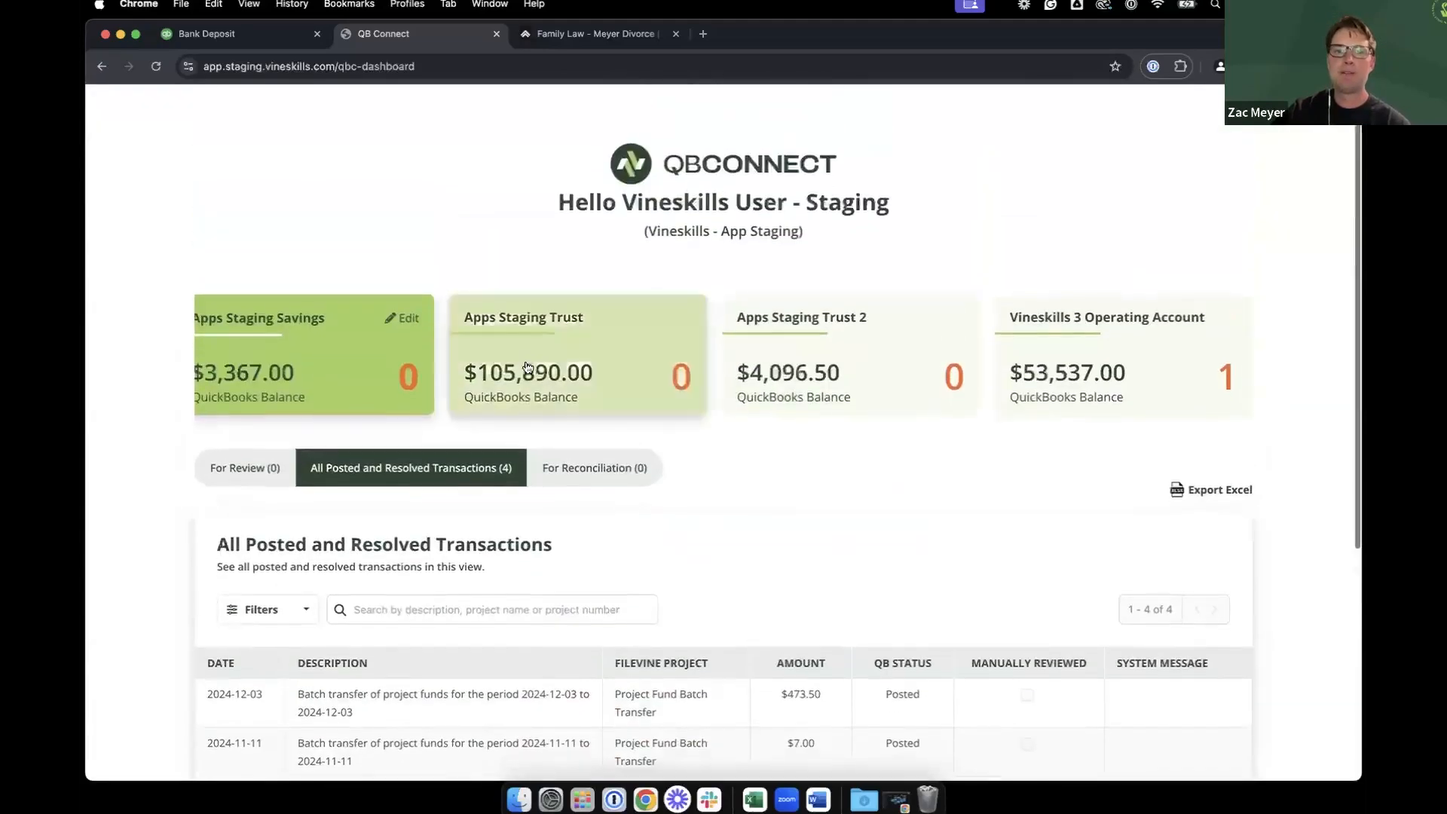
pyautogui.click(649, 329)
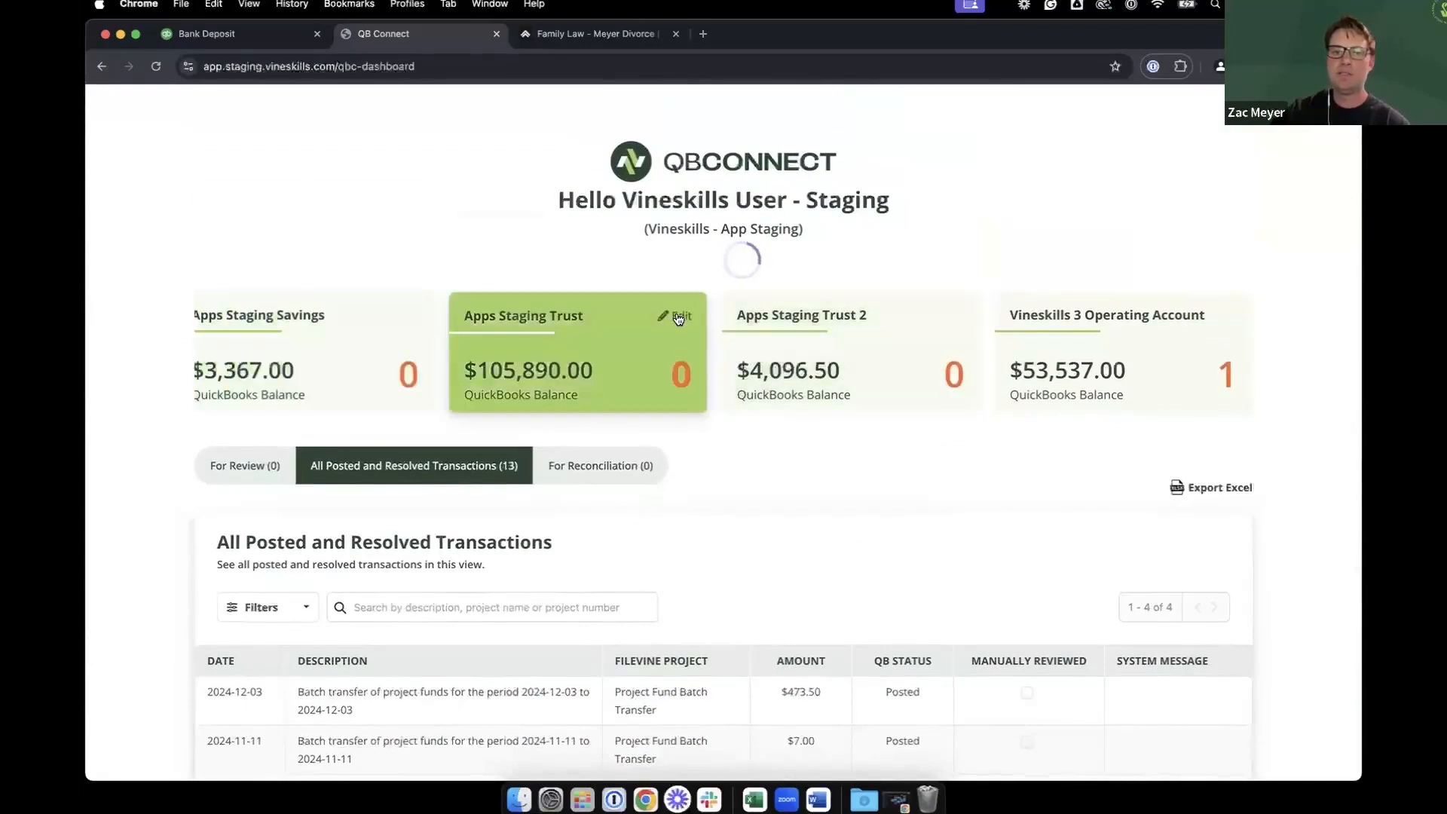
pyautogui.click(678, 317)
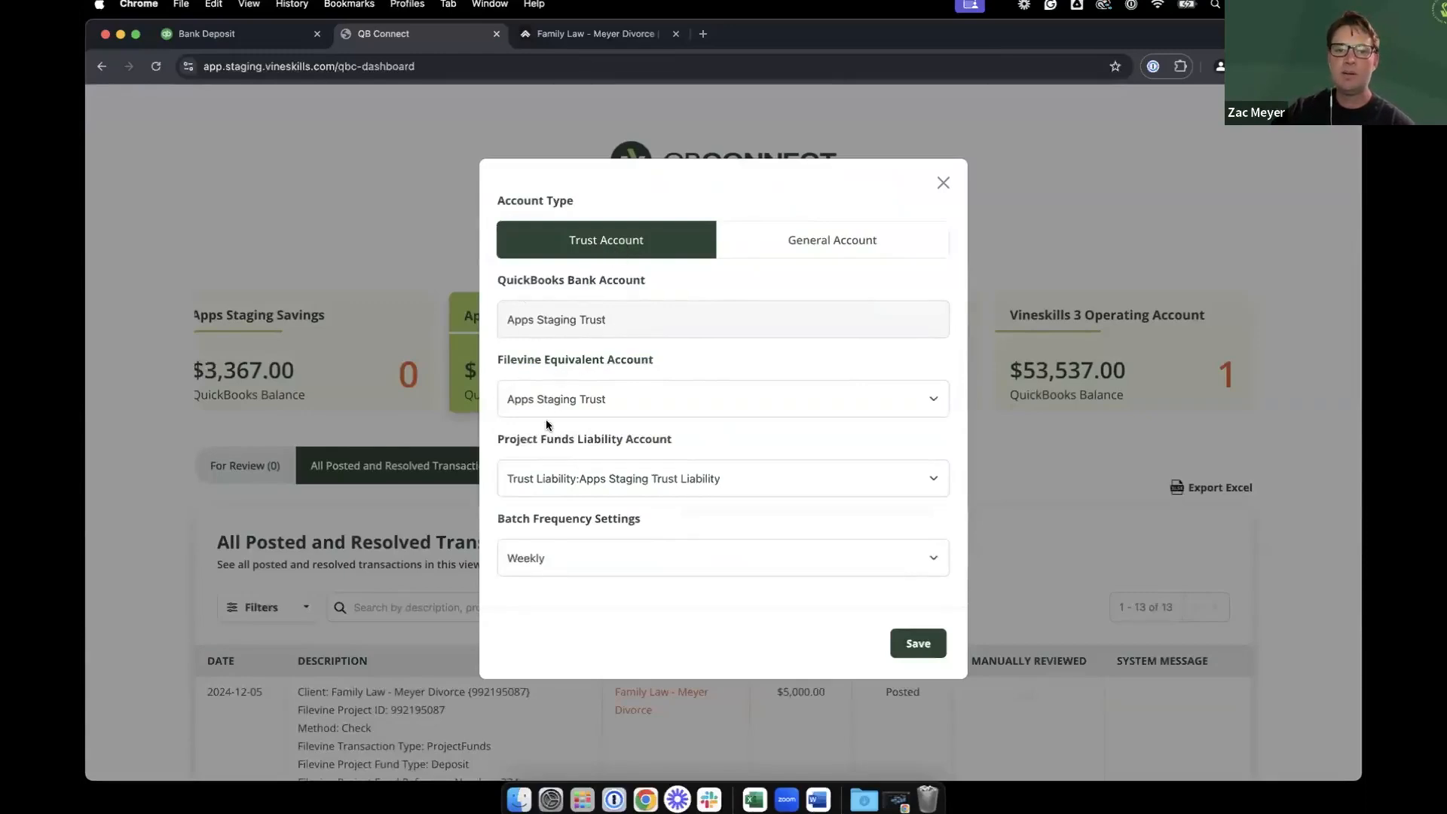
pyautogui.moveTo(500, 438); pyautogui.dragTo(681, 441)
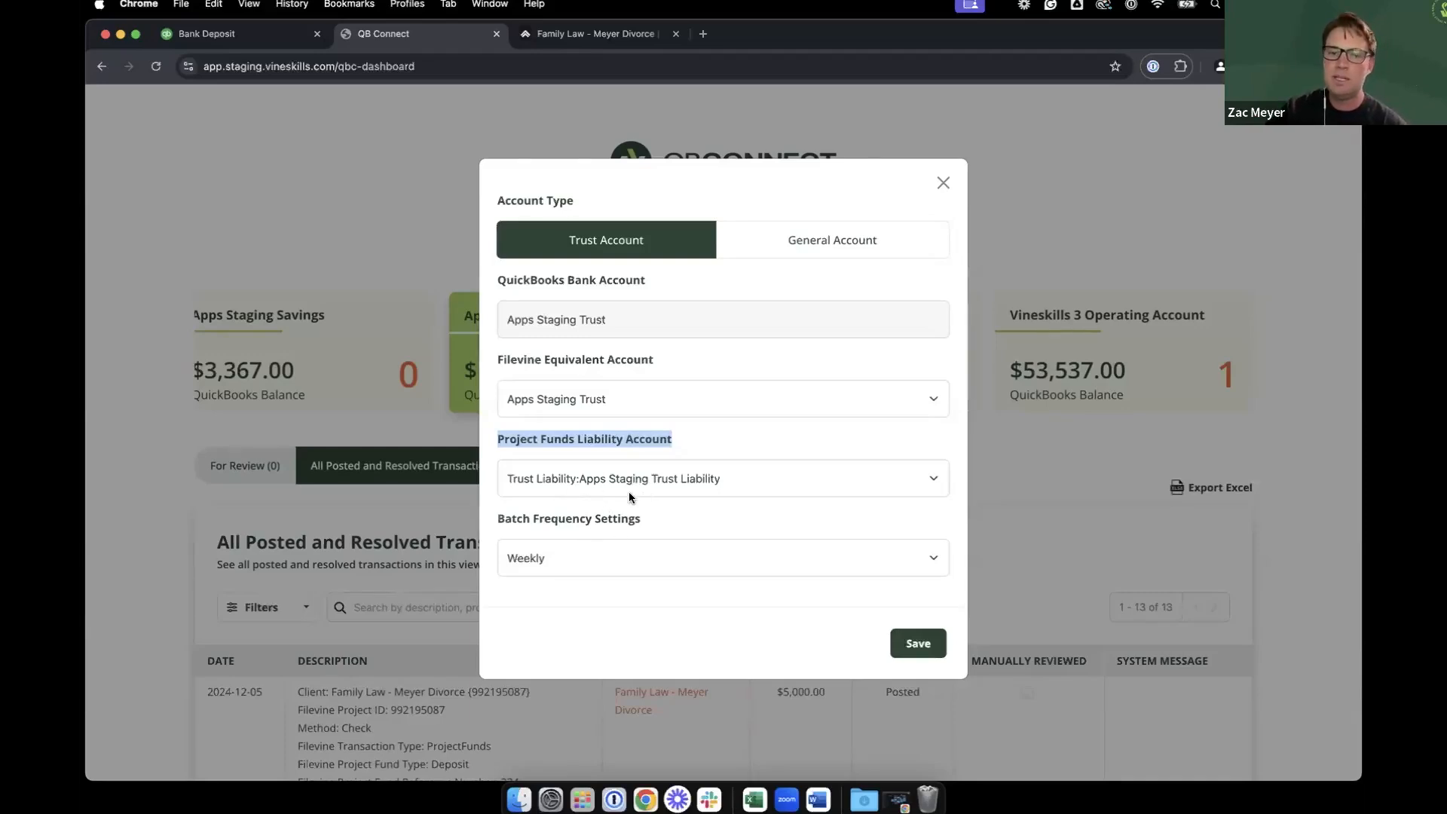
pyautogui.click(584, 520)
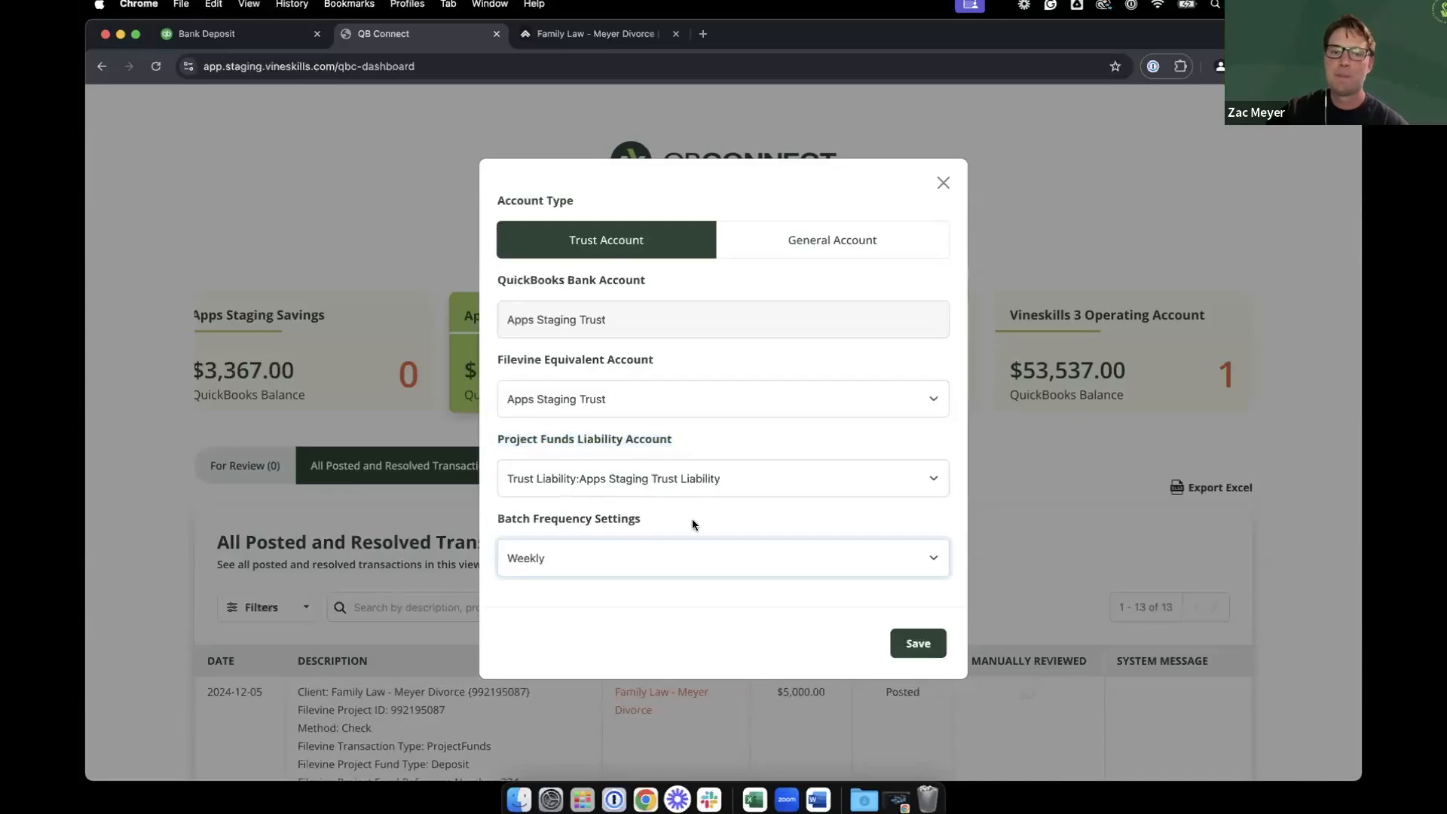
pyautogui.scroll(-2, 692, 518)
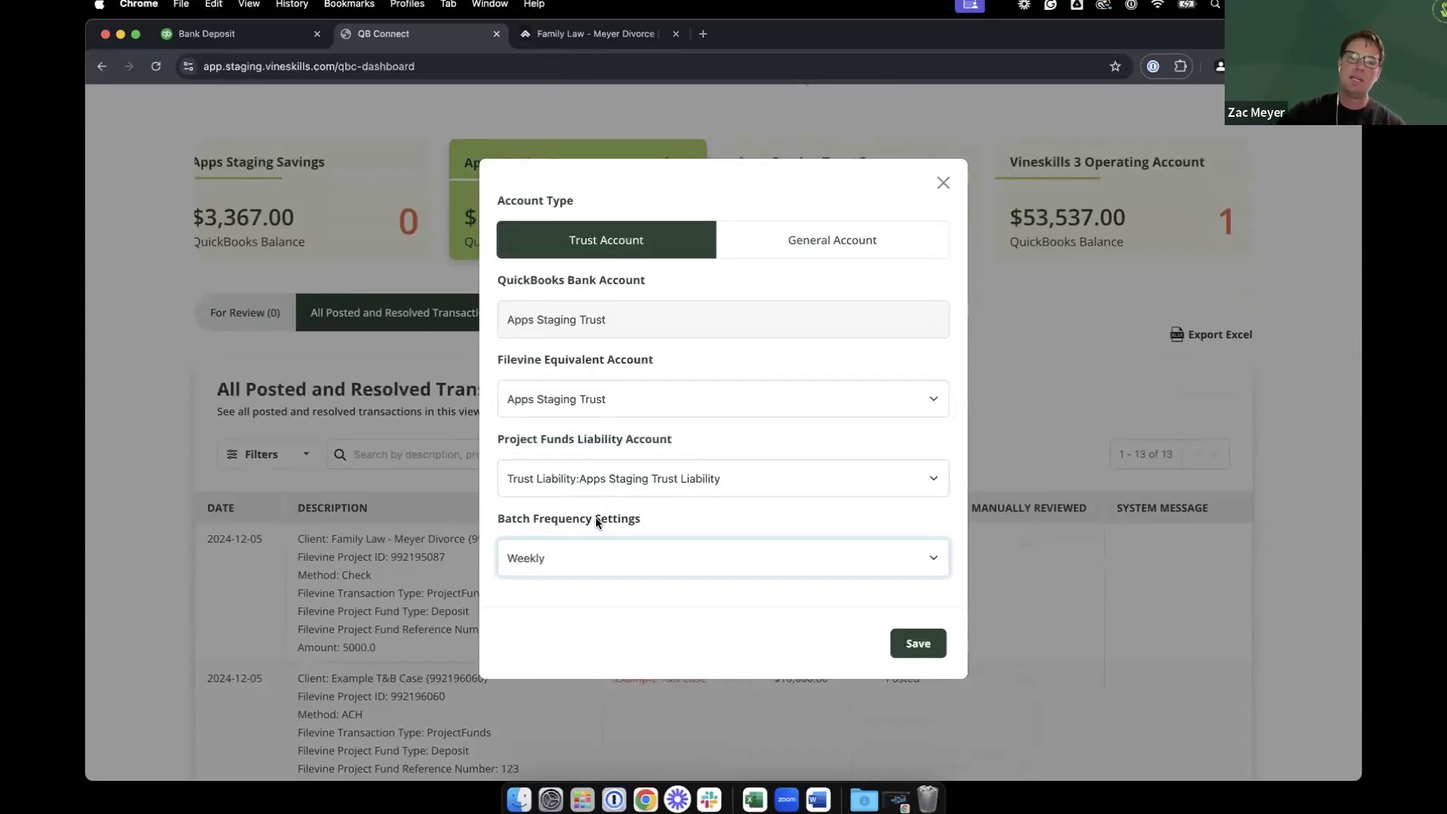
pyautogui.click(565, 555)
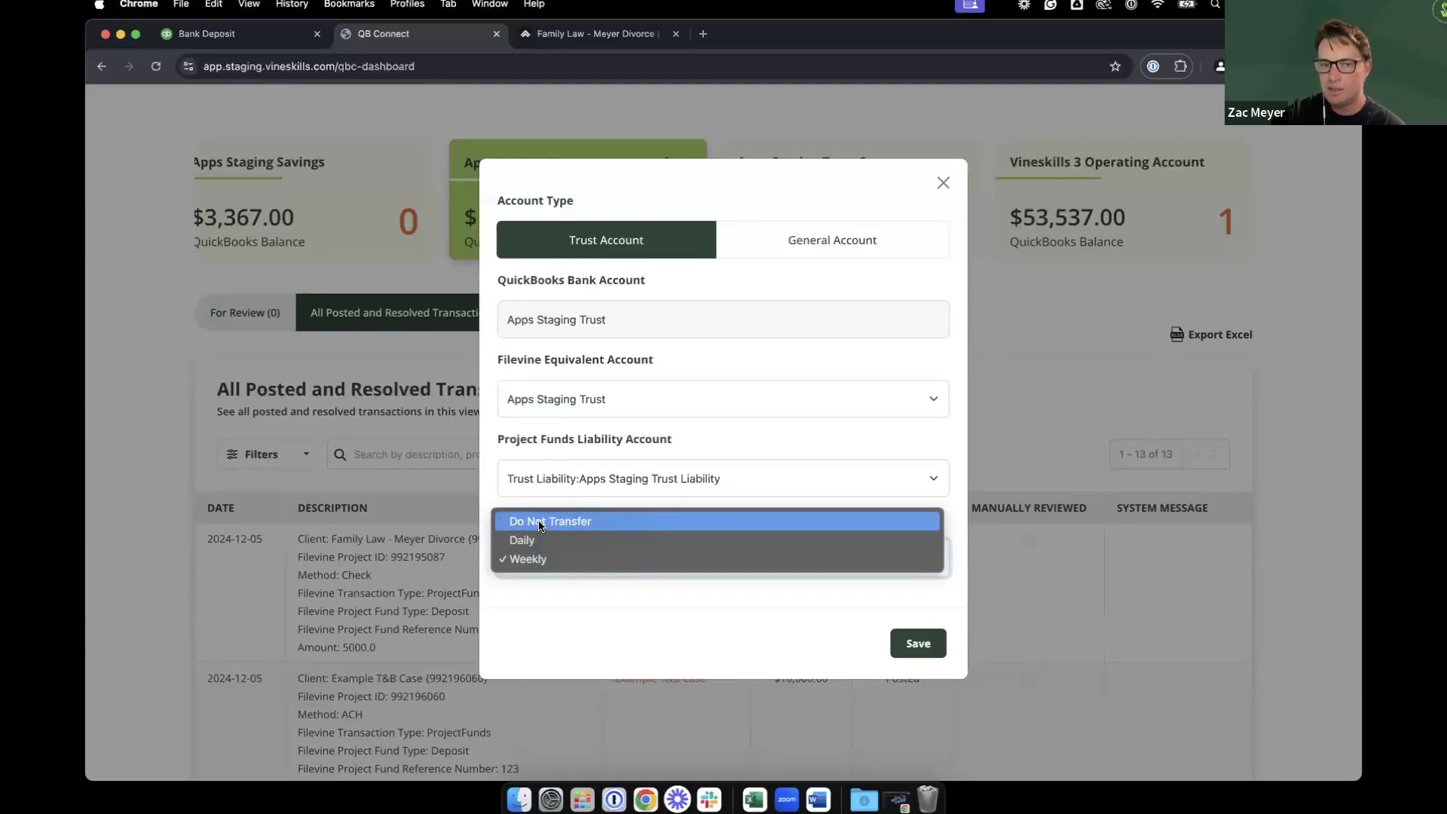
pyautogui.click(690, 603)
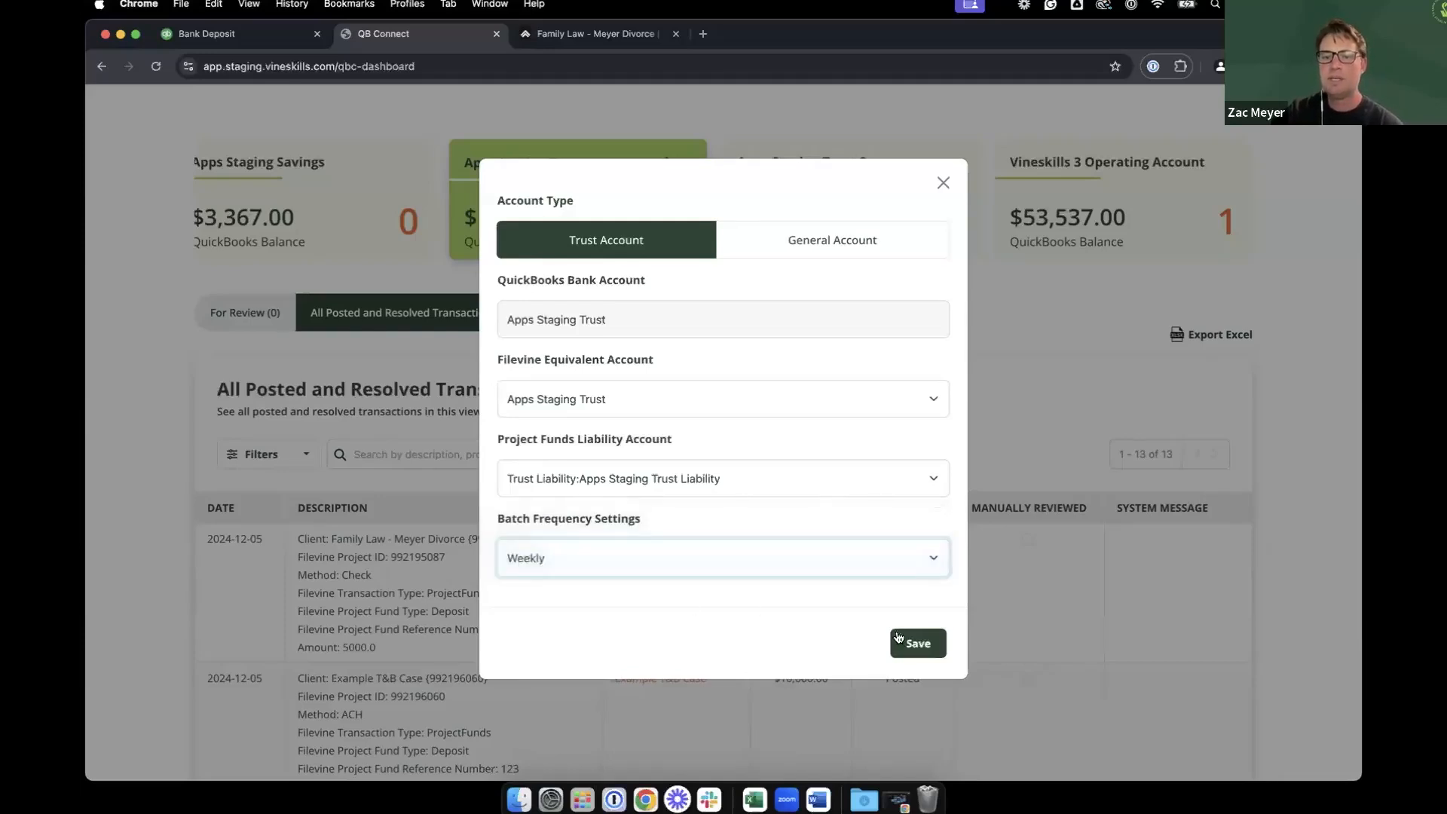
pyautogui.click(921, 644)
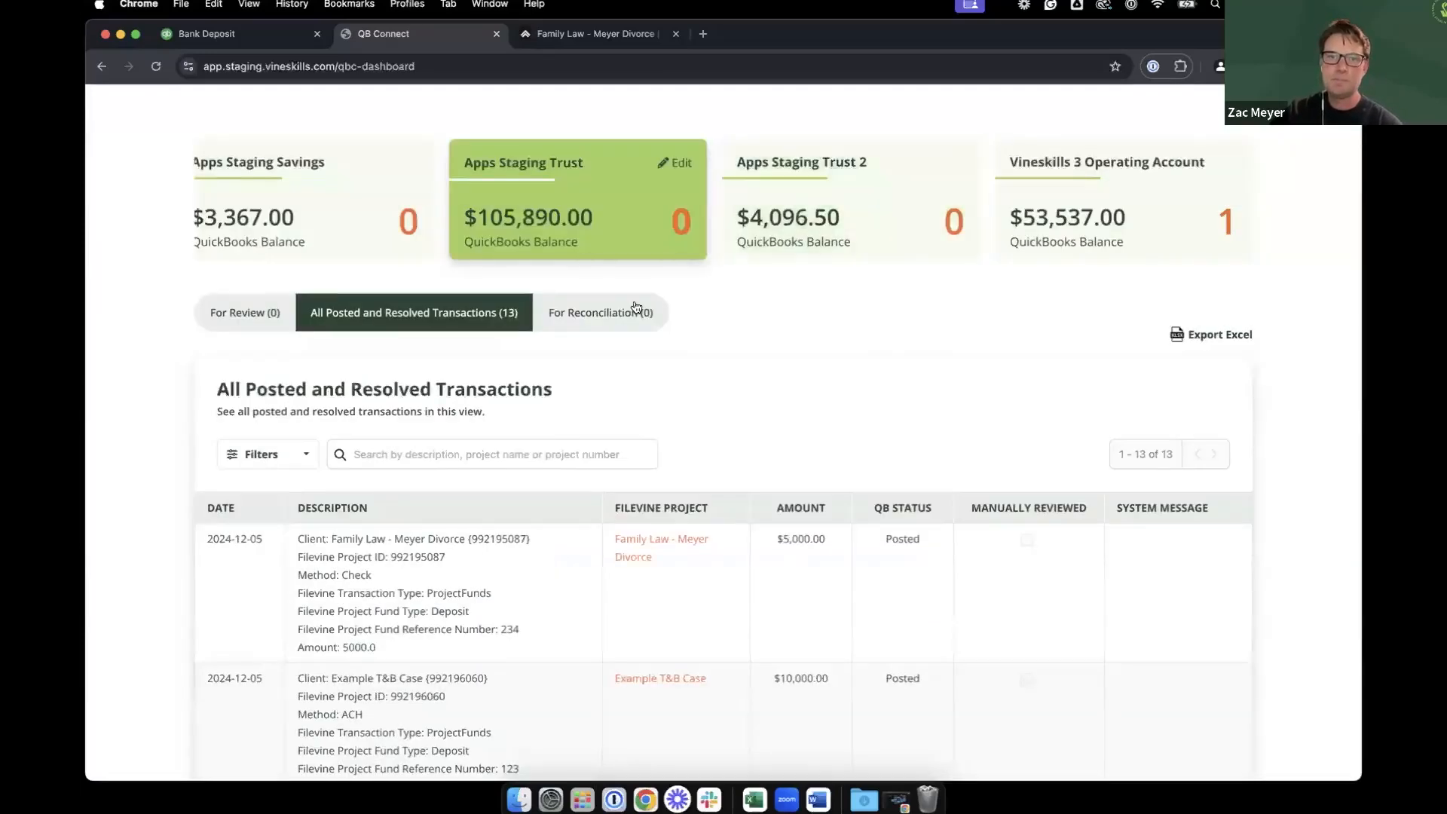
# Show the Apps Staging Trust 2 account's posted and resolved transactions, and check its batch frequency setting without changing it
pyautogui.click(872, 215)
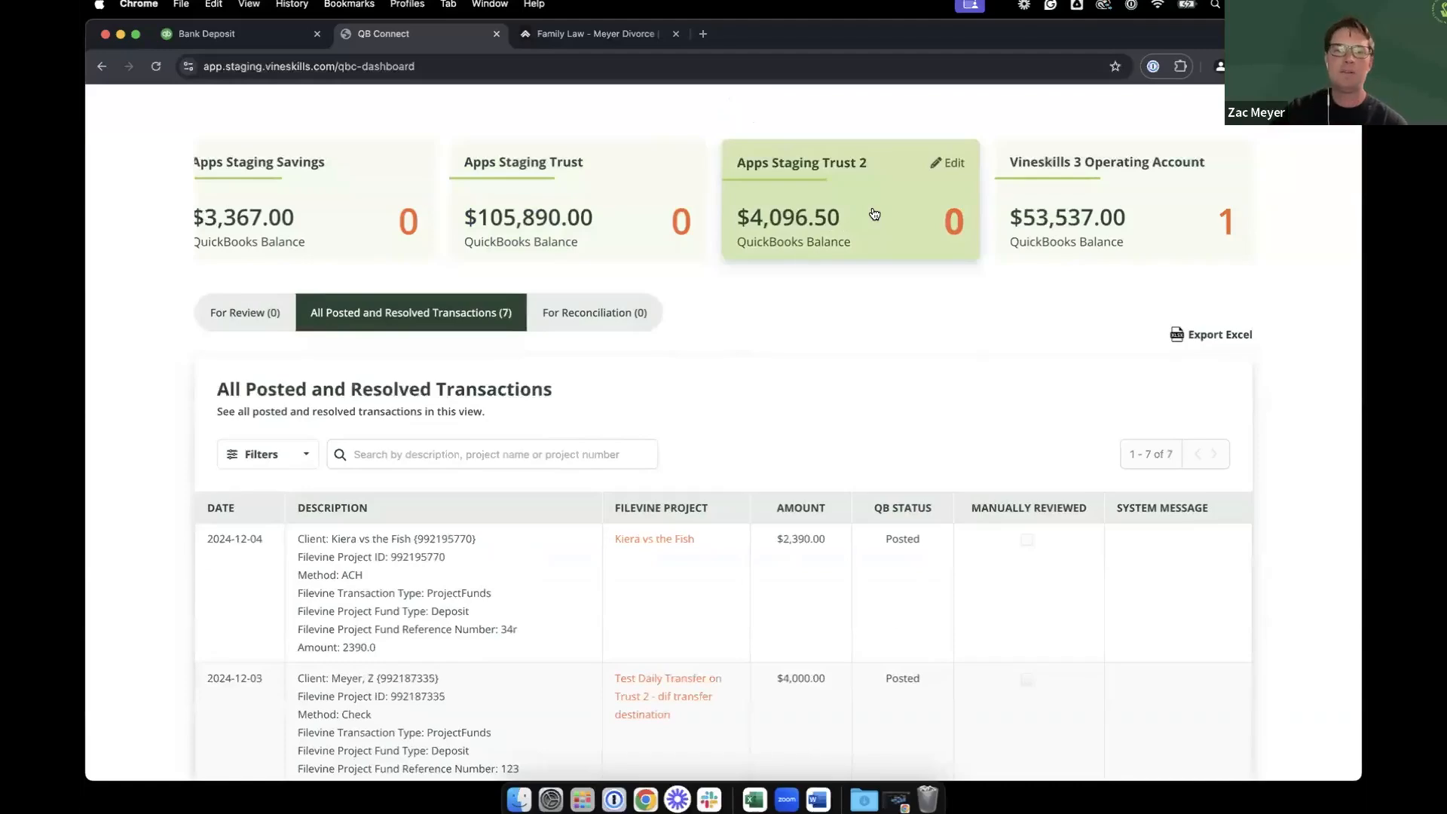
pyautogui.scroll(-3, 781, 419)
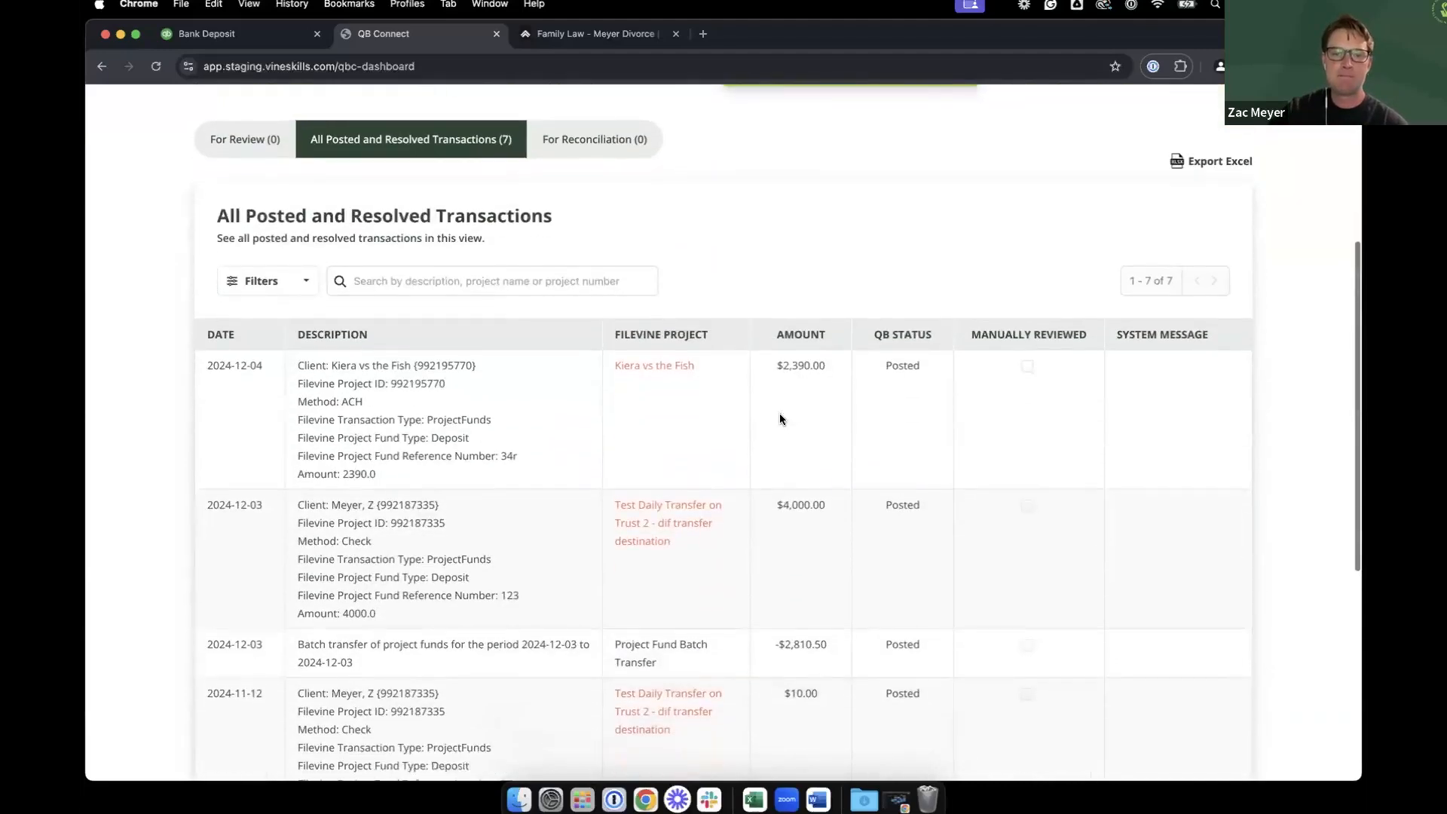
pyautogui.scroll(-3, 780, 419)
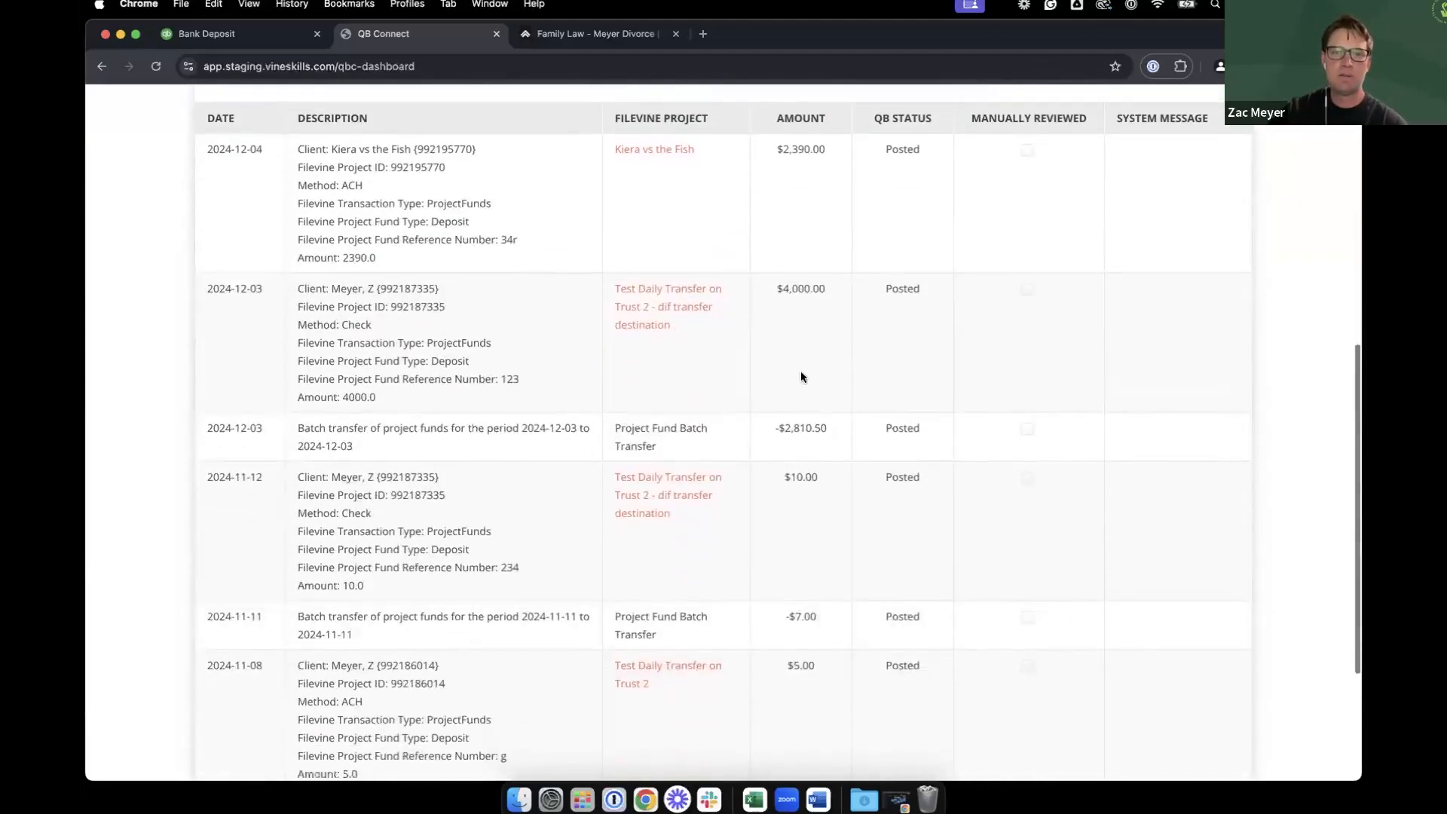
pyautogui.scroll(6, 802, 377)
pyautogui.click(954, 181)
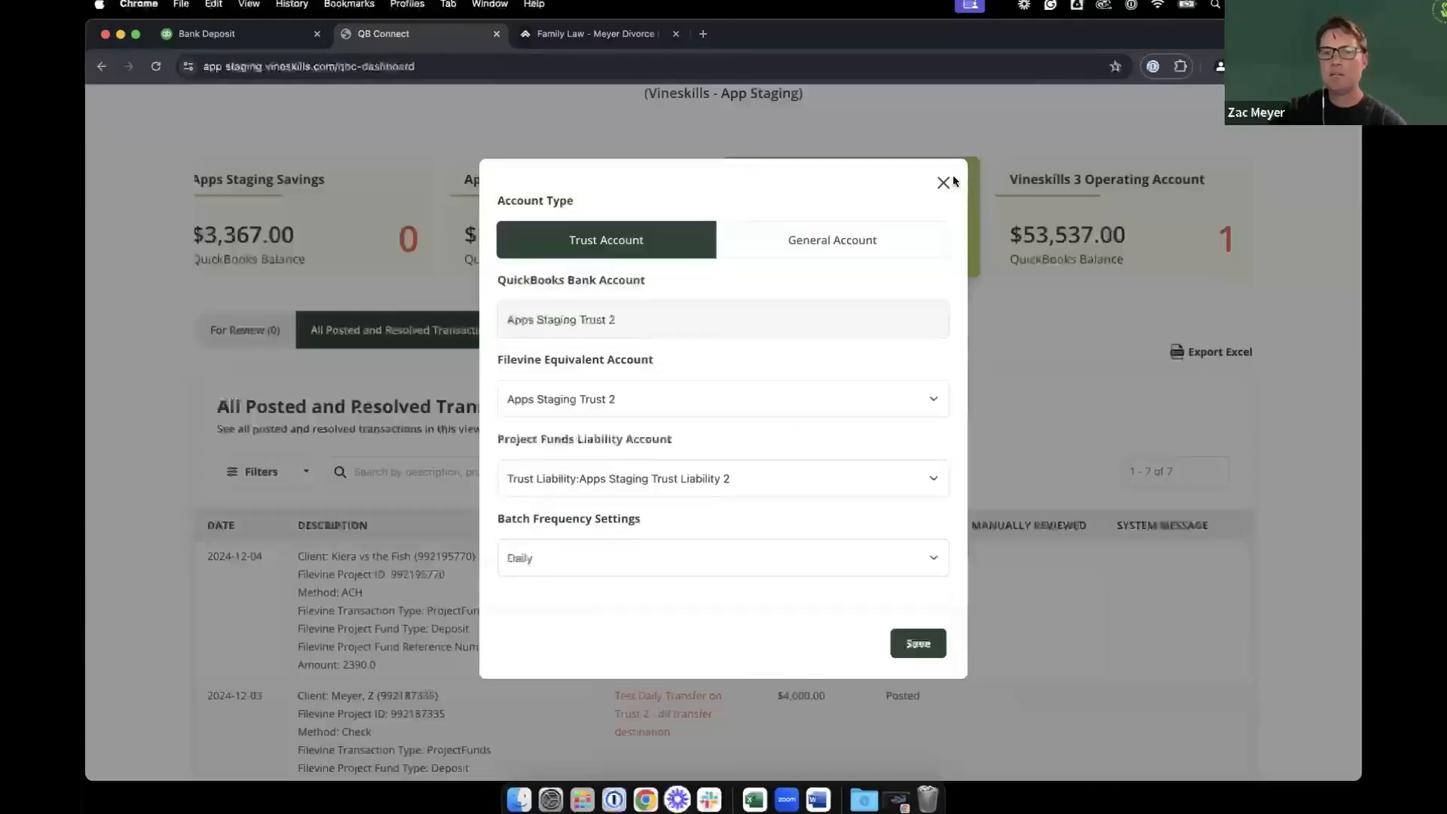
pyautogui.moveTo(498, 520); pyautogui.dragTo(602, 517)
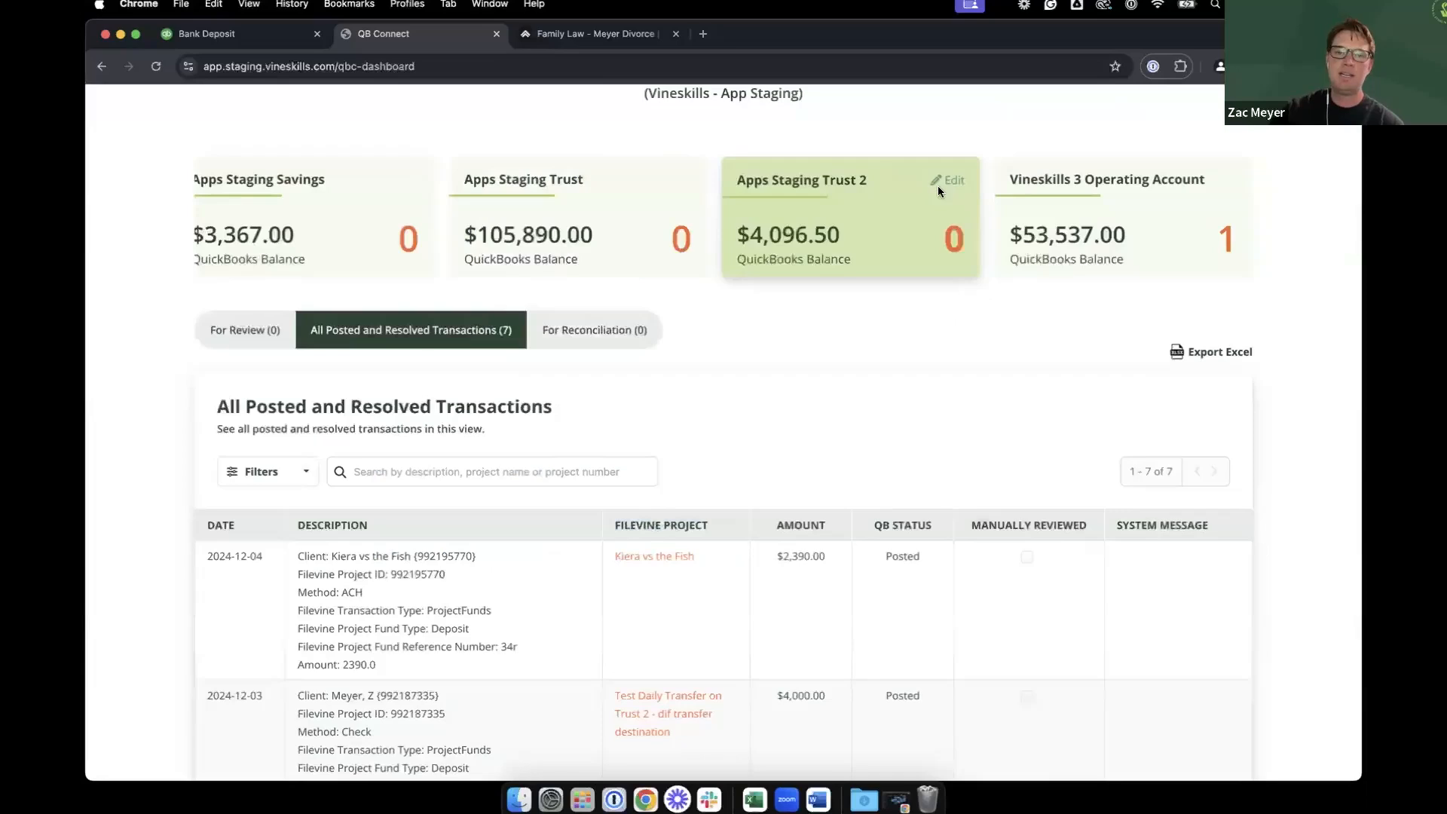
pyautogui.click(939, 184)
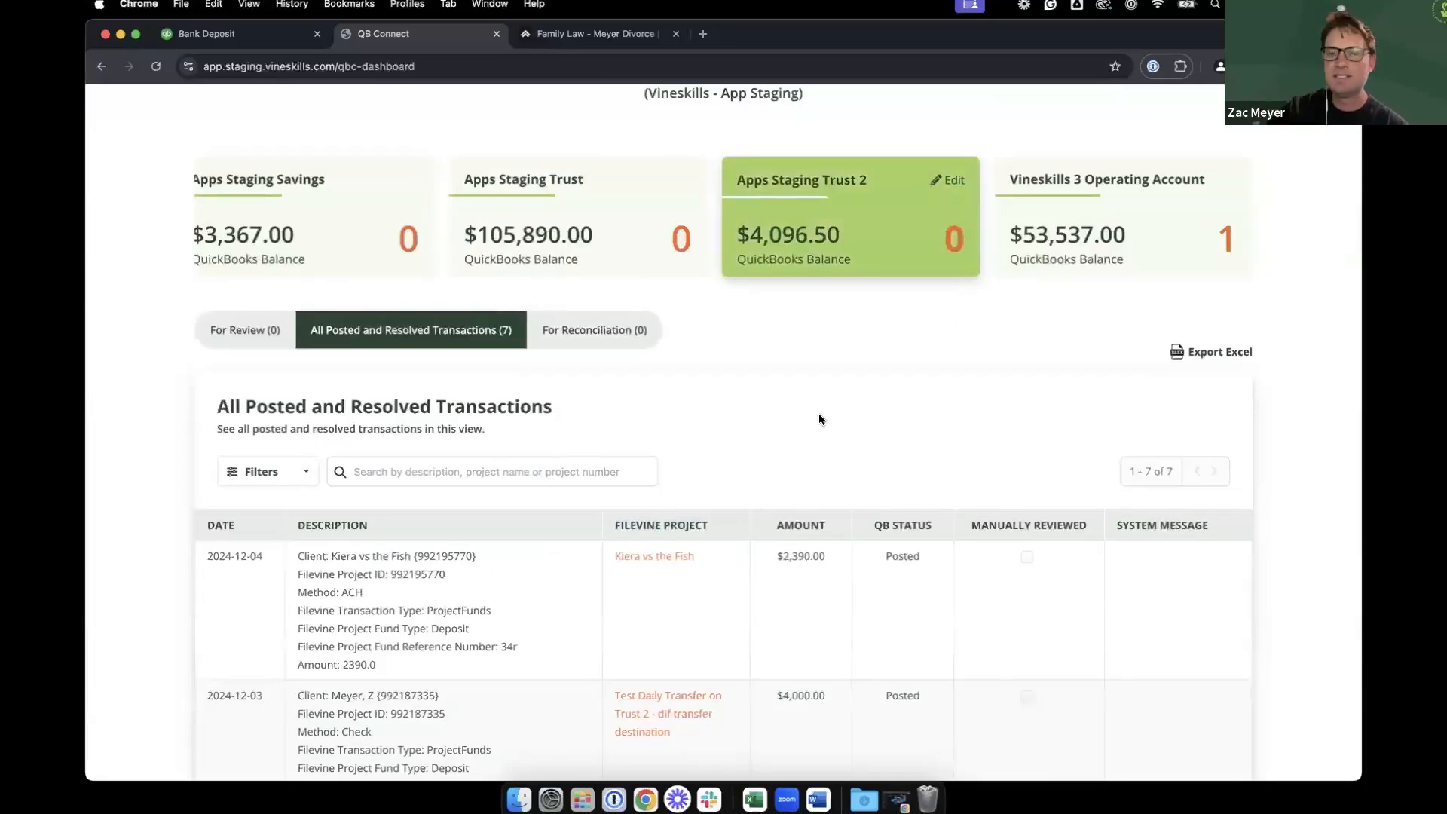
# Examine the date, description, amount and status of the 2024-12-03 project funds batch transfer in the Apps Staging Trust 2 transactions
pyautogui.scroll(-4, 807, 475)
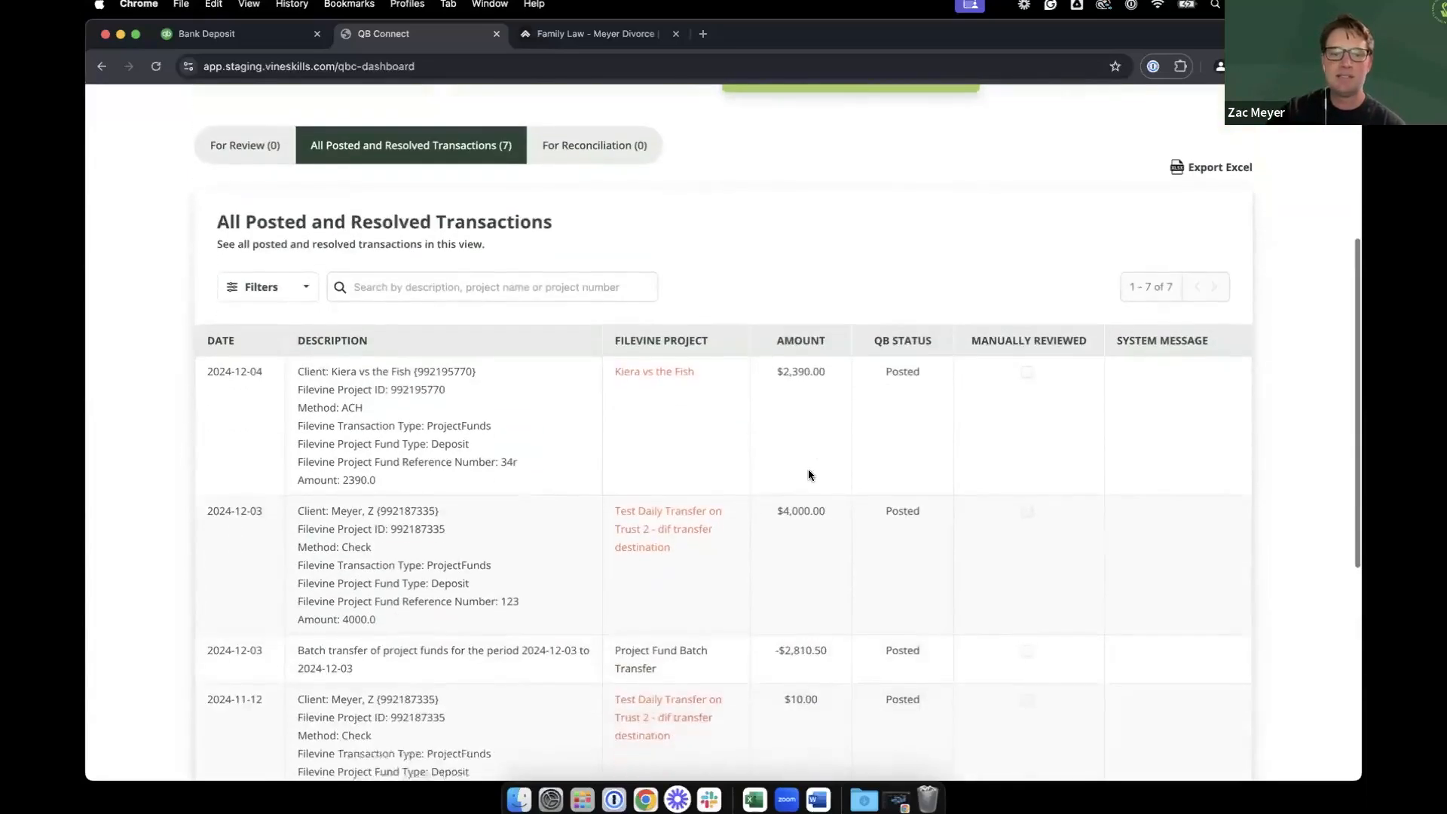
pyautogui.moveTo(219, 573); pyautogui.dragTo(426, 574)
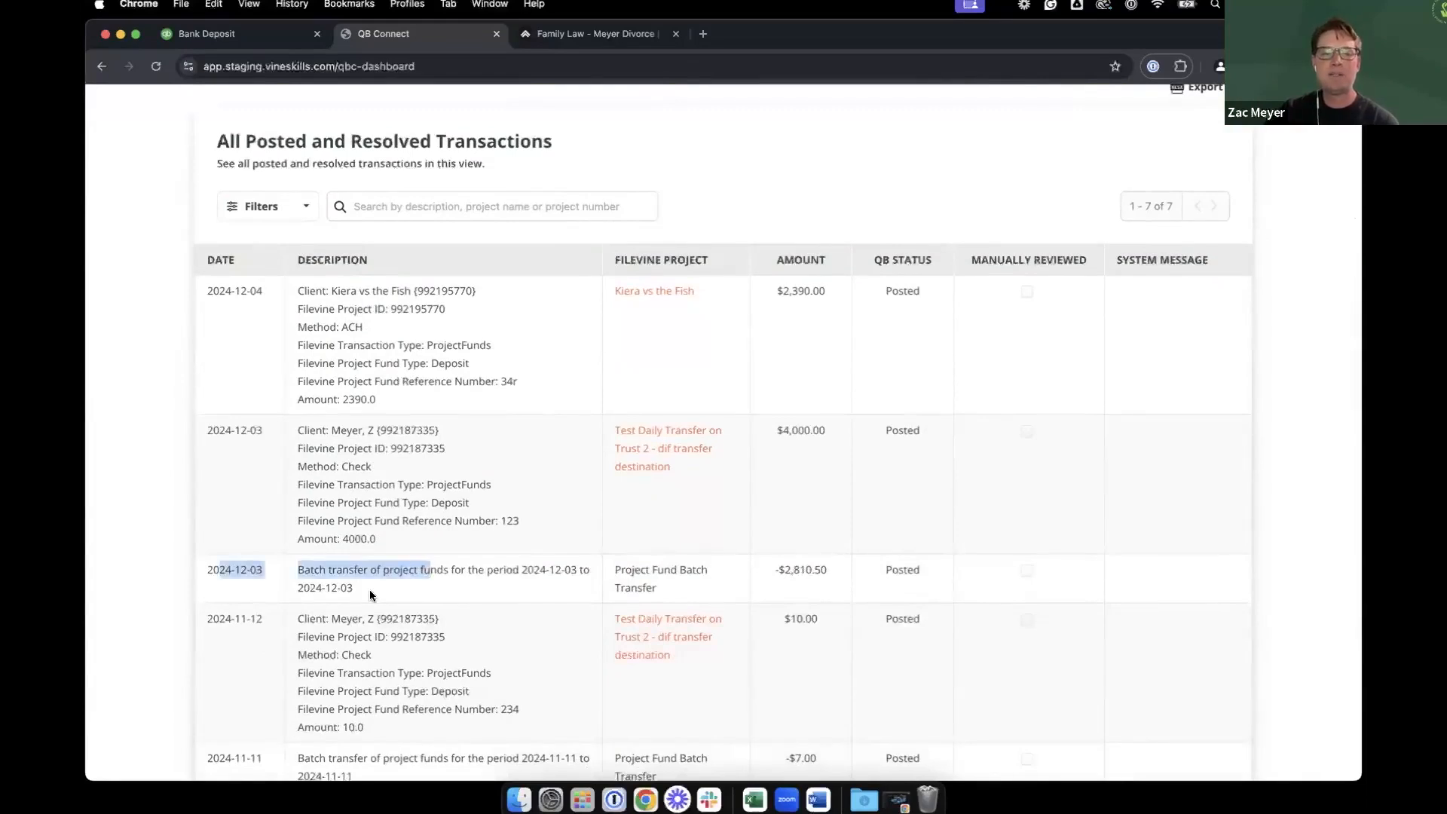
pyautogui.click(324, 589)
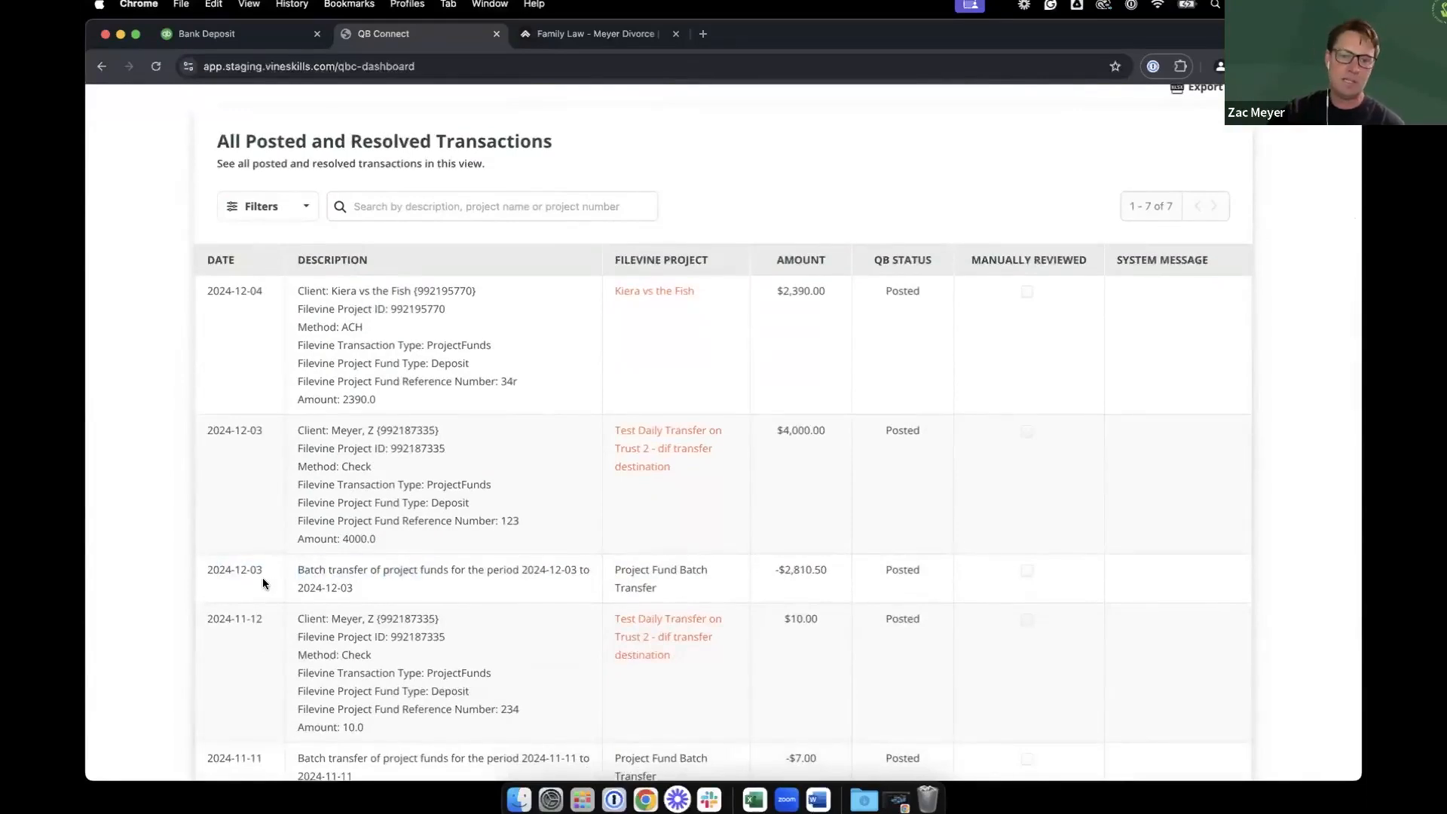
pyautogui.moveTo(772, 571); pyautogui.dragTo(832, 571)
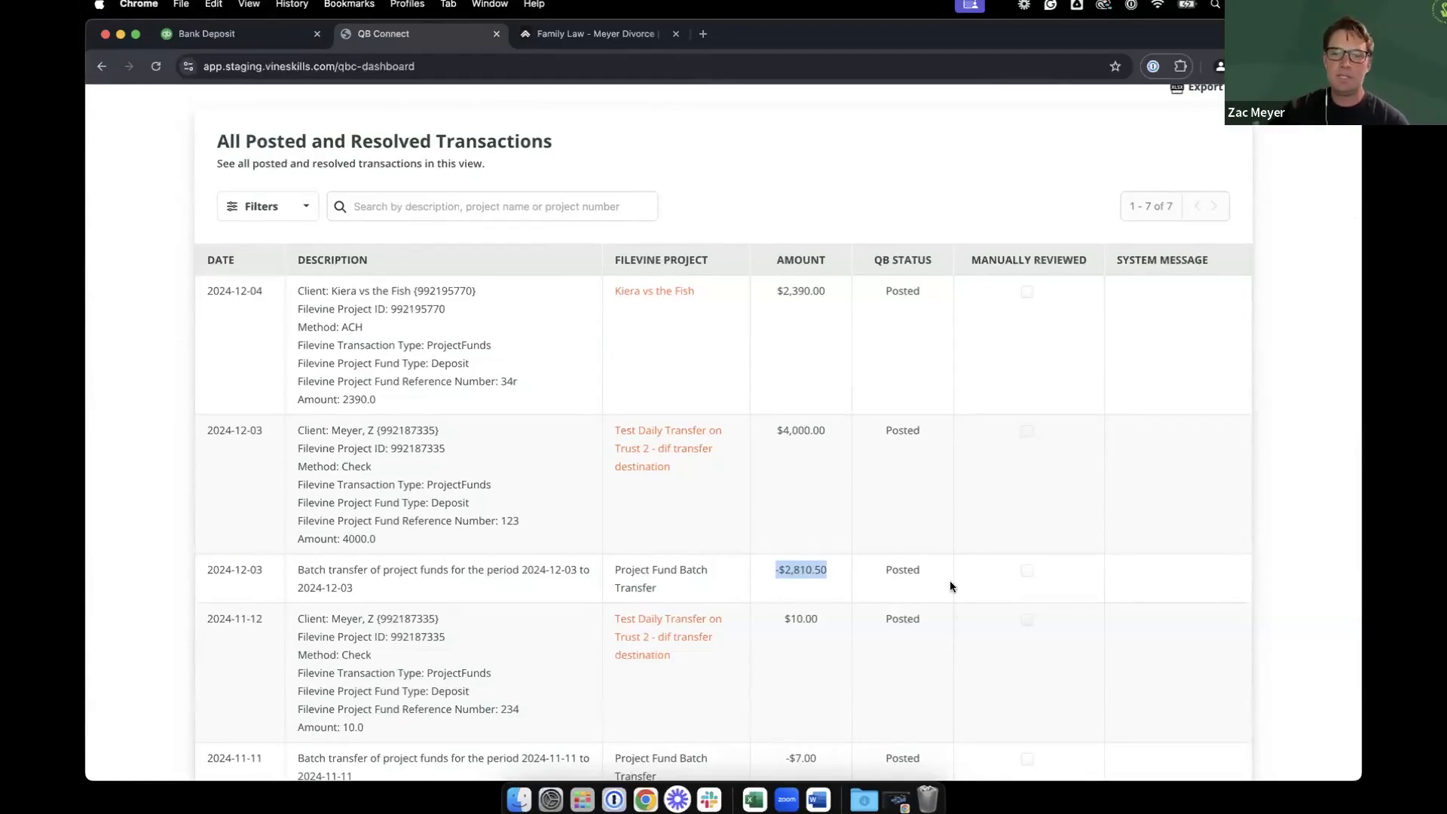
pyautogui.click(914, 570)
pyautogui.moveTo(543, 571); pyautogui.dragTo(922, 572)
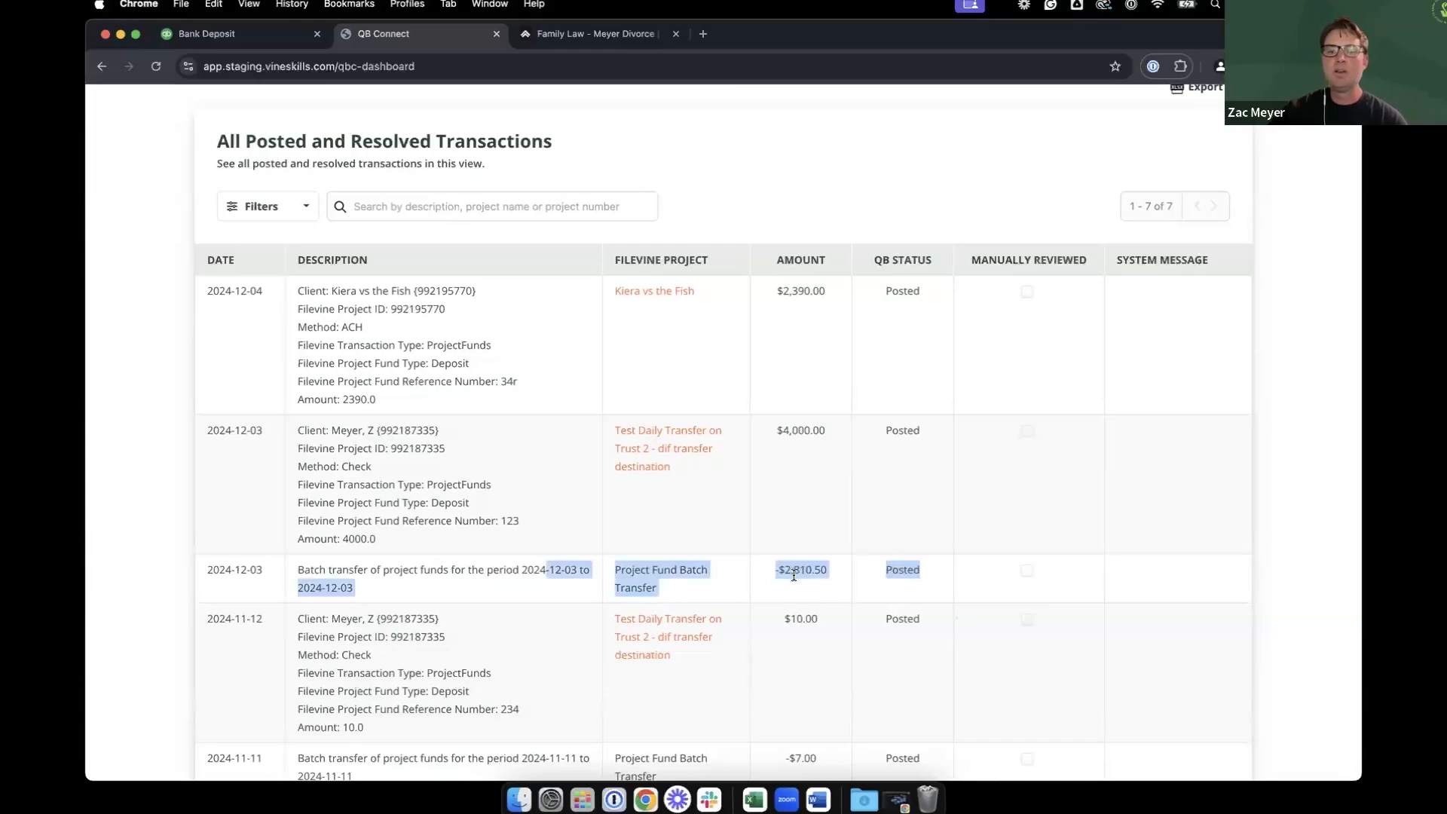
pyautogui.click(792, 571)
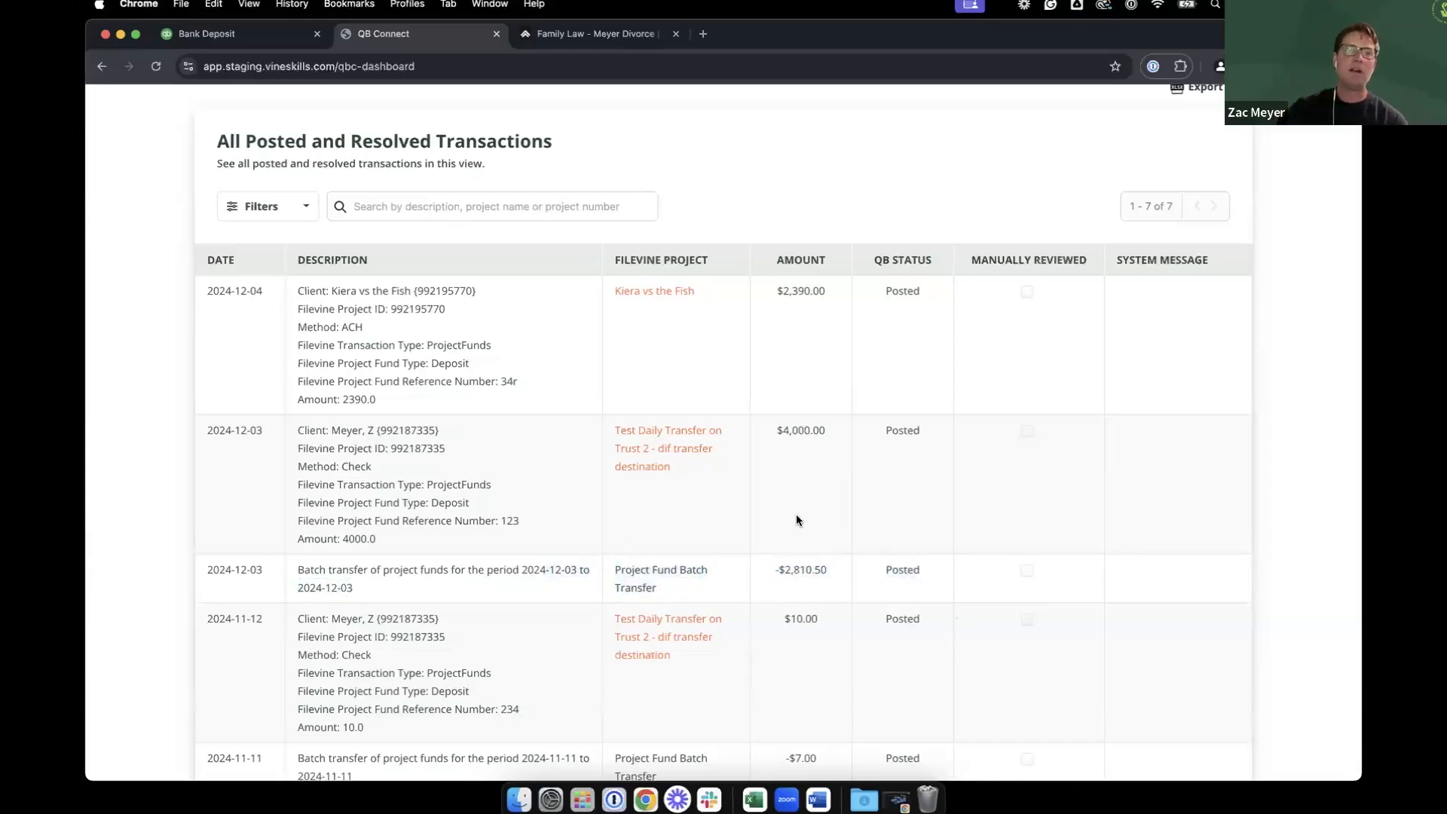
# Switch to QuickBooks, close the bank deposit, and show the bank register for Apps Staging Trust 2
pyautogui.click(236, 40)
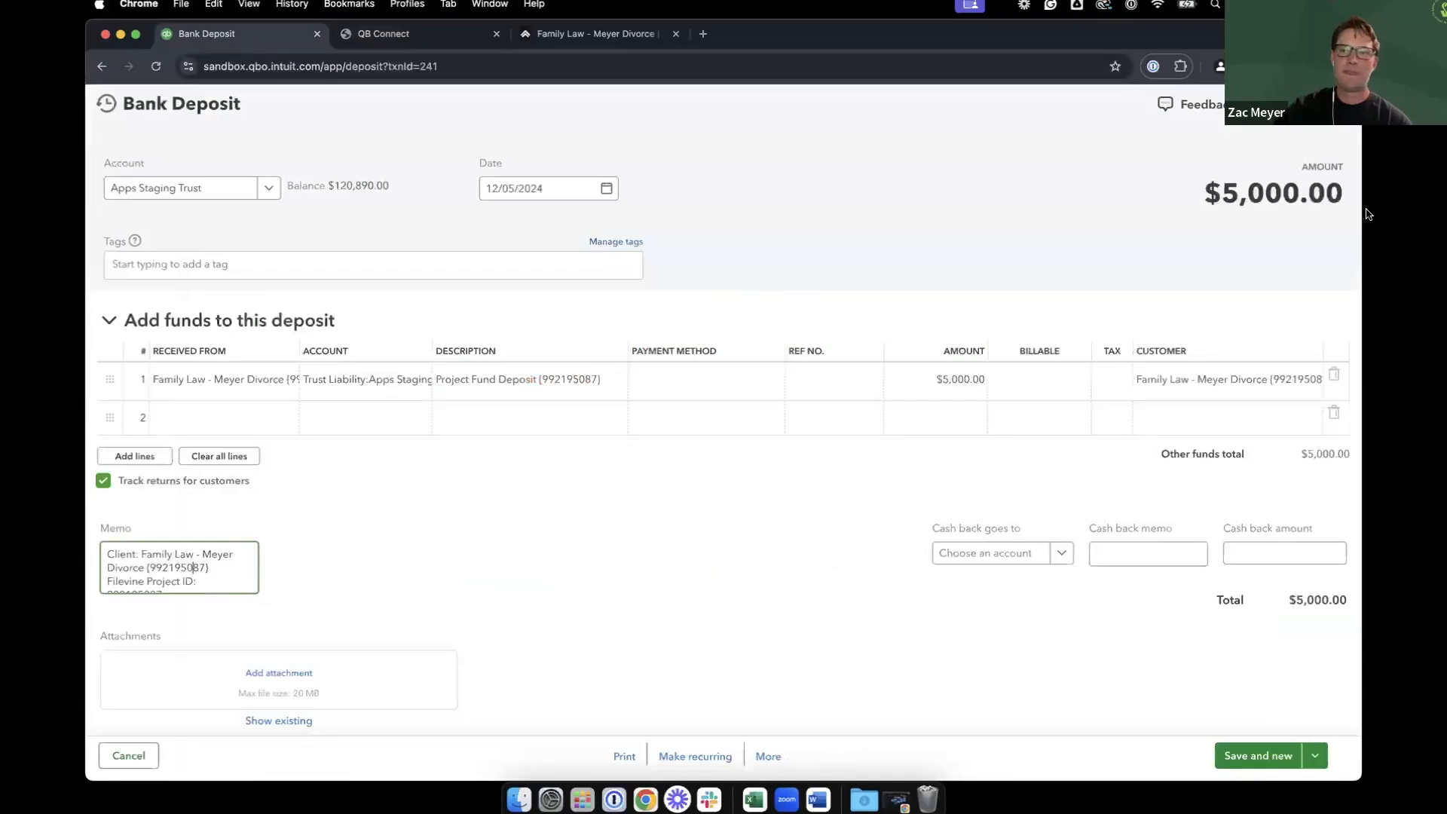
pyautogui.click(1340, 104)
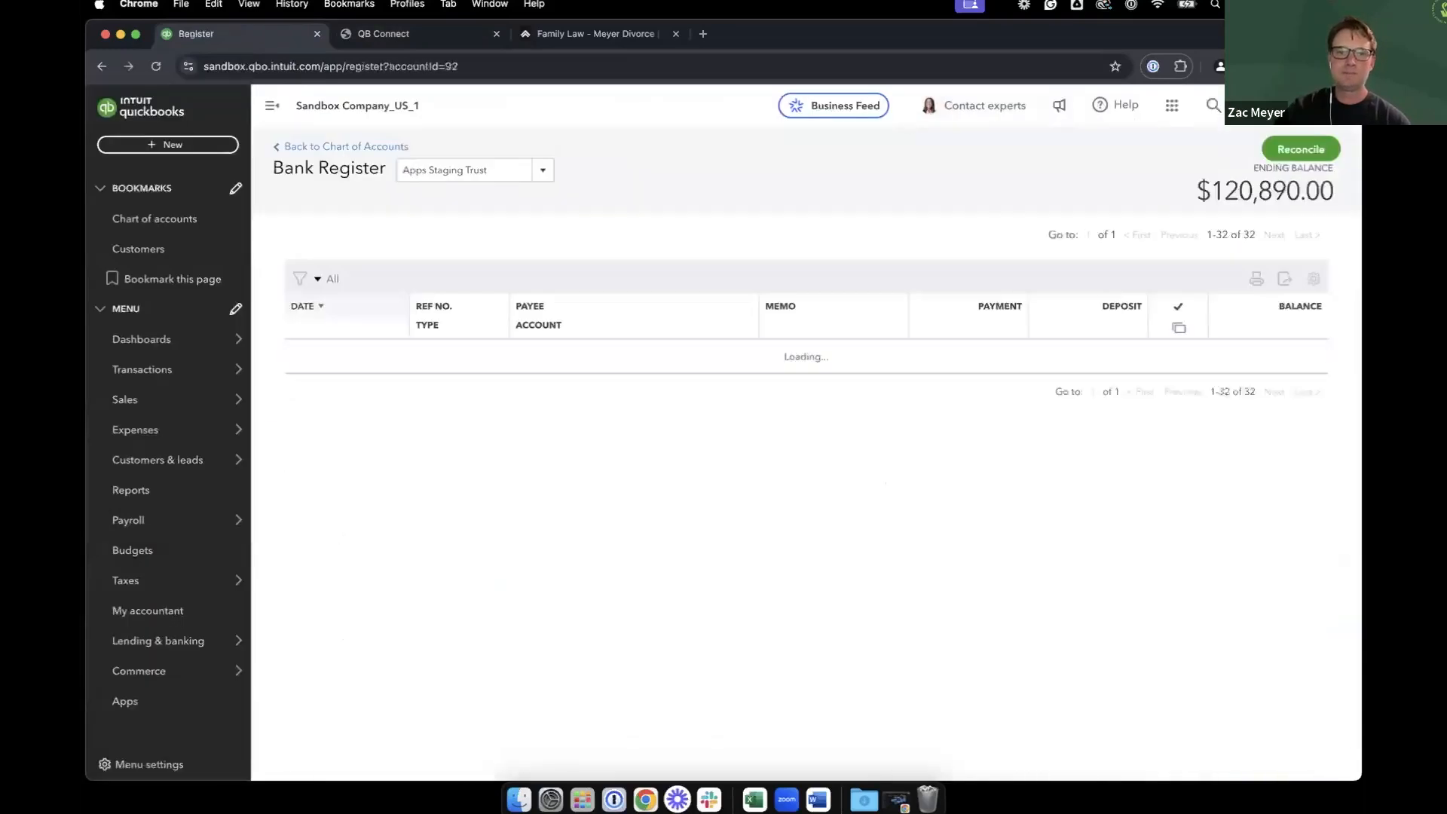
pyautogui.click(541, 170)
pyautogui.click(526, 223)
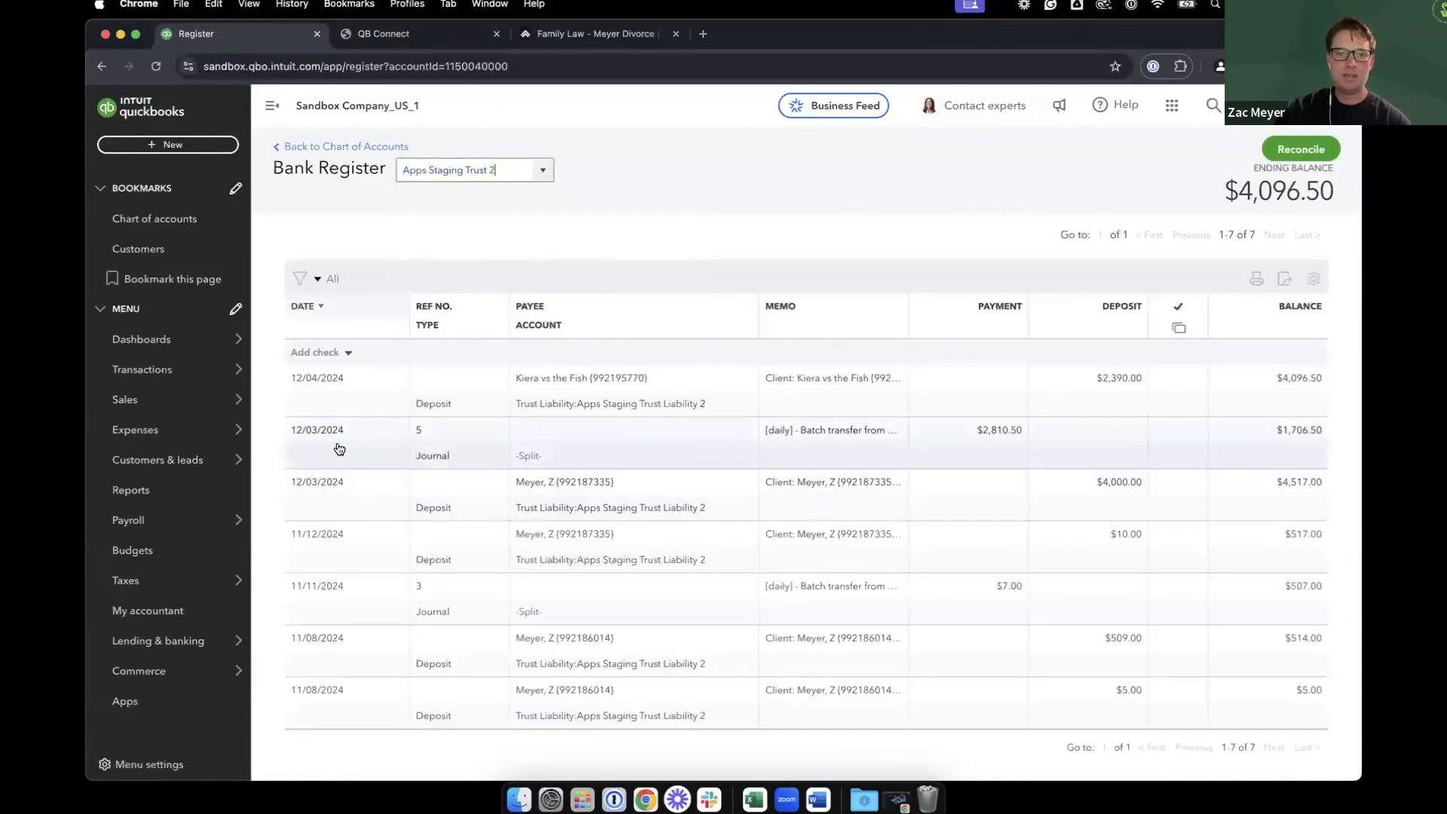
# Open the 12/03/2024 batch transfer journal entry from the register and review its debit and credit lines and attachments
pyautogui.click(976, 438)
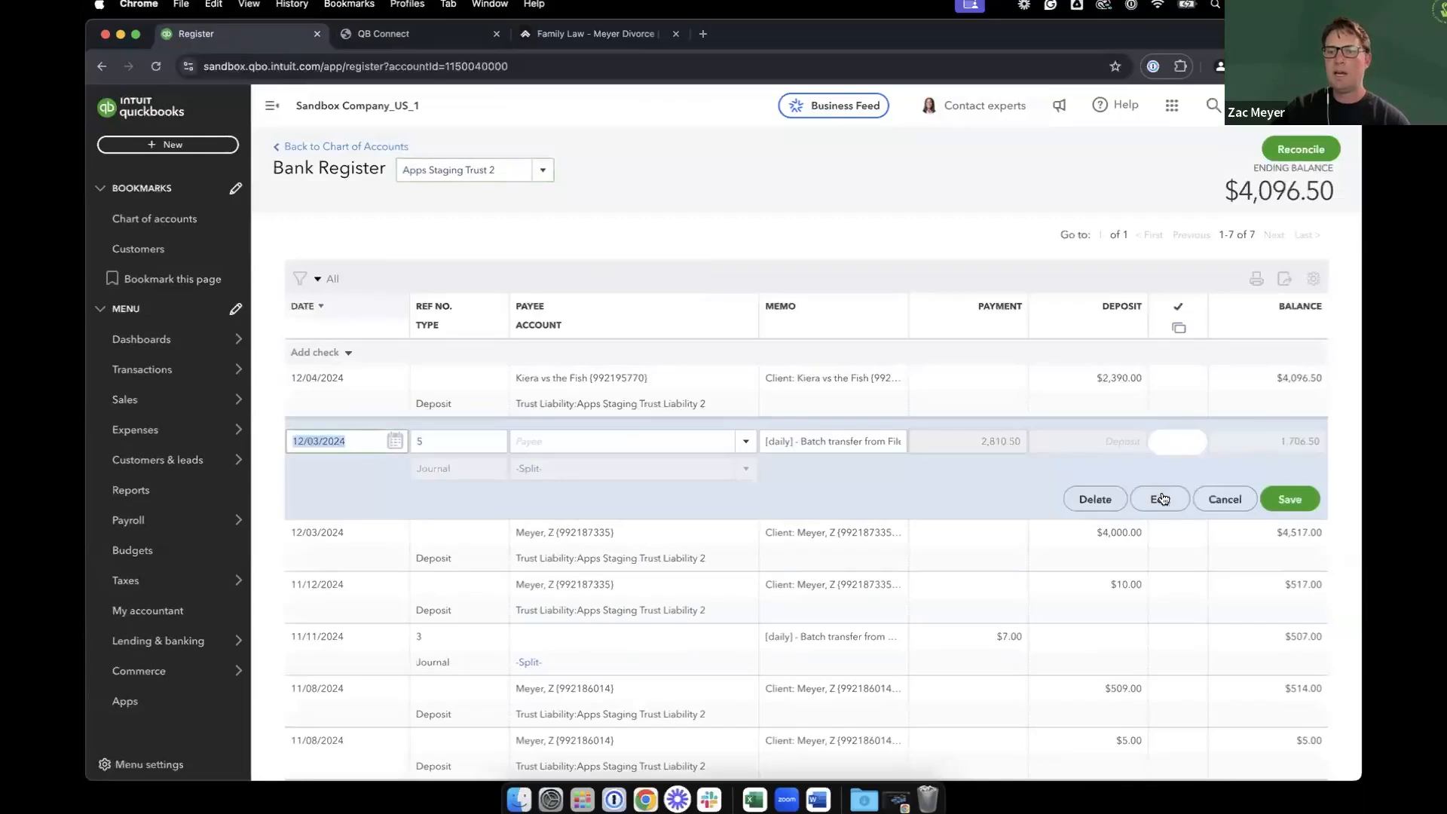
pyautogui.click(1161, 494)
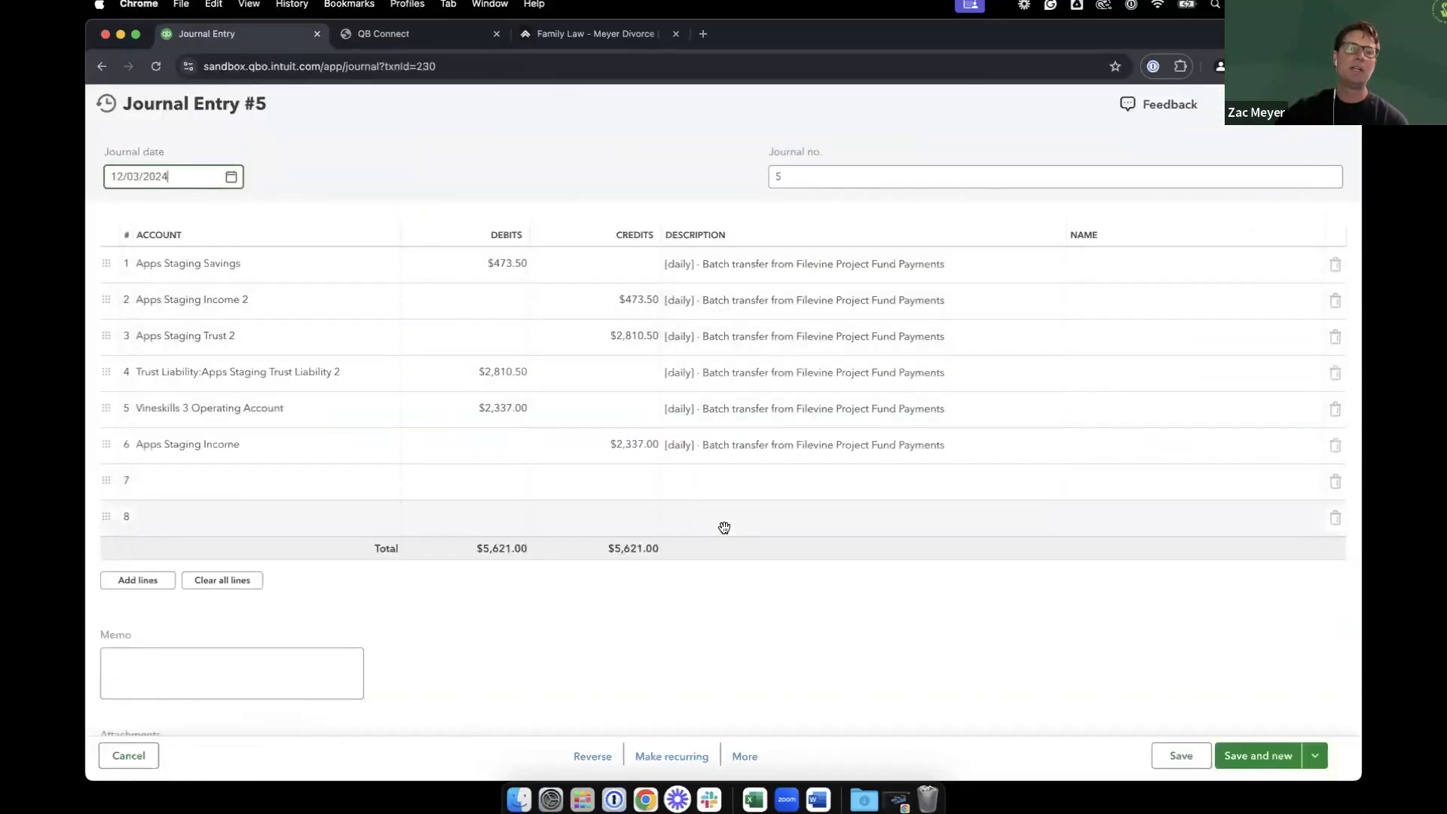
pyautogui.scroll(-2, 725, 527)
pyautogui.scroll(2, 724, 528)
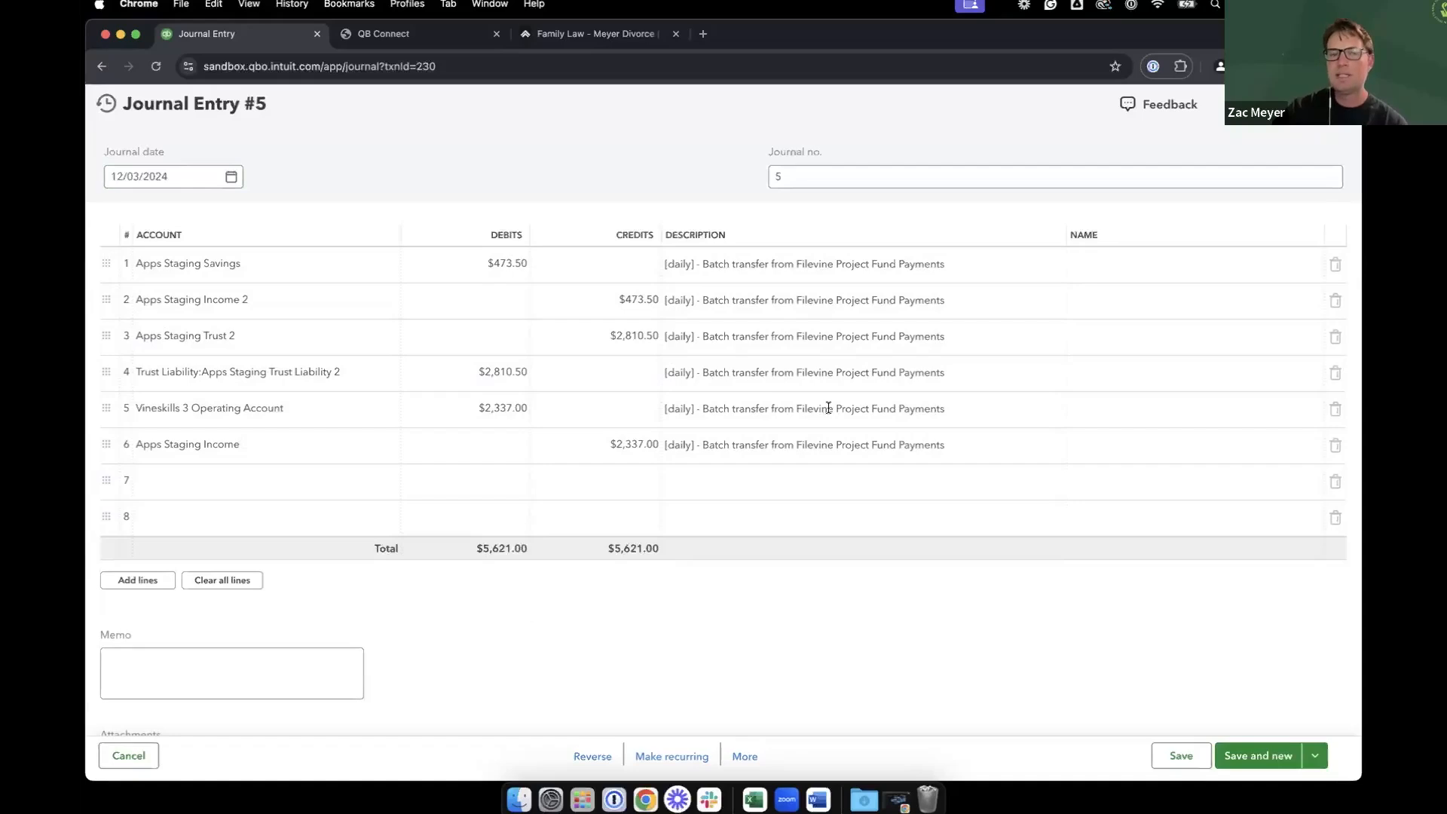
pyautogui.scroll(-3, 651, 603)
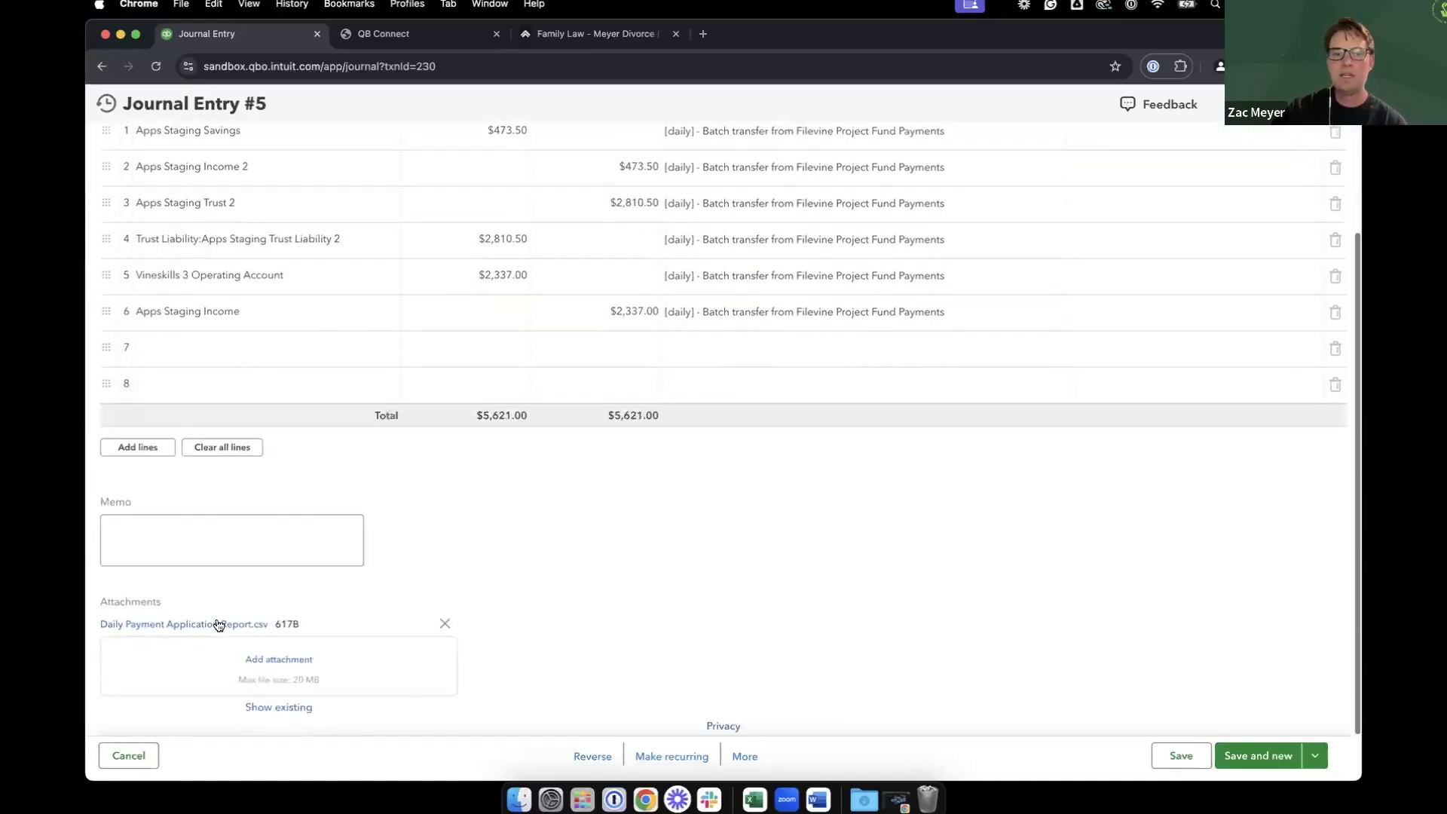
# Open the attached Daily Payment Application Report.csv in Excel and fit the widths of columns A through I to their contents
pyautogui.click(198, 624)
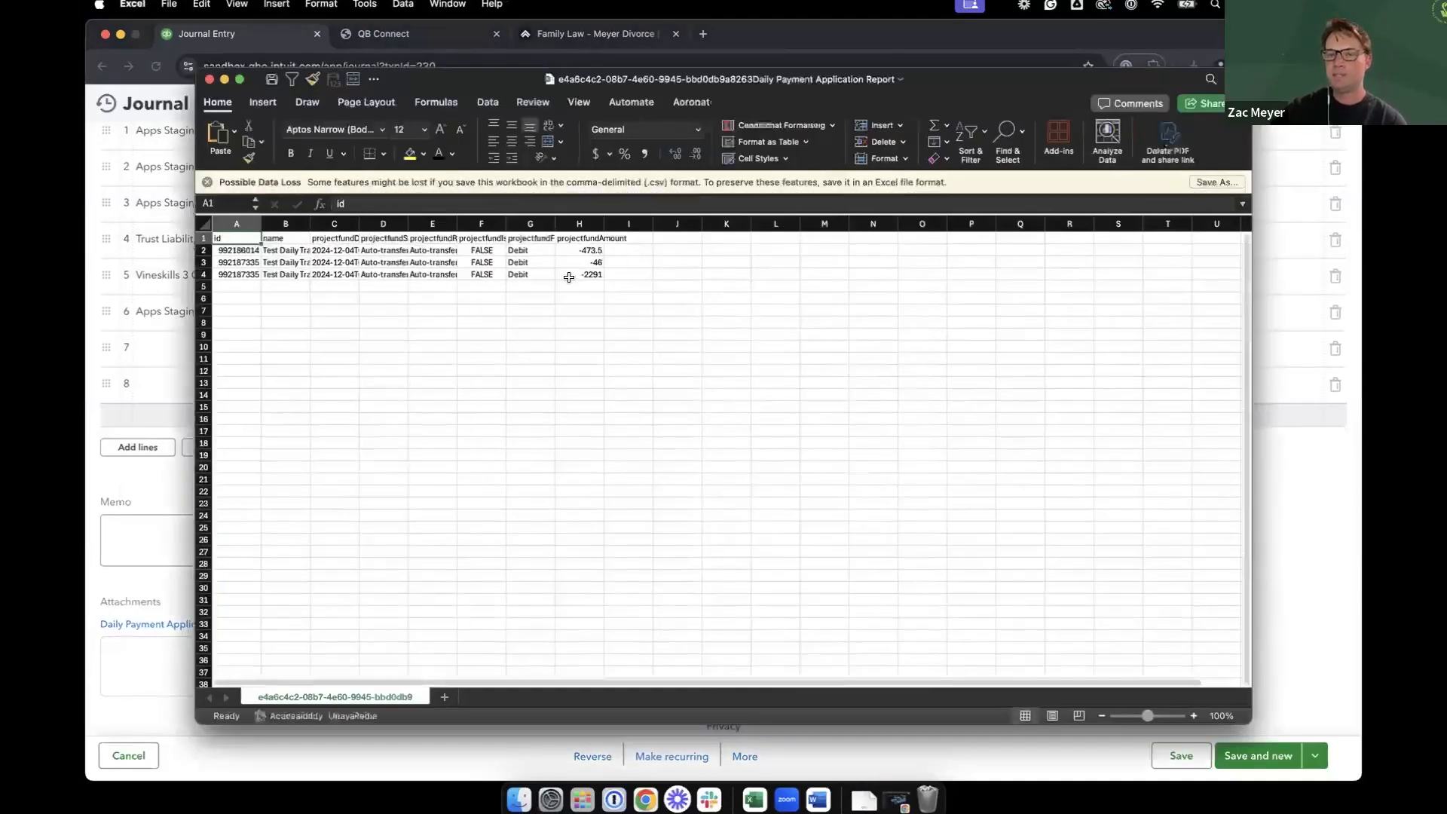
pyautogui.click(383, 286)
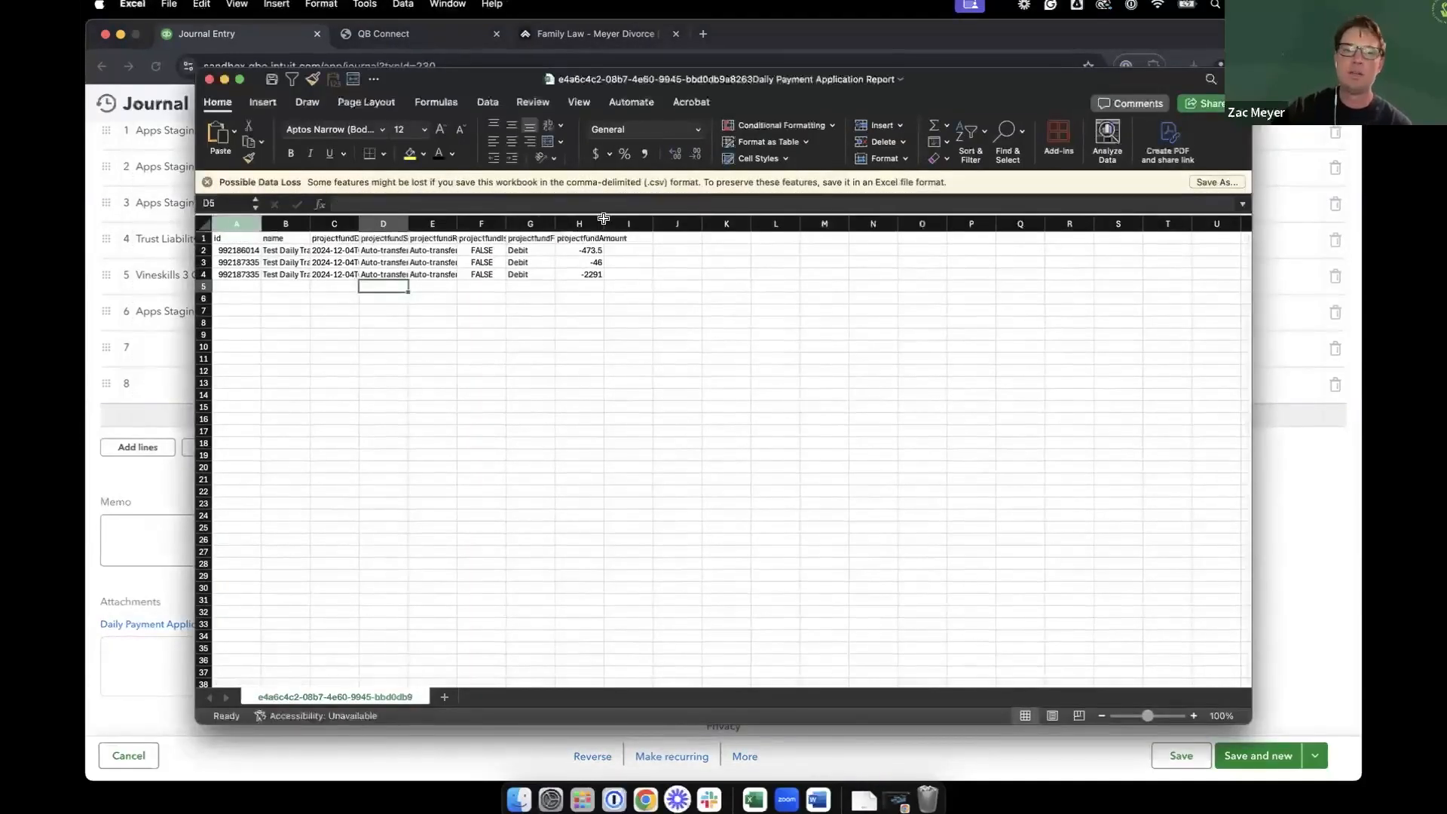
pyautogui.moveTo(236, 224); pyautogui.dragTo(629, 224)
pyautogui.doubleClick(408, 224)
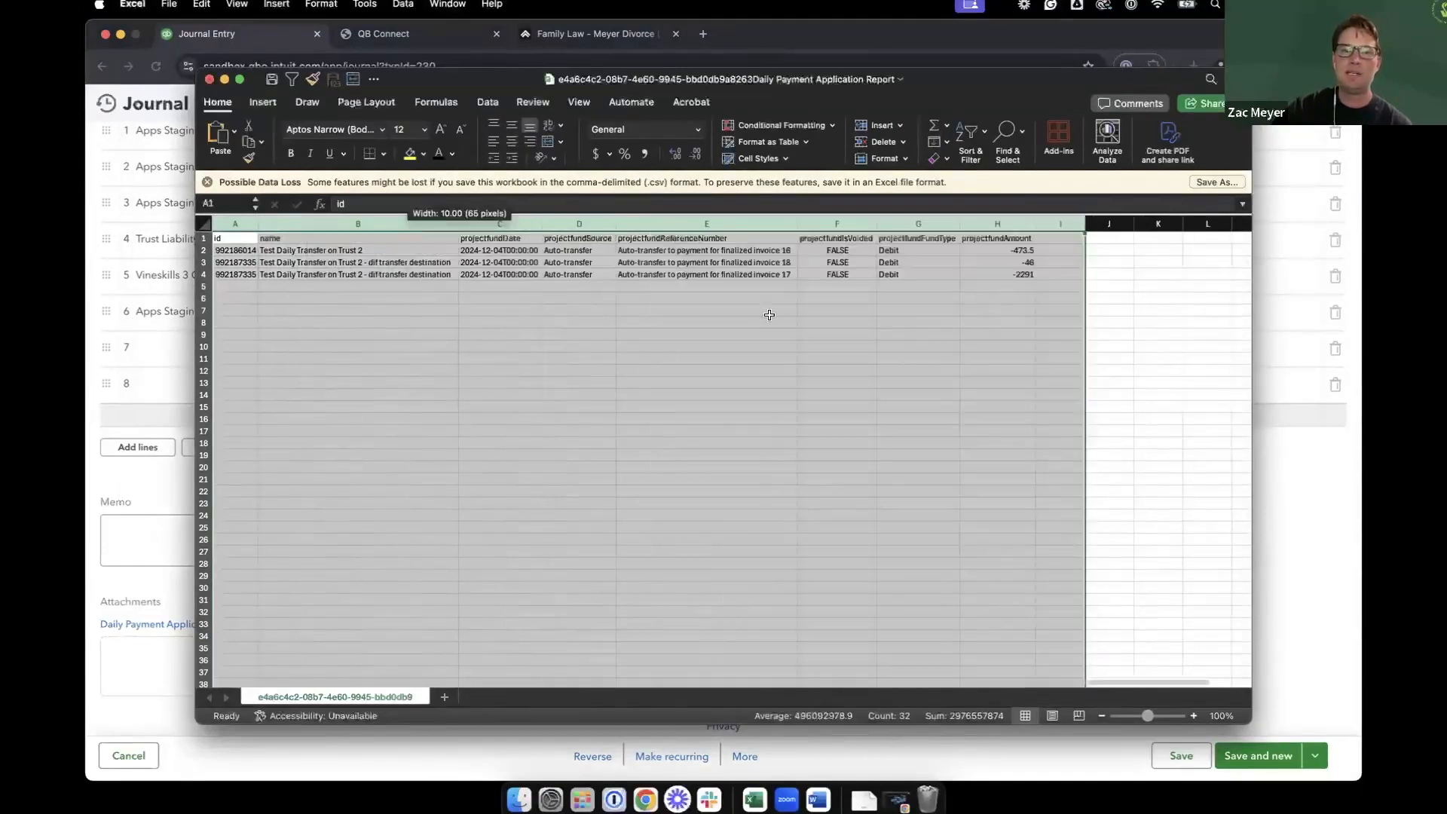
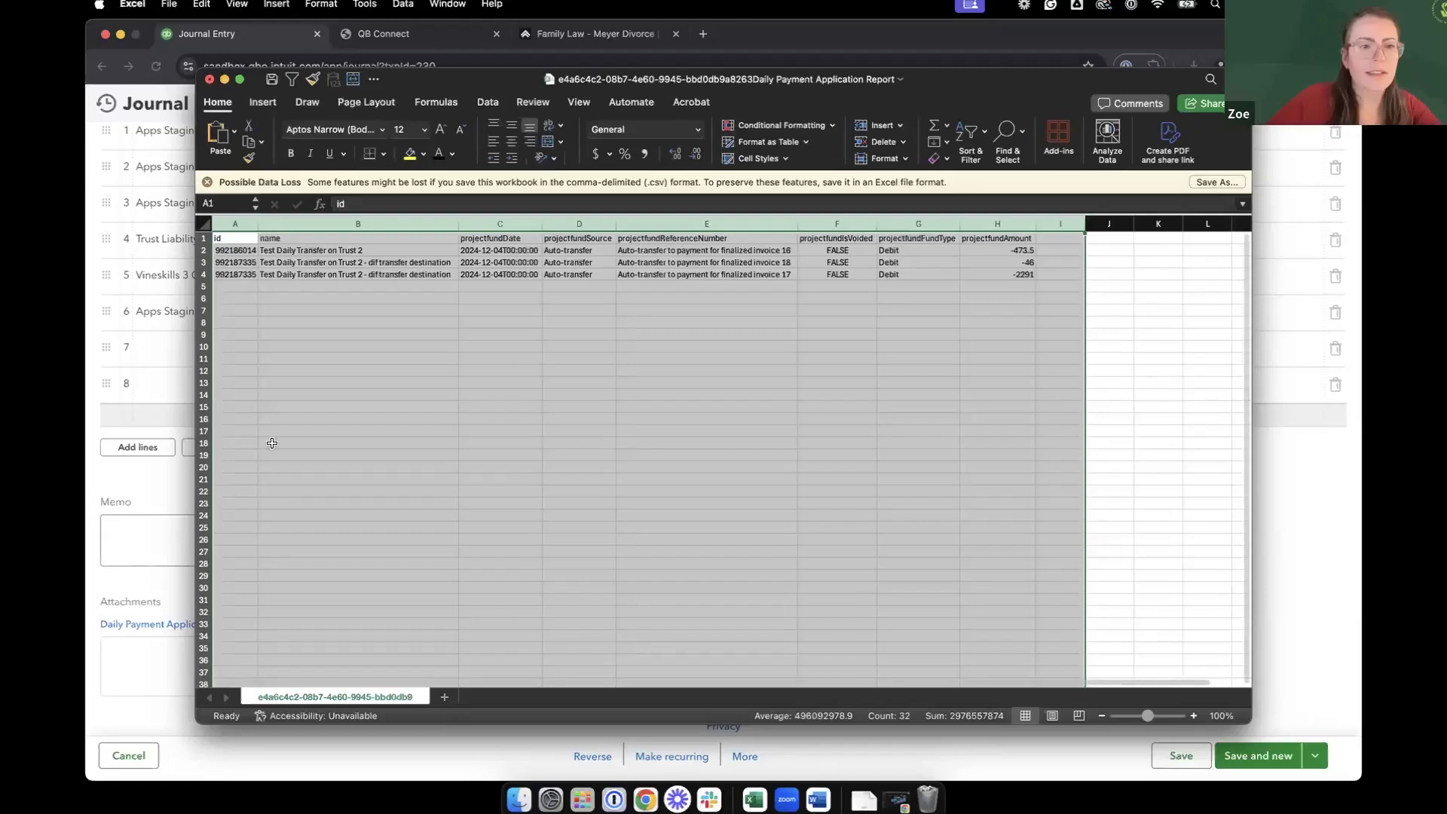
# Clear the column selection and inspect the project name in cell B3 of the payment application report
pyautogui.click(344, 383)
pyautogui.click(287, 260)
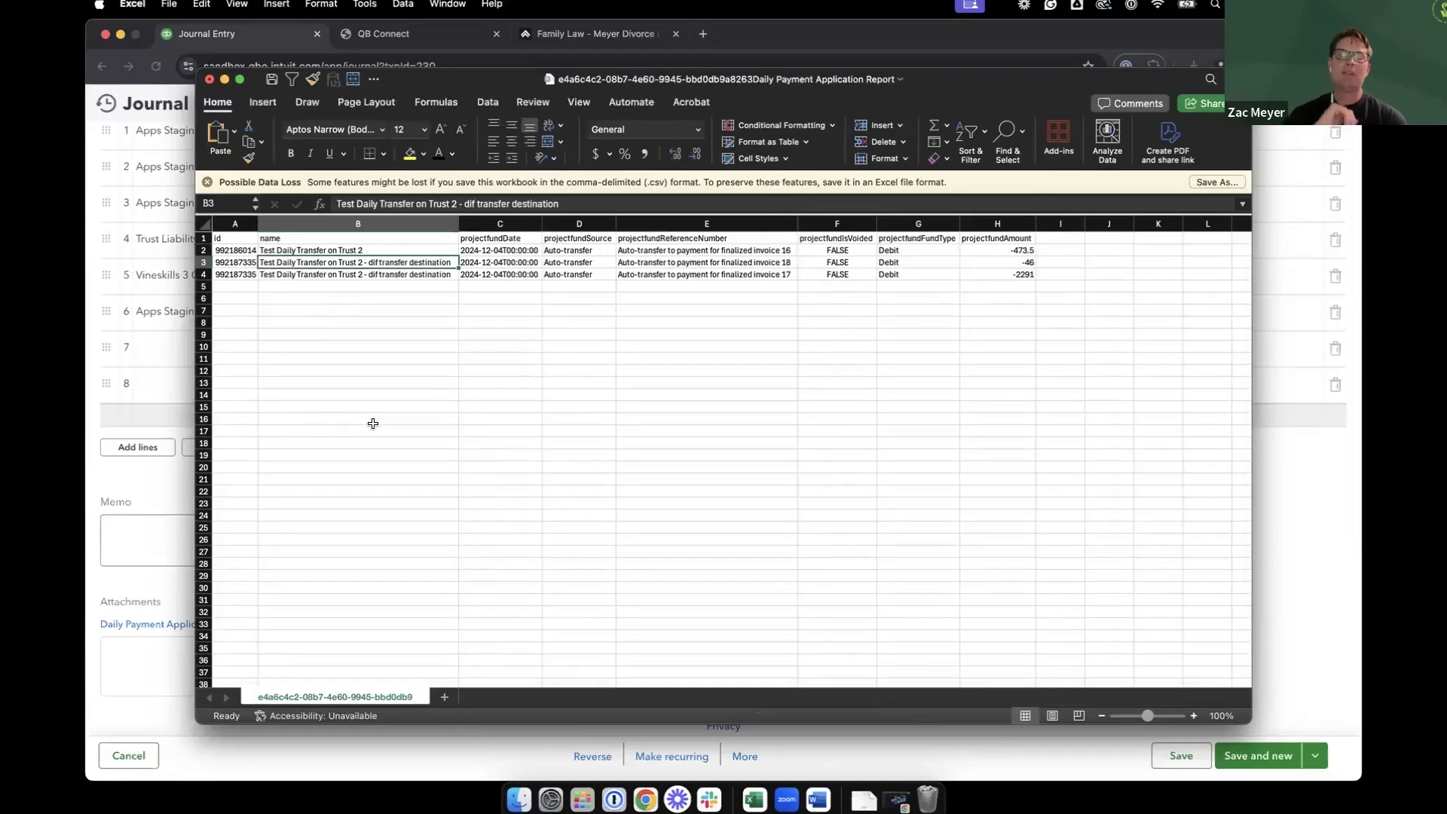
pyautogui.click(649, 407)
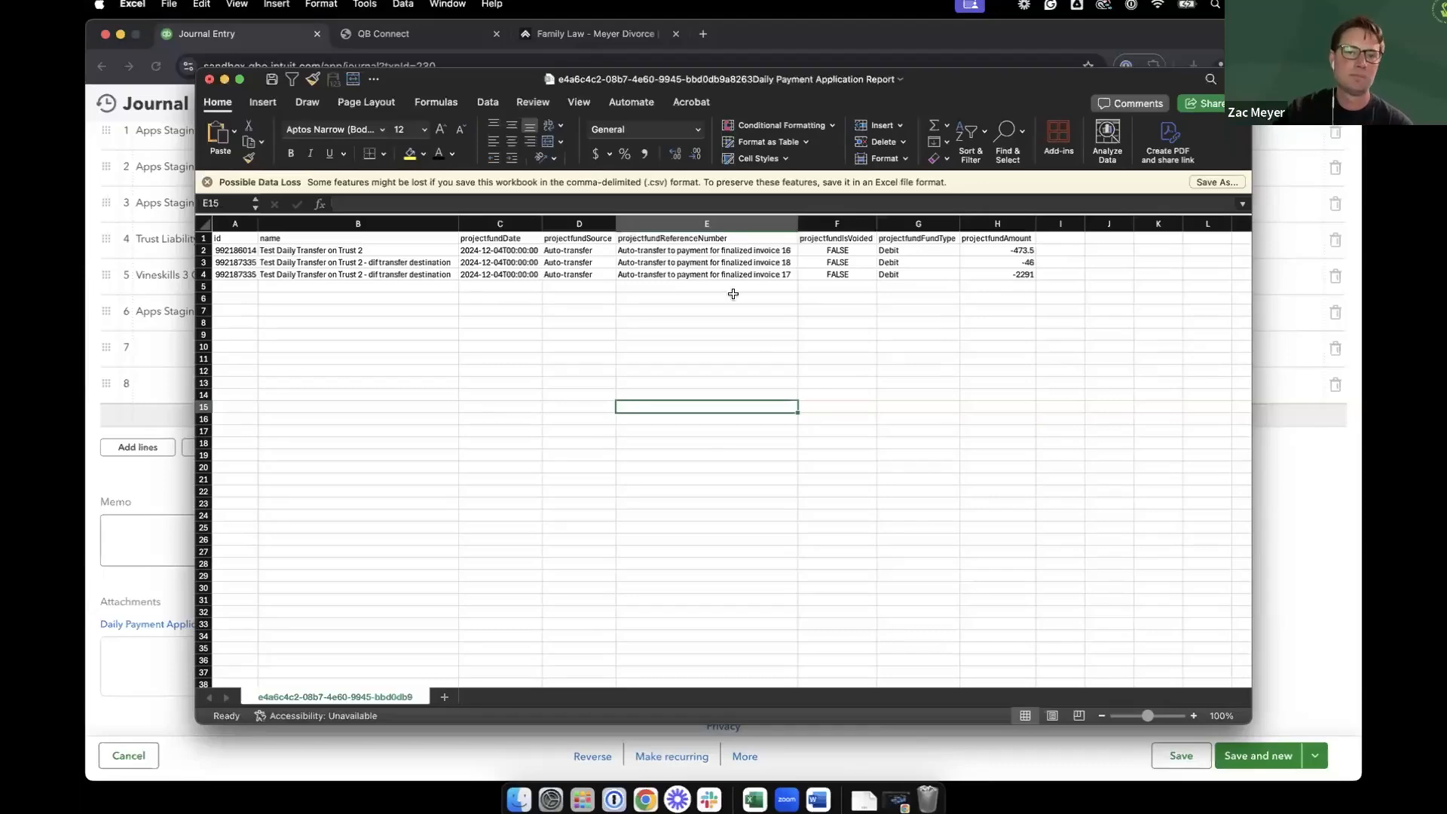
pyautogui.click(301, 262)
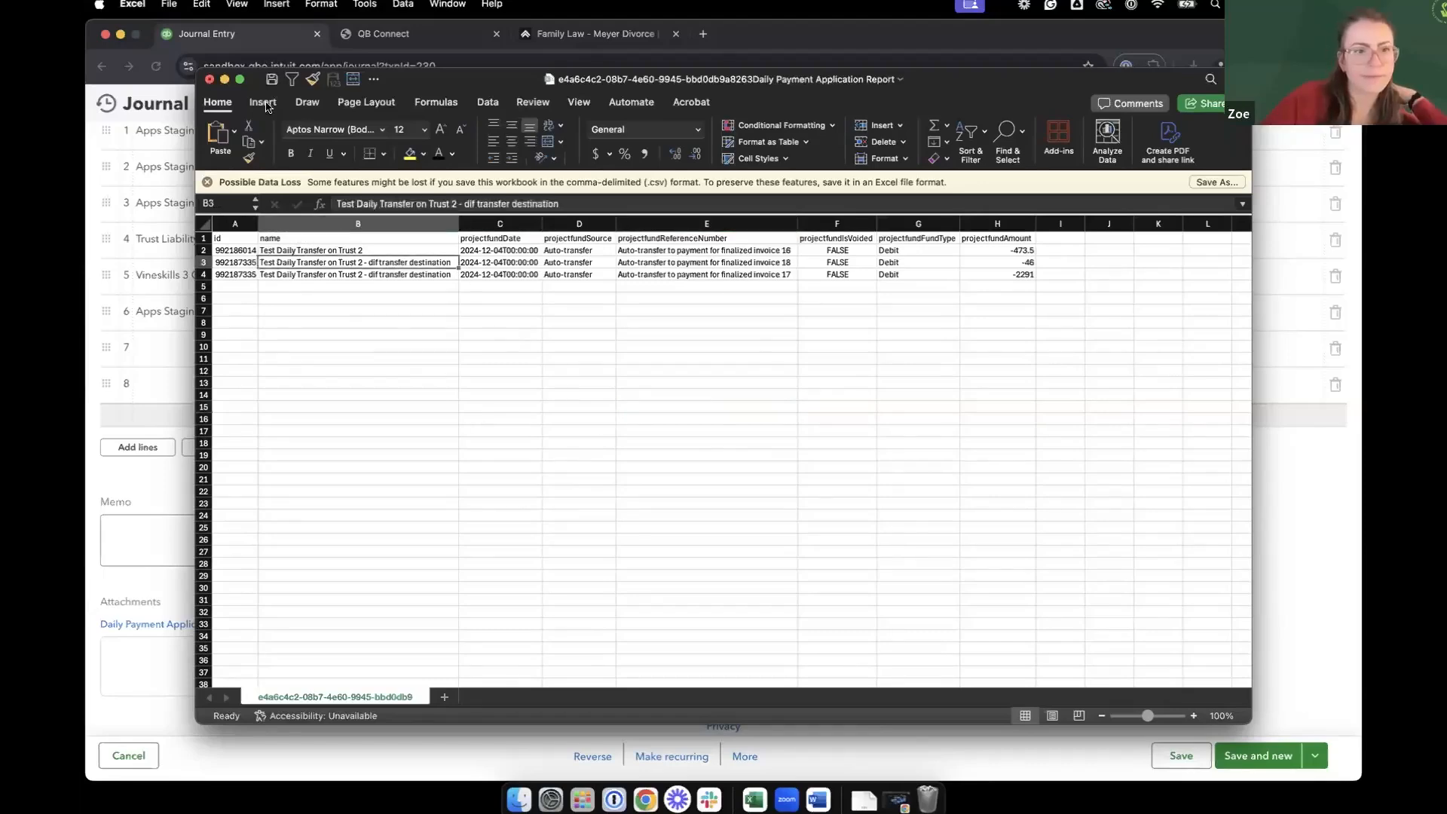
# Close the payment application report without saving its changes, and close the journal entry to return to the Apps Staging Trust 2 register
pyautogui.click(210, 79)
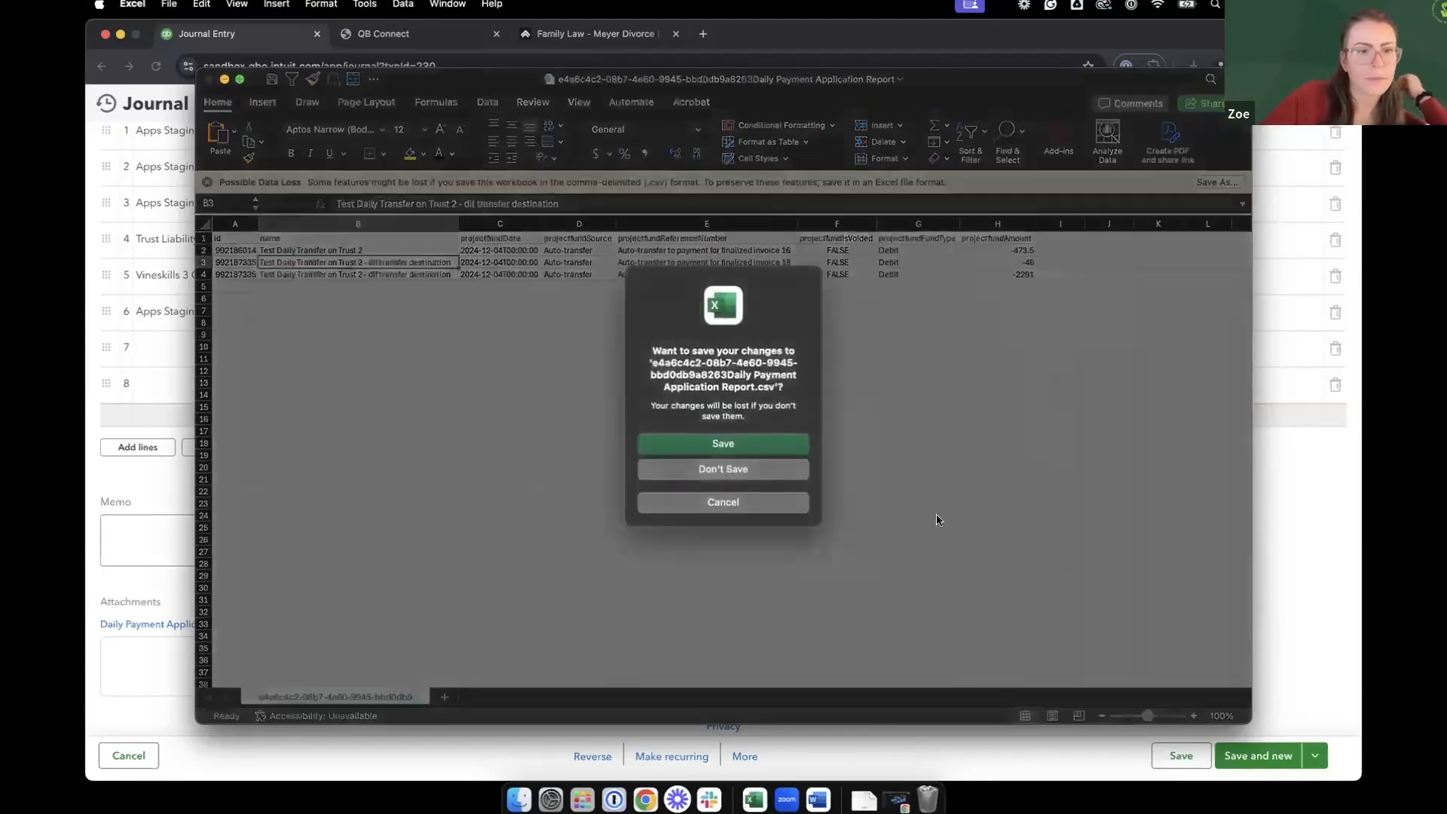
pyautogui.click(723, 468)
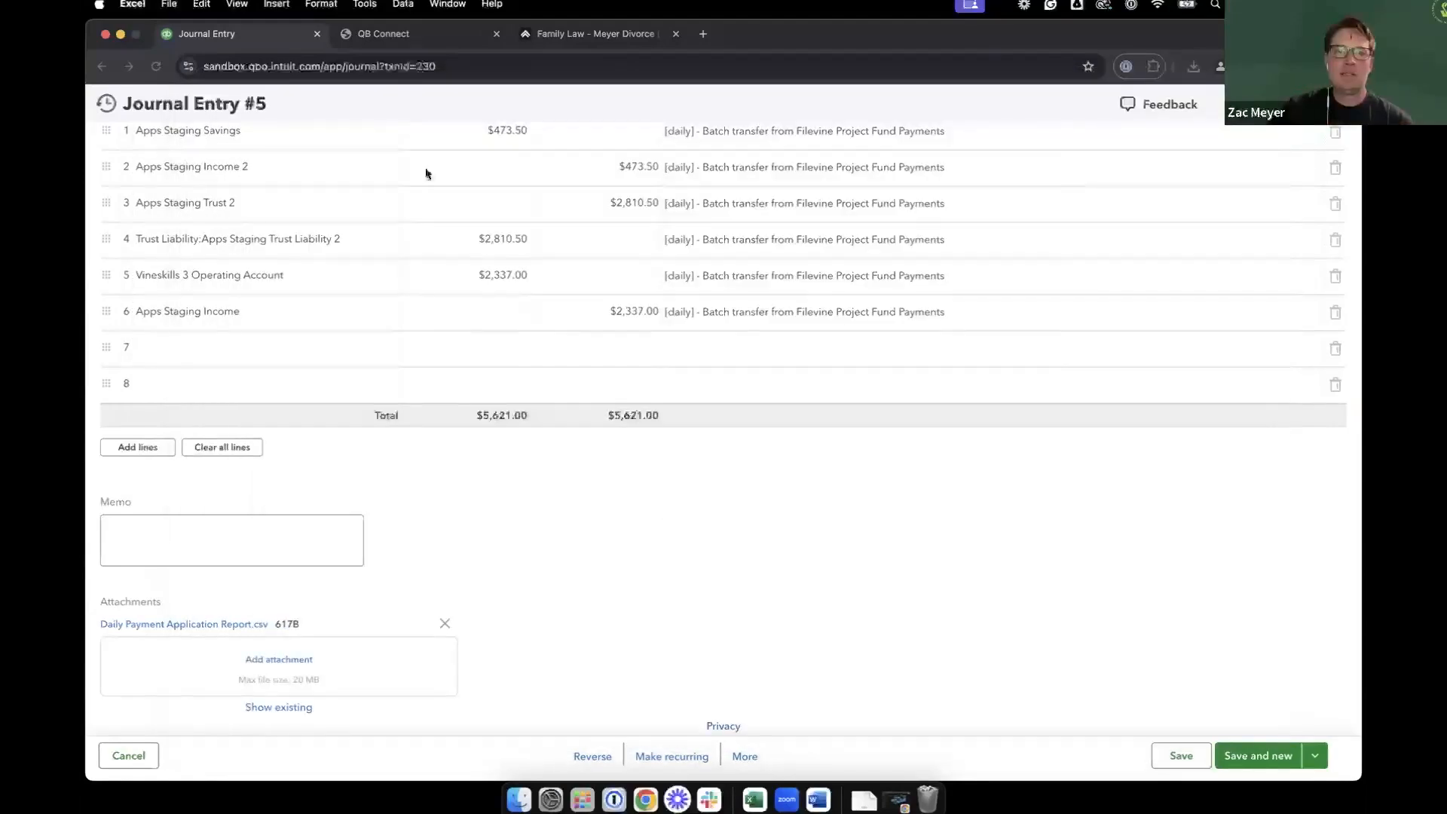
pyautogui.click(1338, 104)
pyautogui.click(1338, 104)
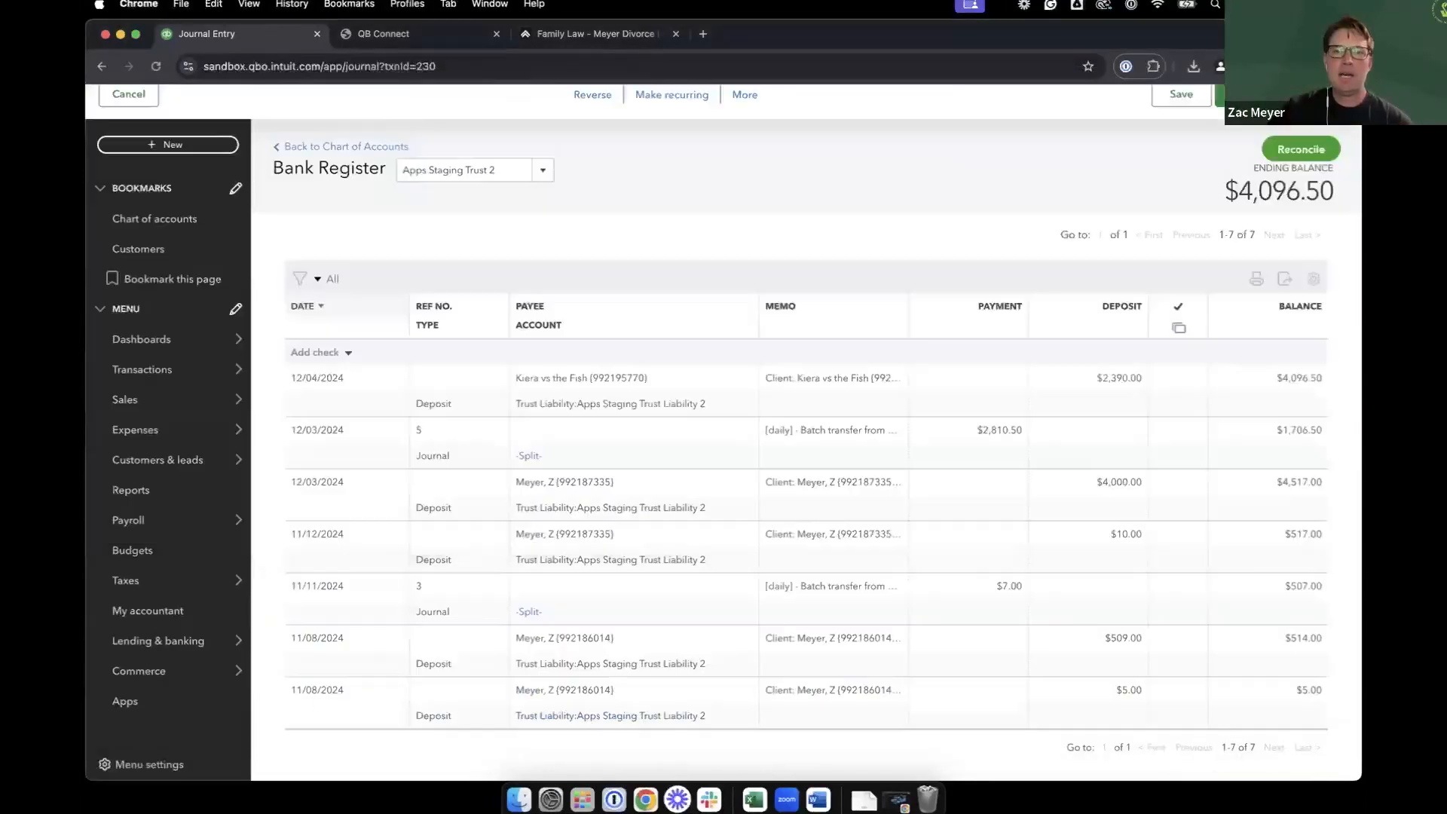
# Switch to QB Connect and show the account balance cards above the posted and resolved transactions
pyautogui.click(388, 37)
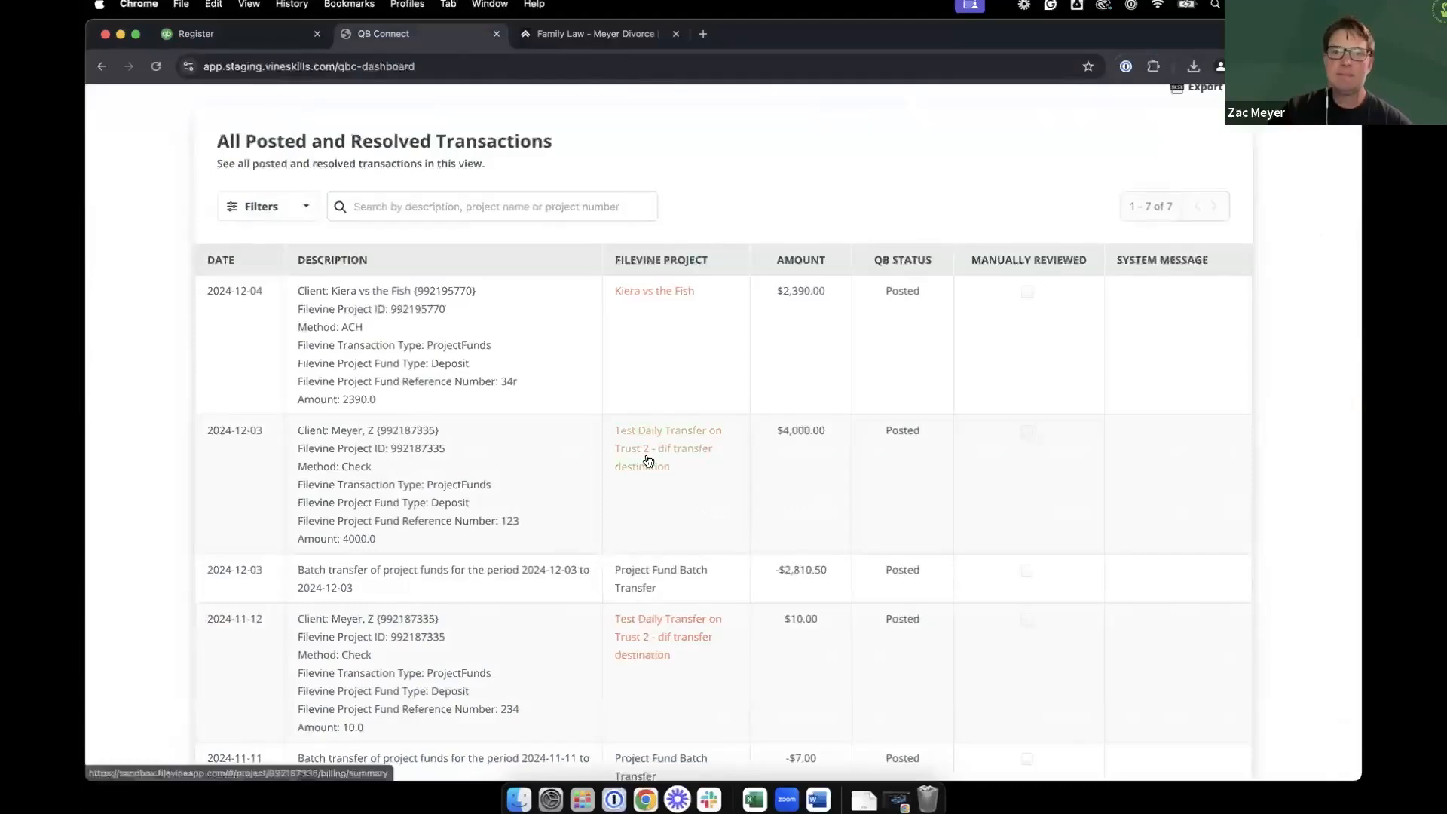
pyautogui.scroll(5, 645, 462)
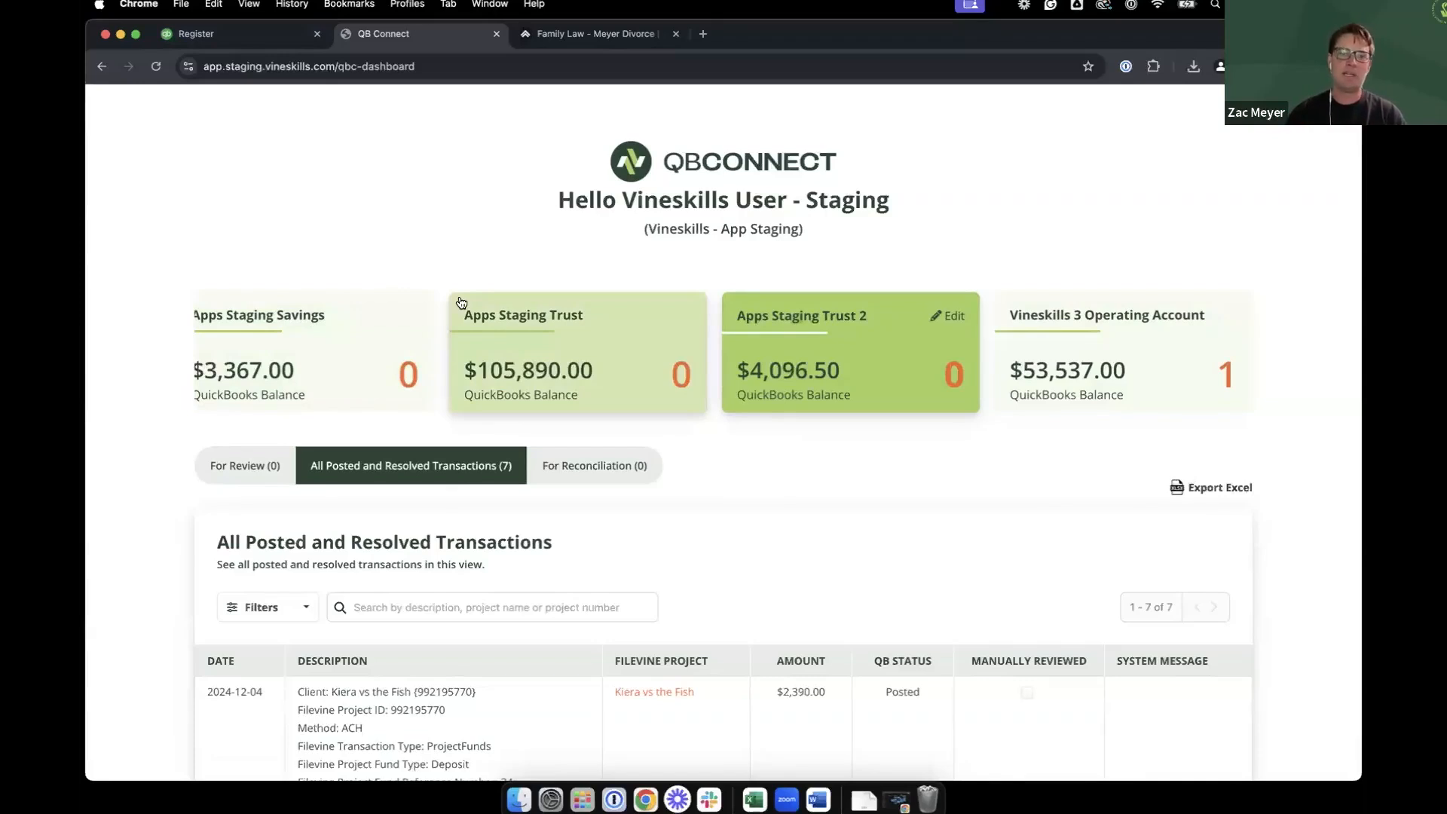
pyautogui.hscroll(-1, 369, 337)
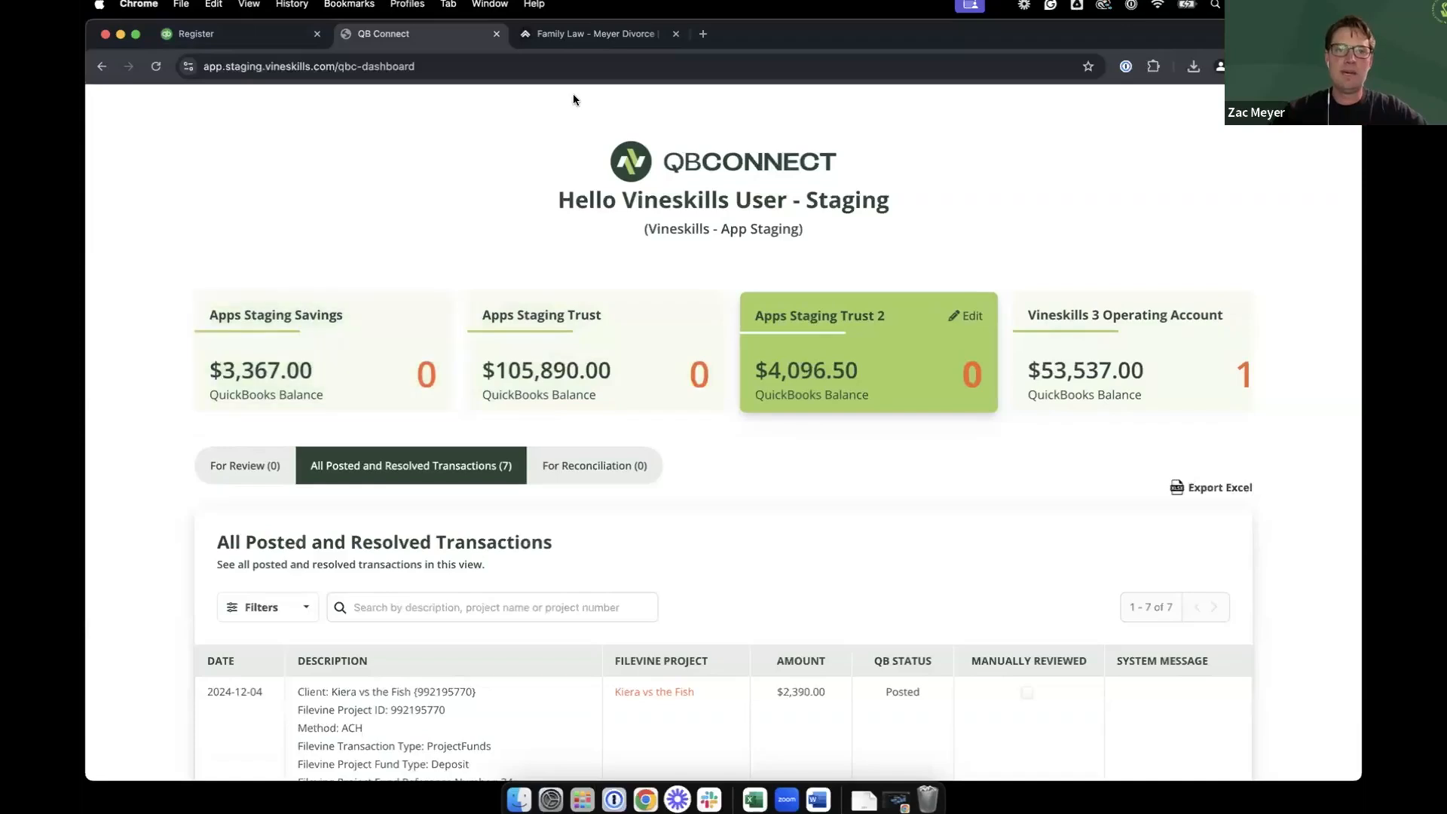
# Switch to Filevine and show the default deposit destinations in the advanced billing setup's payment settings for Vineskills - App Staging
pyautogui.click(573, 36)
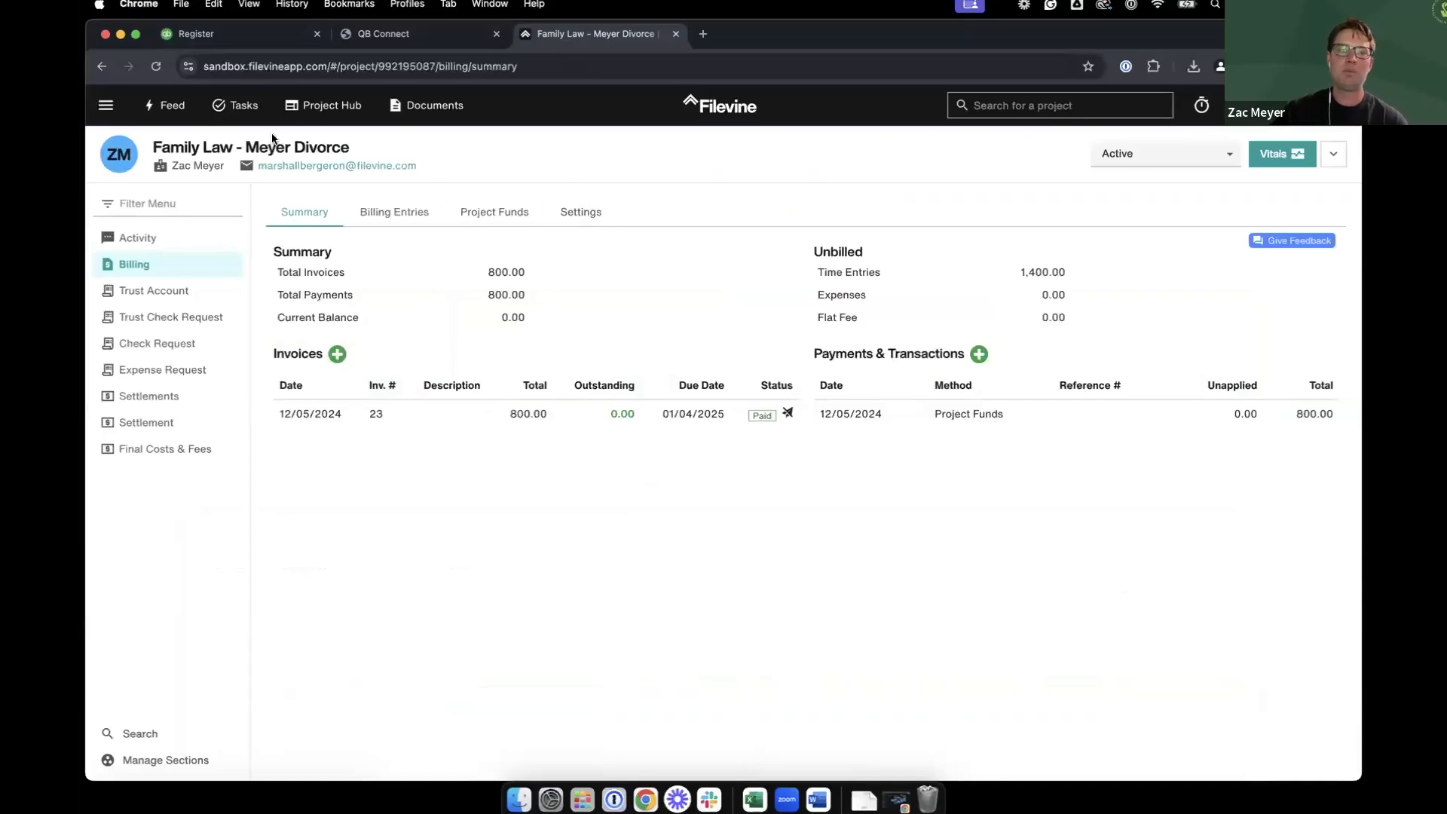
pyautogui.click(106, 105)
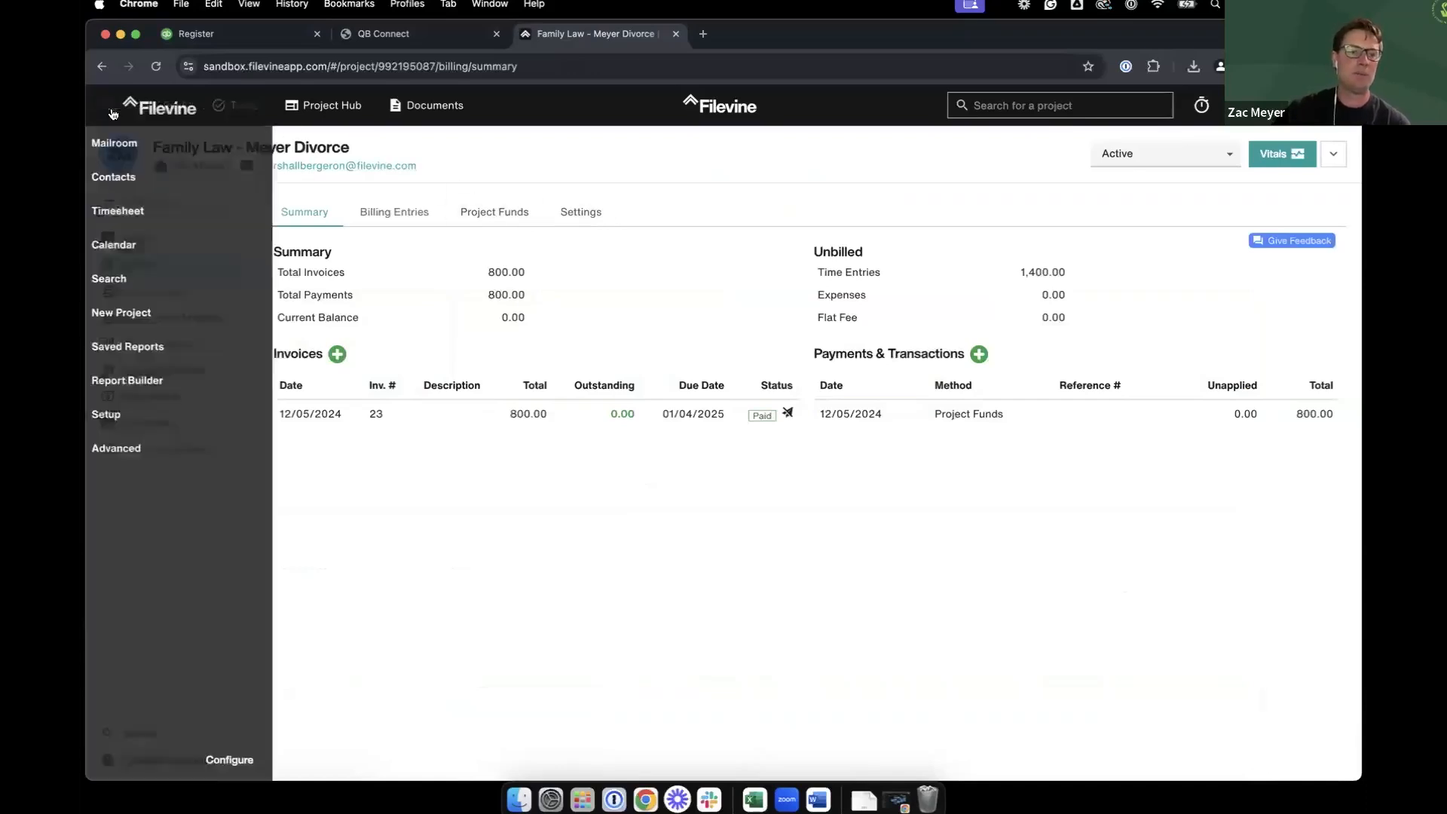
pyautogui.click(159, 456)
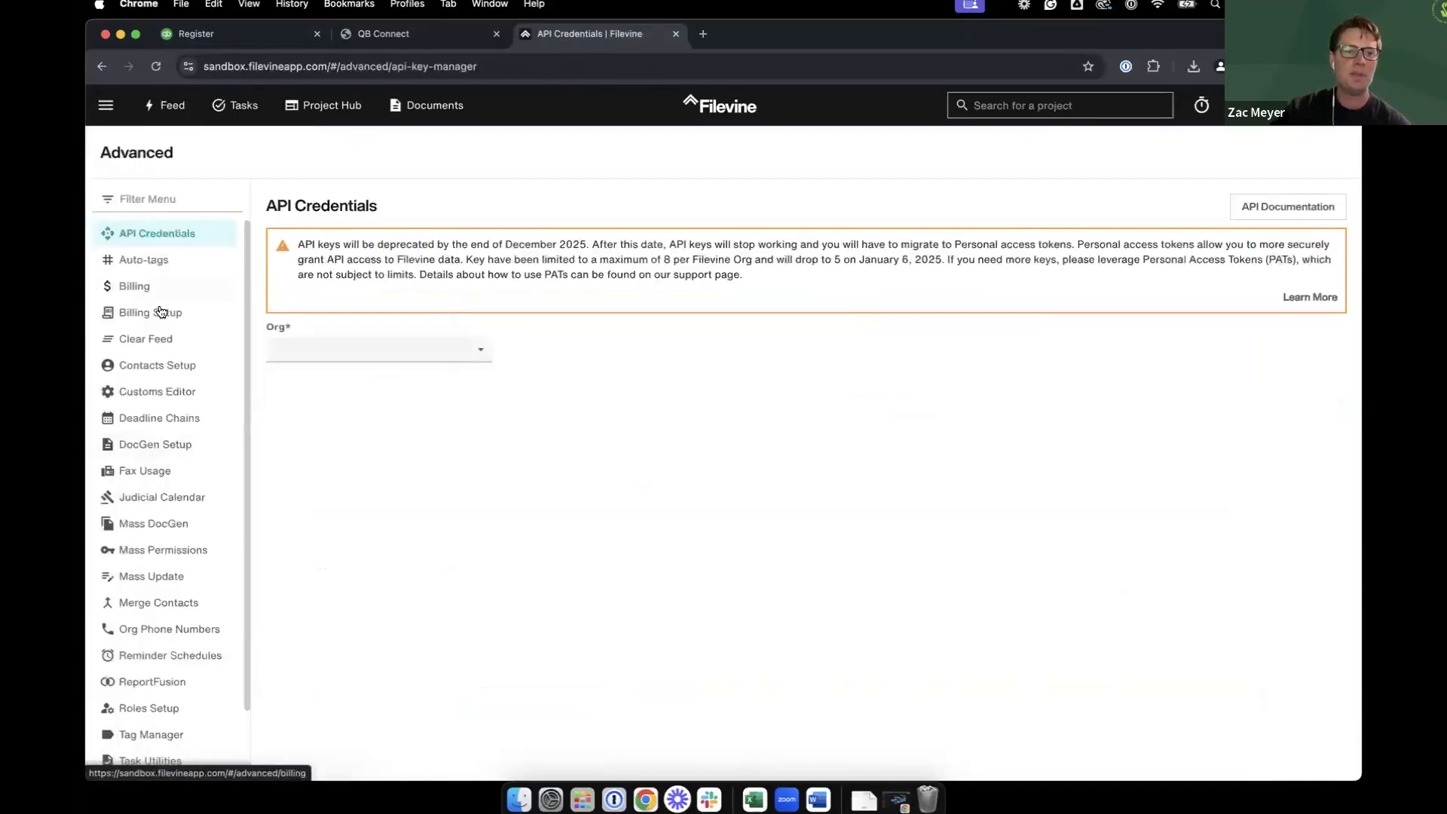
pyautogui.click(158, 313)
pyautogui.click(341, 212)
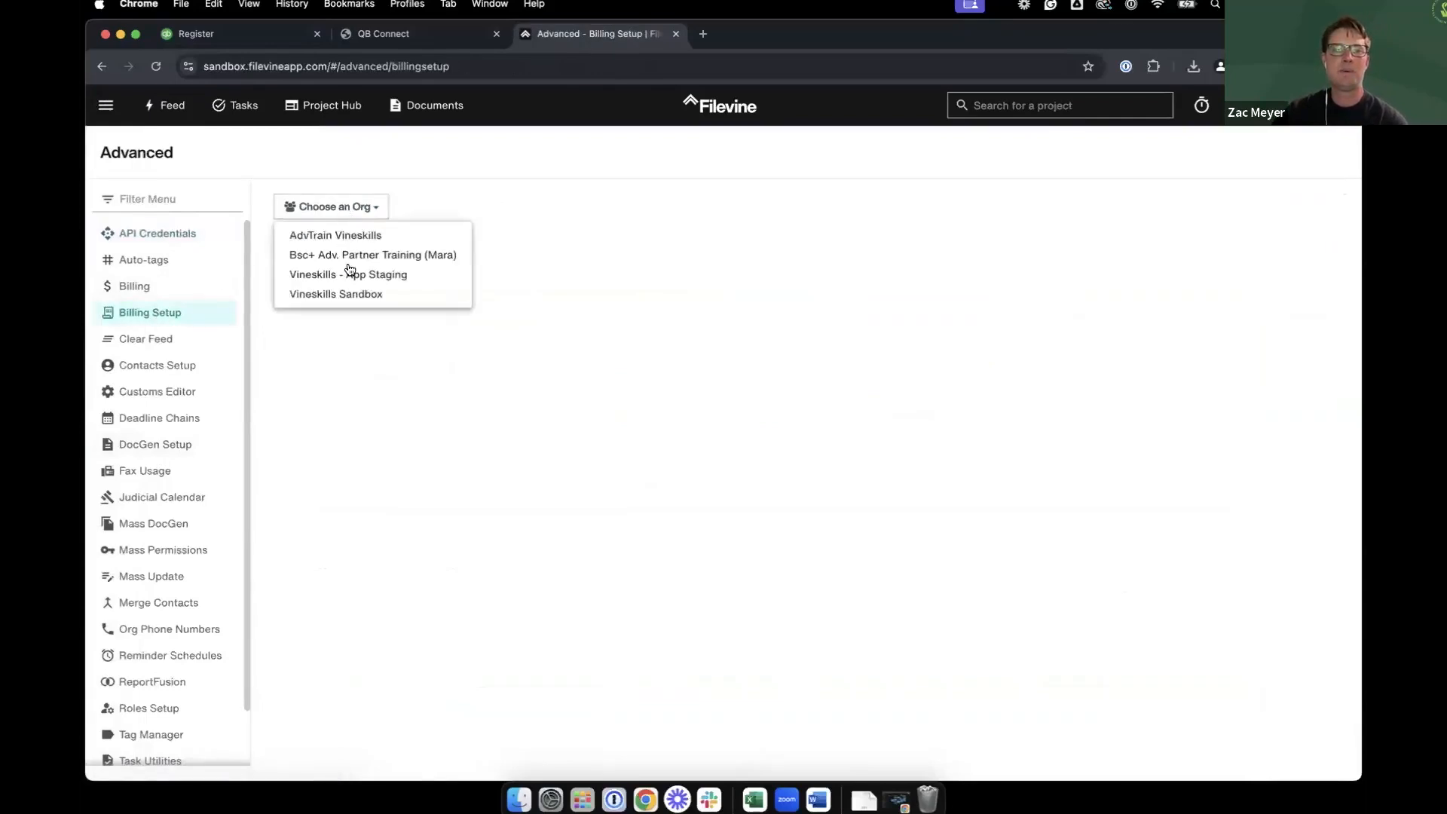
pyautogui.click(352, 274)
pyautogui.click(449, 261)
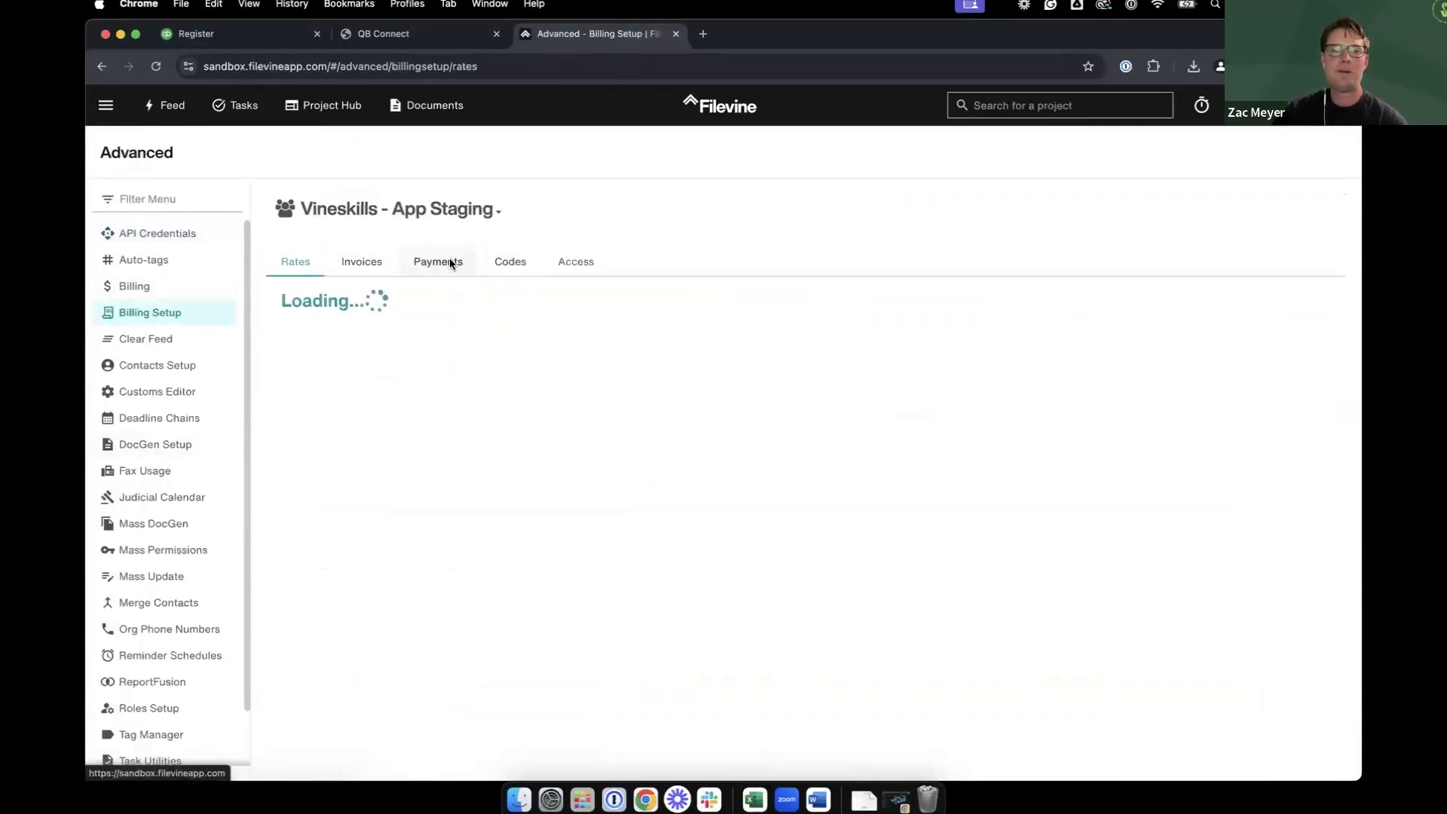
pyautogui.scroll(-5, 779, 556)
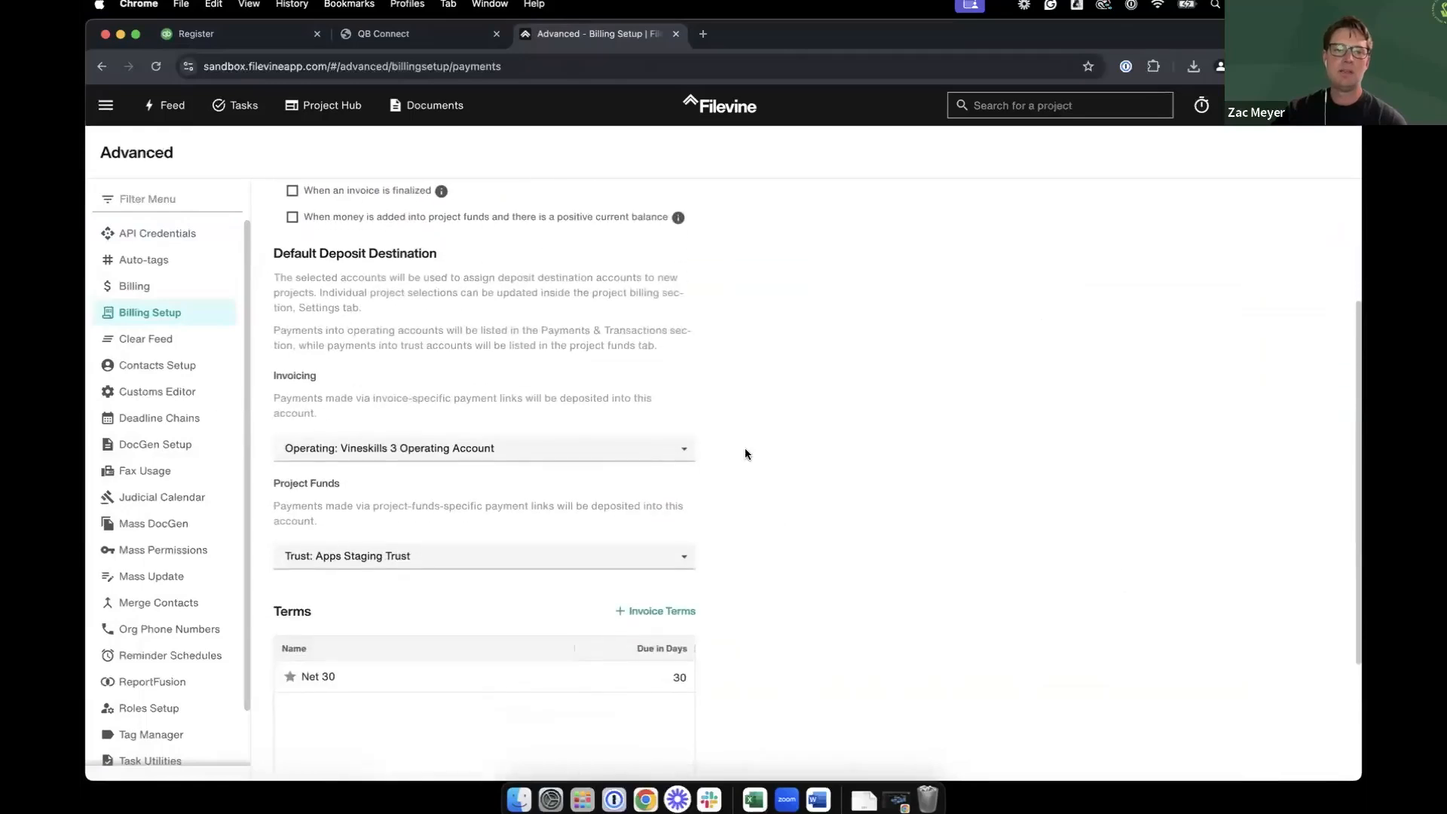
# Examine the default deposit destination accounts available for invoicing and project funds, leaving both selections as they are
pyautogui.moveTo(276, 253); pyautogui.dragTo(435, 252)
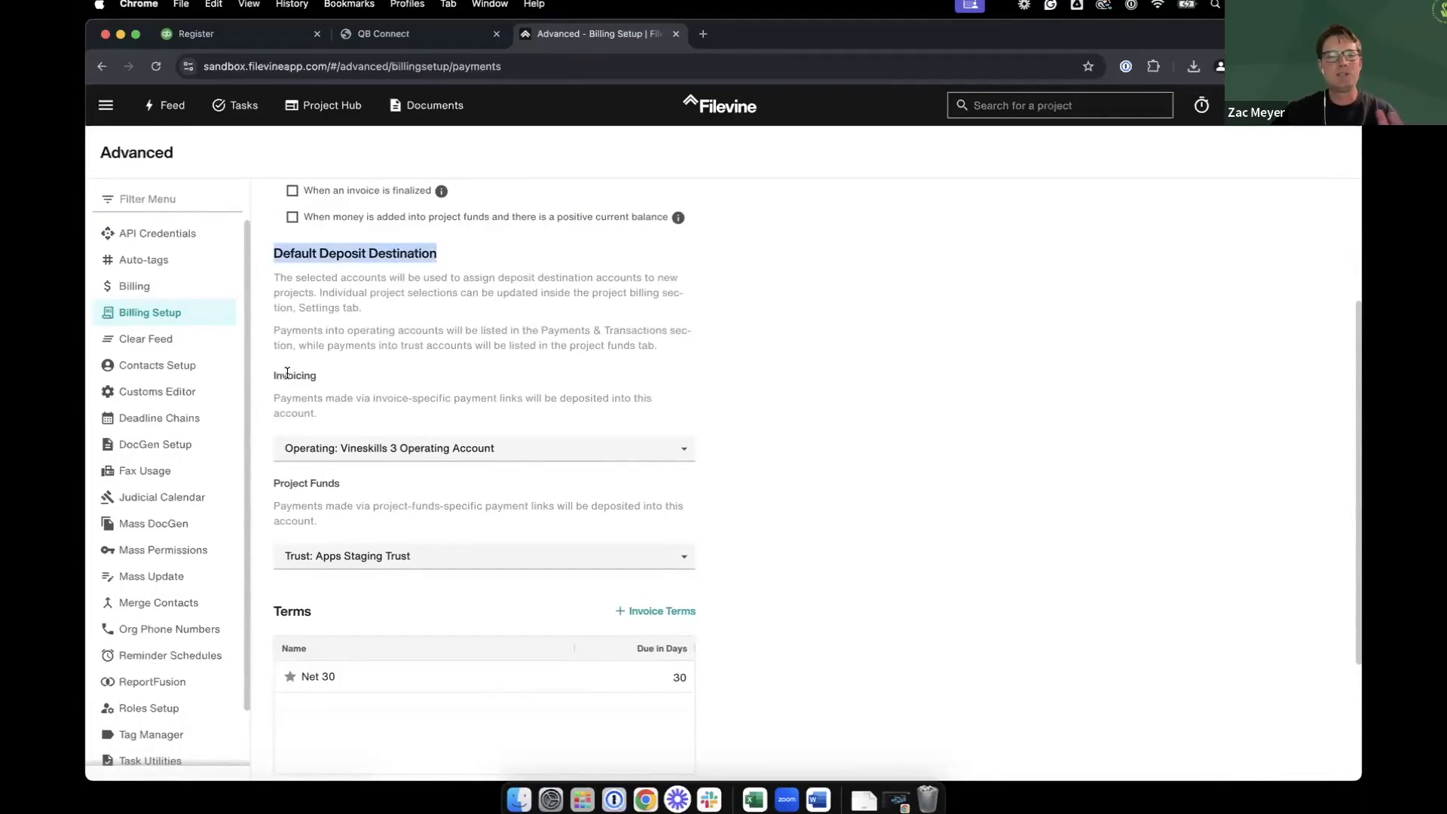
pyautogui.moveTo(275, 375); pyautogui.dragTo(333, 407)
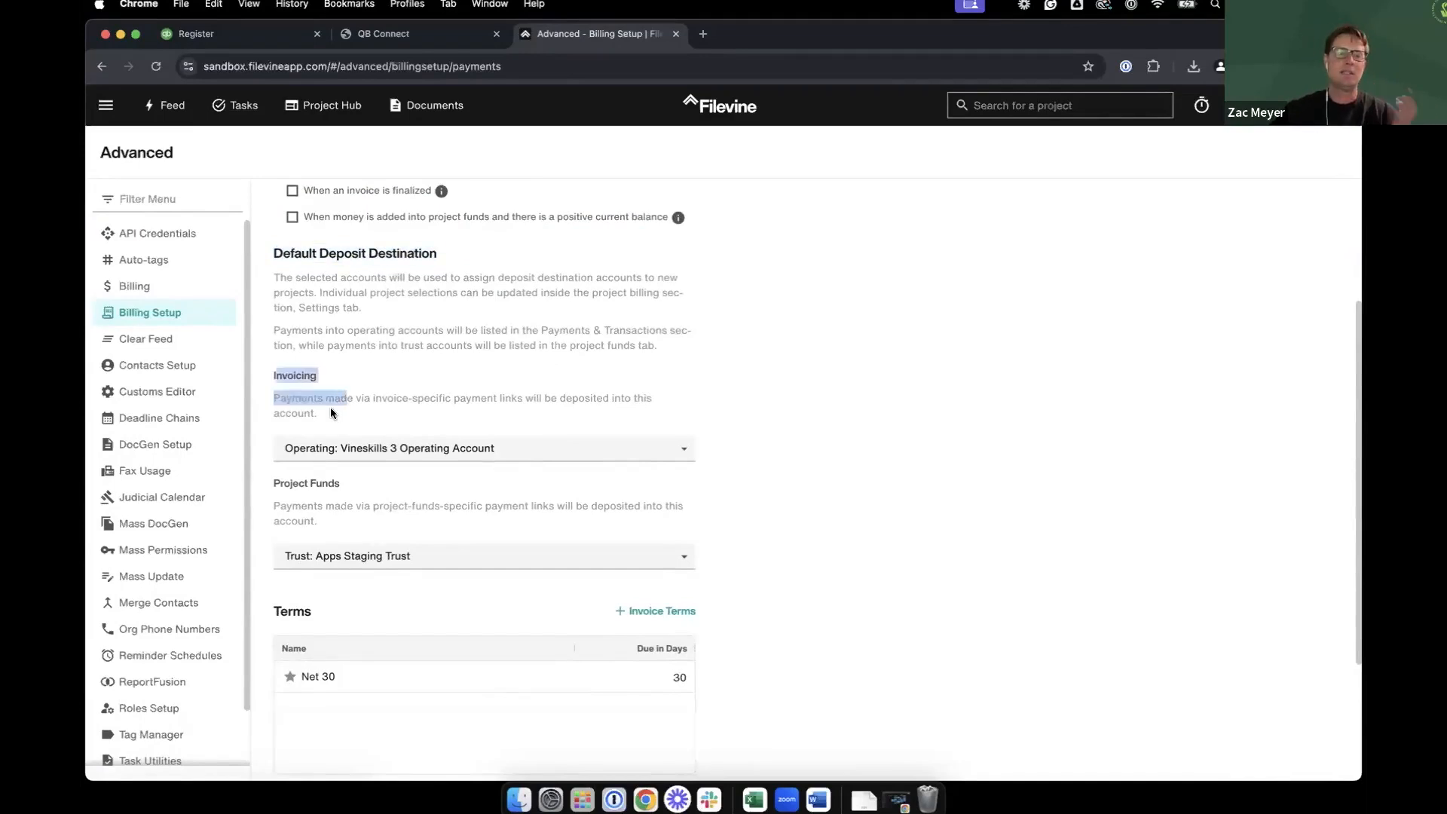
pyautogui.click(331, 408)
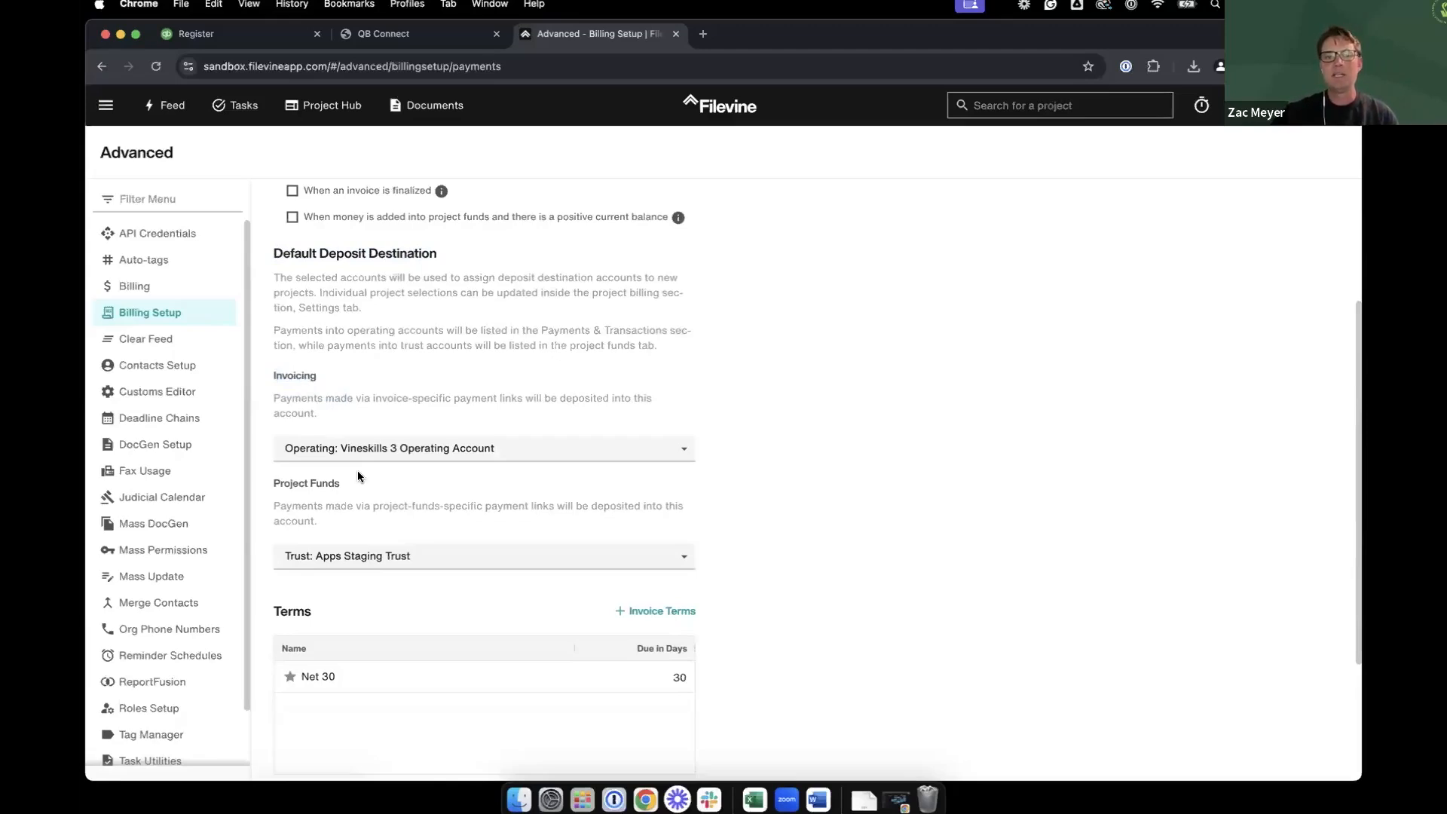
pyautogui.click(388, 451)
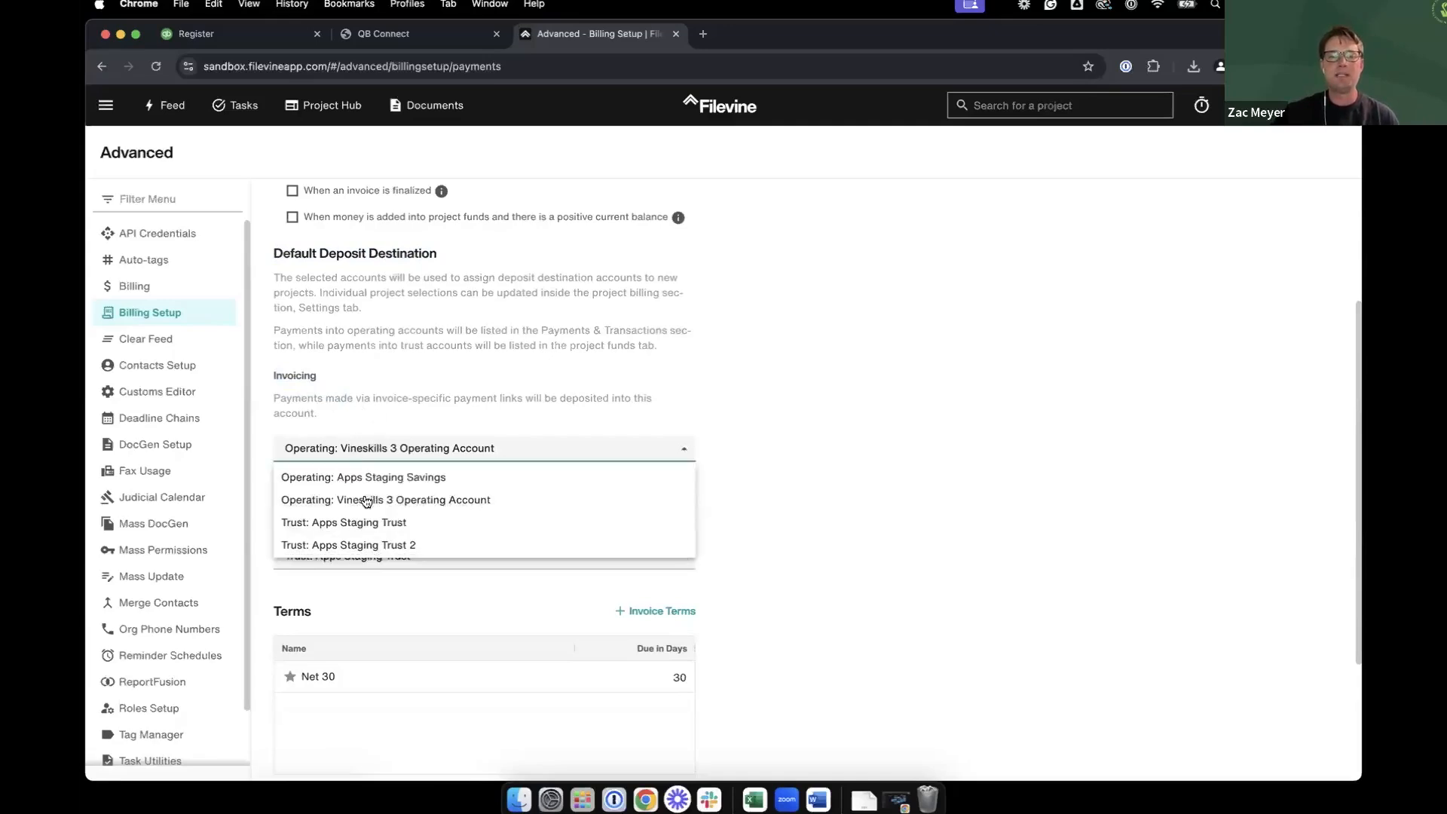
pyautogui.click(389, 410)
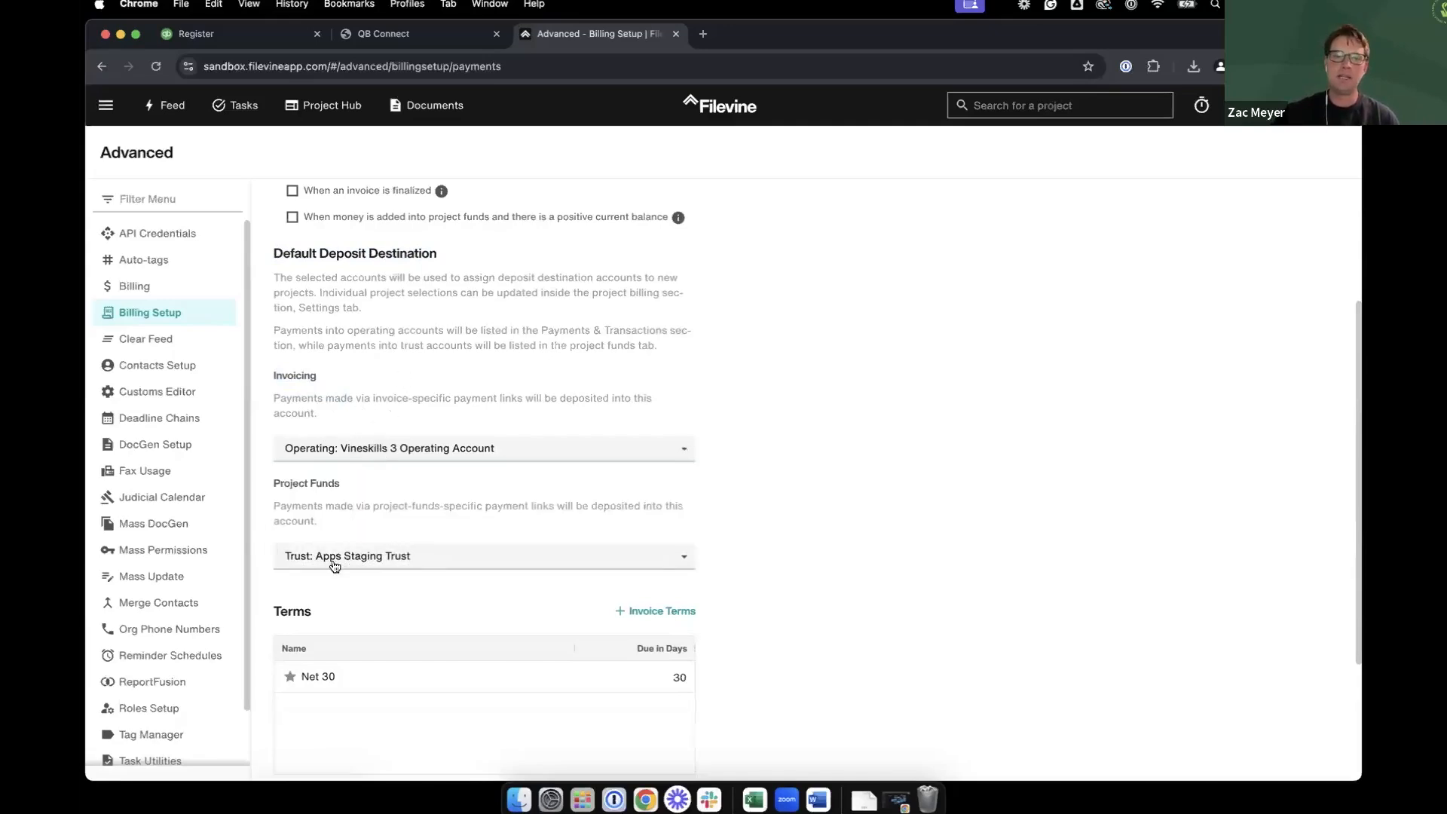
pyautogui.tripleClick(312, 486)
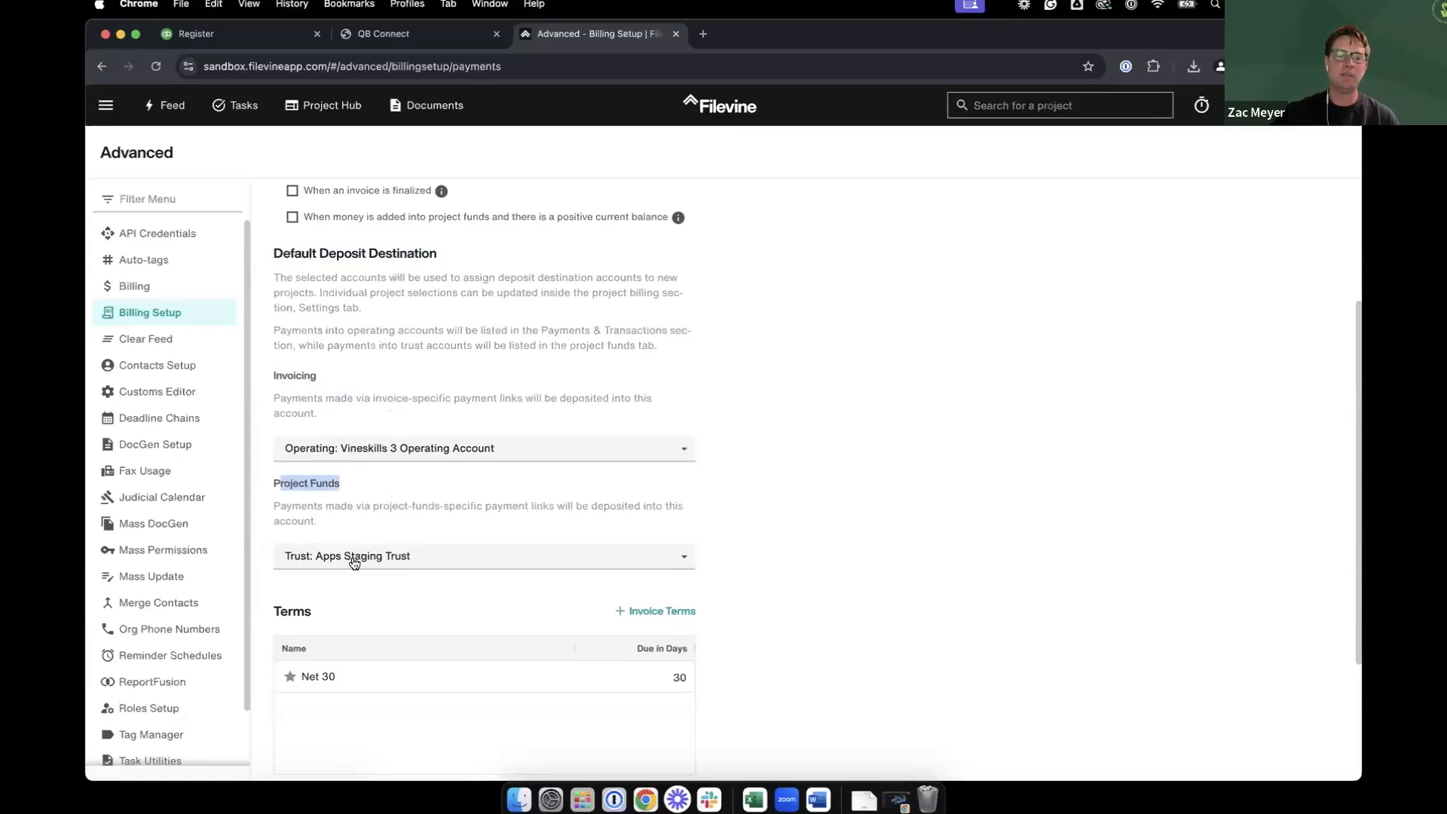
pyautogui.click(355, 558)
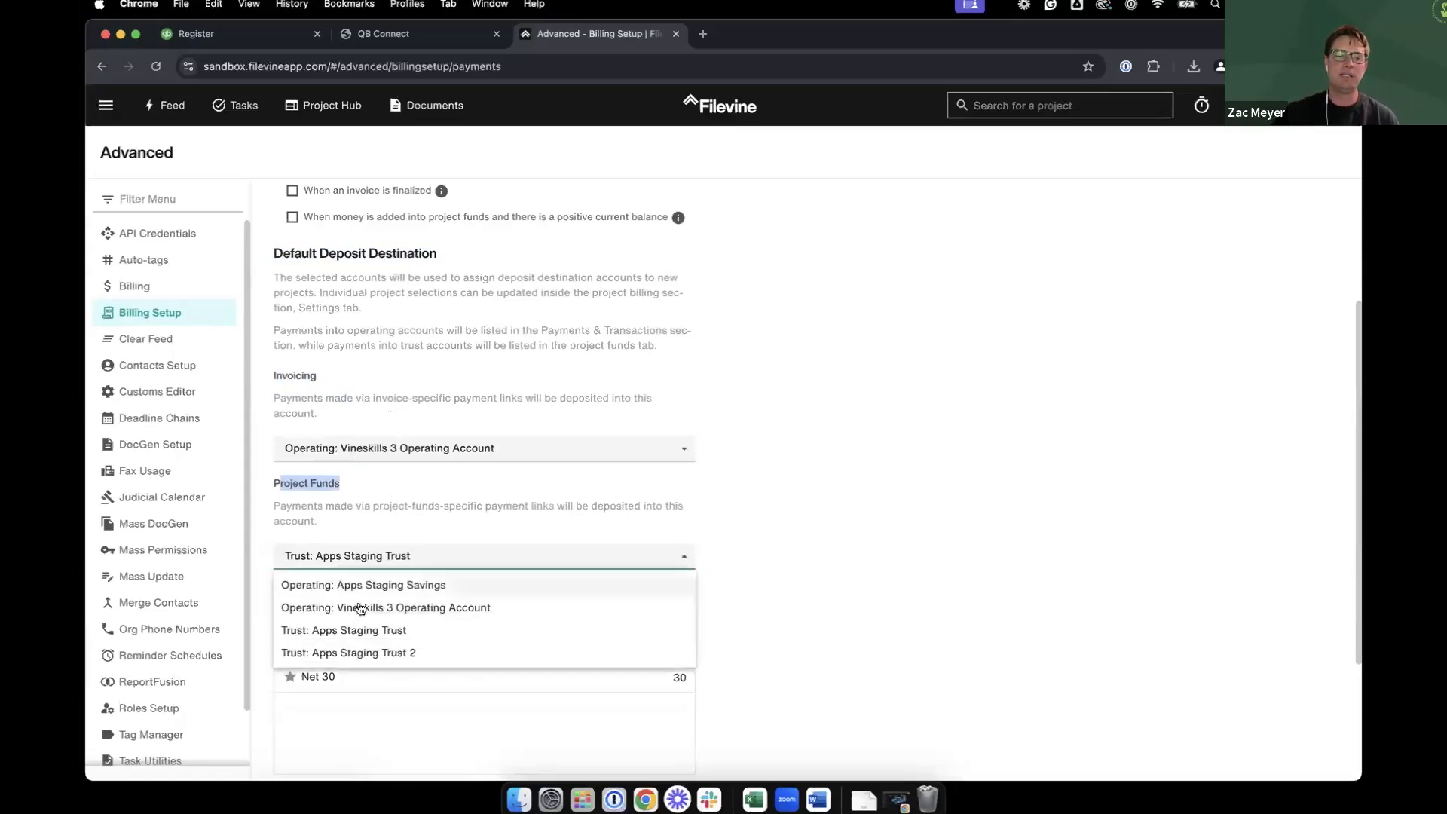
pyautogui.click(408, 511)
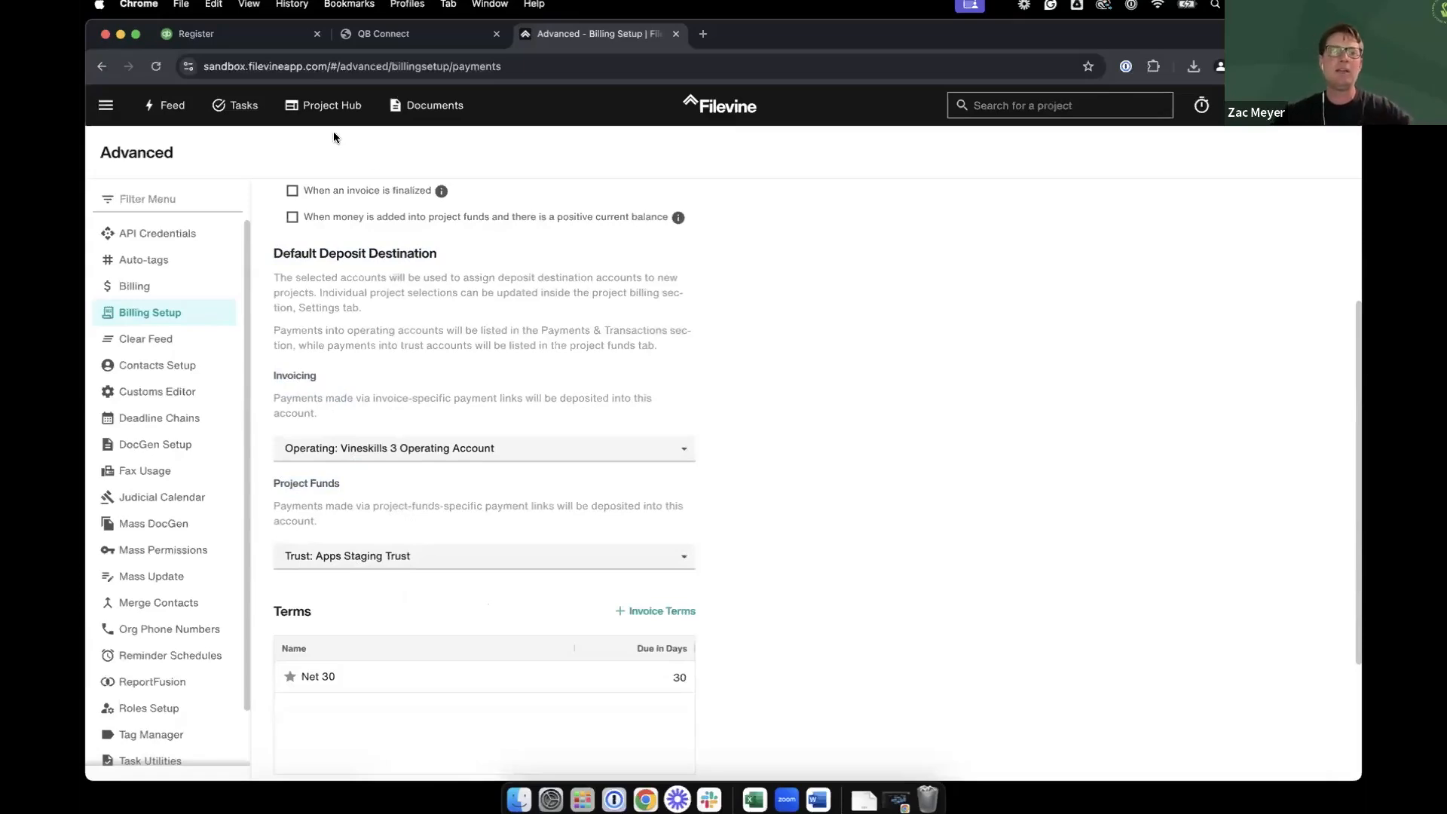
# Open the Family Law divorce project from the Project Hub and display its billing settings
pyautogui.click(329, 109)
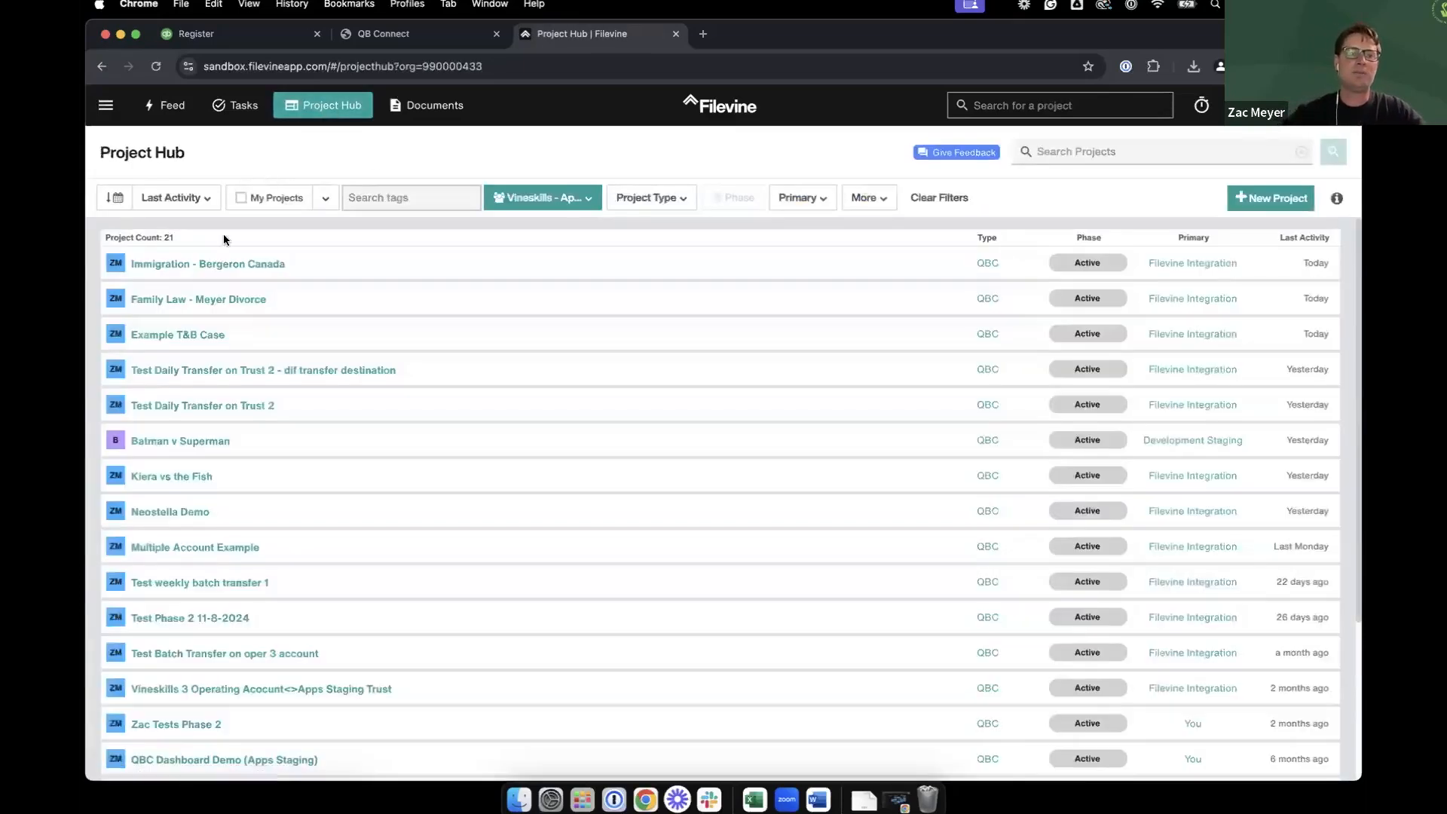
pyautogui.click(188, 301)
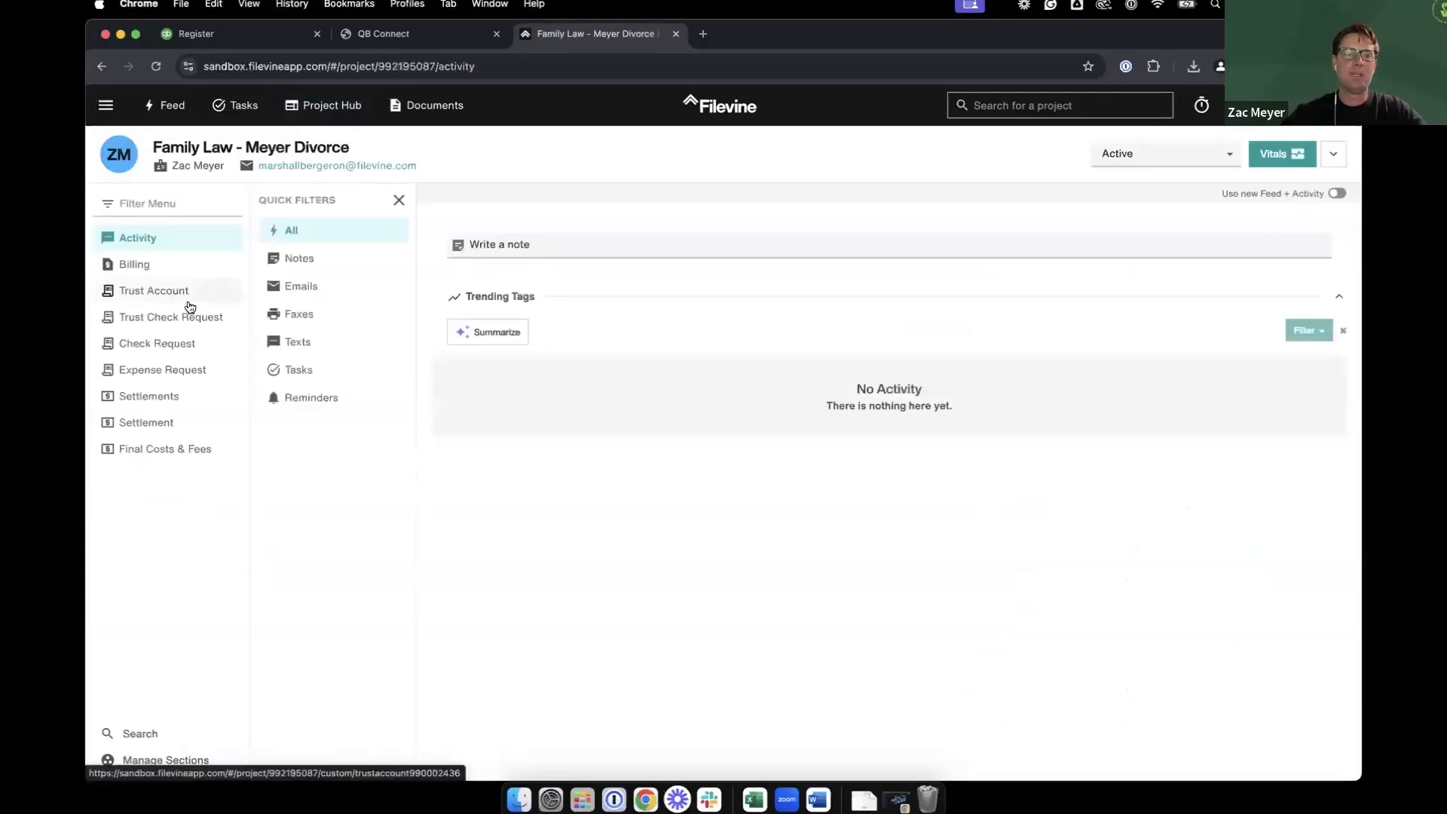
pyautogui.click(166, 265)
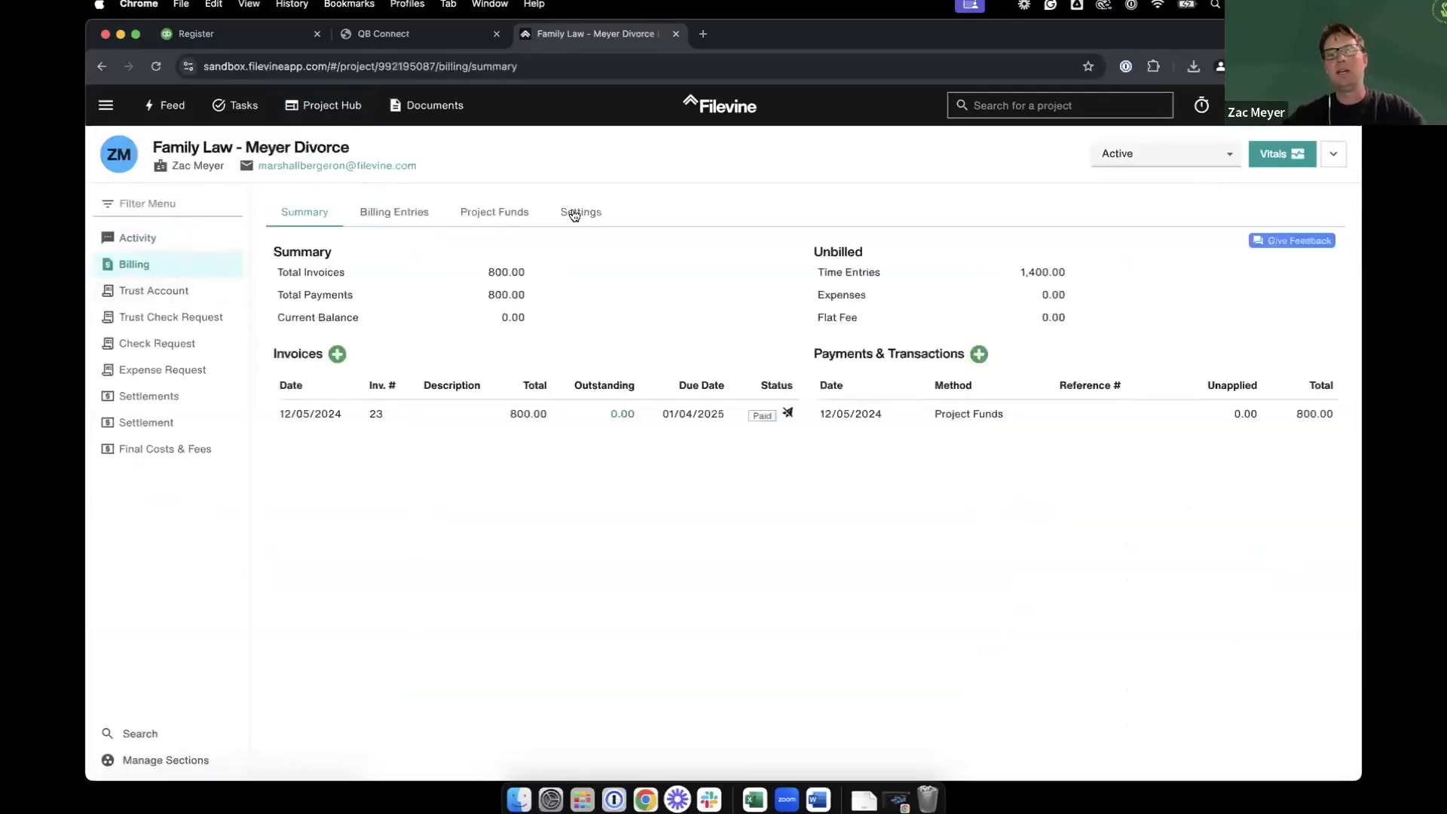
pyautogui.click(577, 213)
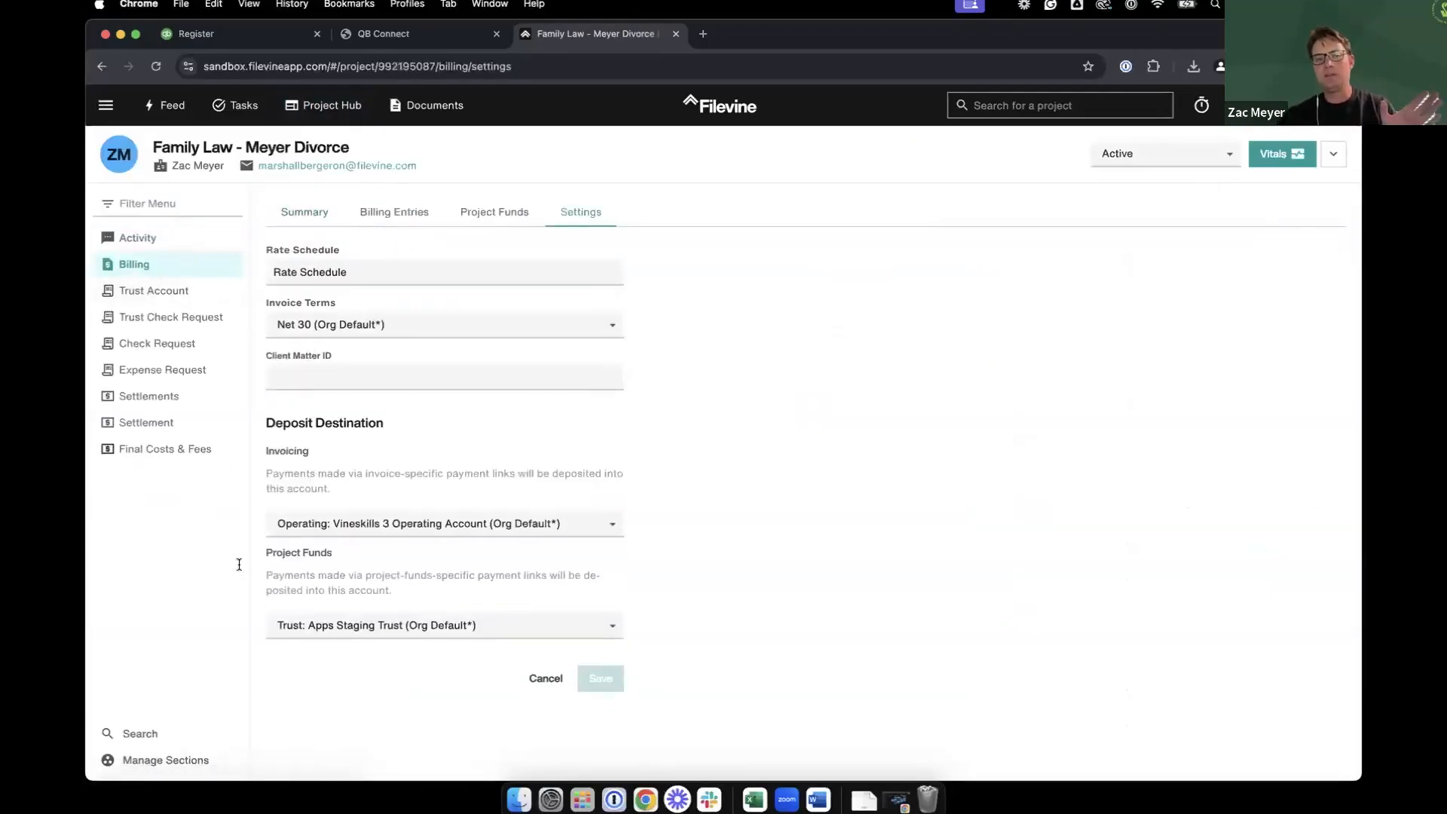
# Set the project's Project Funds deposit destination to Trust: Apps Staging Trust 2 and save the settings
pyautogui.click(412, 626)
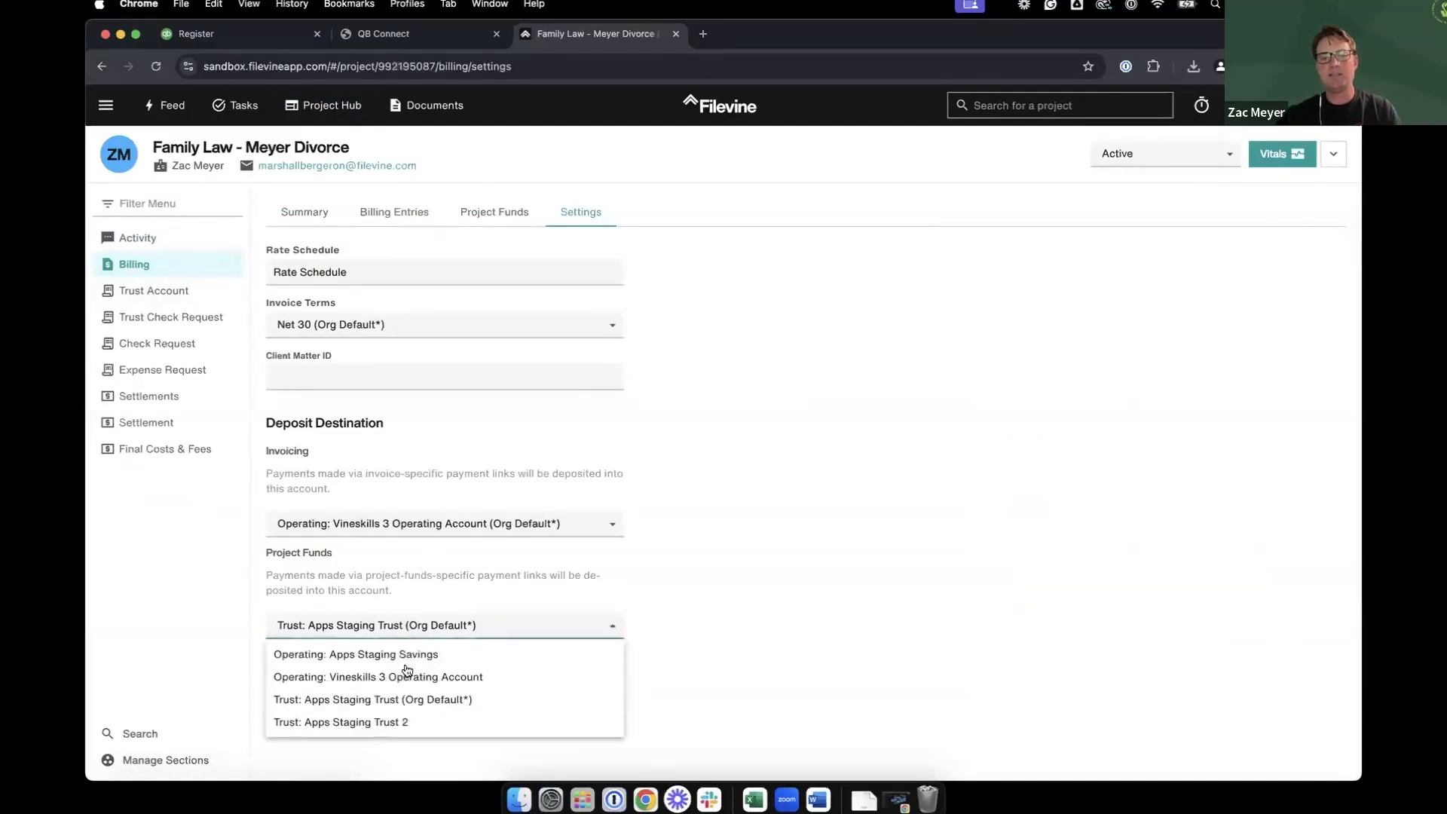
pyautogui.click(391, 722)
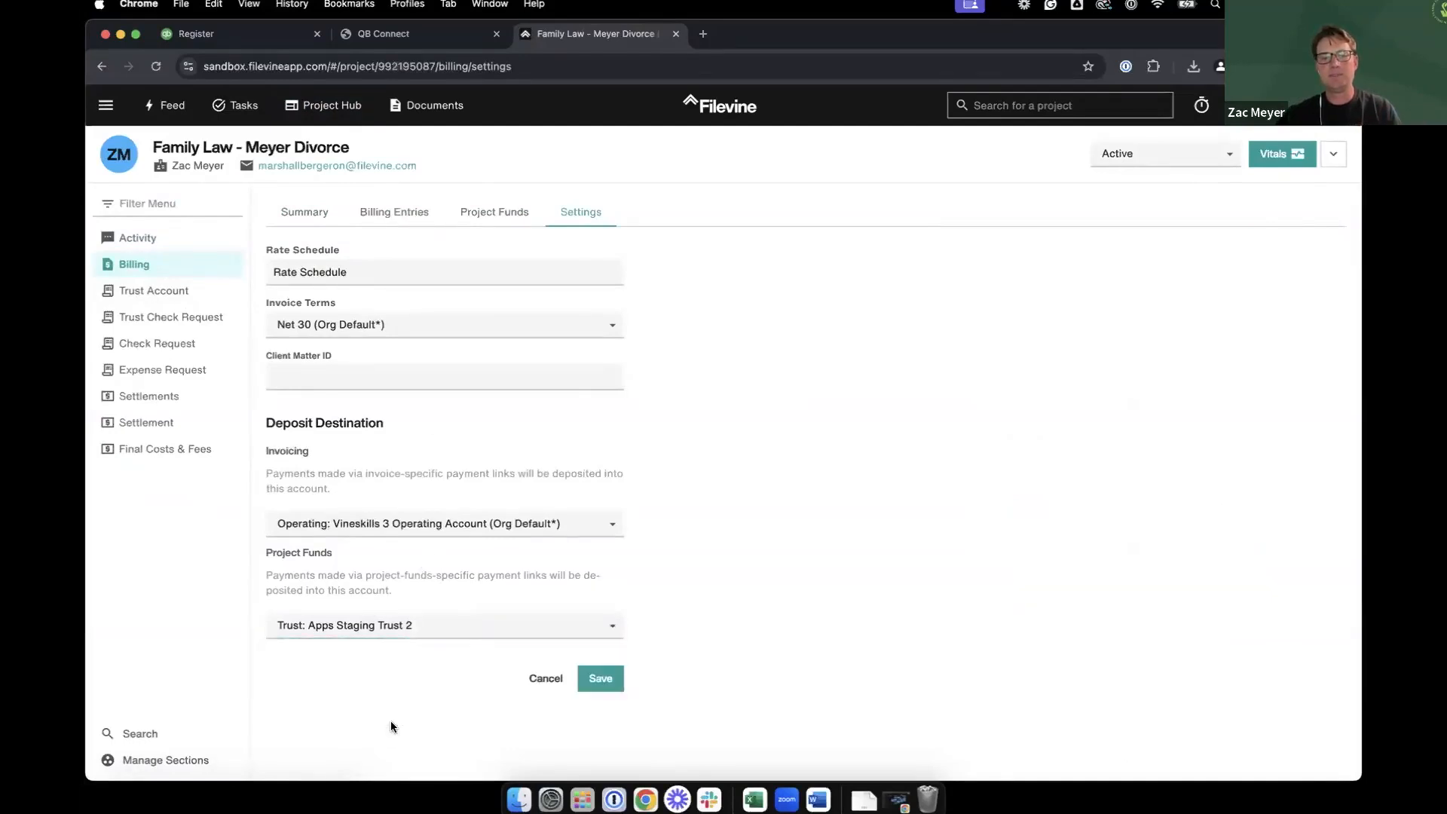
pyautogui.click(599, 677)
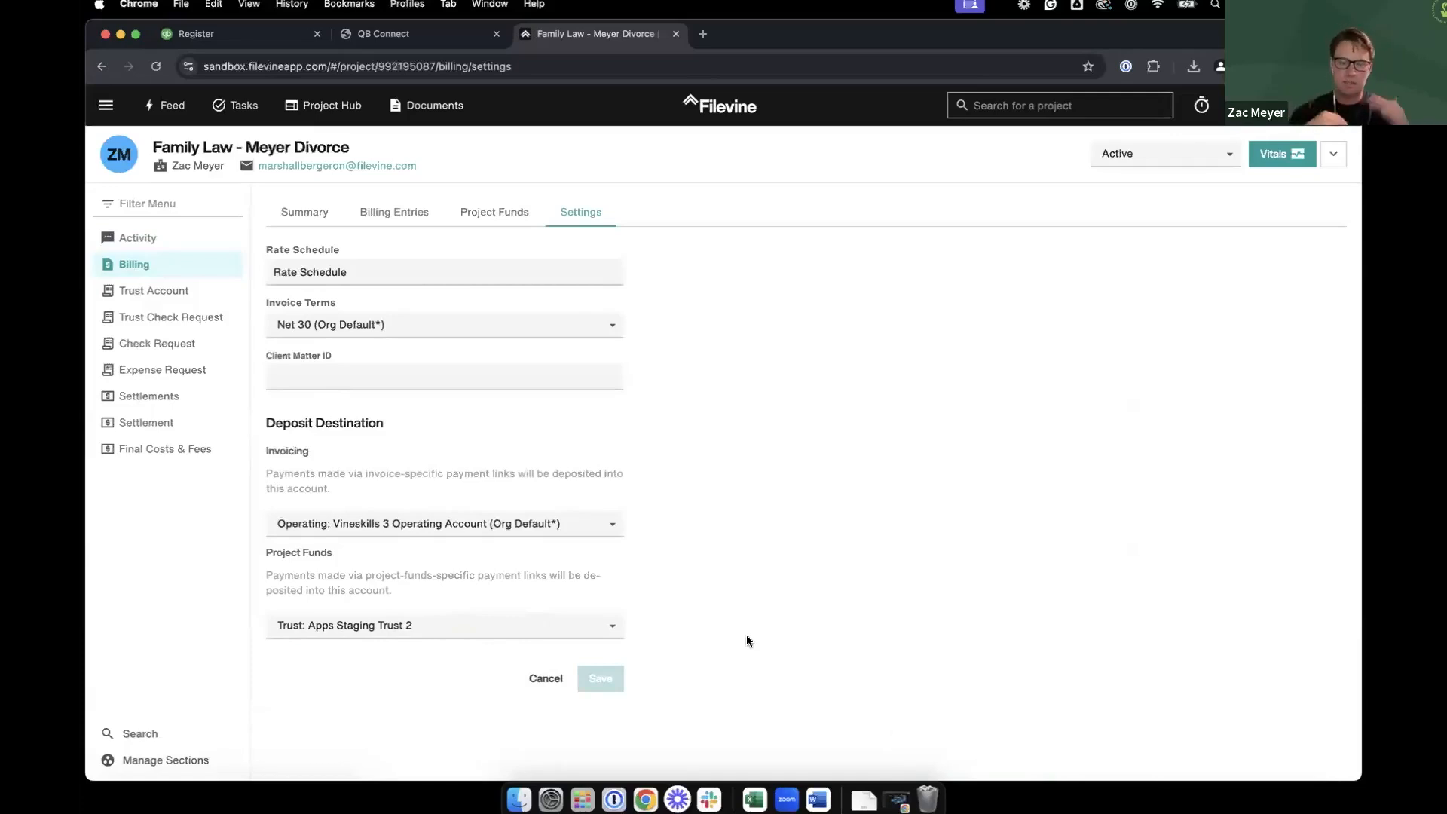
# Switch to QB Connect and examine the For Reconciliation view for Apps Staging Trust 2
pyautogui.click(415, 34)
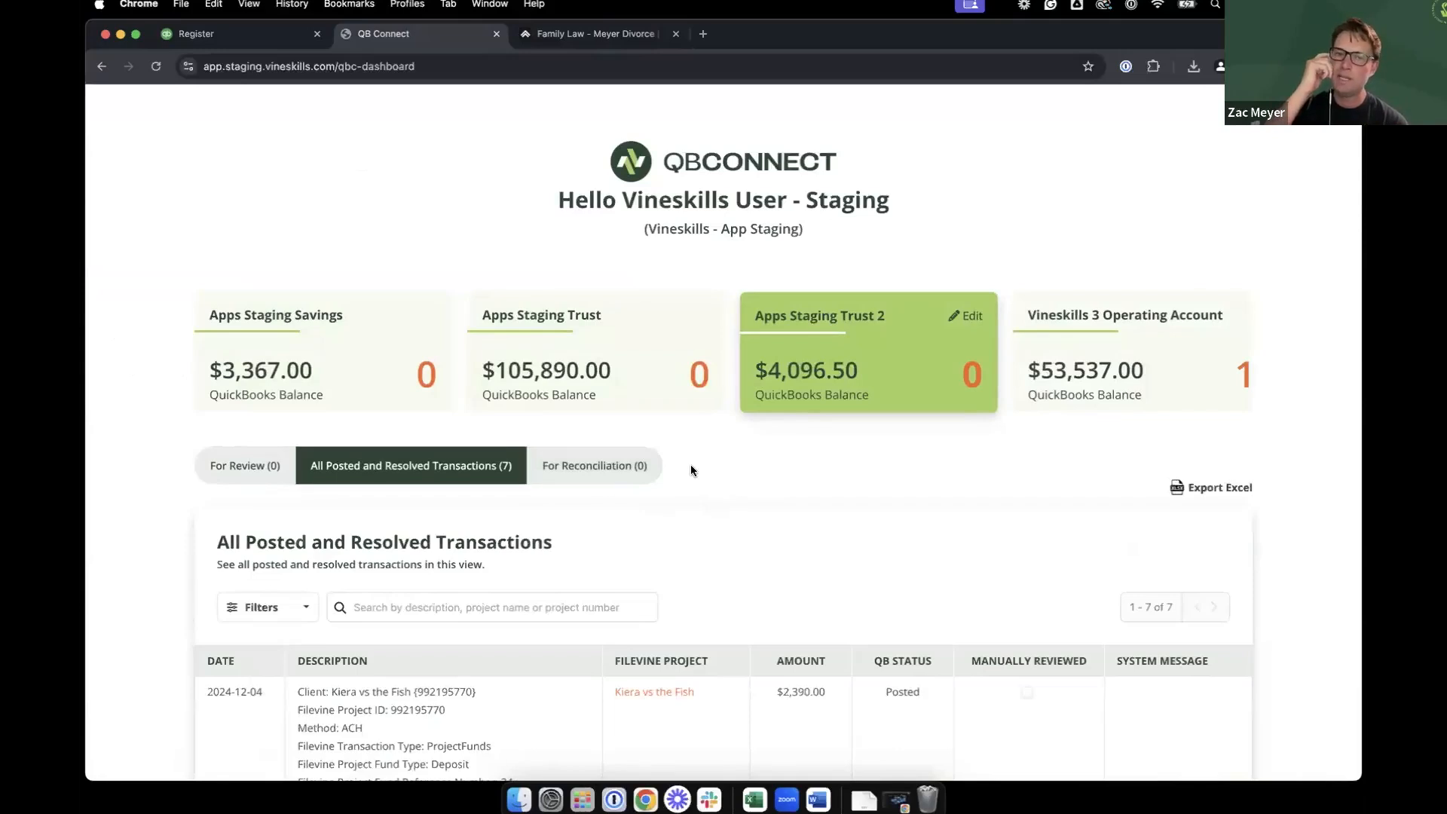
pyautogui.click(582, 468)
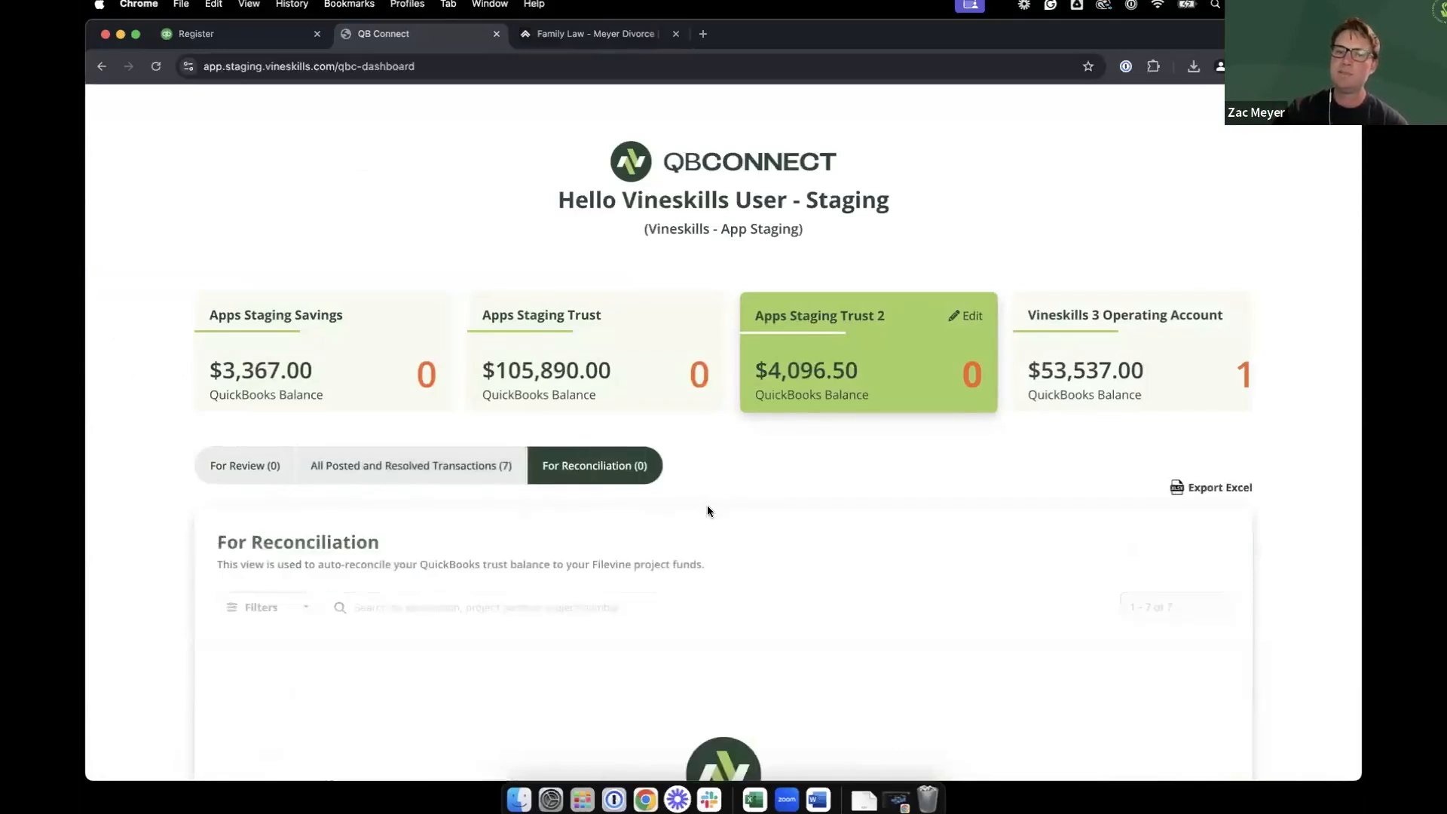
pyautogui.scroll(-5, 817, 580)
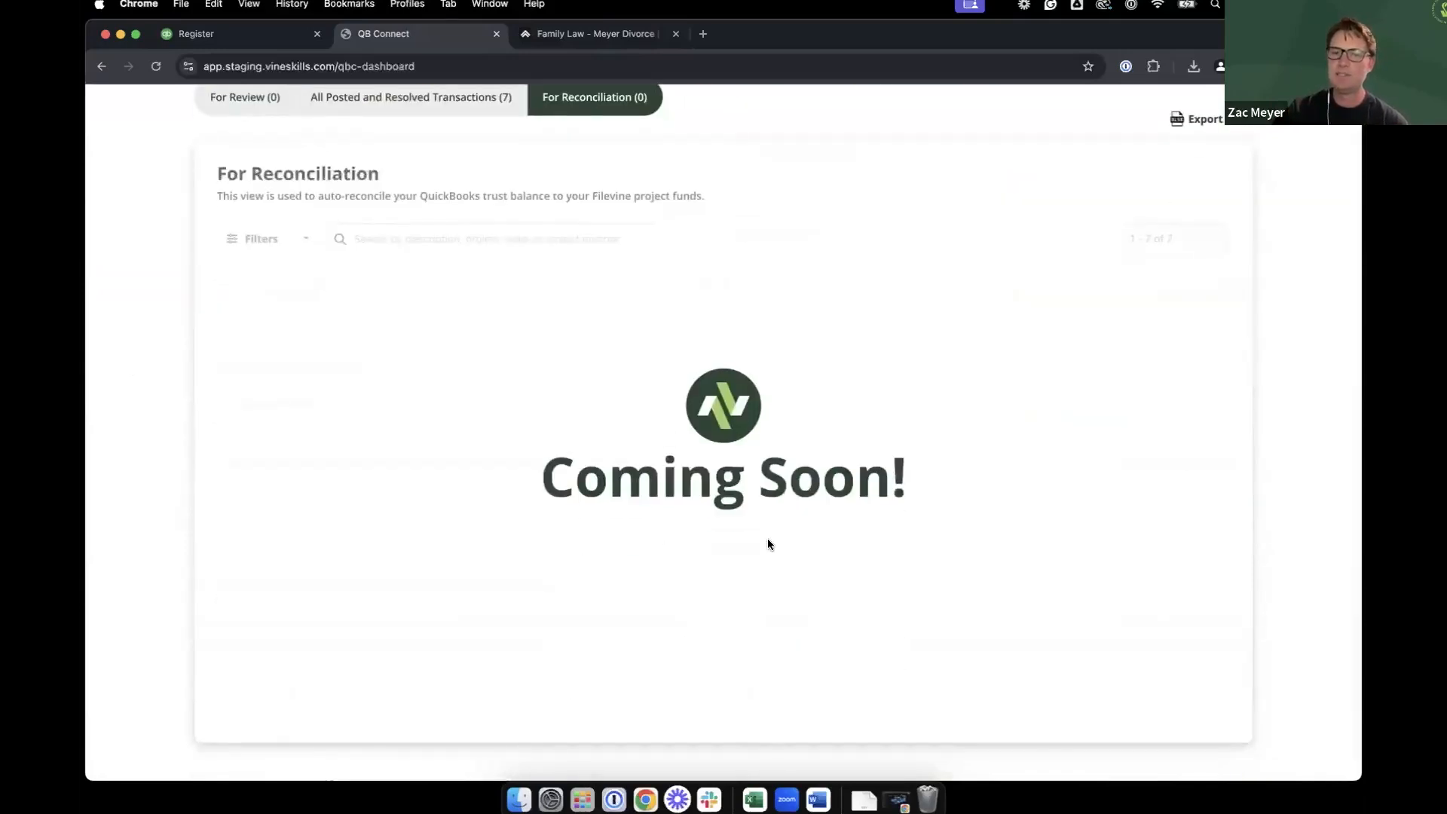
pyautogui.scroll(1, 607, 255)
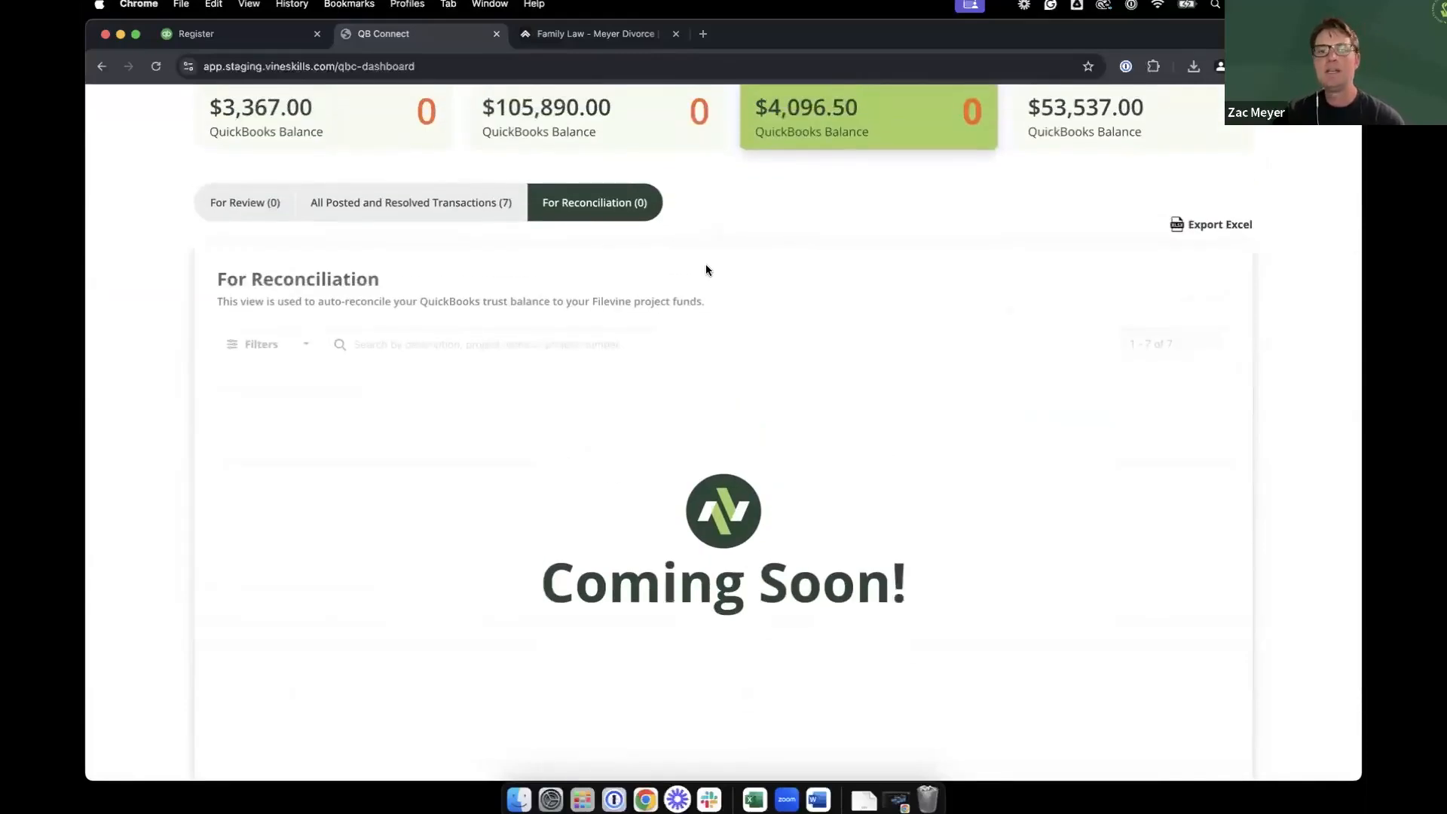
pyautogui.scroll(3, 830, 249)
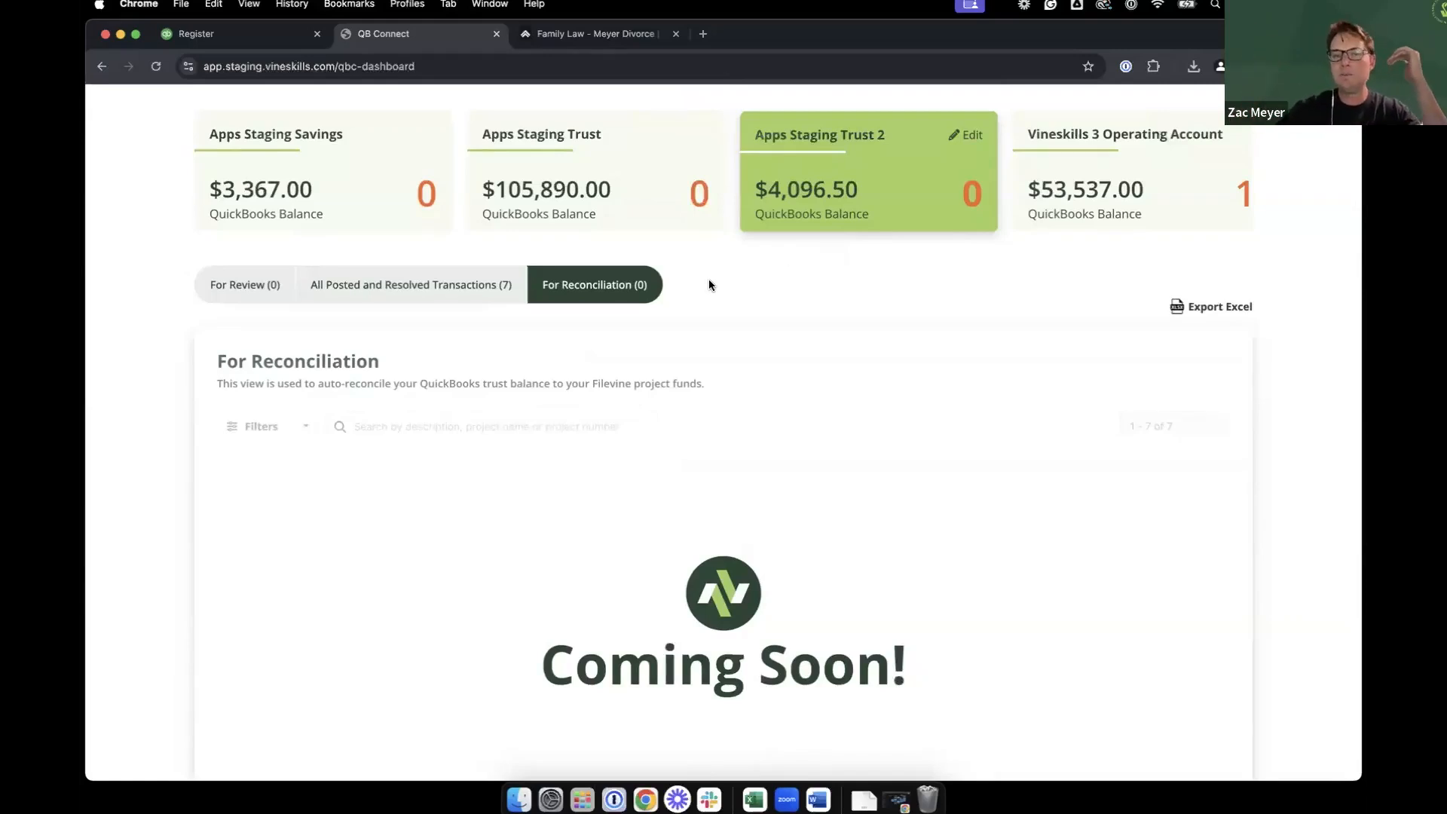
pyautogui.scroll(-1, 708, 284)
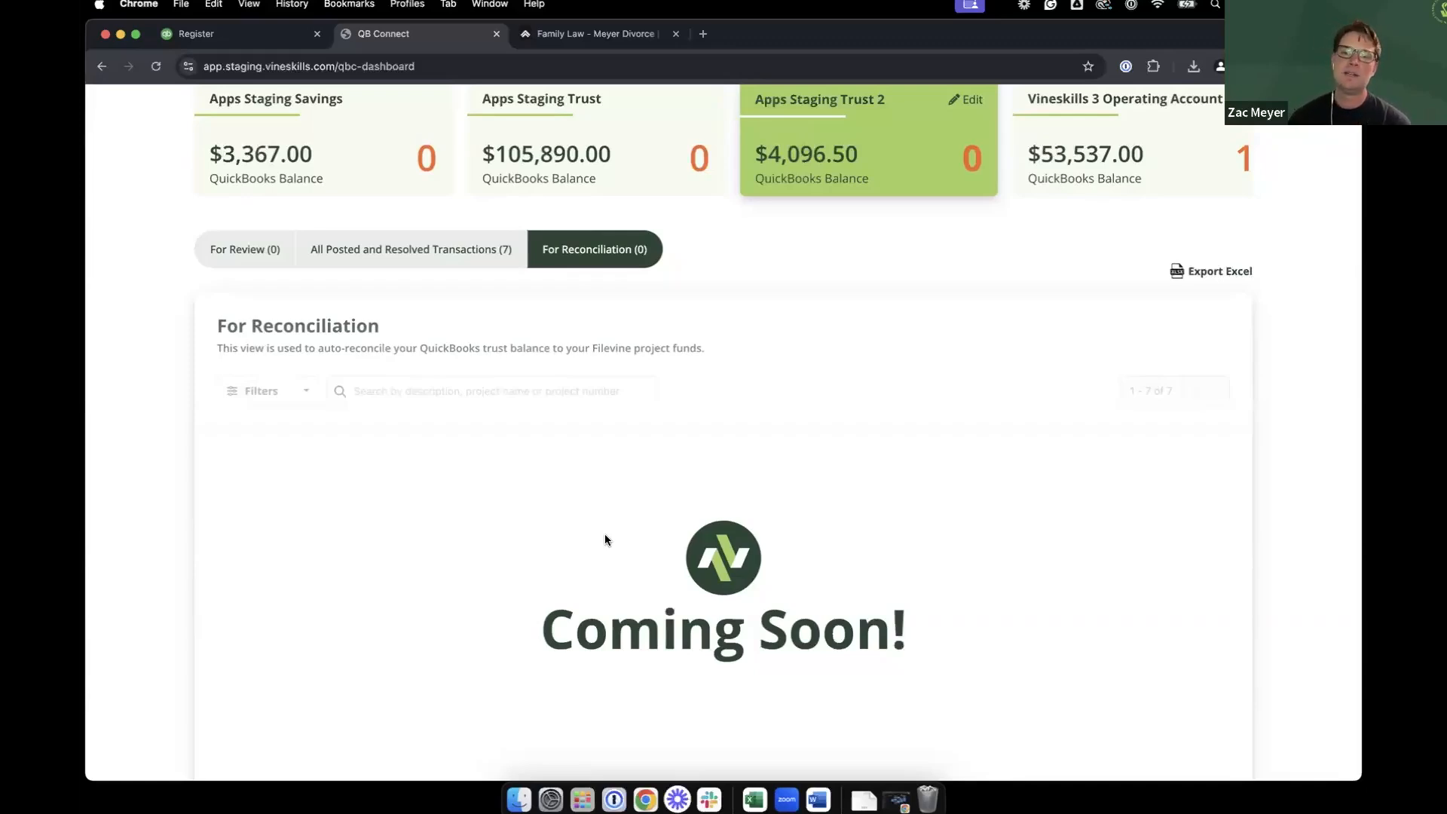
pyautogui.scroll(5, 851, 465)
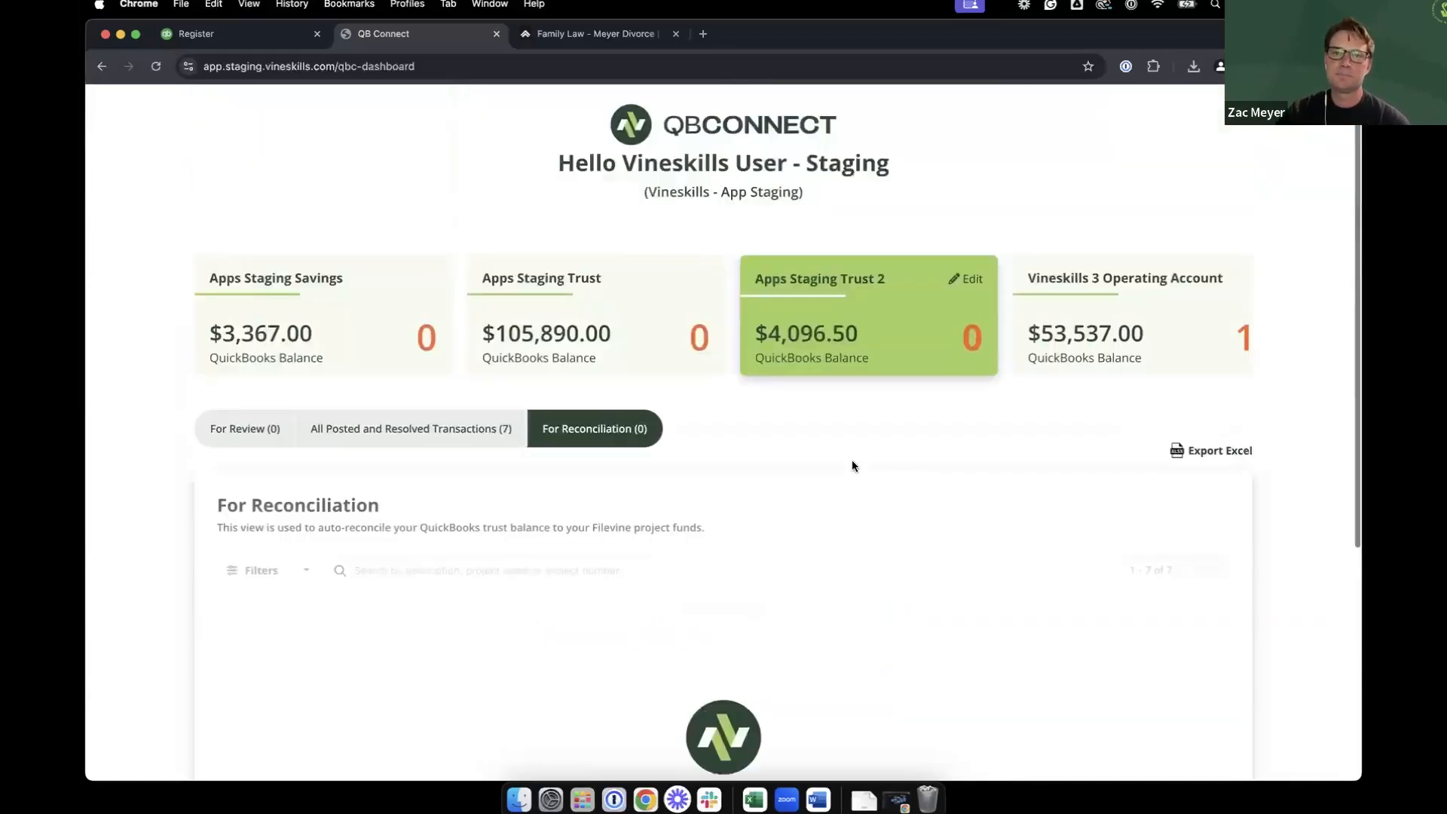
# Return to Filevine, show the Project Hub list, and switch back to QB Connect
pyautogui.click(584, 37)
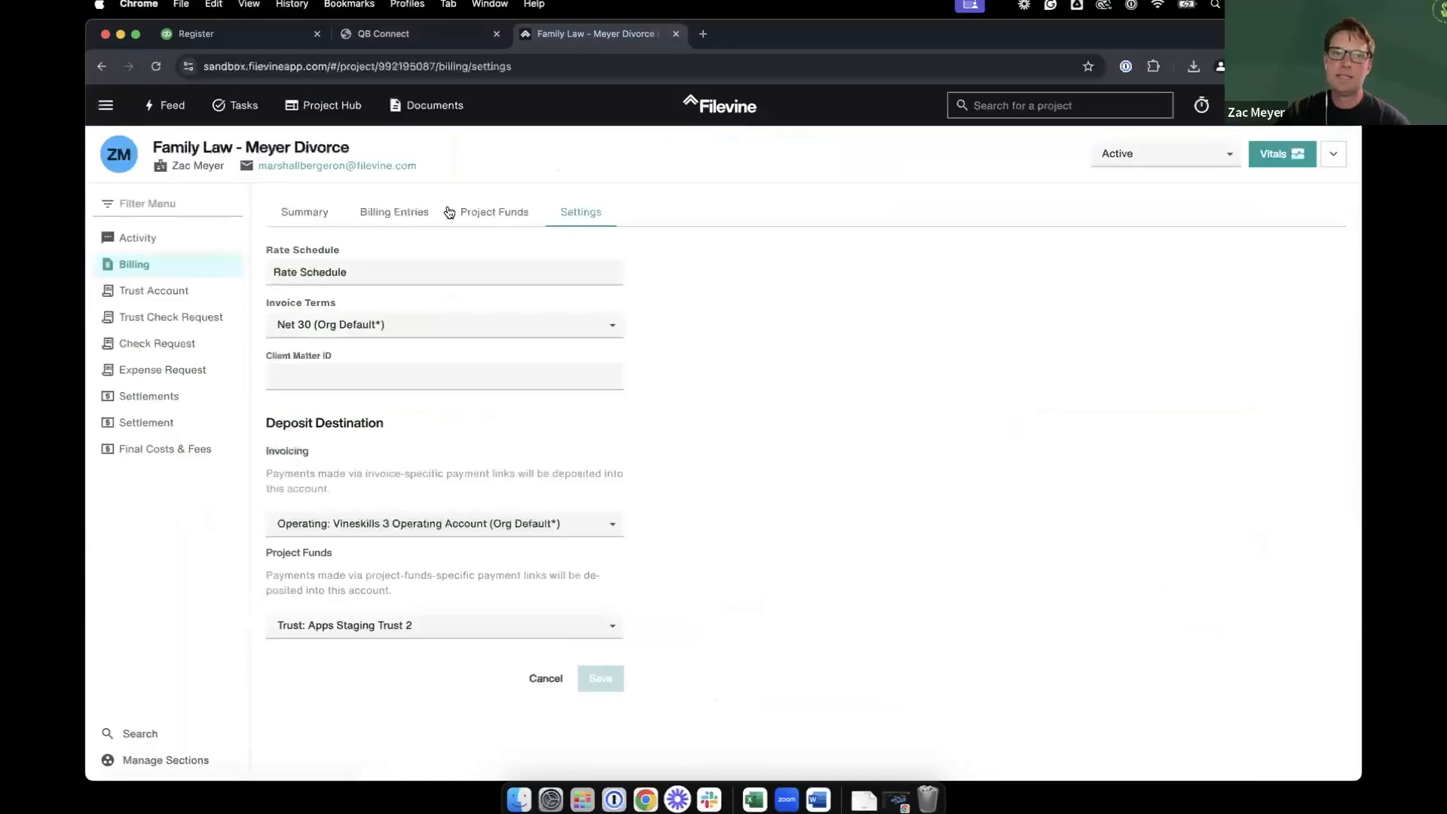
pyautogui.click(331, 110)
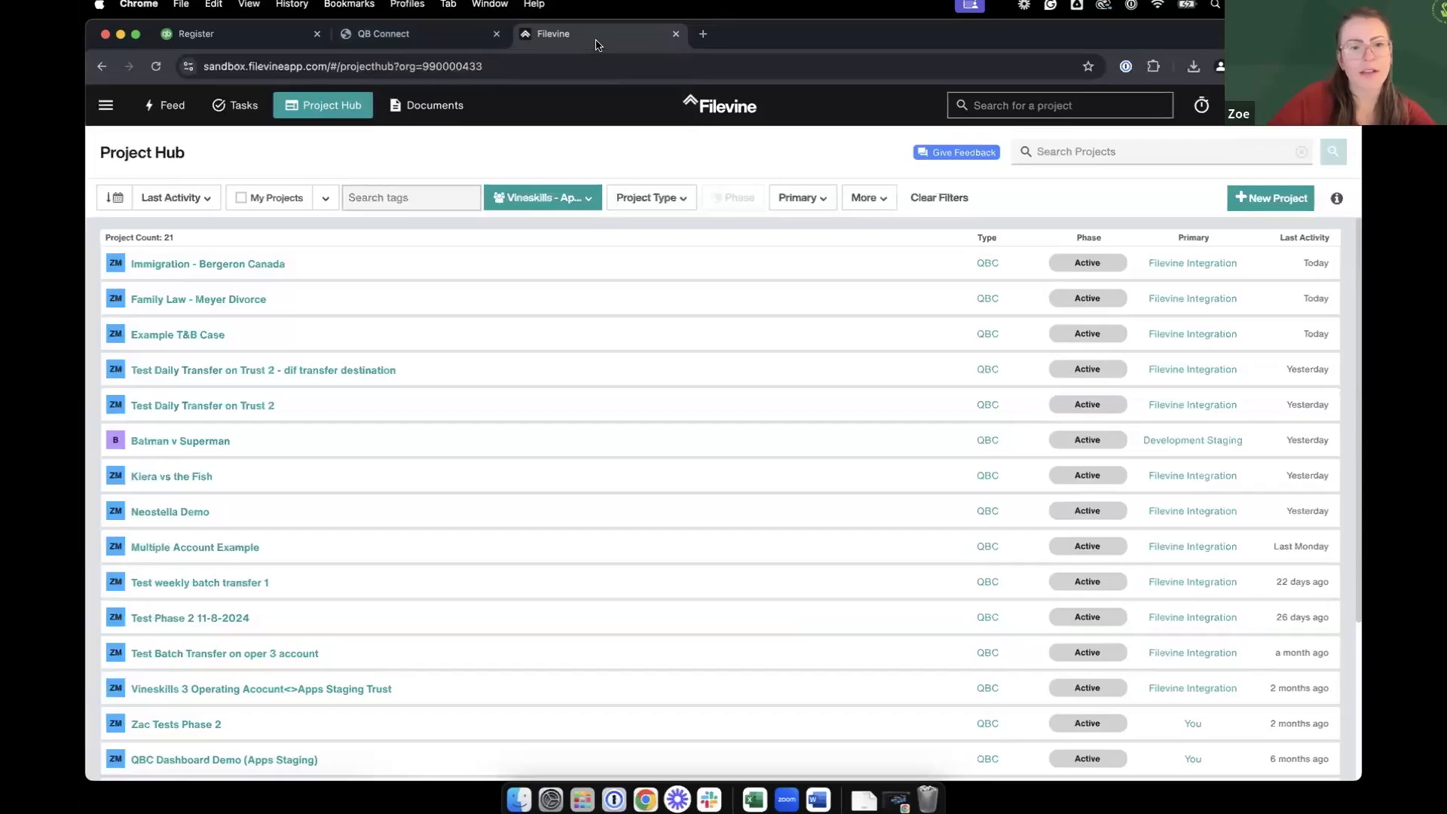
pyautogui.click(371, 40)
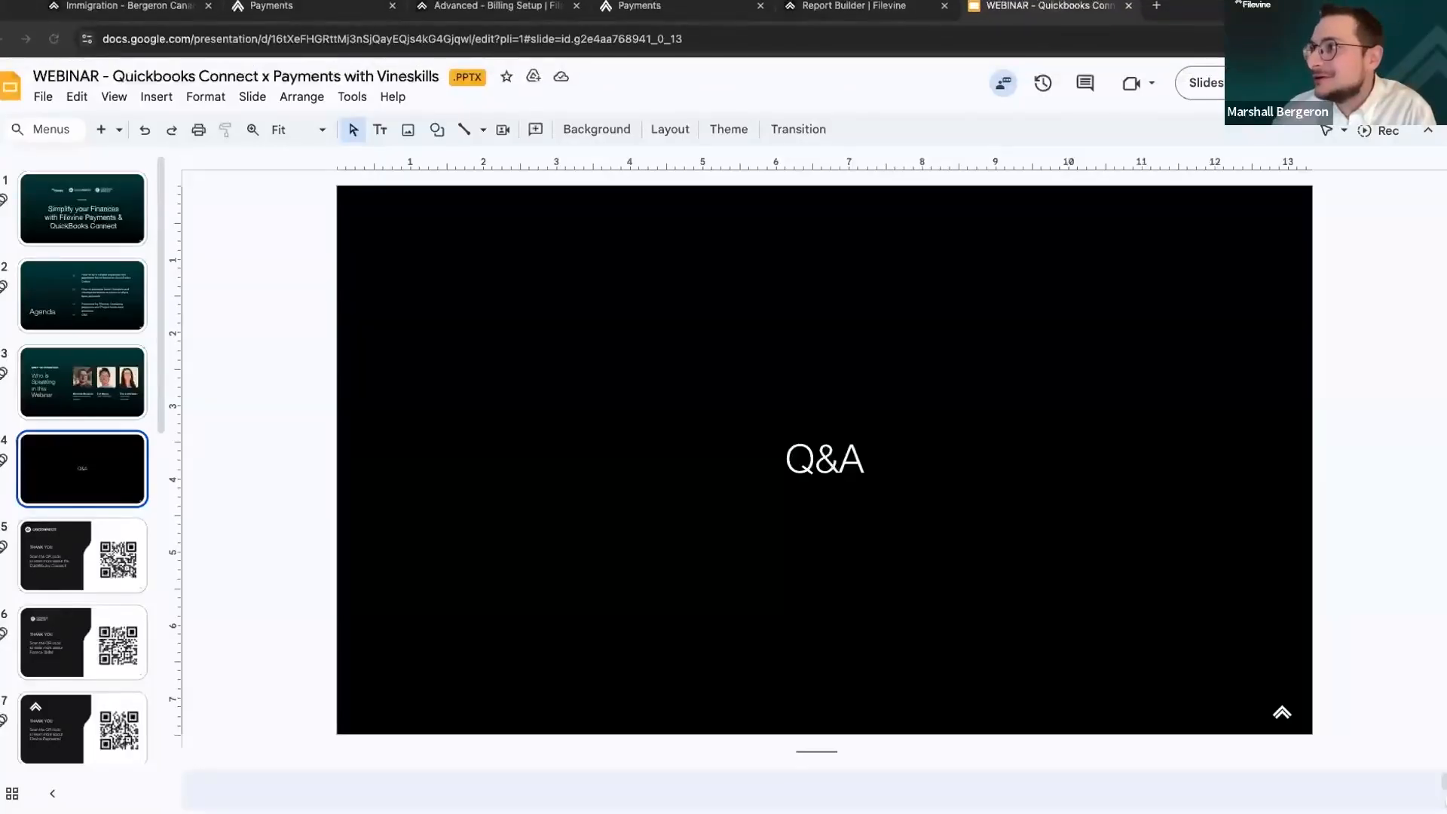
# Present the Q&A slide of the webinar deck in full screen in Google Slides
pyautogui.click(1206, 83)
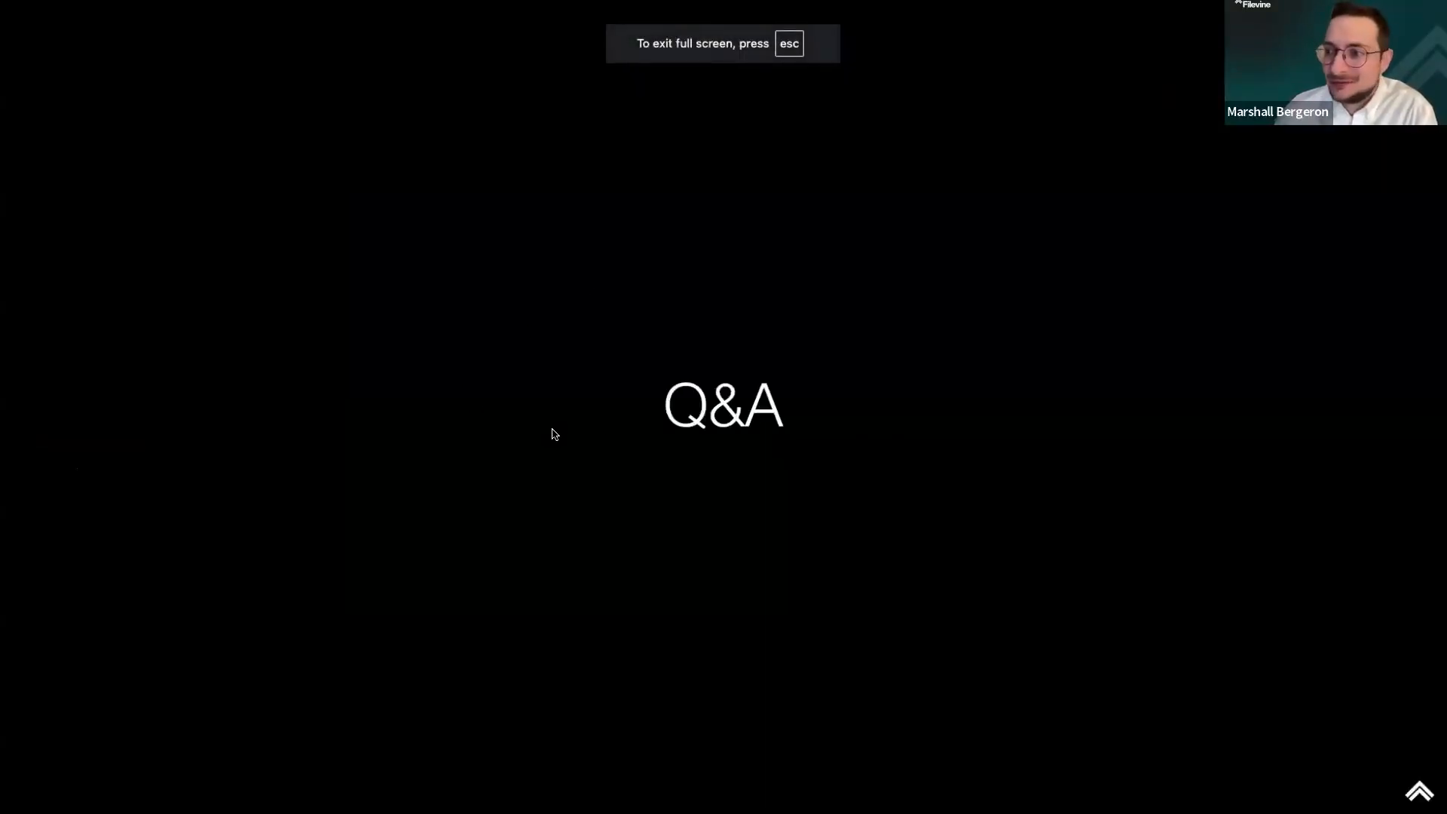